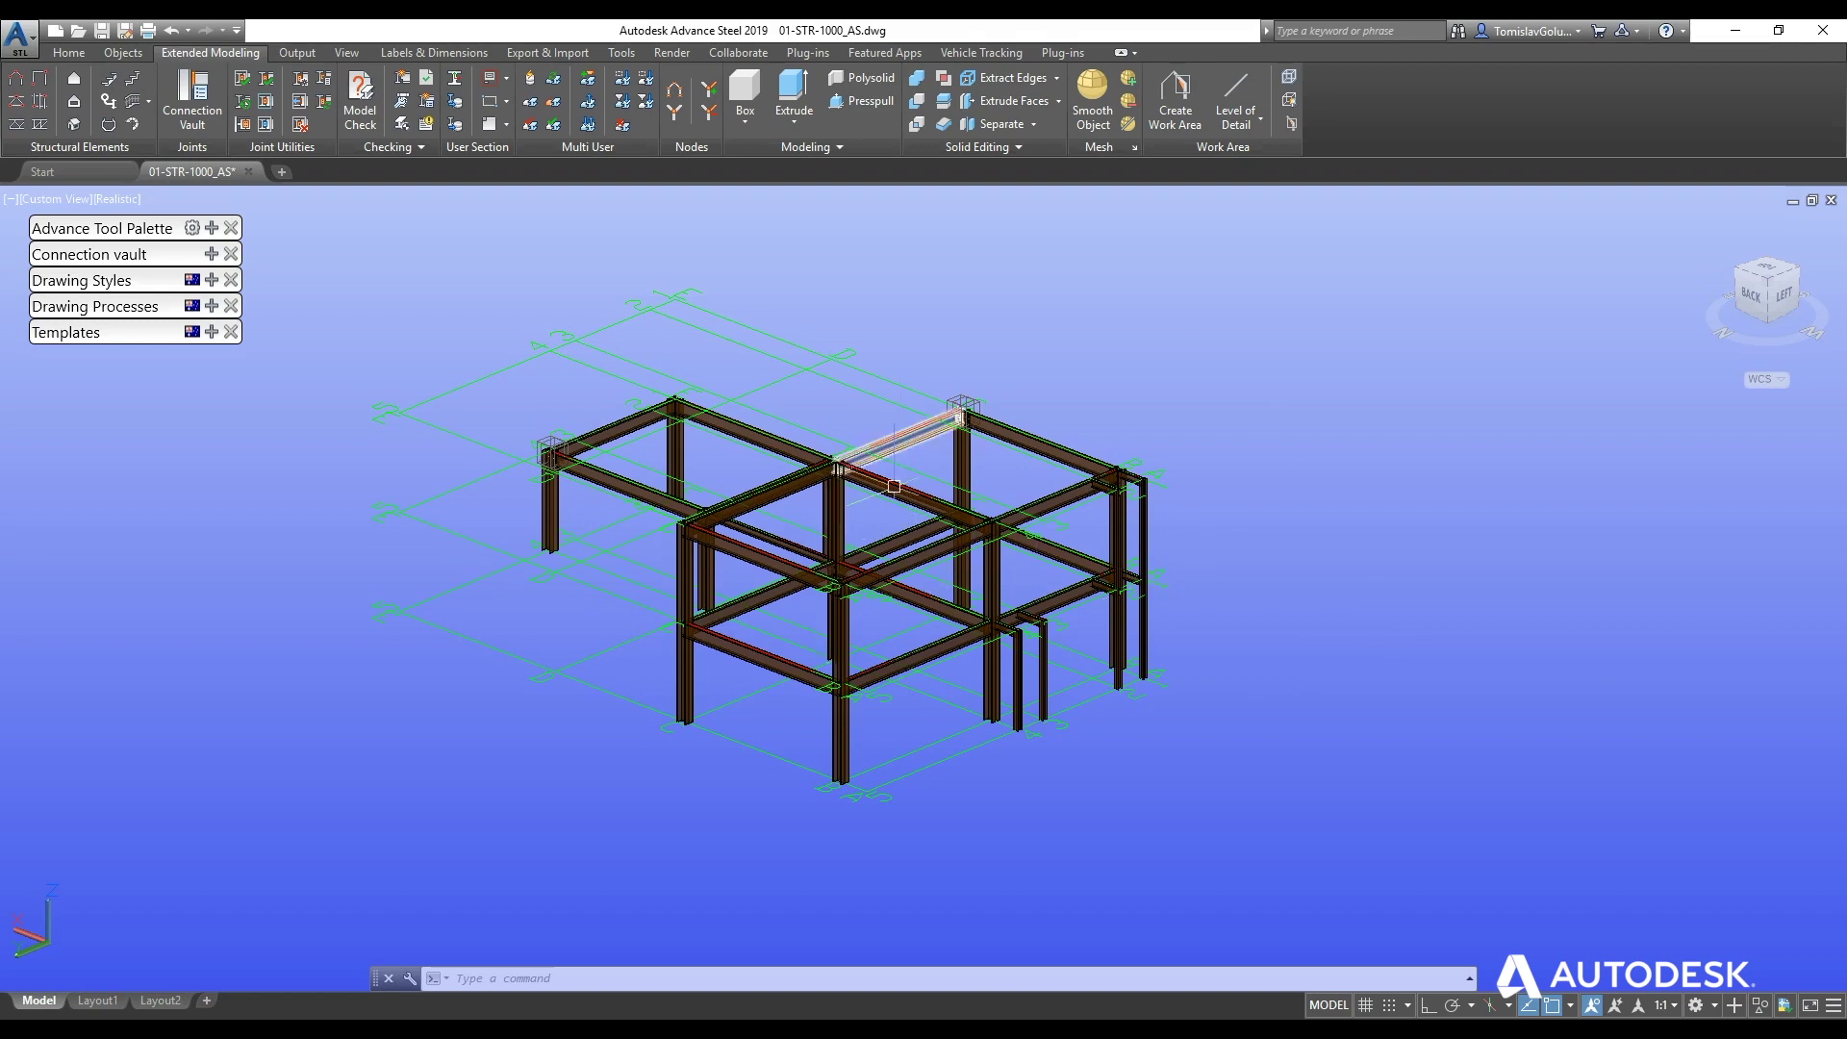
- Zoom and orbit to a left-front close-up of the column where the two beams meet
scroll(884, 515, up, 2)
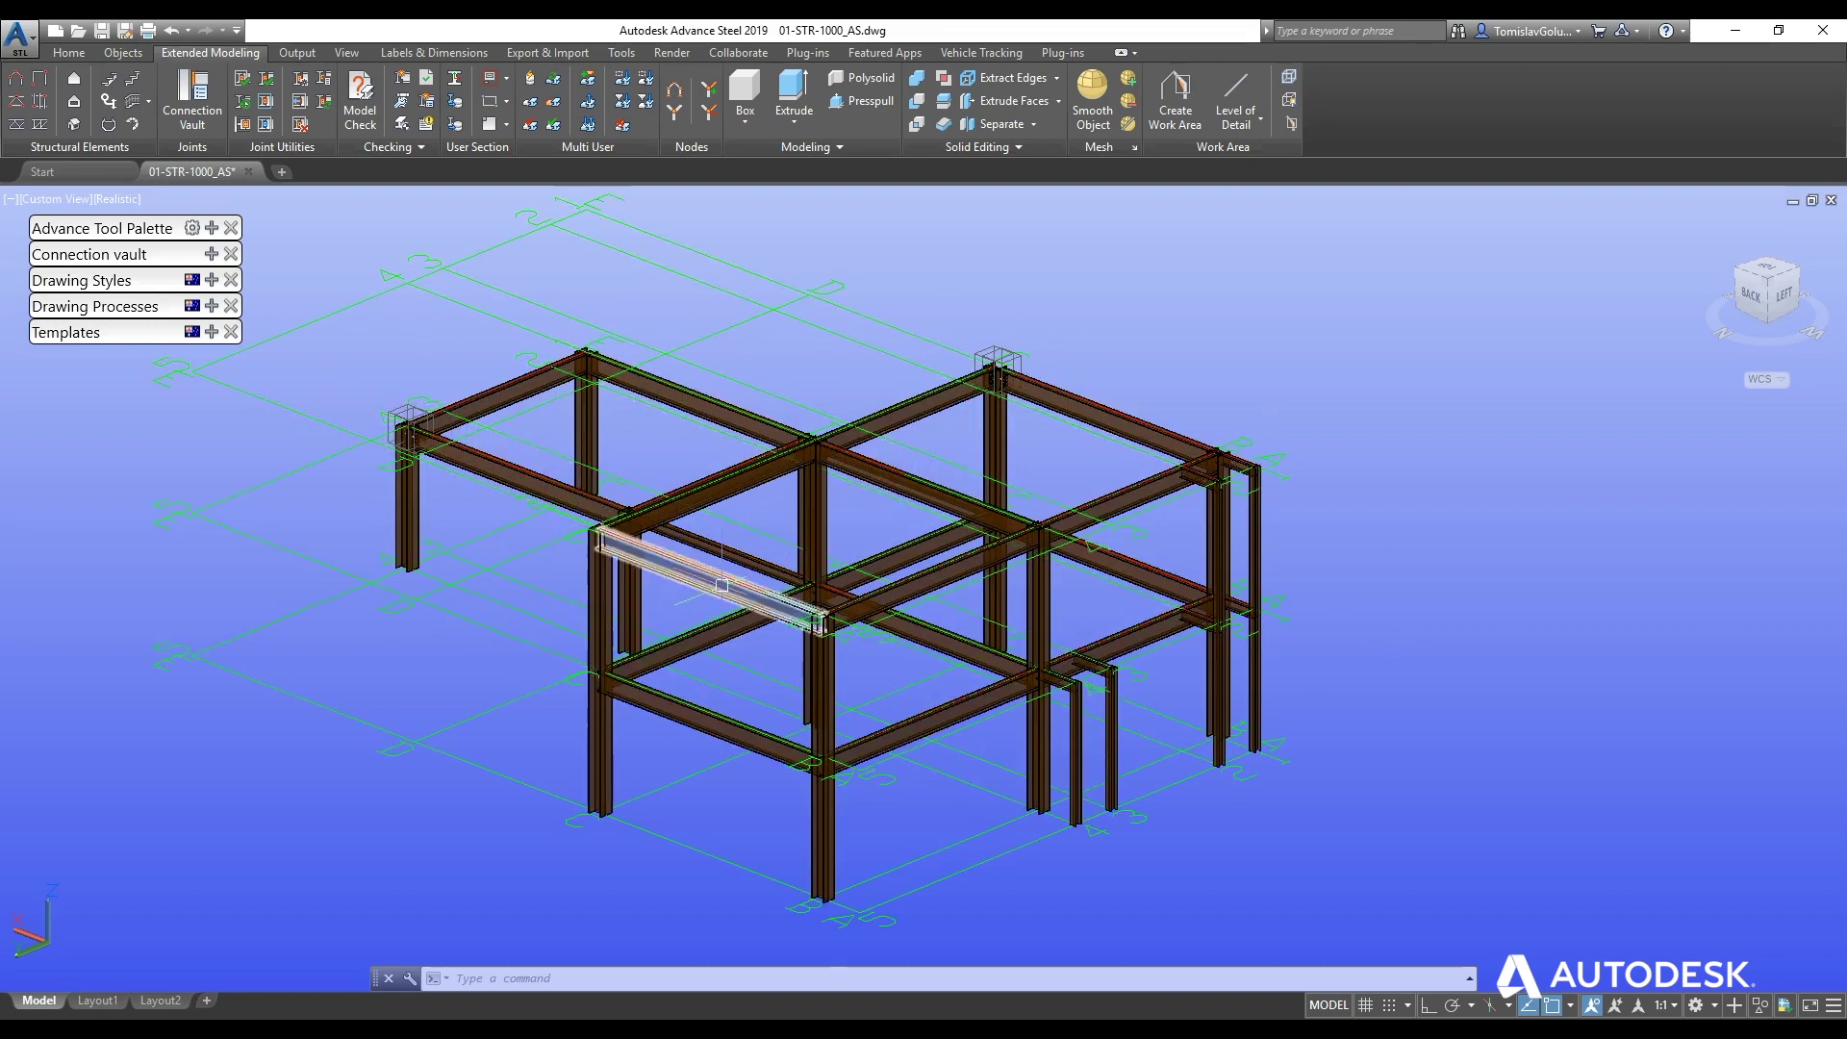
scroll(717, 584, down, 2)
shift+middle_drag(866, 589, 633, 567)
scroll(633, 567, up, 6)
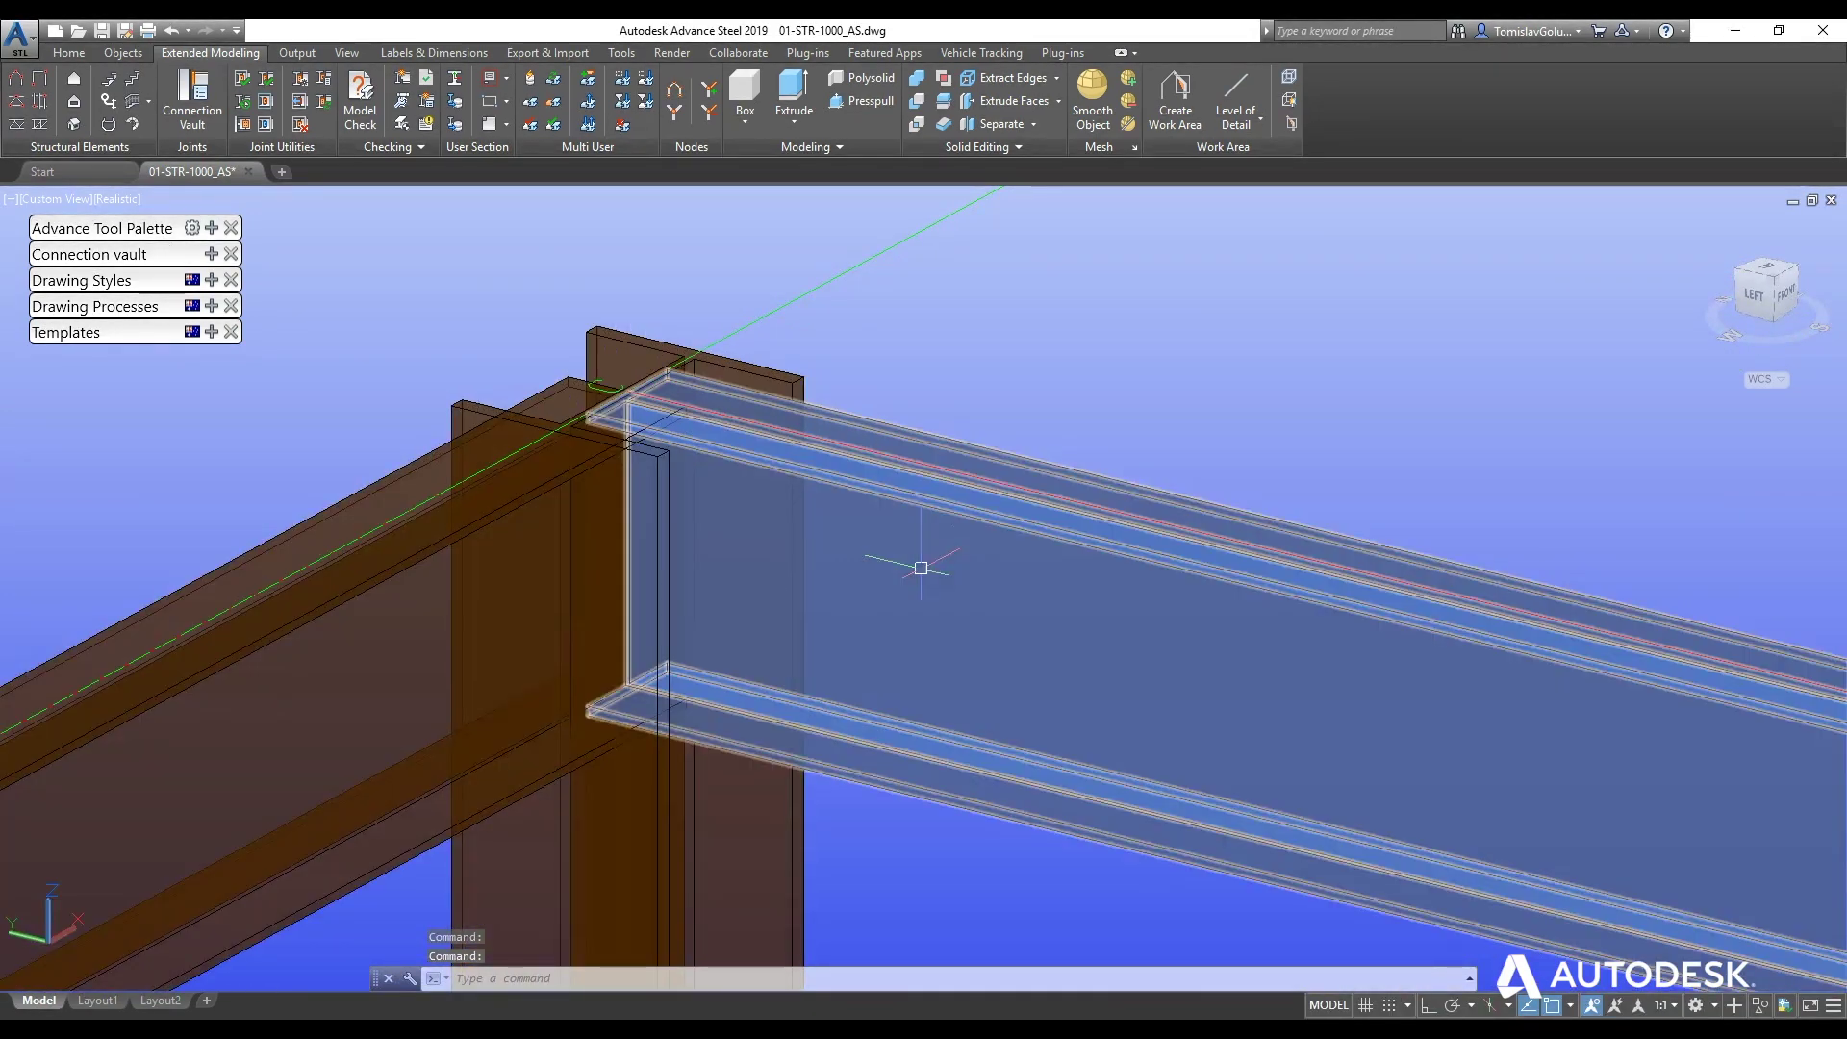
- Insert a Favorites shear plate joint with the column as main member and the left beam as secondary
click(211, 254)
mouse_move(189, 316)
click(121, 306)
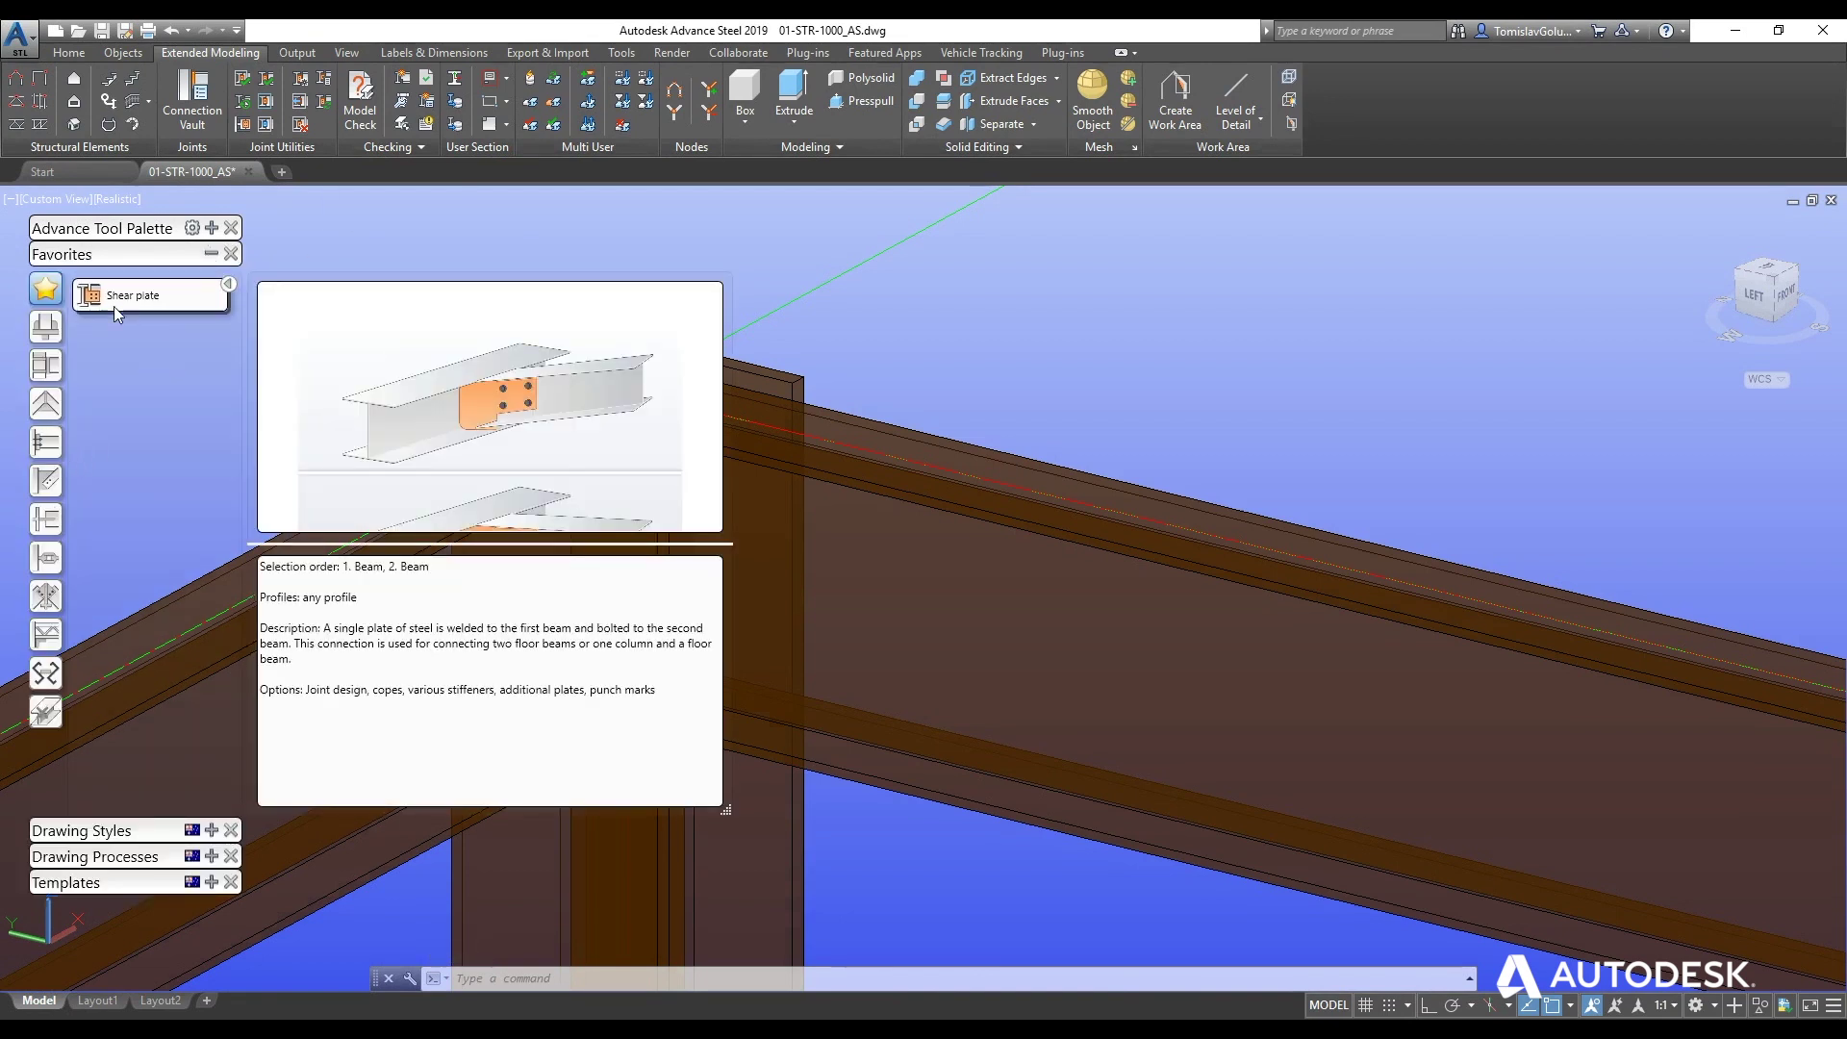
middle_drag(1117, 431, 1443, 408)
middle_drag(979, 421, 1303, 452)
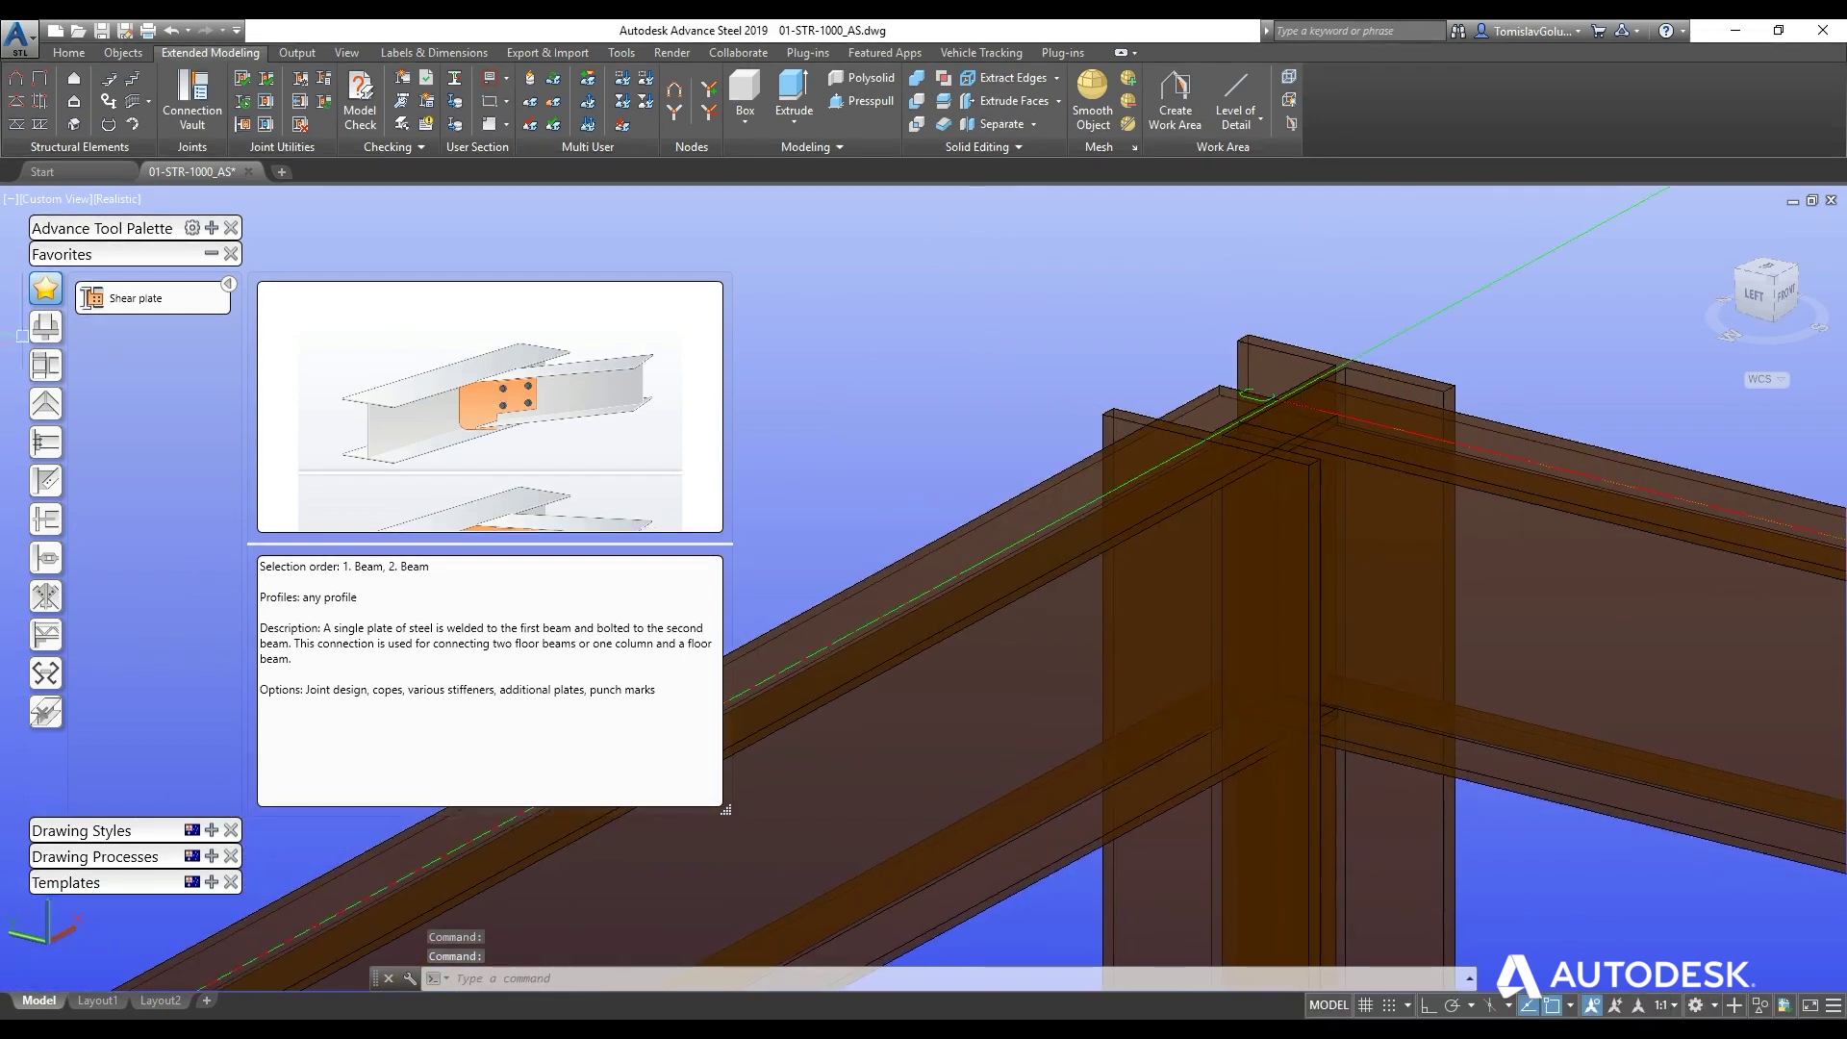
click(134, 298)
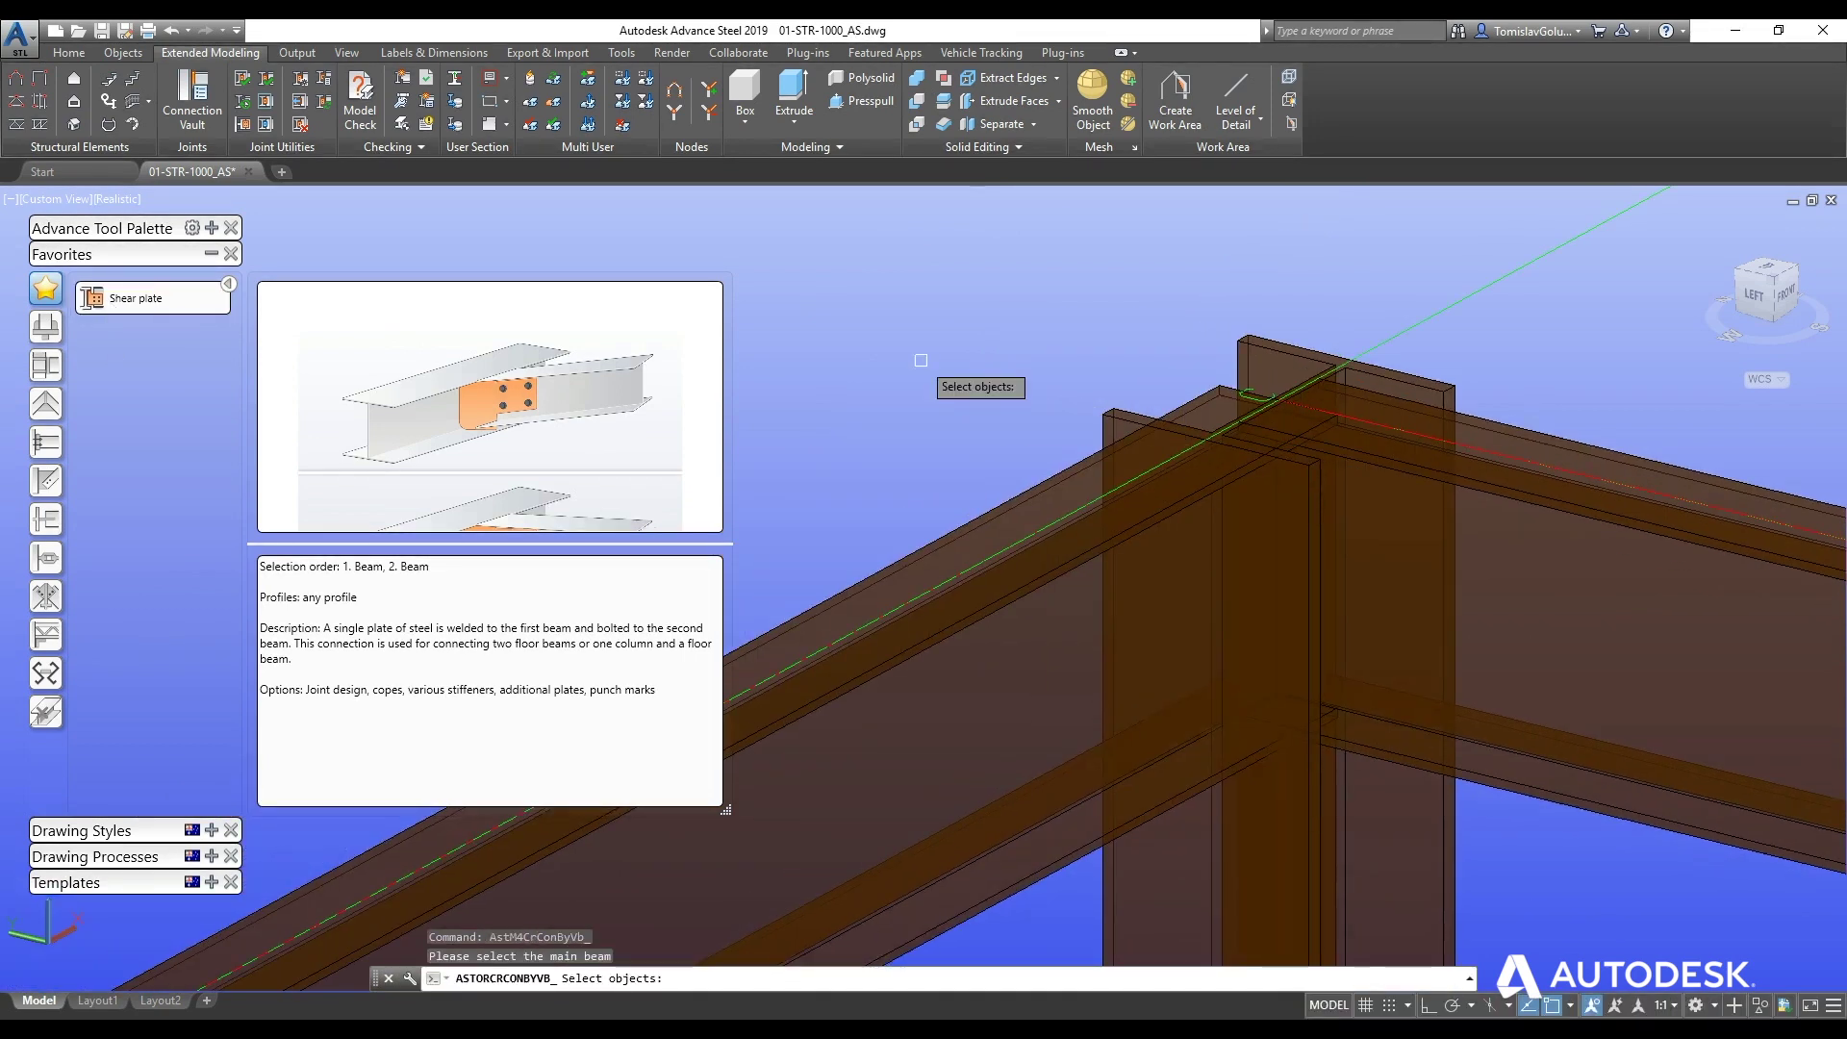
click(1288, 887)
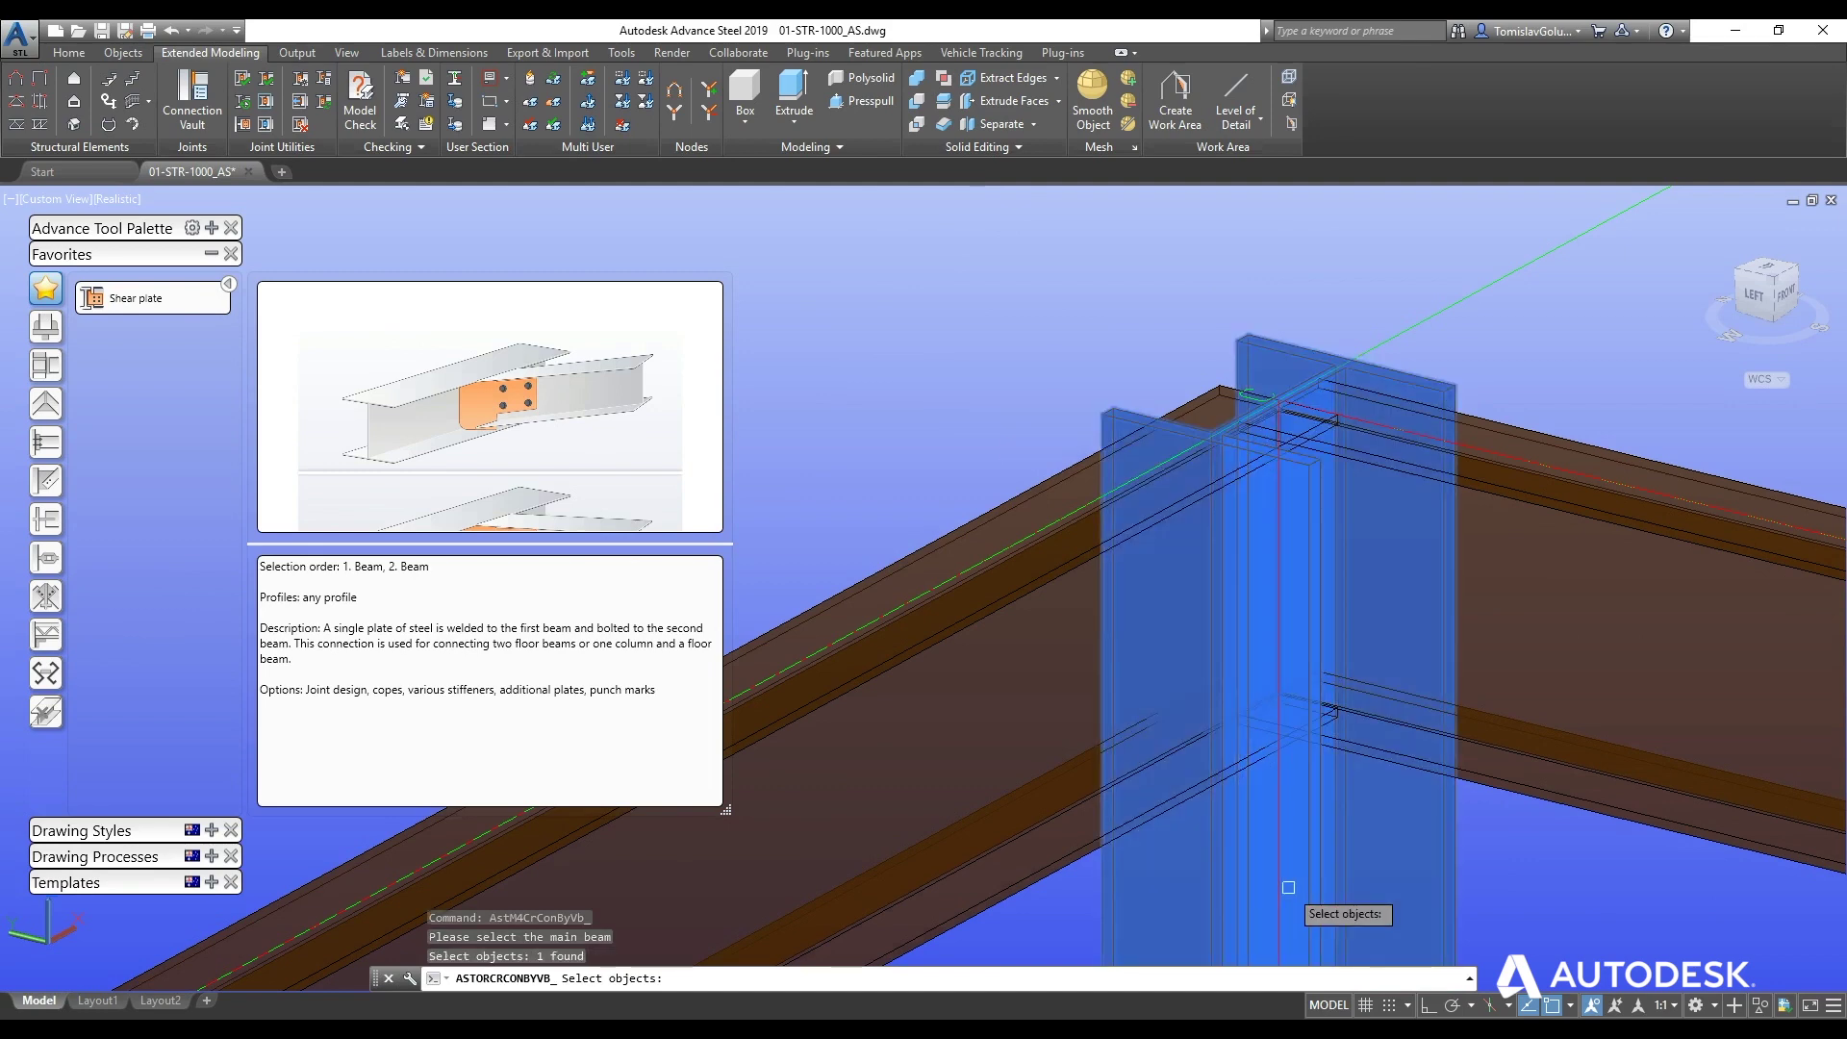
key(Return)
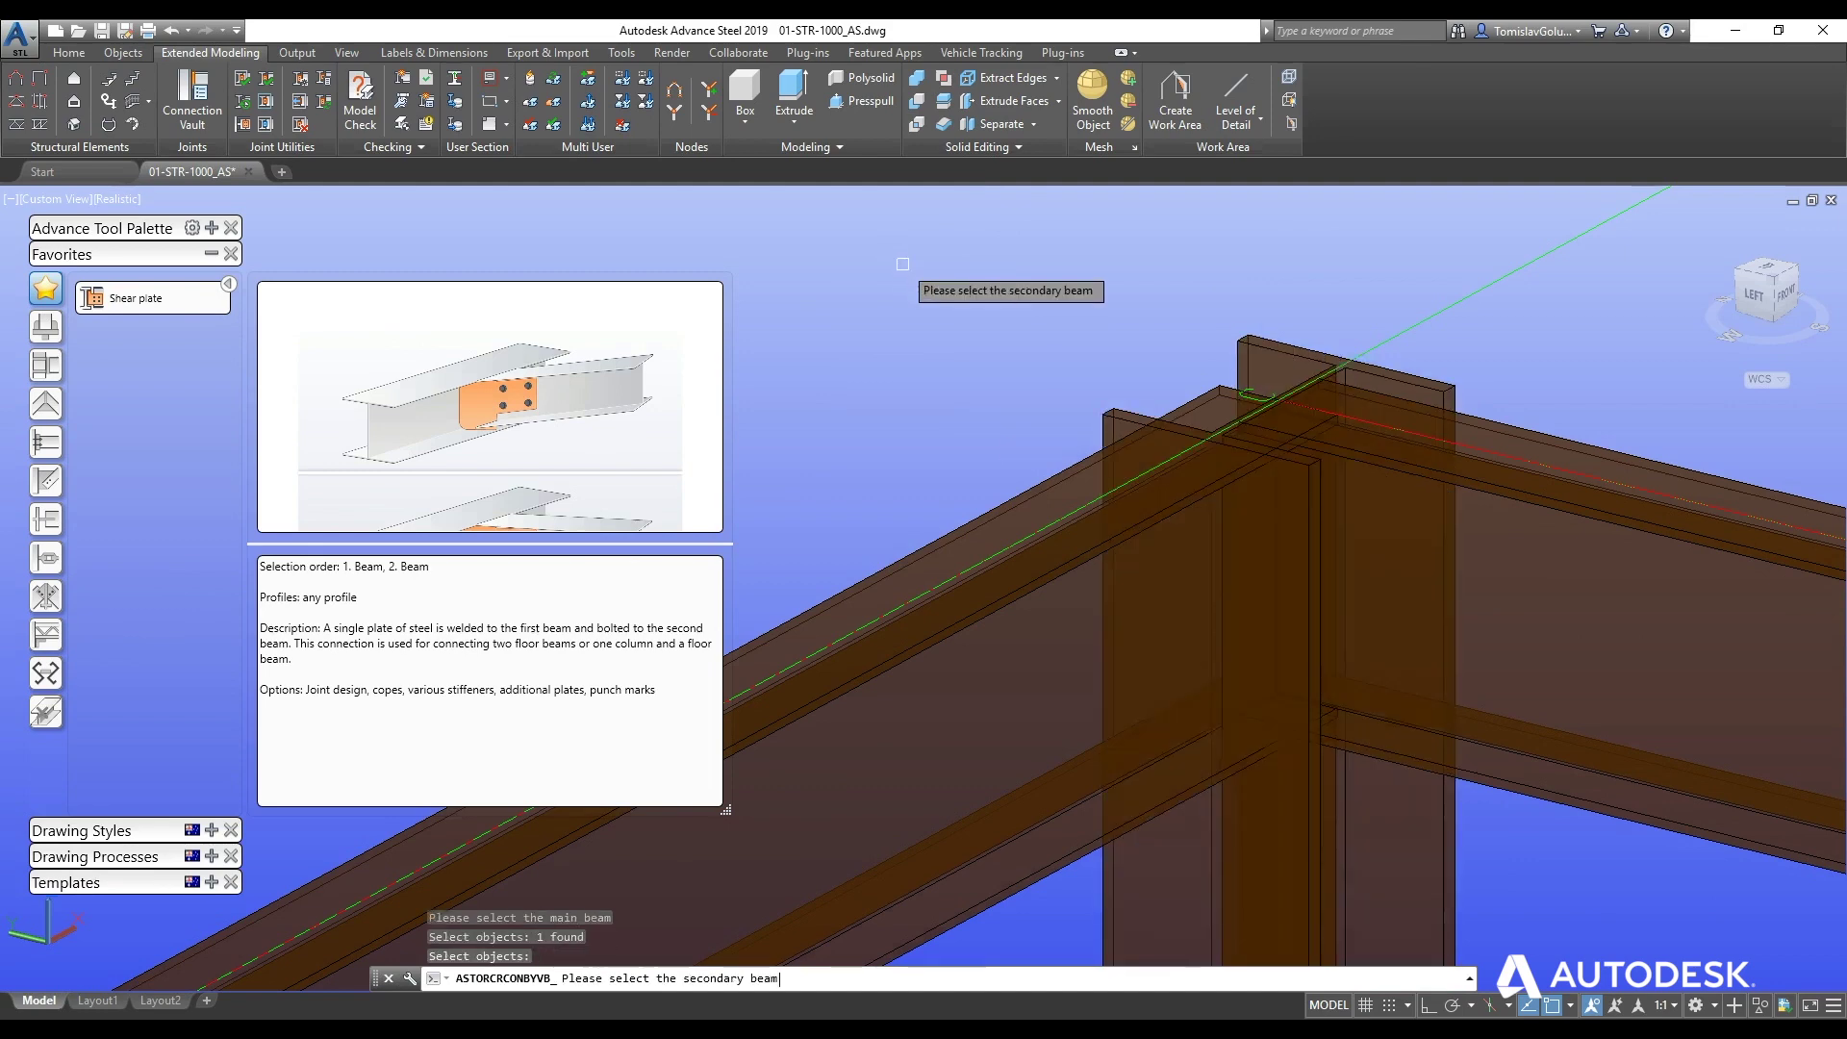
click(968, 505)
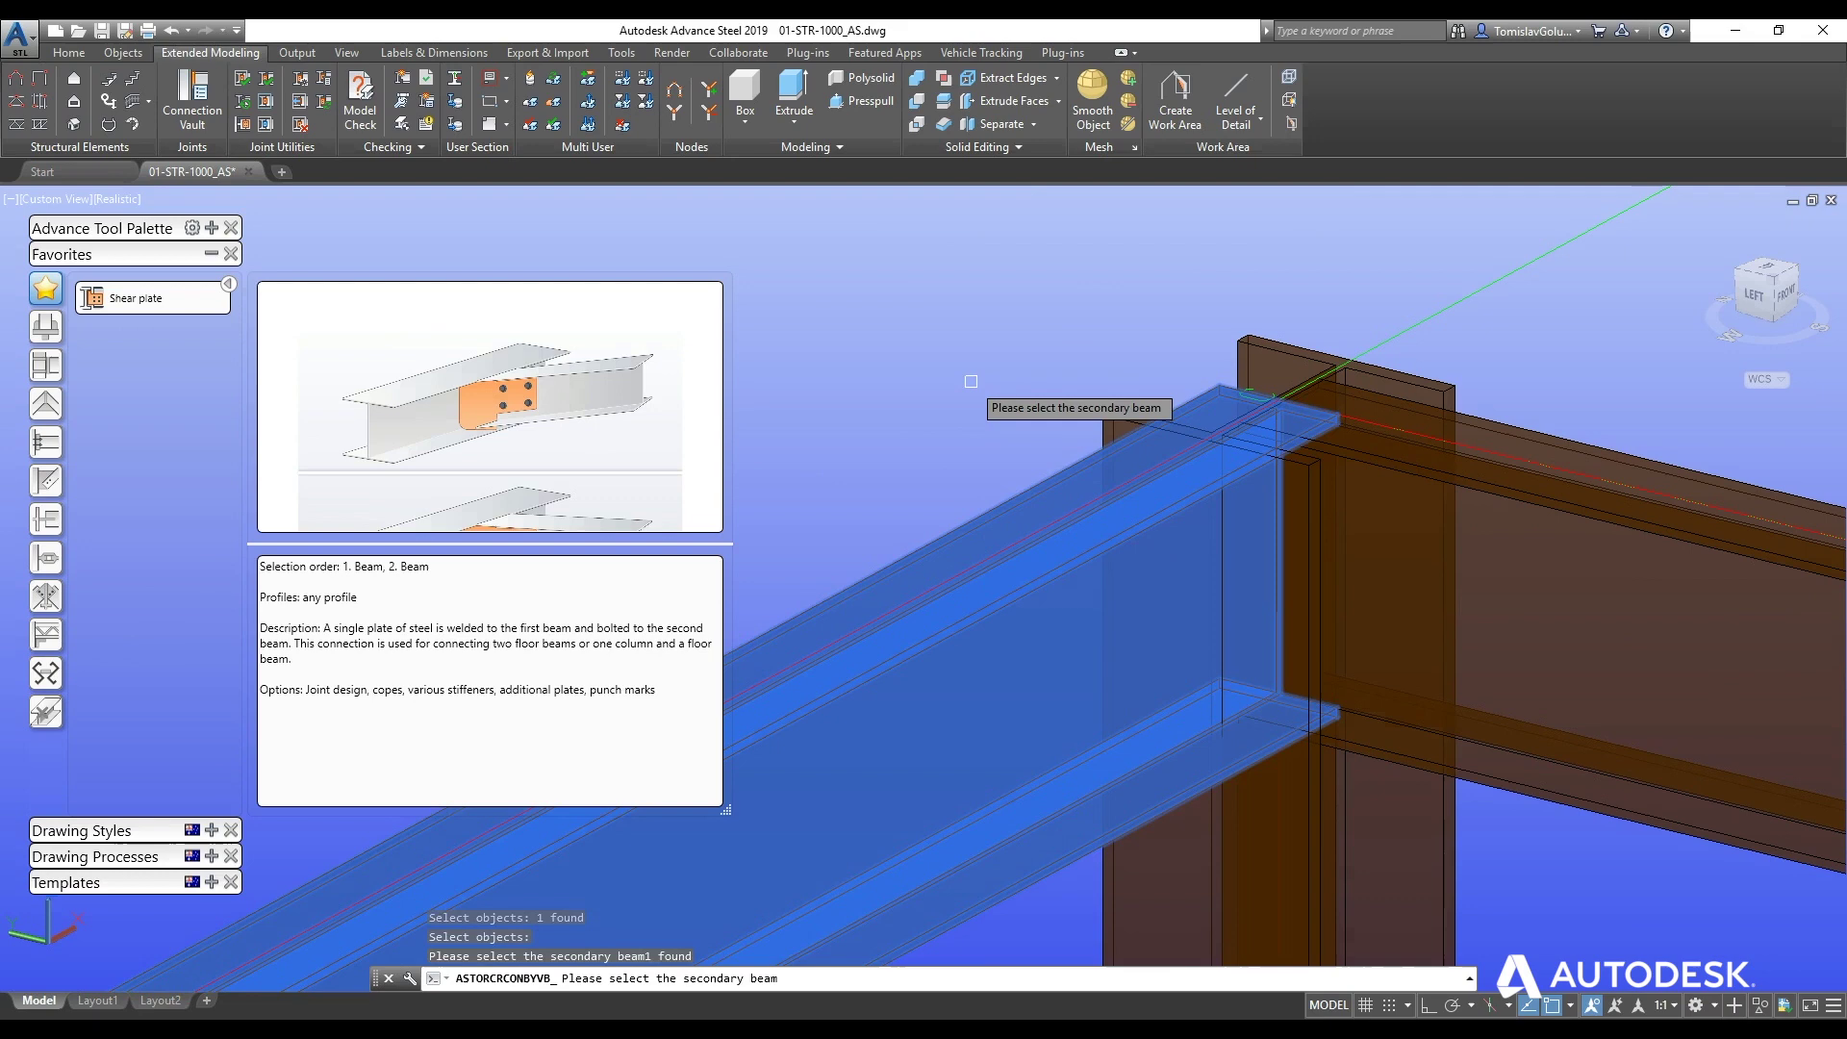
key(Return)
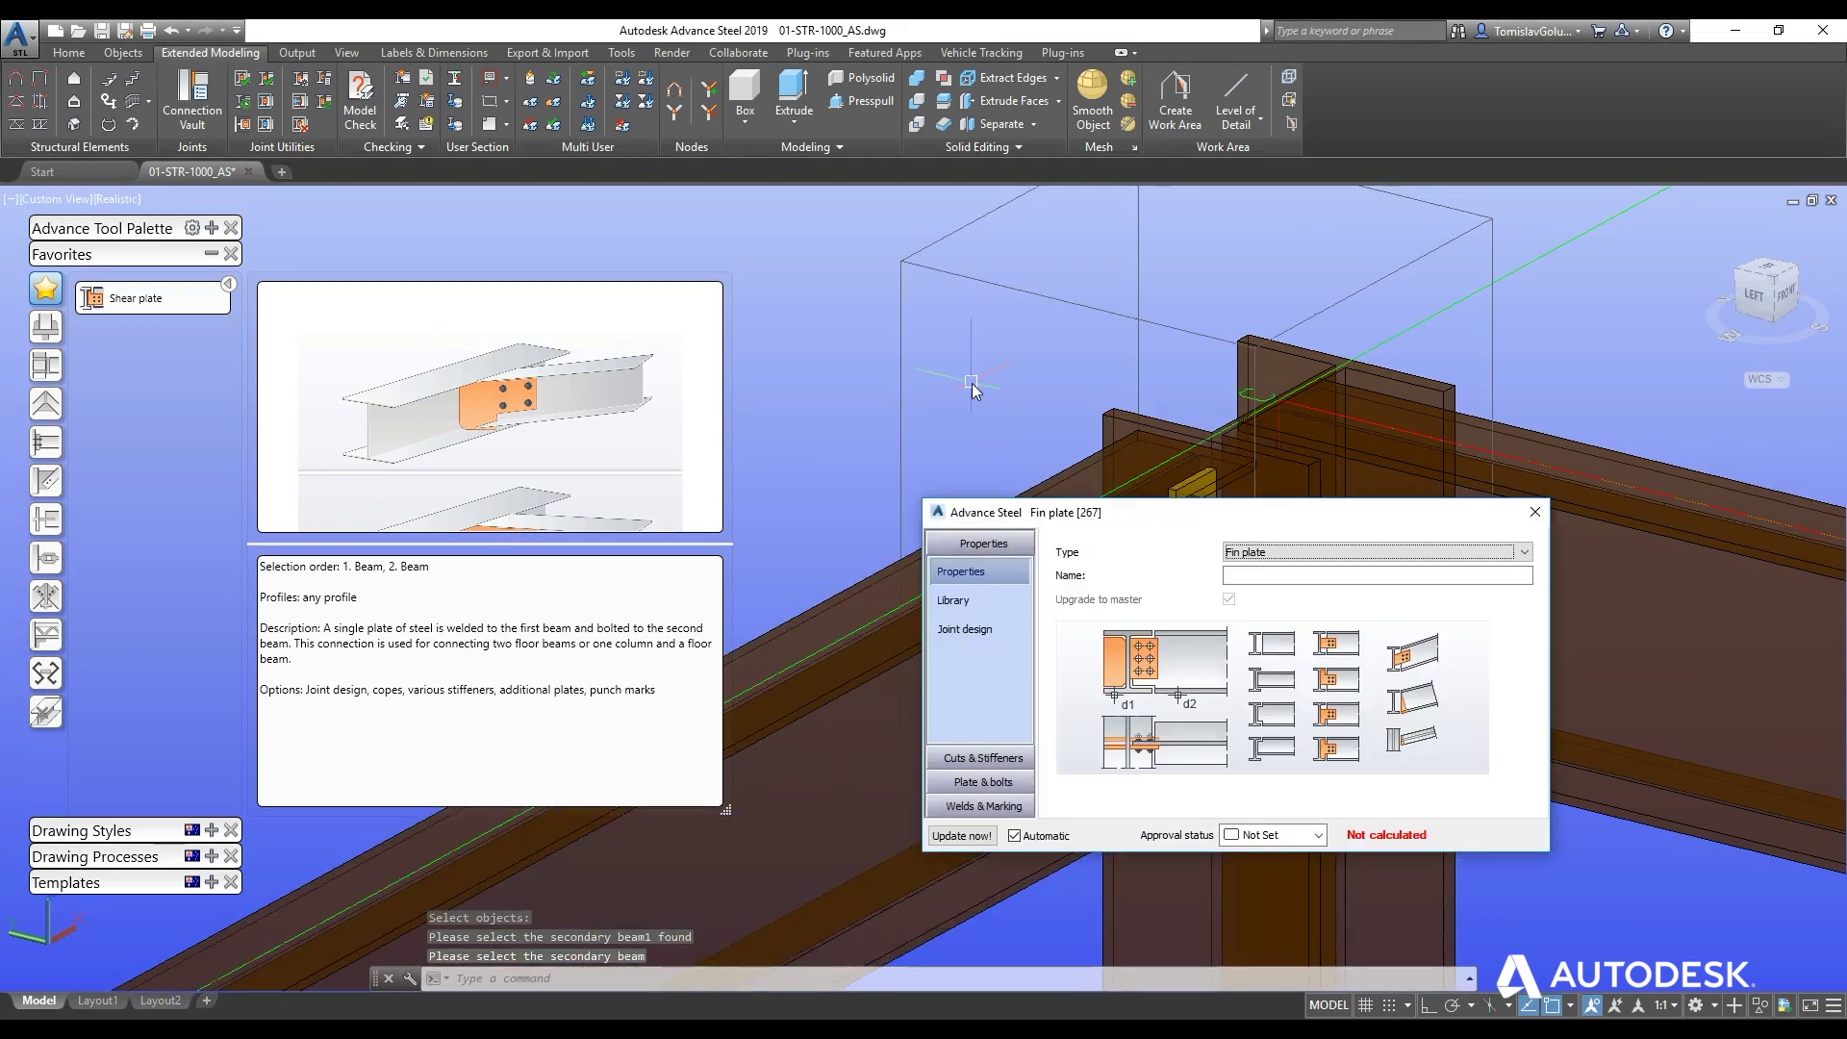
- Set horizontal bolts to 2 and vertical bolt set-out to Middle, then close the settings
drag(1266, 525, 1593, 599)
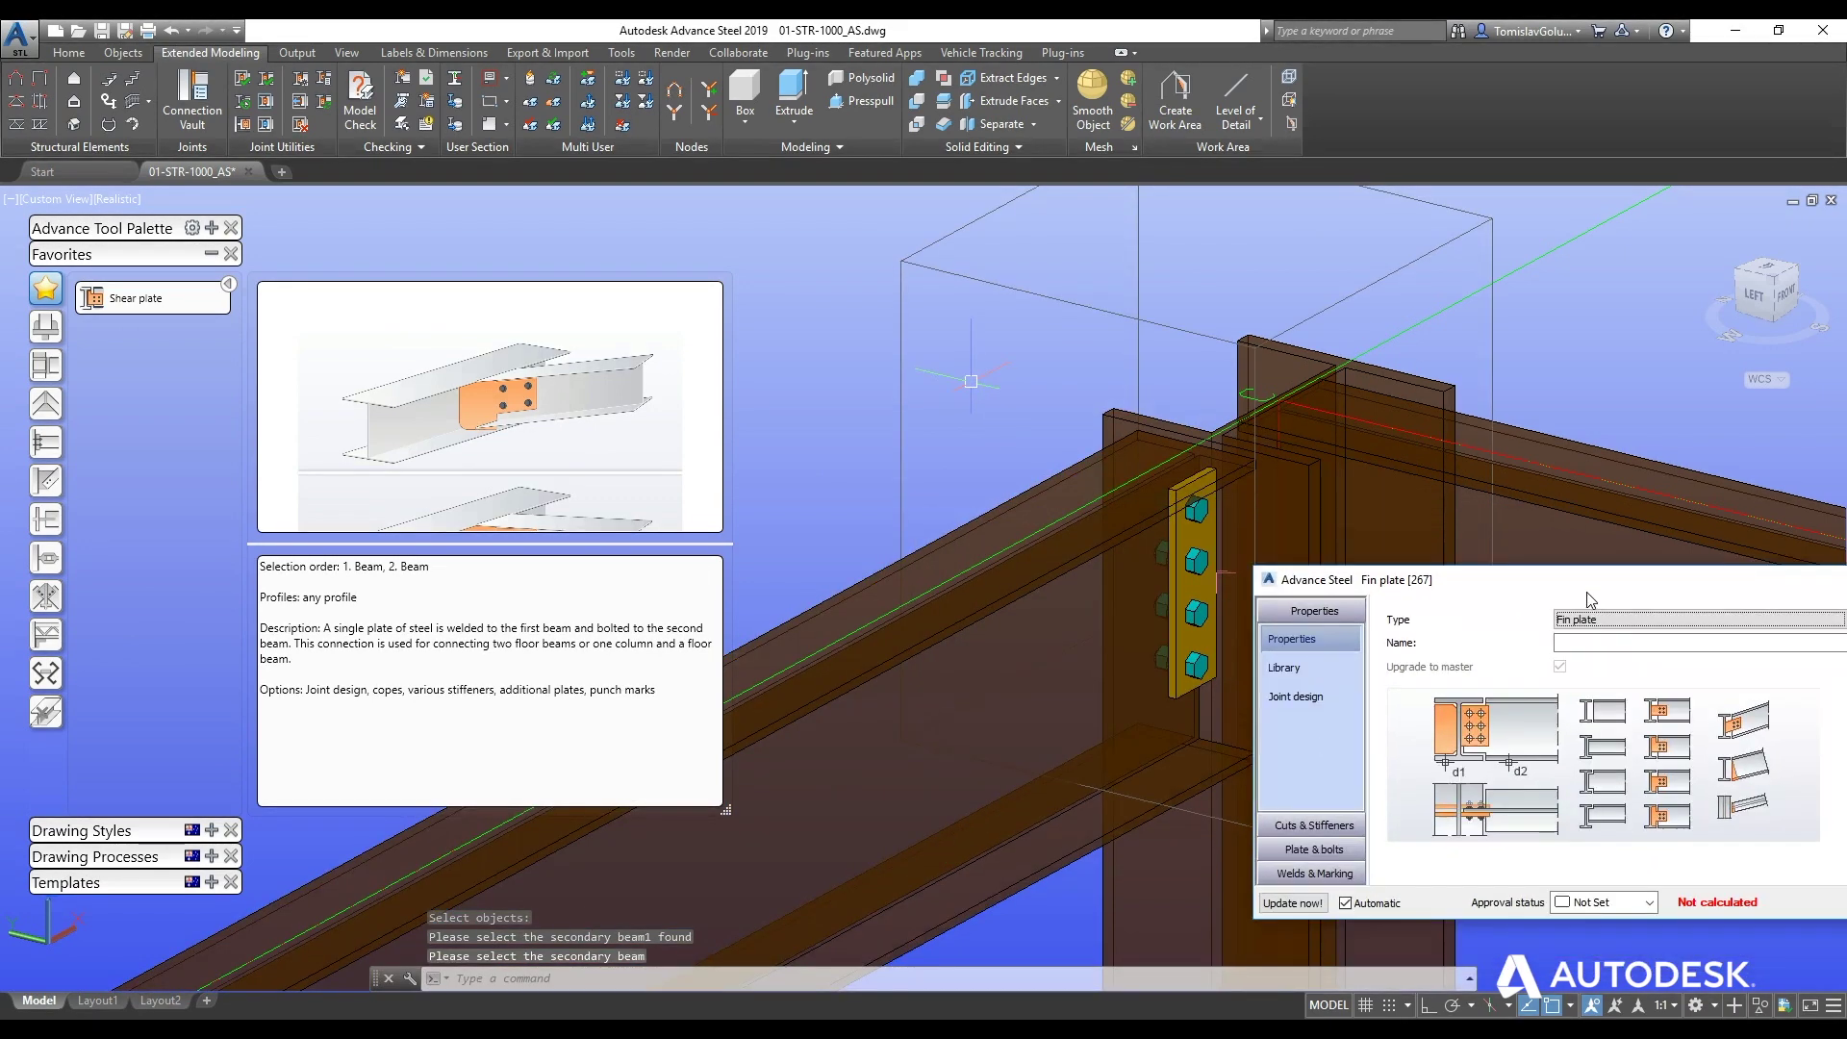
click(1314, 848)
click(1343, 778)
drag(1583, 729, 1492, 740)
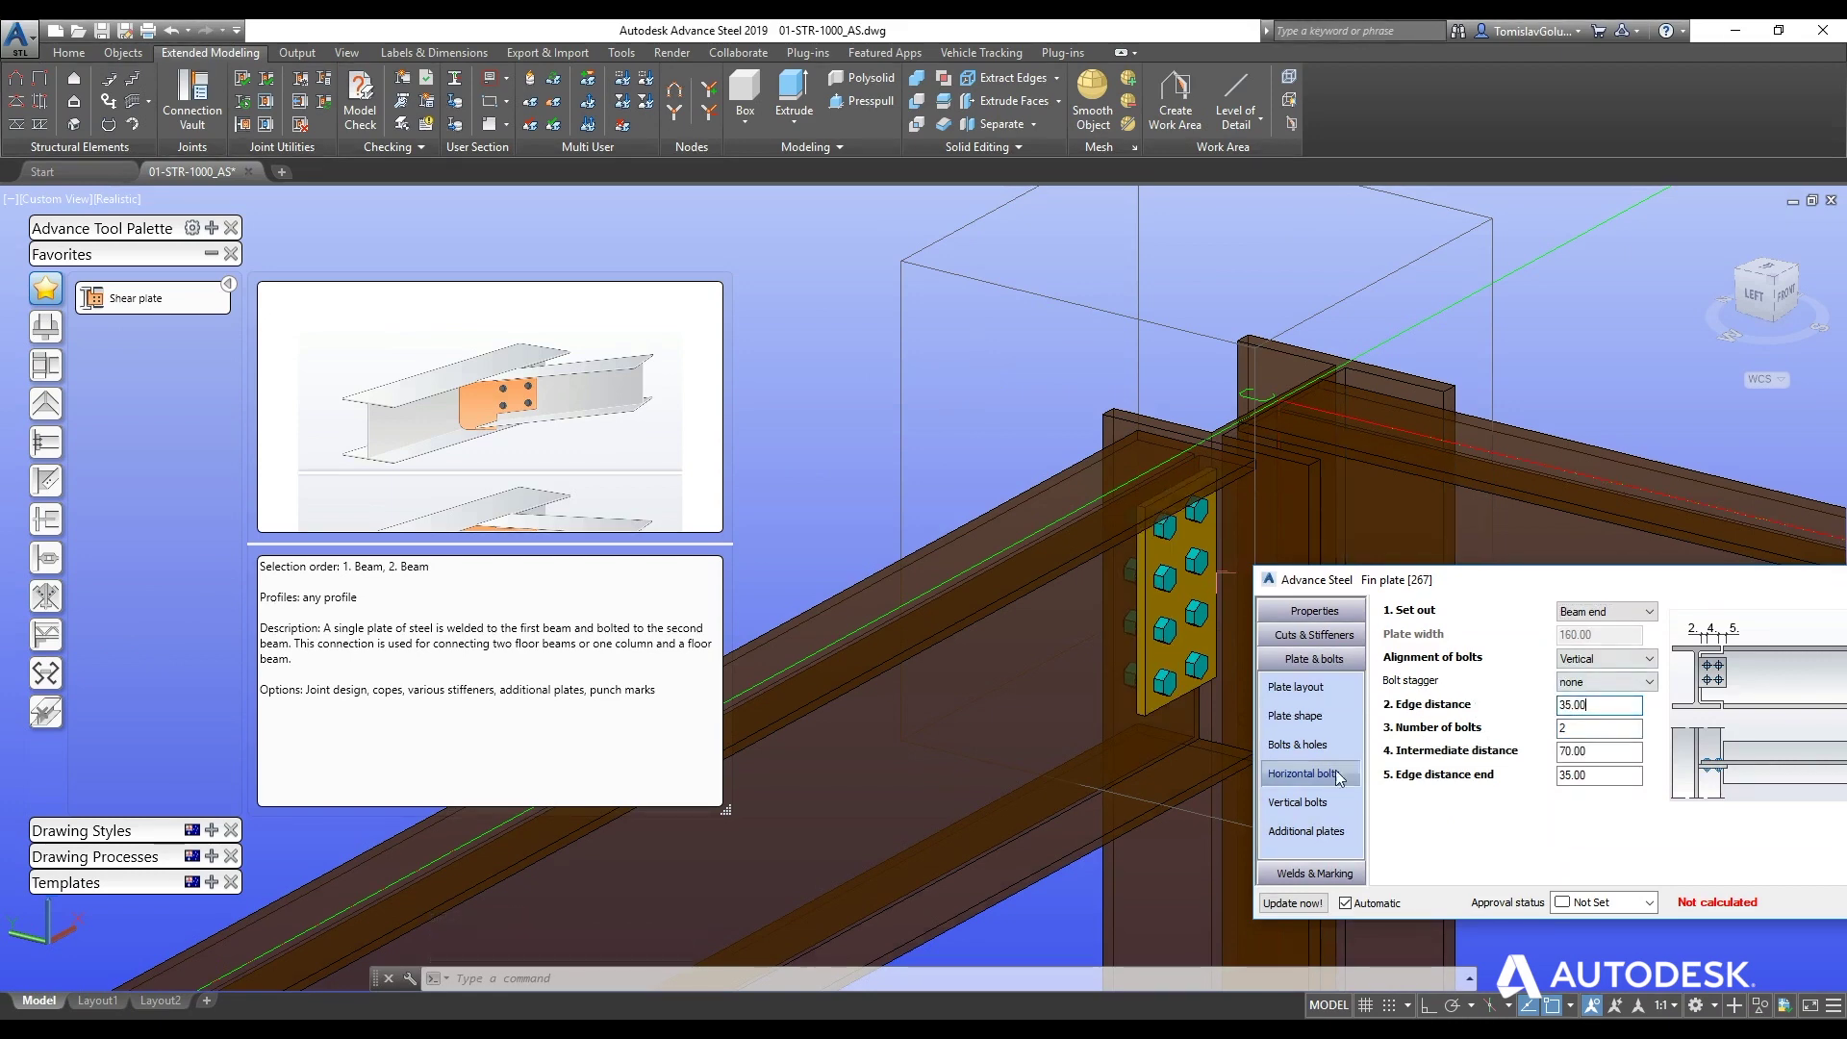
click(1296, 802)
click(1612, 649)
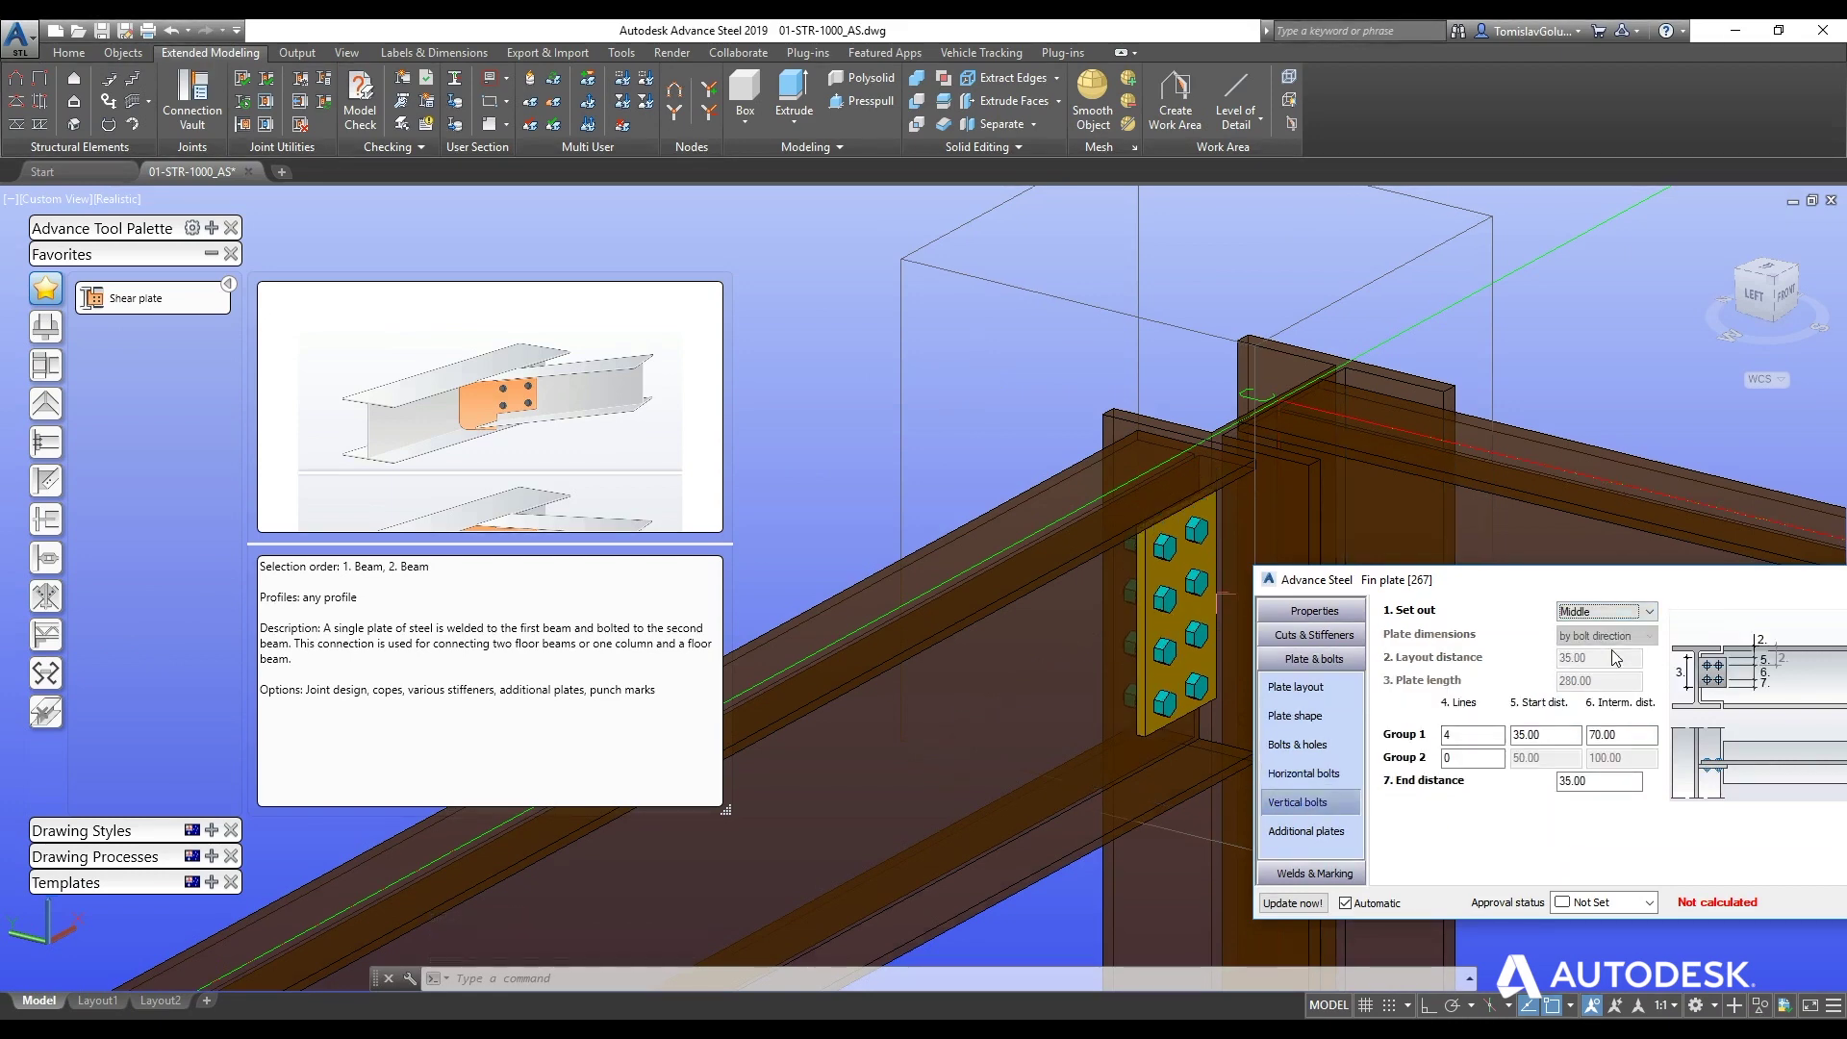
drag(1752, 584, 1456, 587)
click(1577, 582)
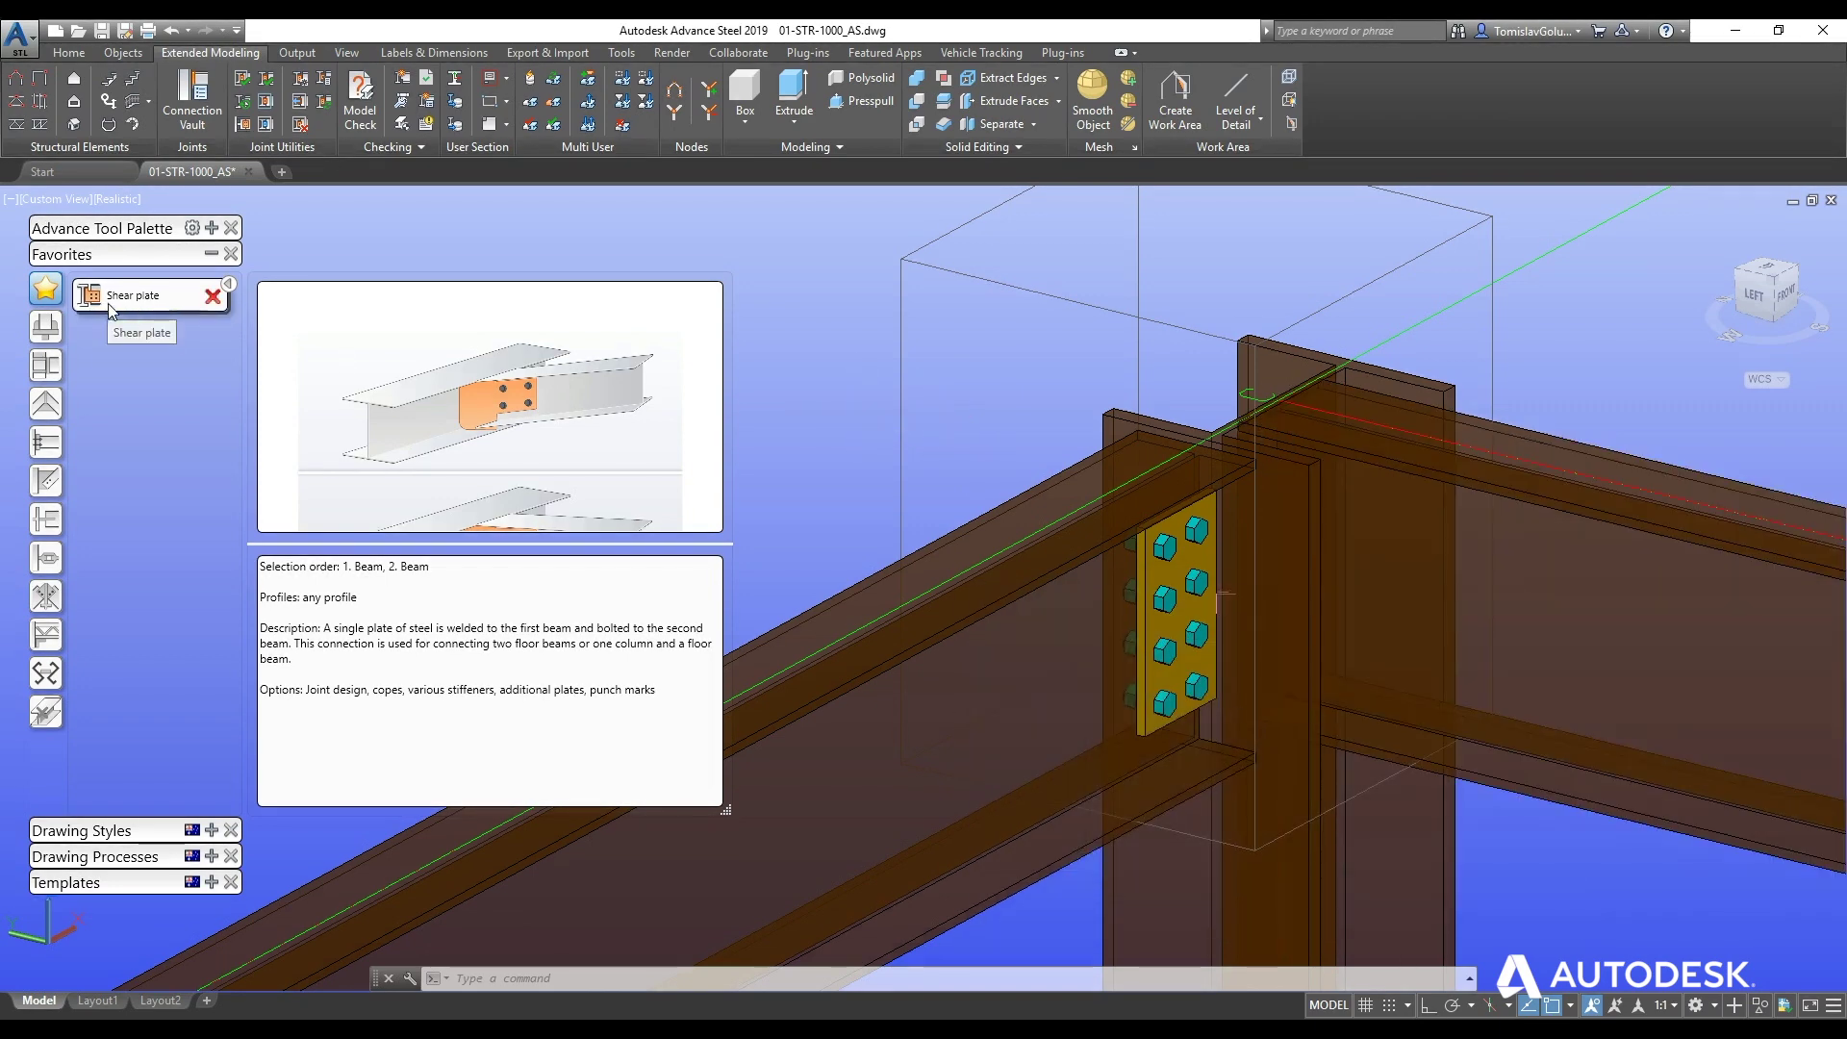
- Create another shear plate joint between the column and the right-hand beam
click(107, 303)
click(1482, 882)
right_click(1515, 880)
click(1551, 805)
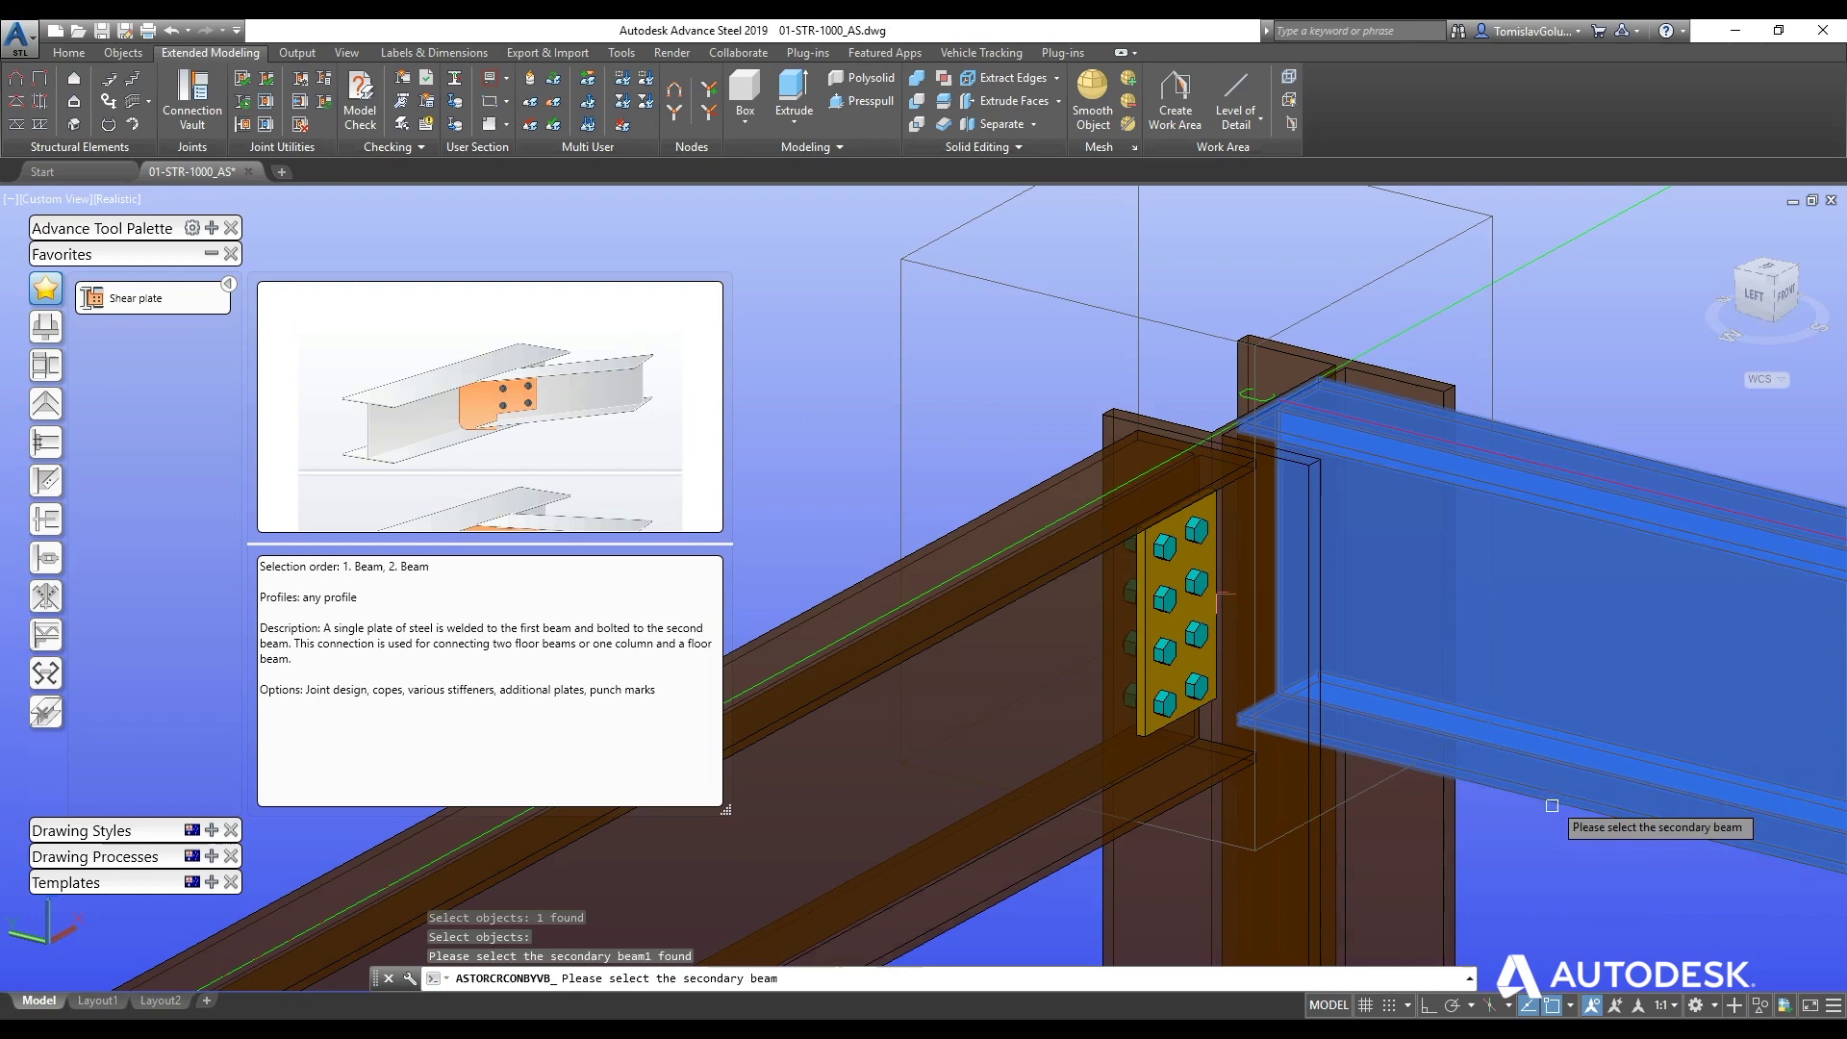
right_click(1546, 848)
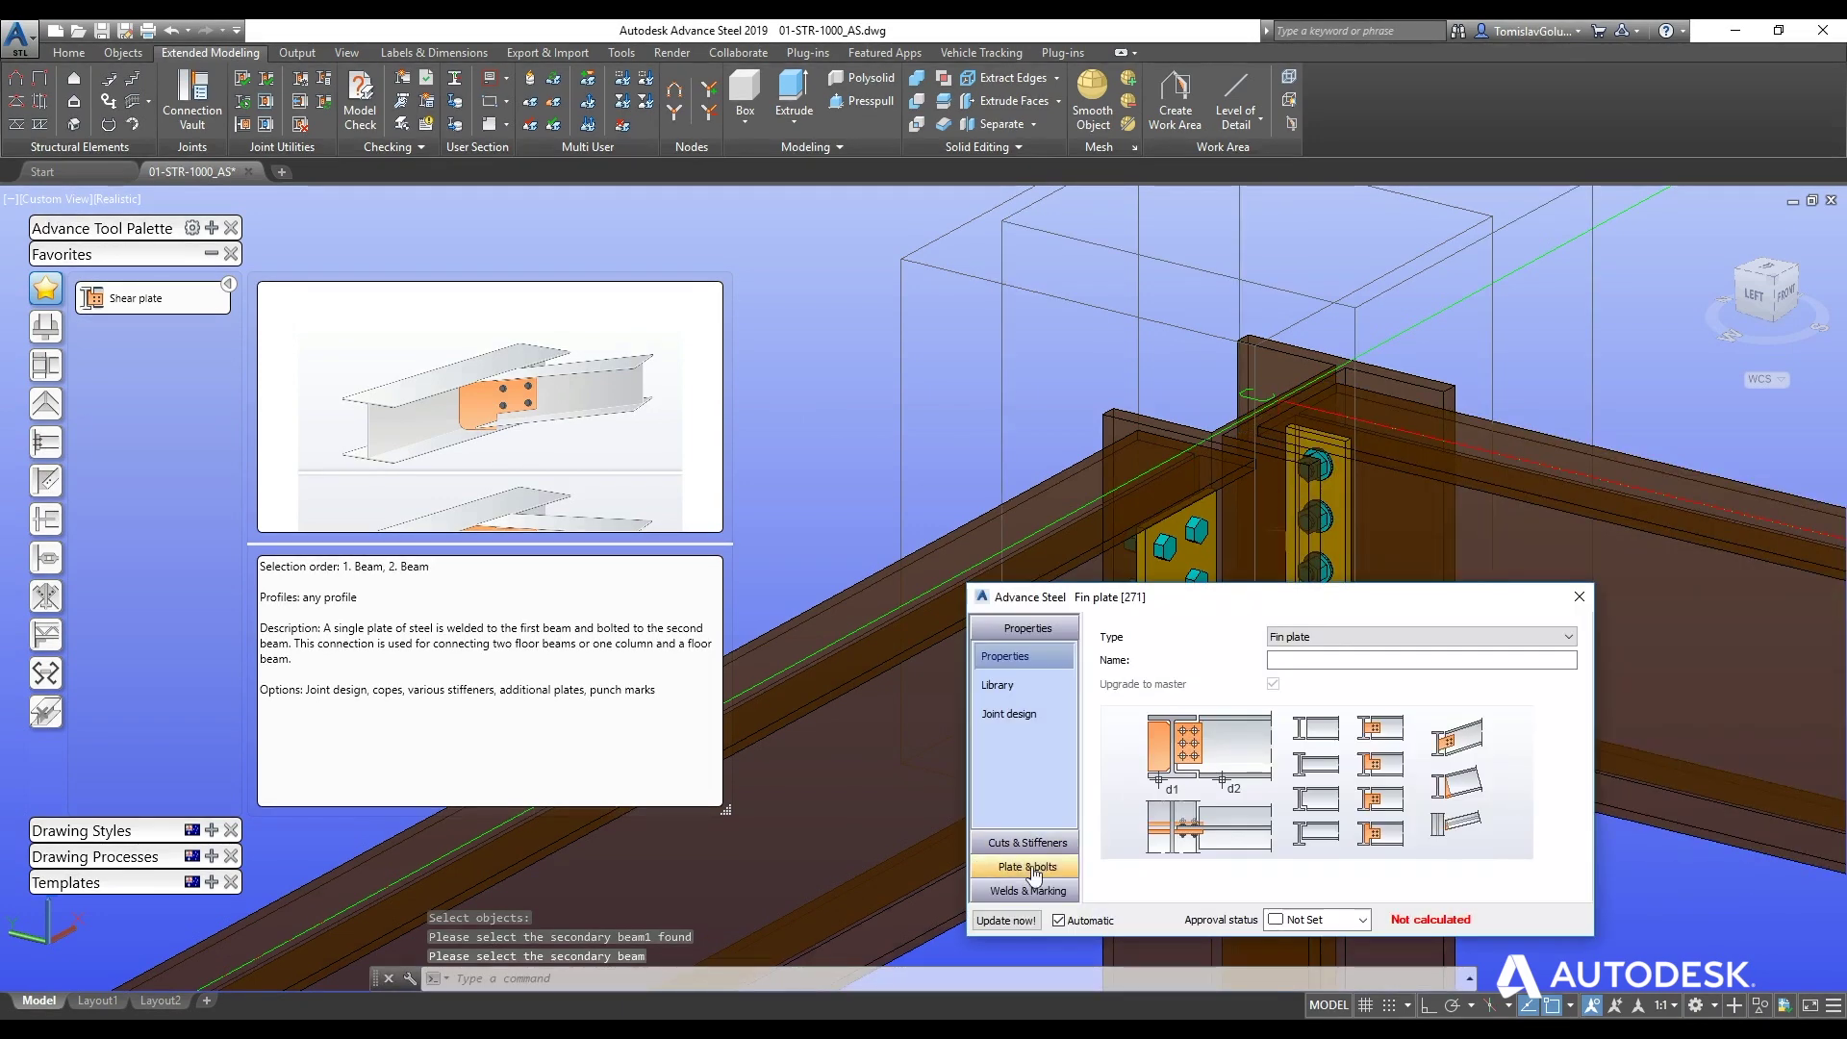
- Set horizontal bolts to 2 and vertical bolt set-out to Middle, then close the settings
click(1025, 868)
click(1023, 796)
double_click(1278, 746)
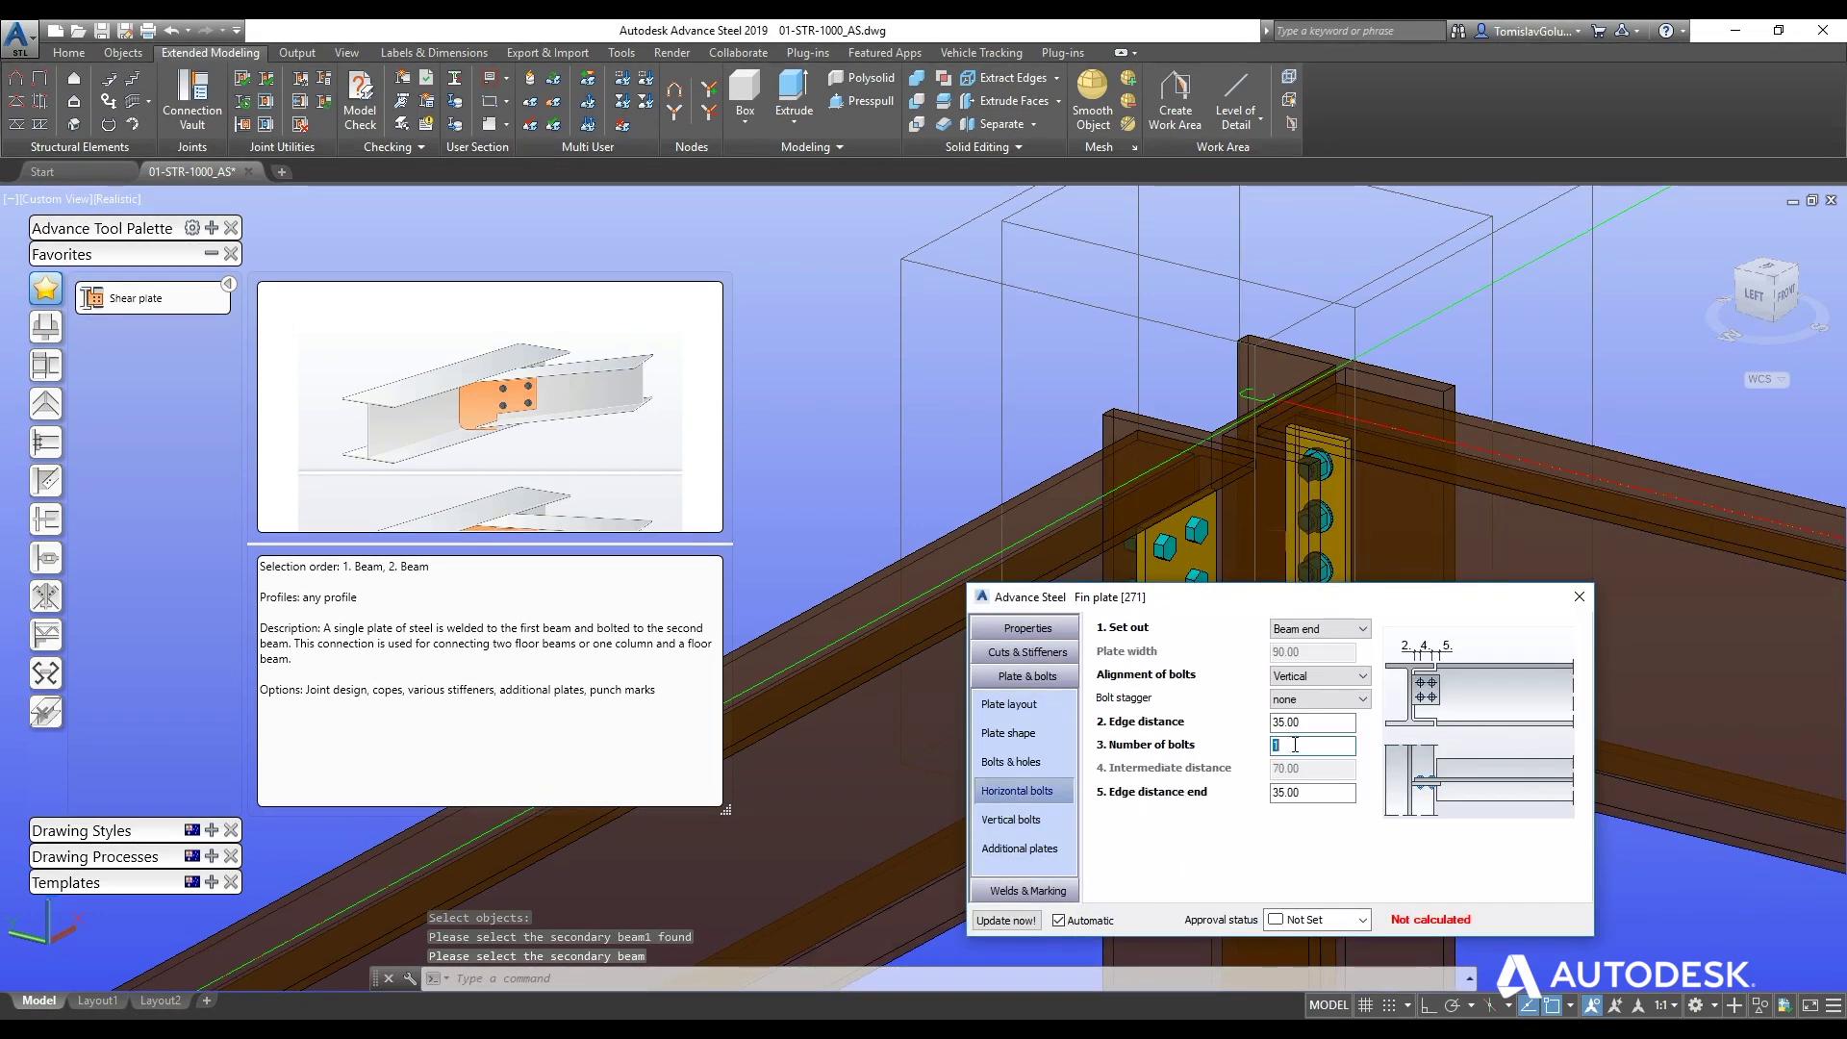
text(2)
click(1010, 762)
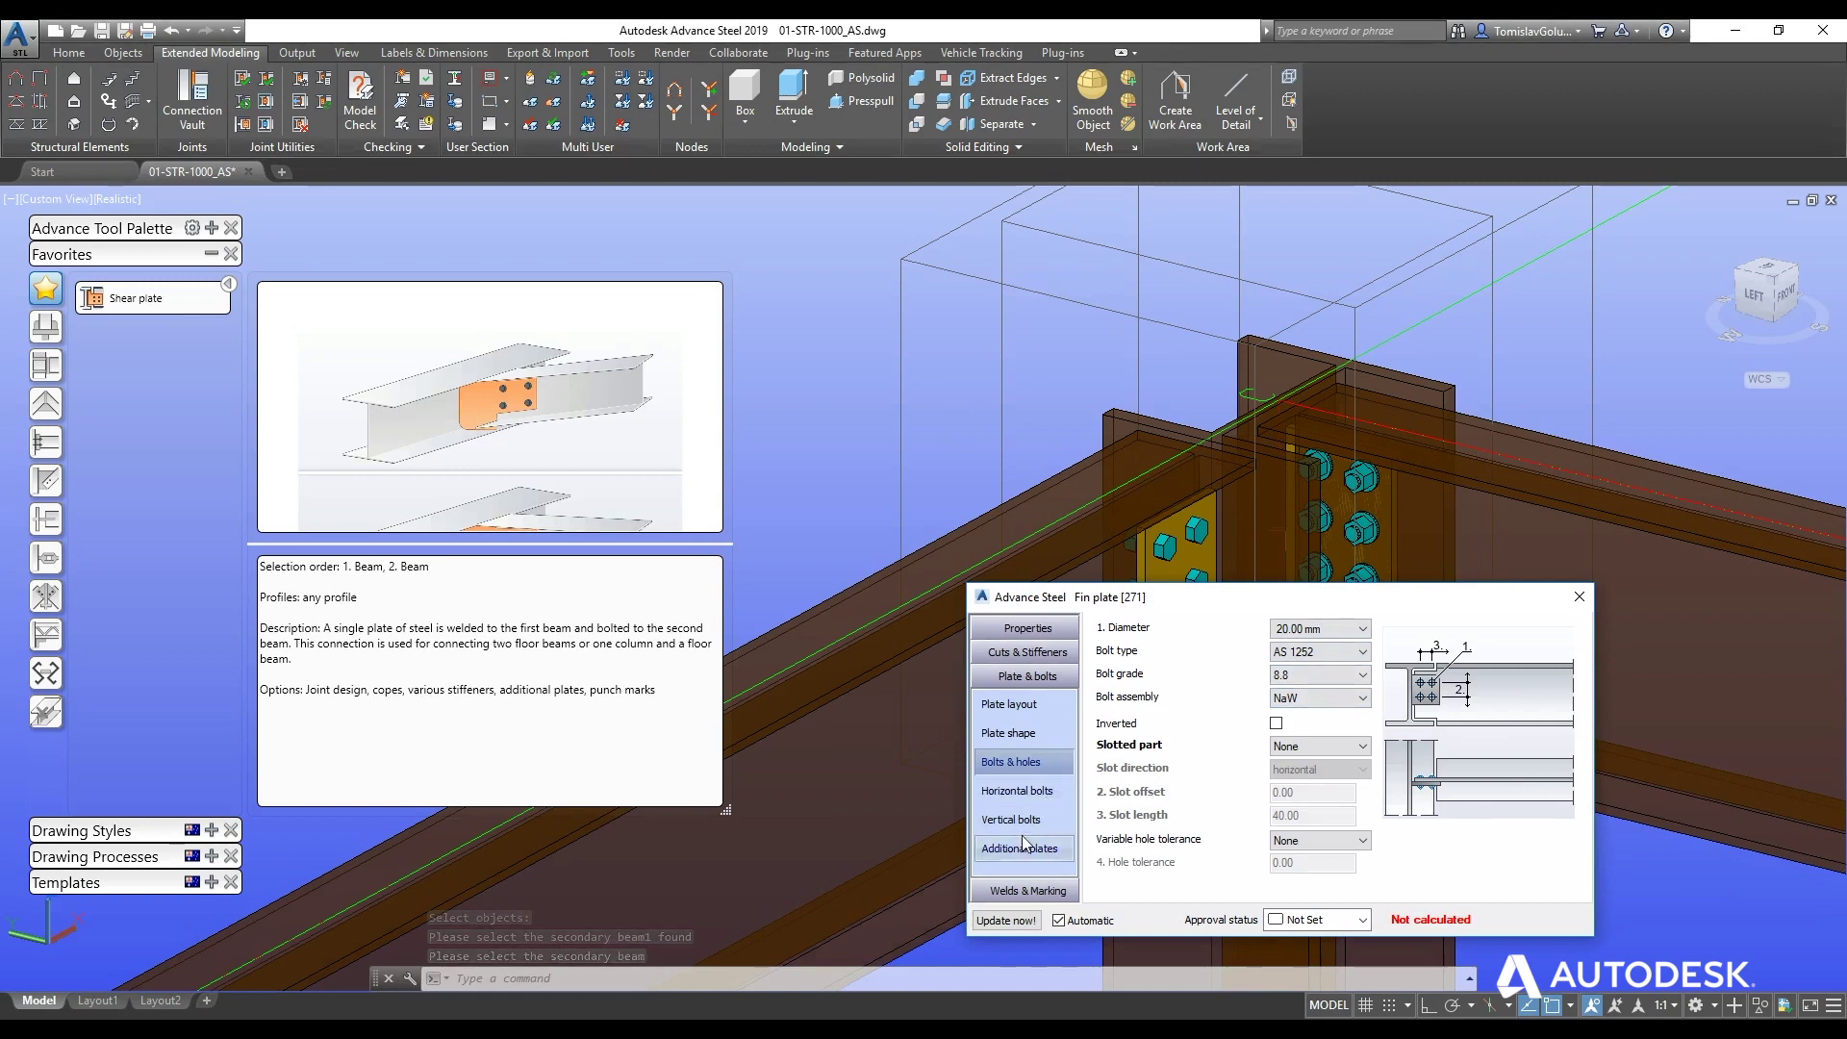
click(1020, 848)
click(1010, 820)
click(1320, 628)
click(1308, 656)
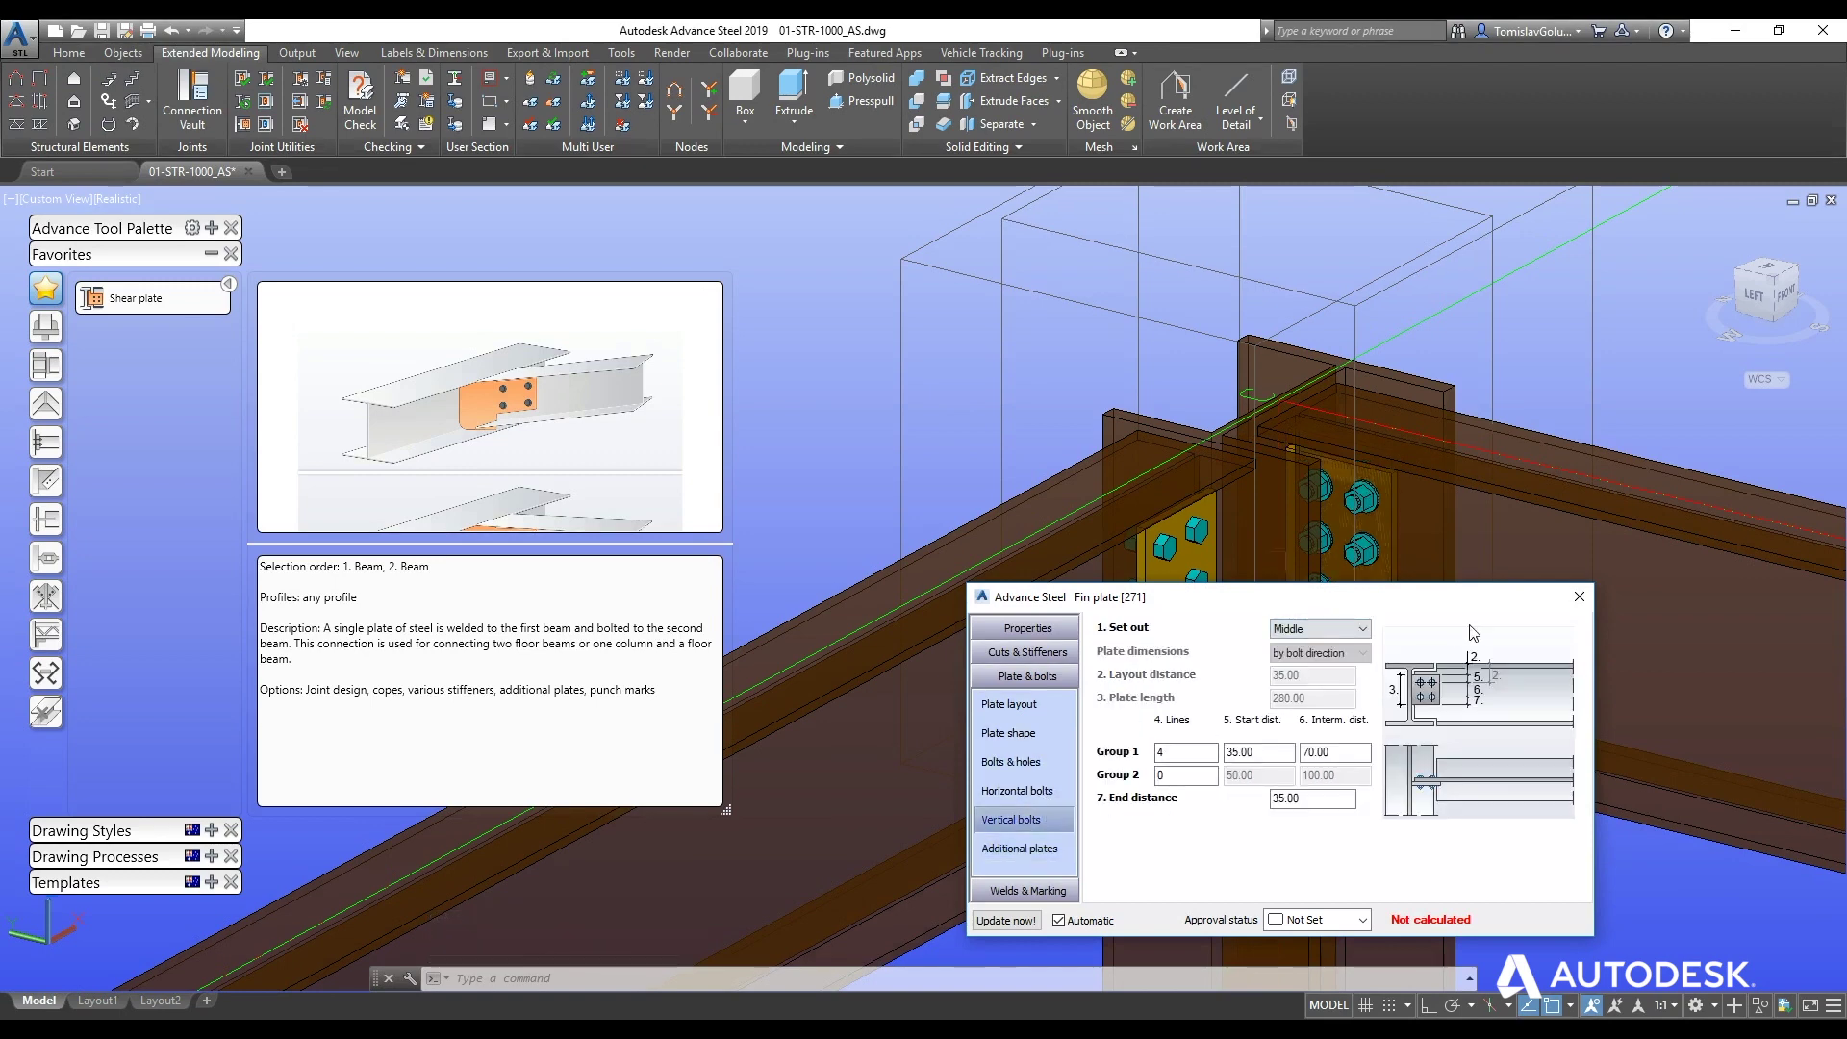
click(1578, 596)
scroll(1264, 786, down, 4)
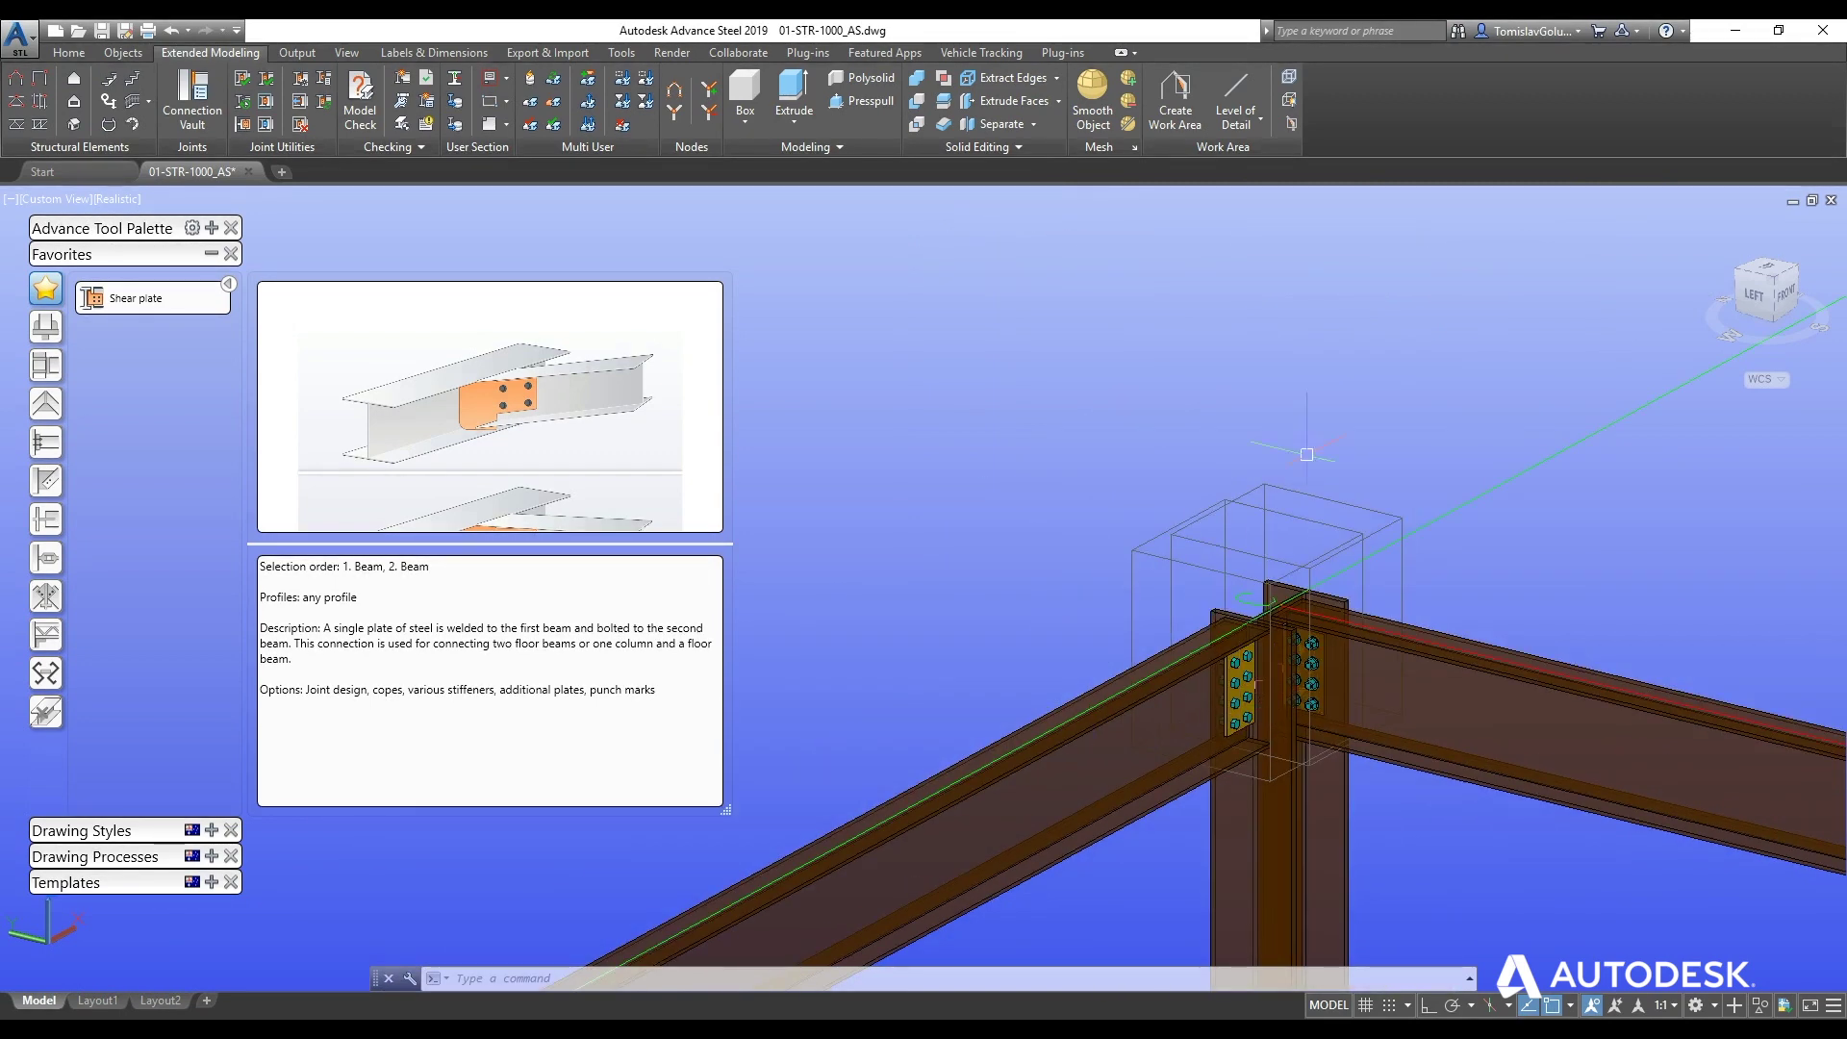
- Reorient the view and start a Straight Stair placed by start and end points (option 0)
middle_drag(1264, 786, 1366, 558)
key(Escape)
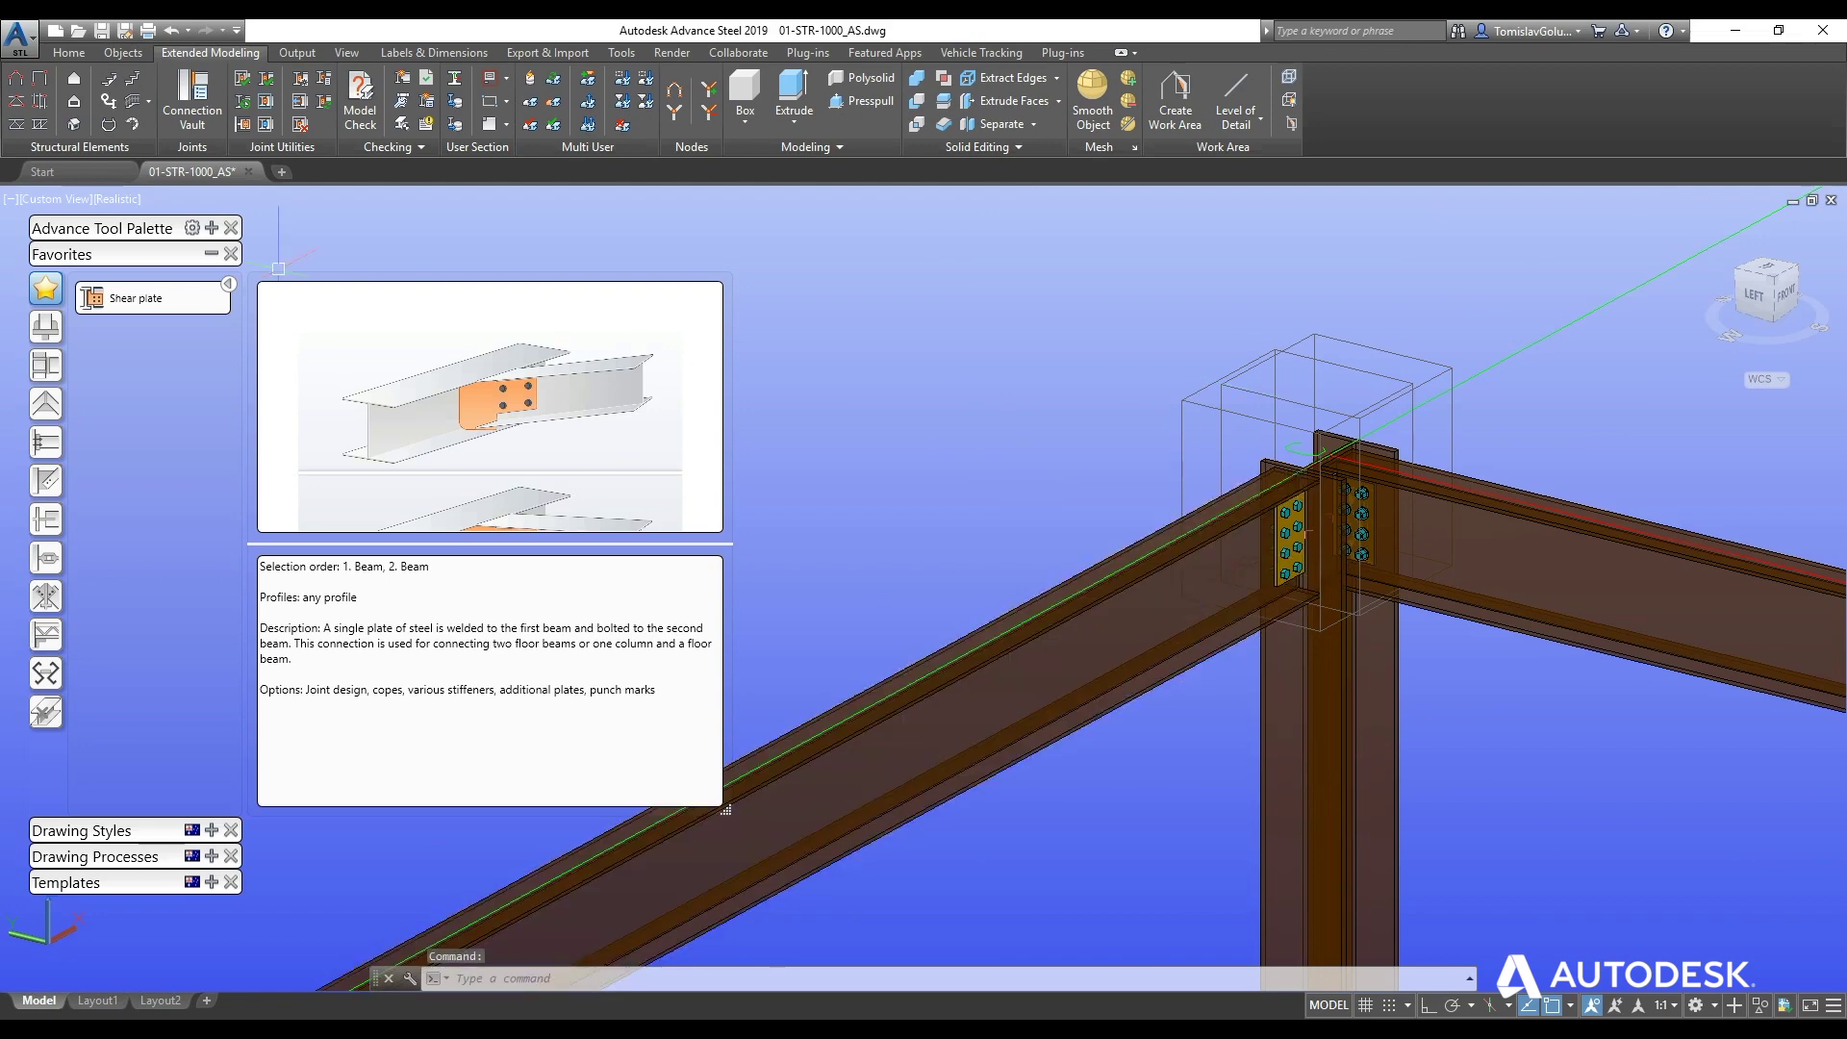
click(211, 253)
scroll(846, 532, down, 5)
shift+middle_drag(847, 532, 1113, 590)
scroll(1122, 590, up, 6)
middle_drag(1139, 506, 1135, 593)
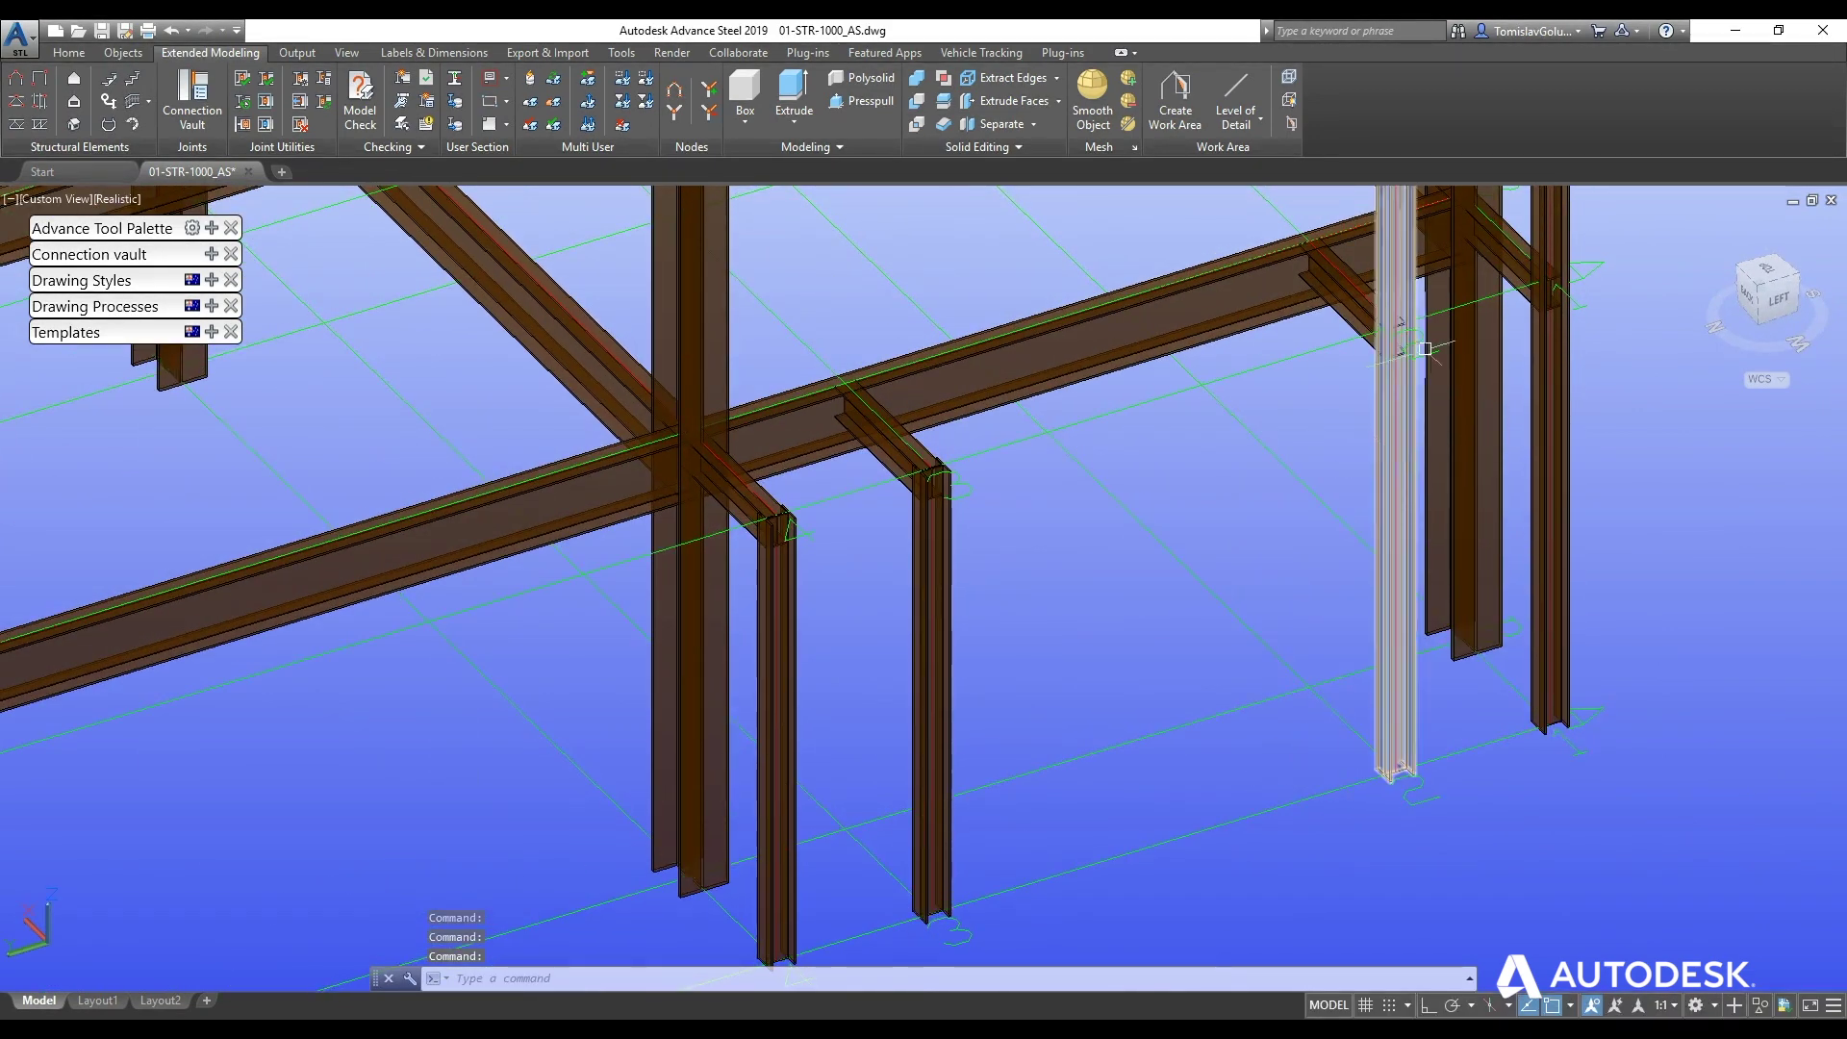
middle_drag(1399, 342, 1410, 433)
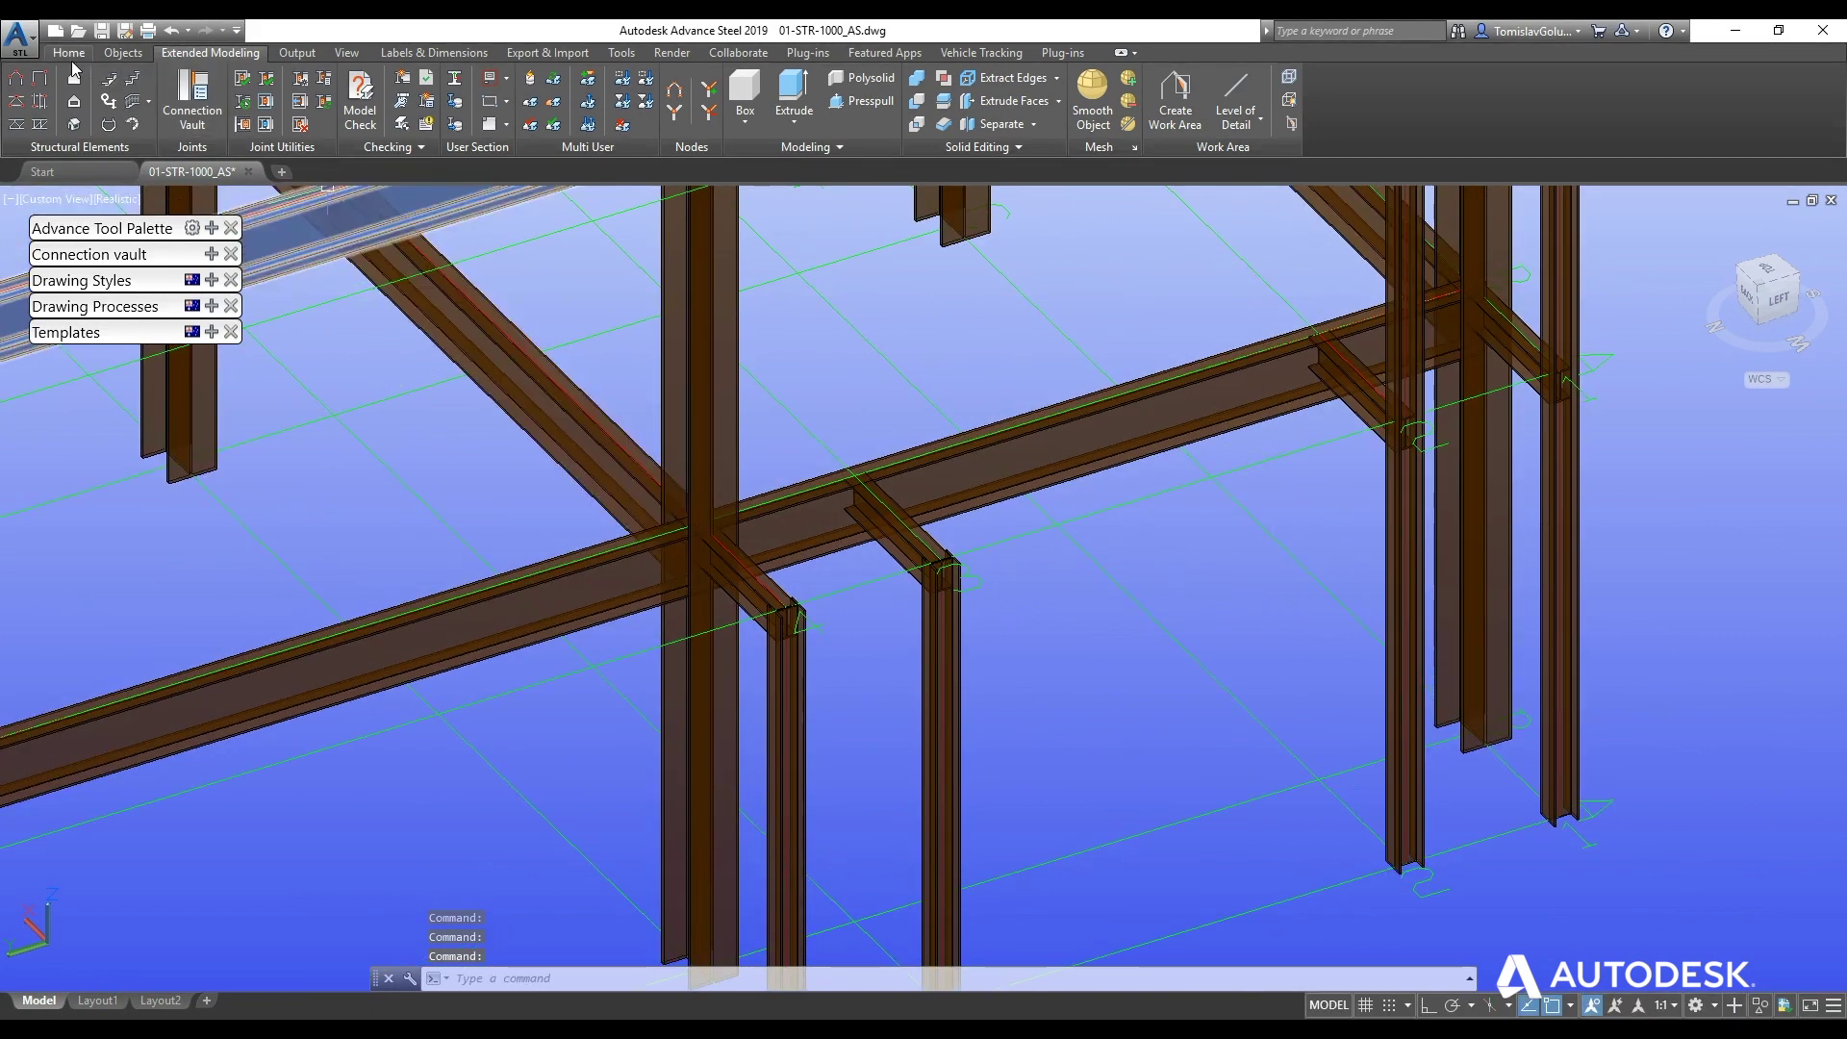
click(70, 52)
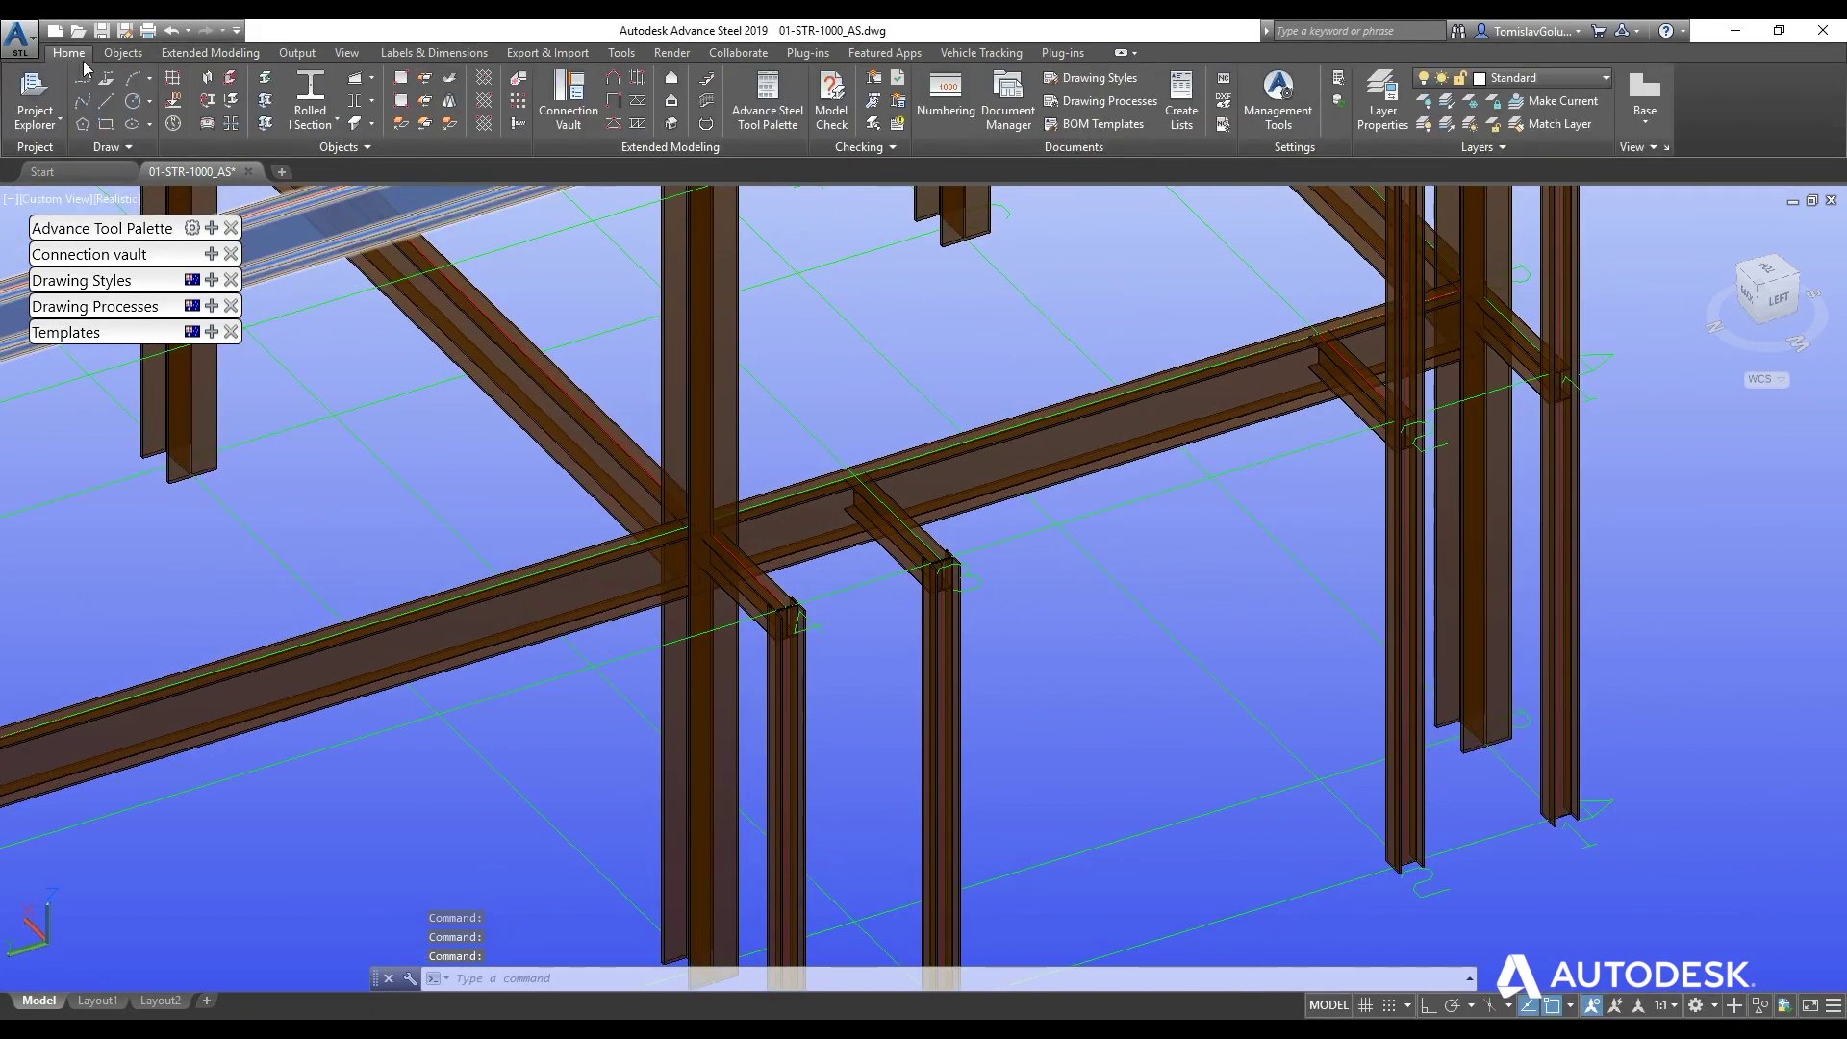
click(709, 87)
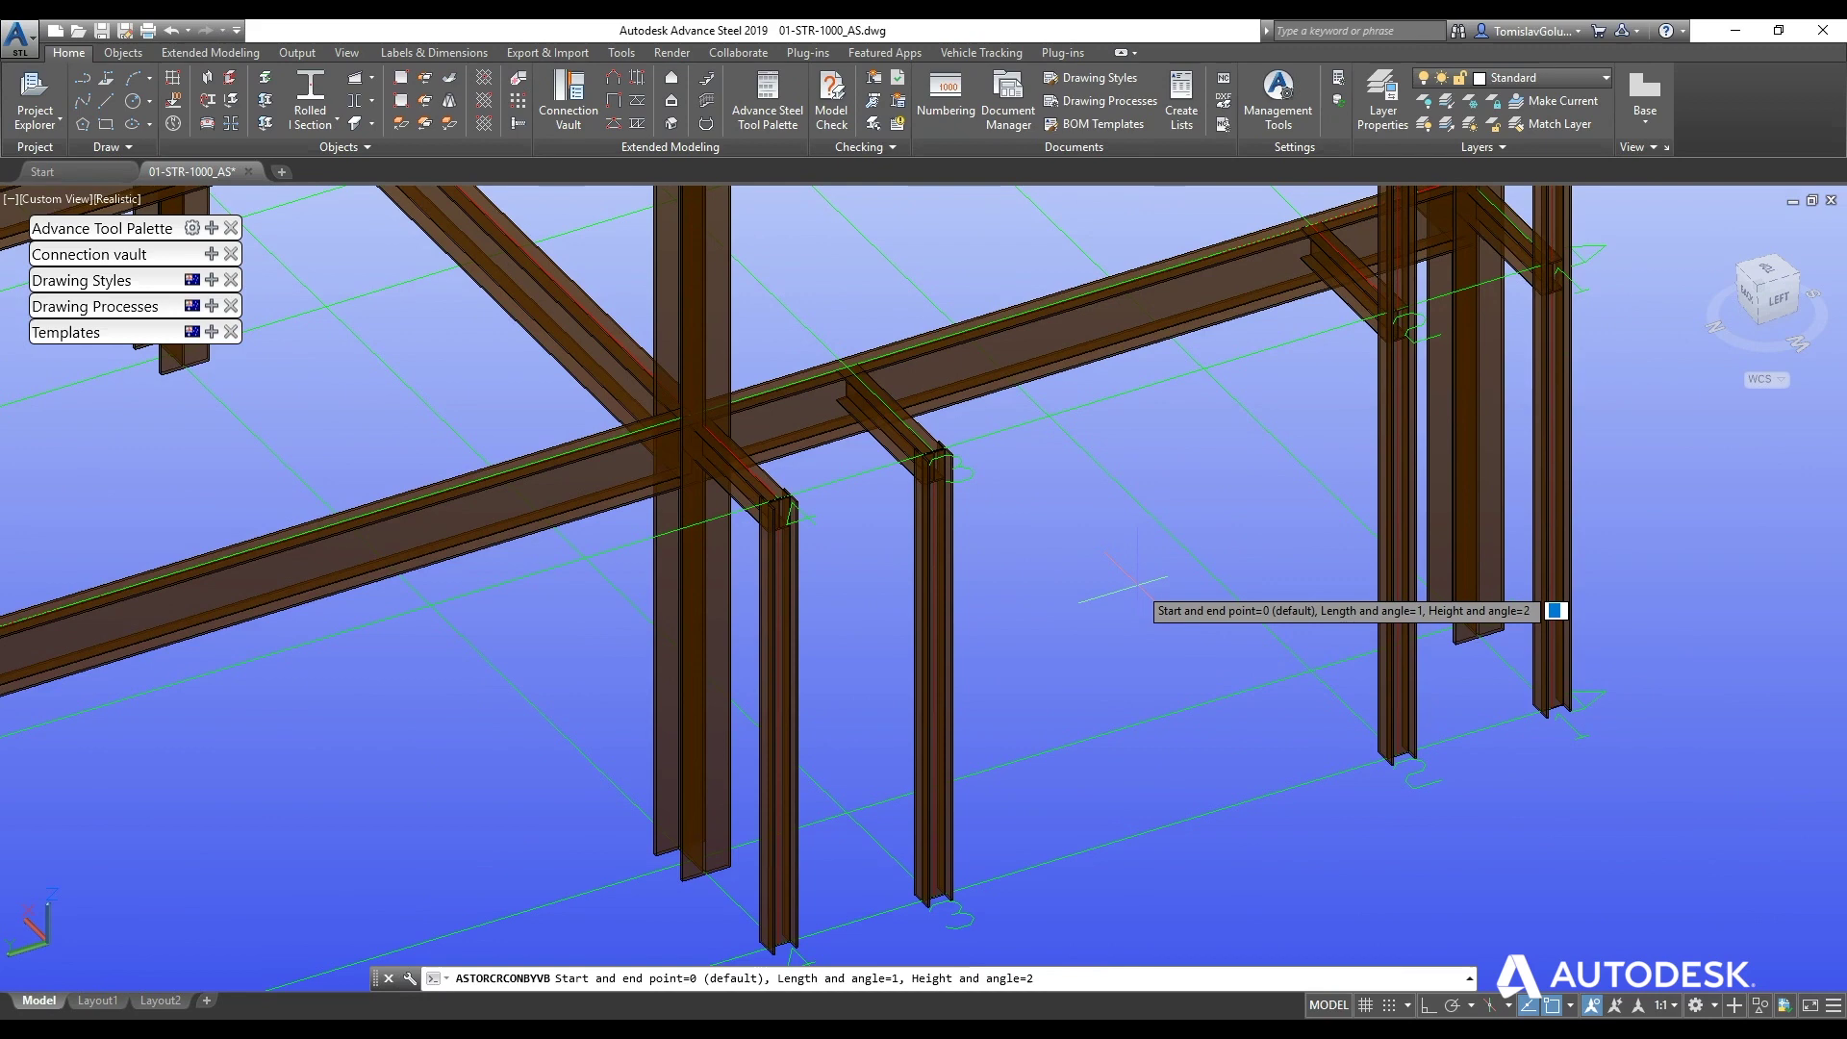
text(0)
key(Return)
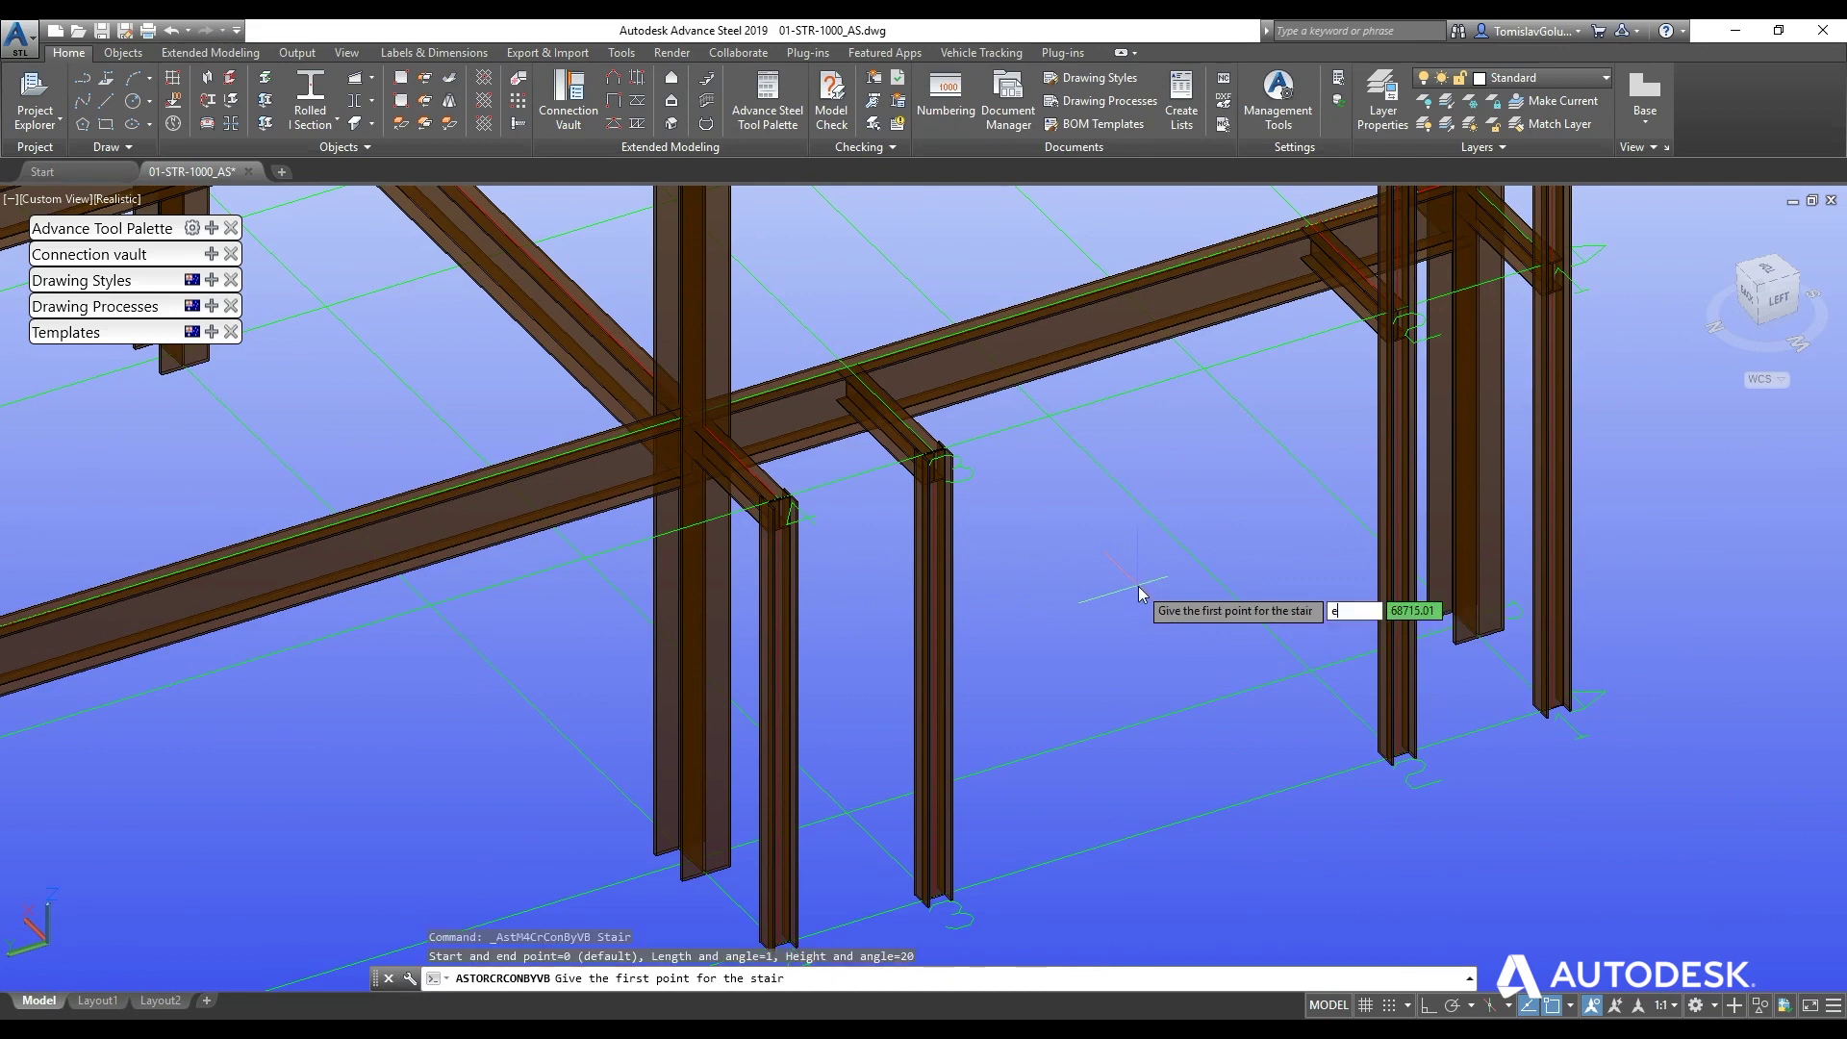
- Snap the stair from the column base endpoint to the column top endpoint, aligned left (0)
text(end)
key(Return)
click(929, 900)
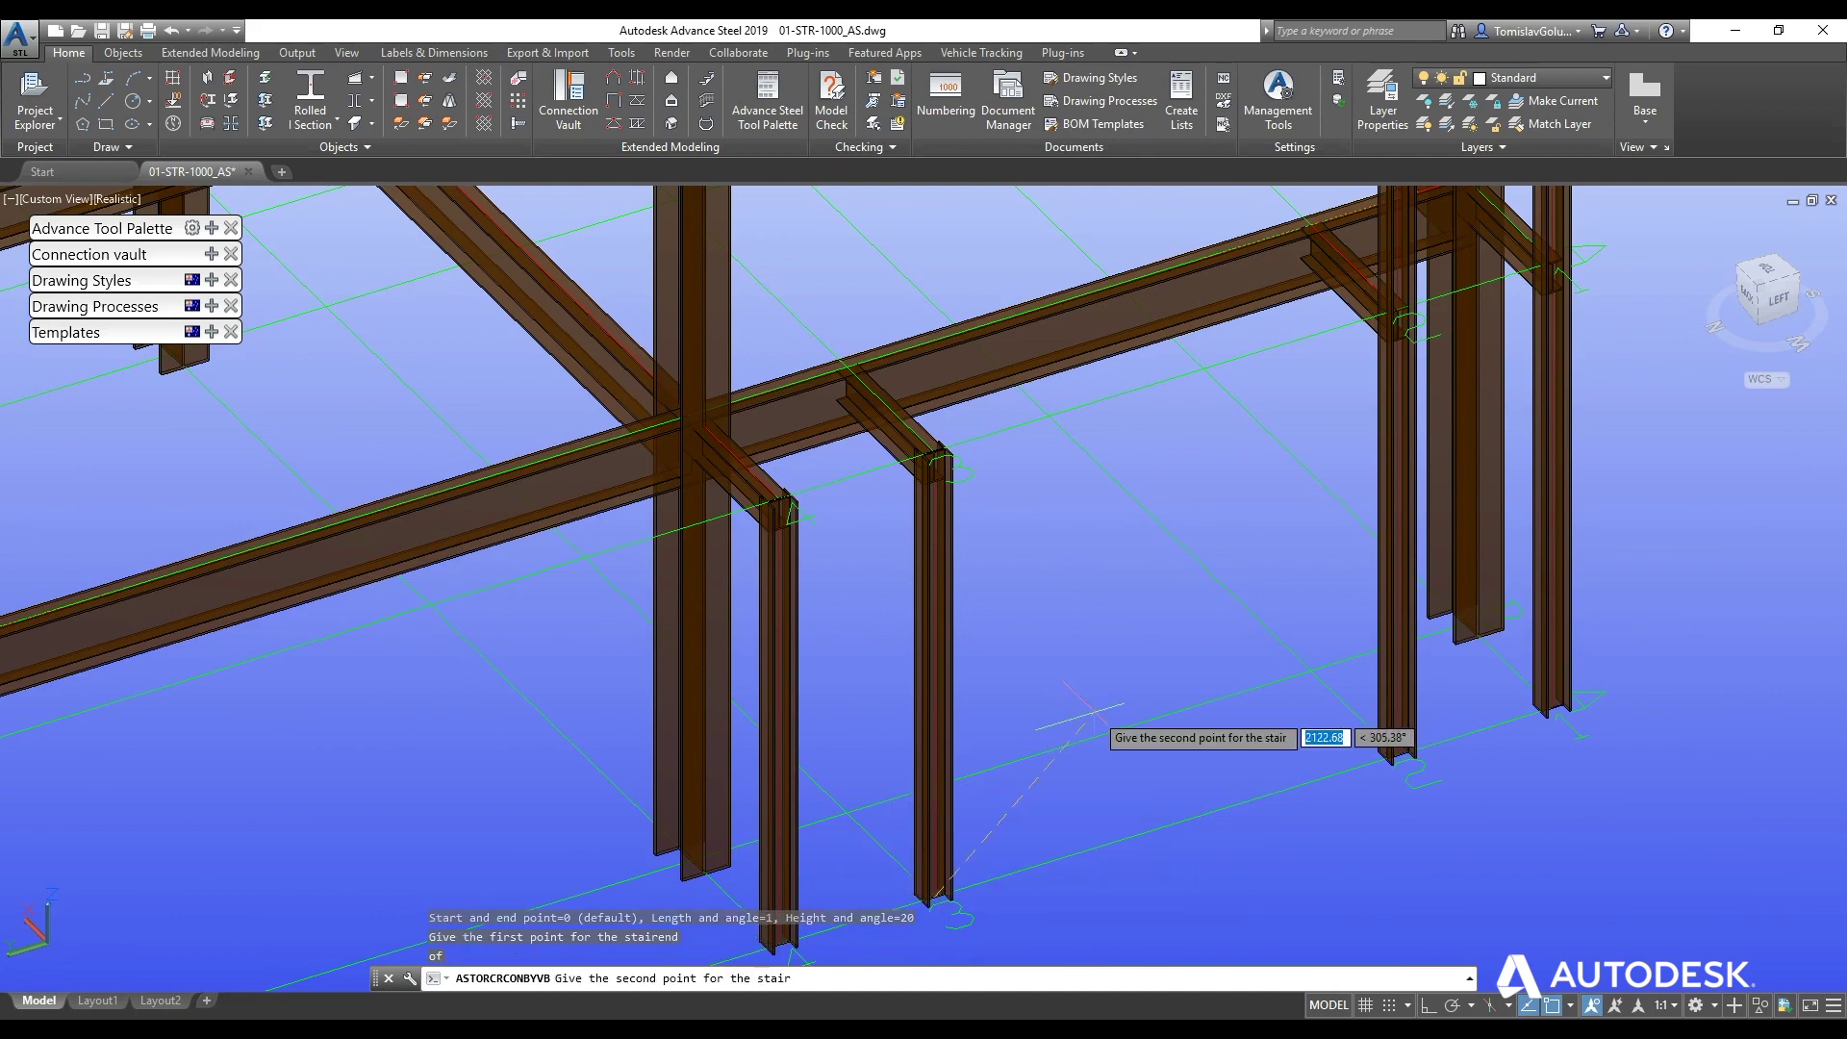
text(end)
key(Return)
scroll(1389, 239, up, 2)
scroll(1392, 236, up, 2)
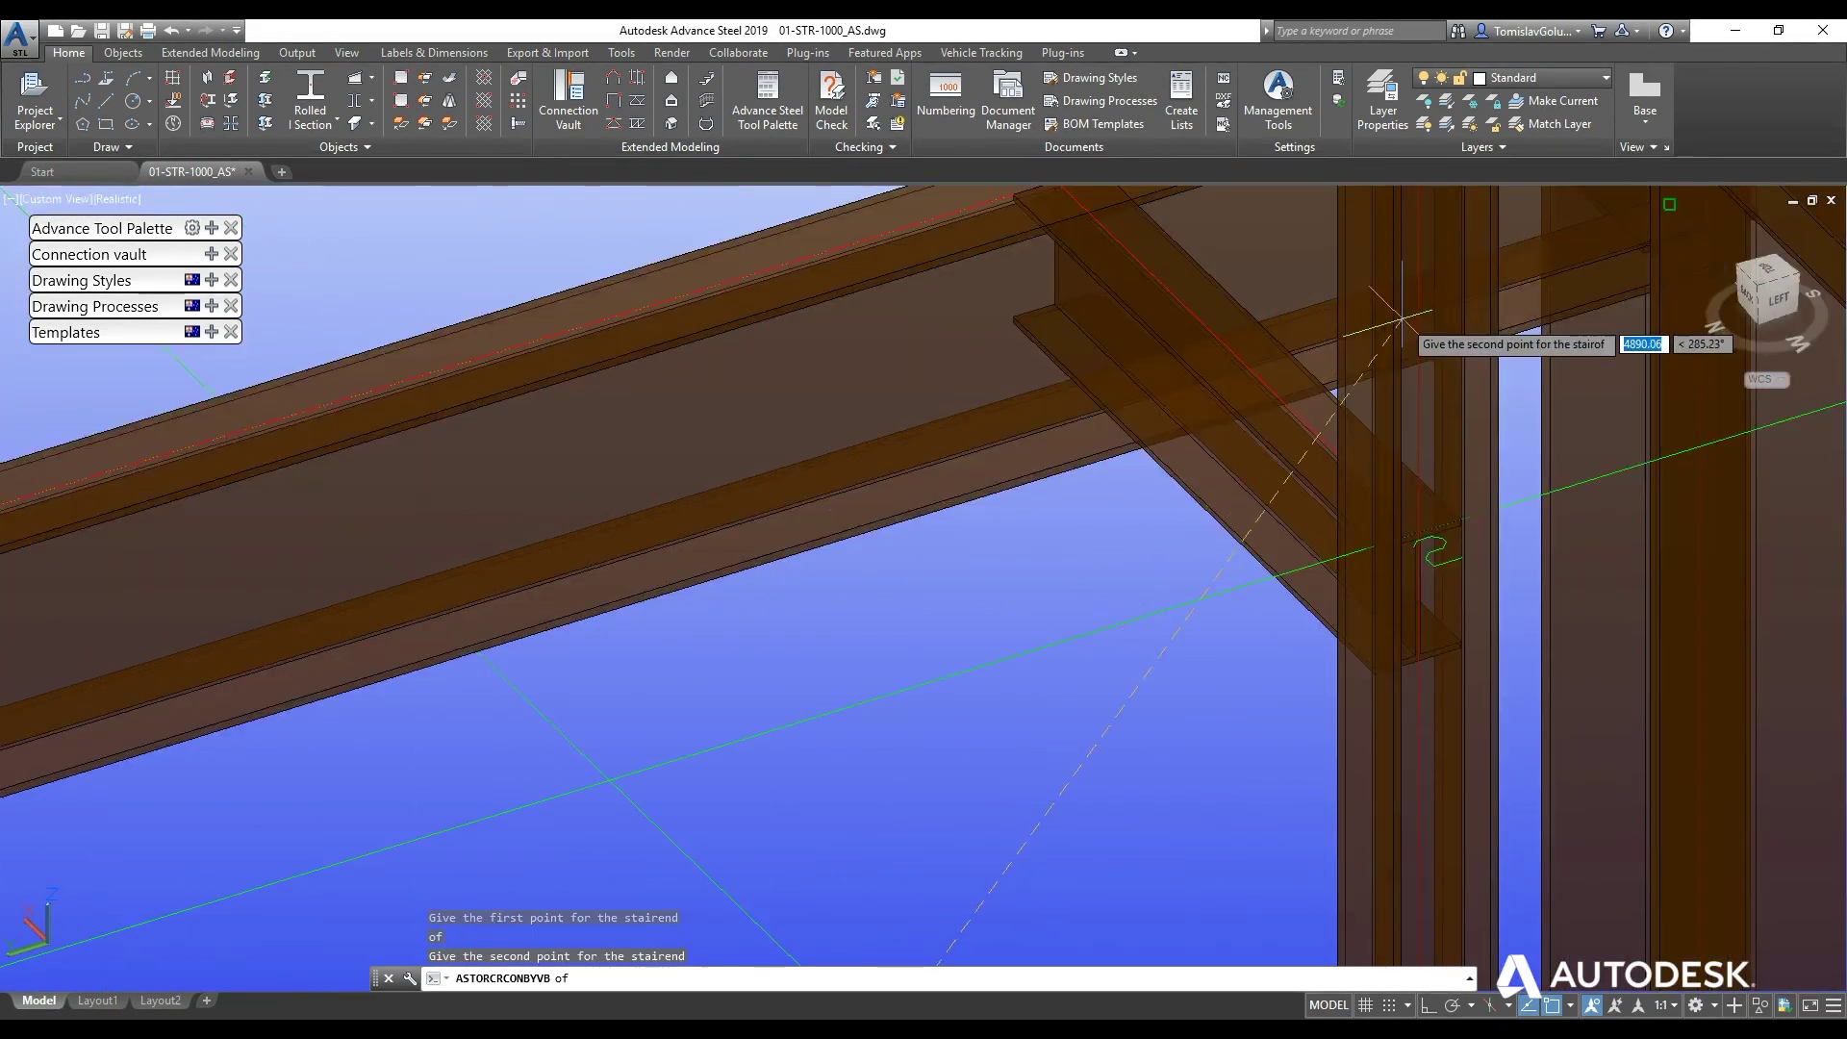
click(1434, 755)
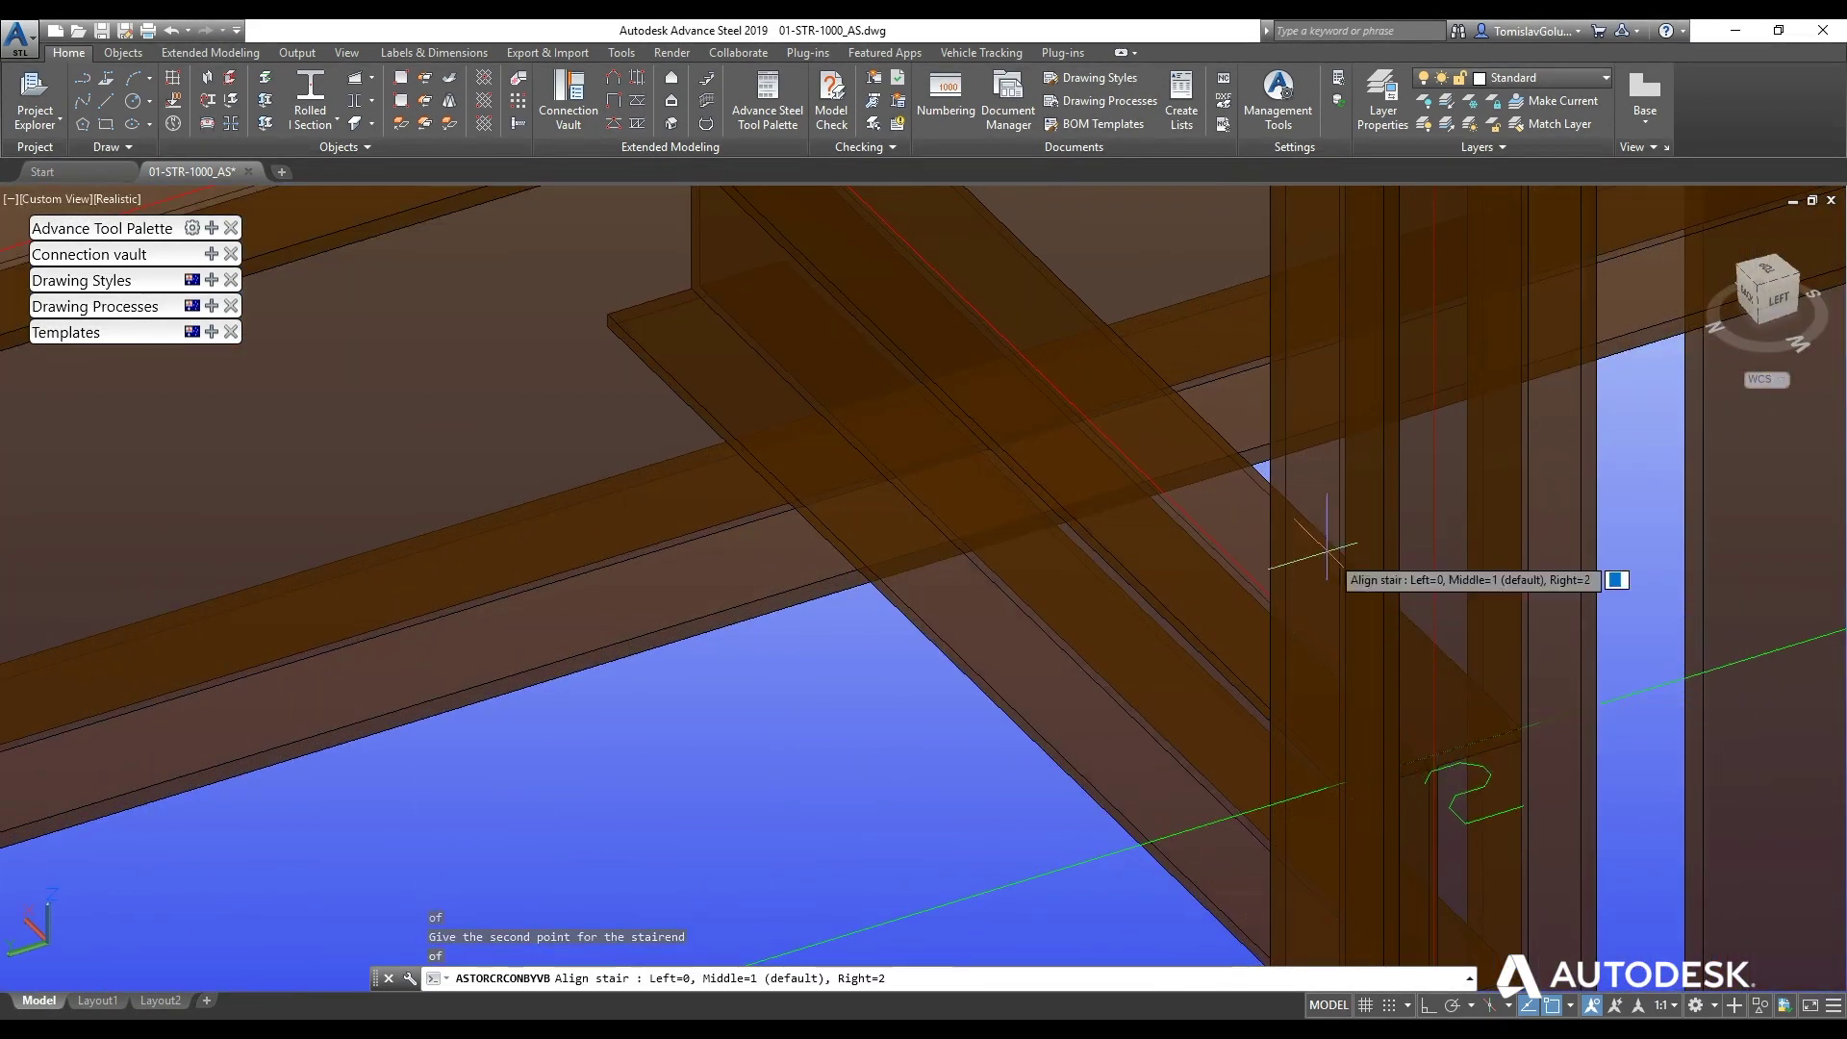
scroll(1318, 548, down, 4)
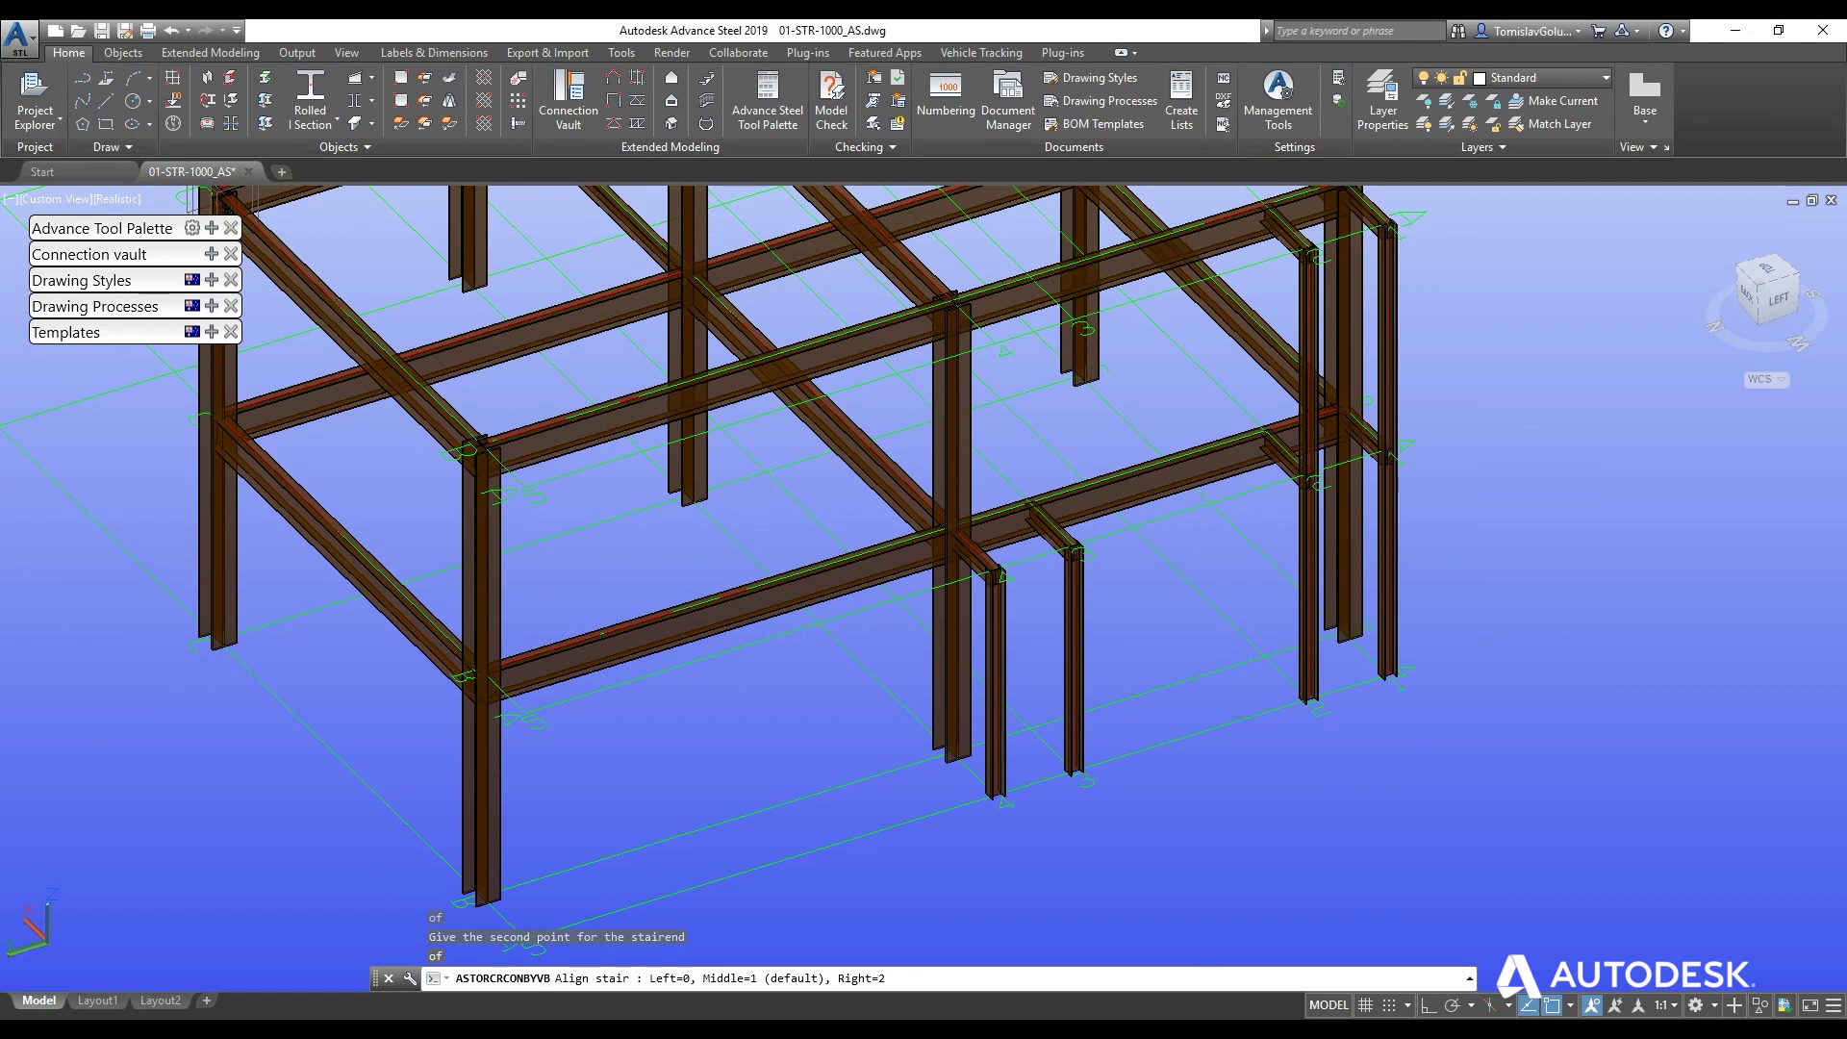
text(0)
key(Return)
- Uncheck Create rear on the Landings page, then close the Stair [275] dialog
drag(1154, 608, 349, 547)
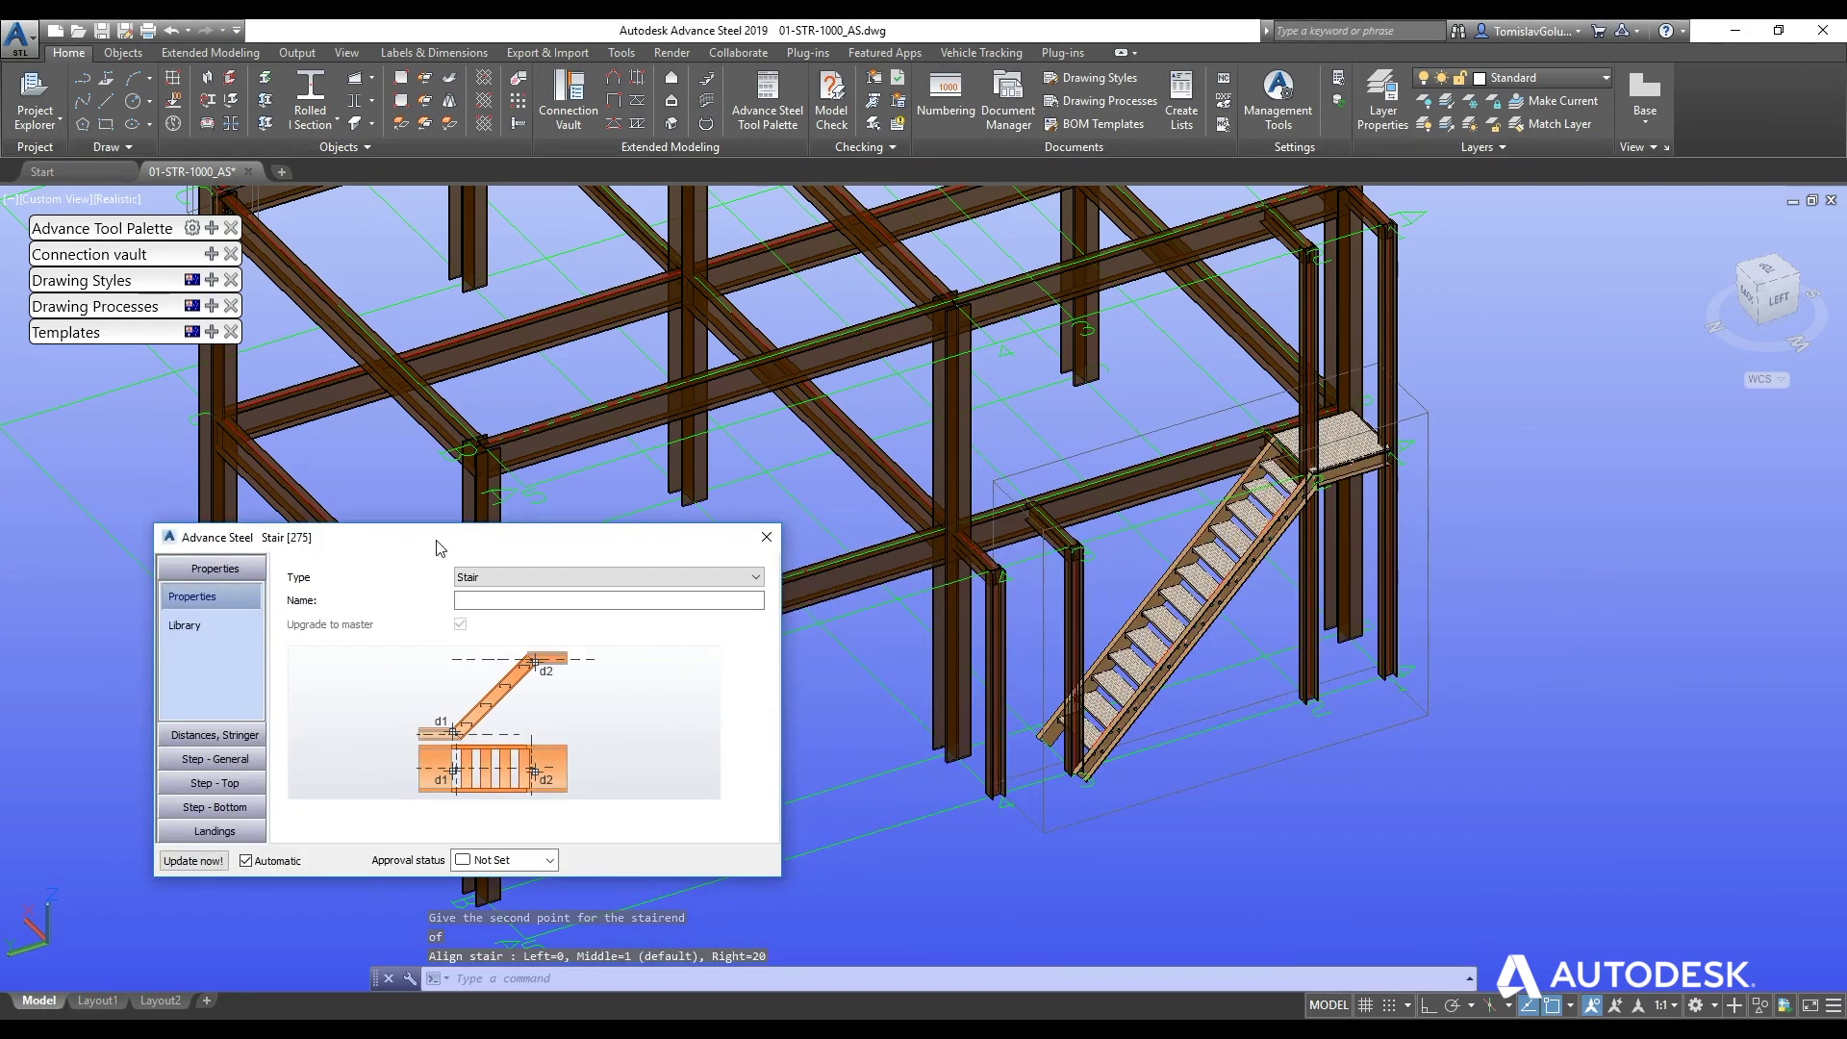
click(239, 833)
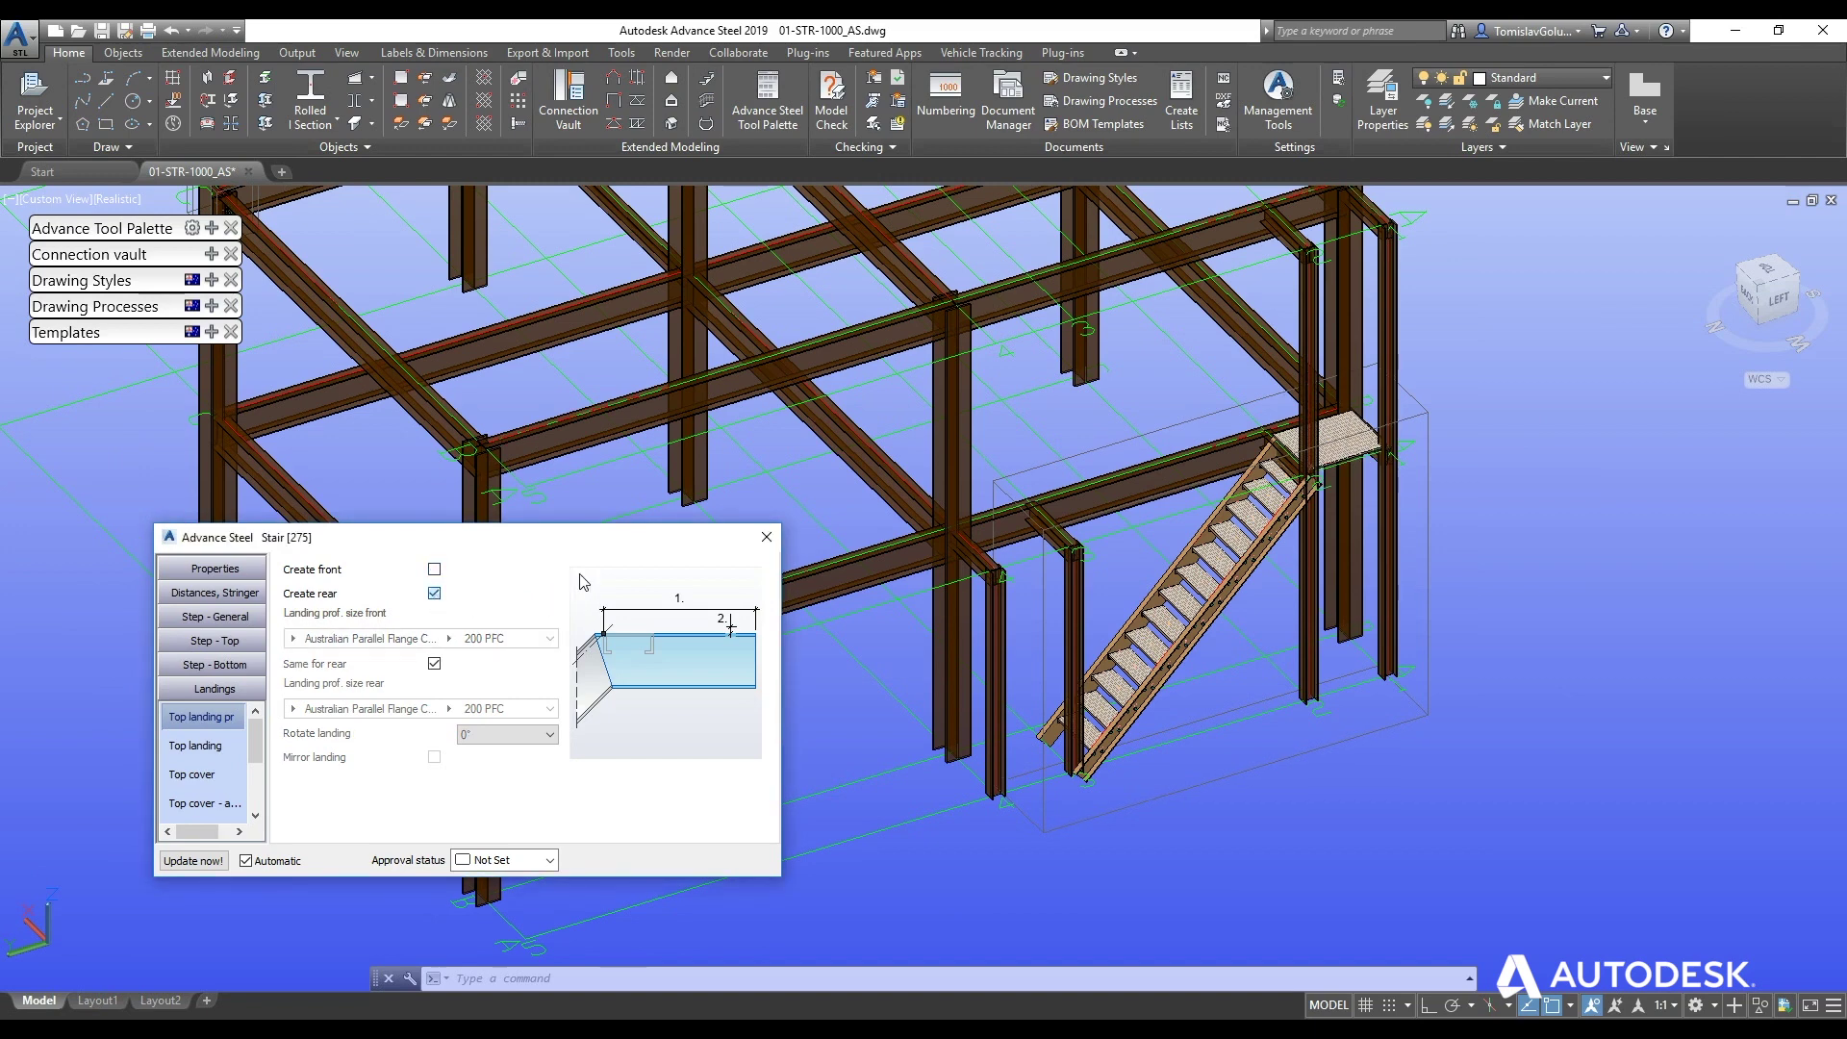
key(space)
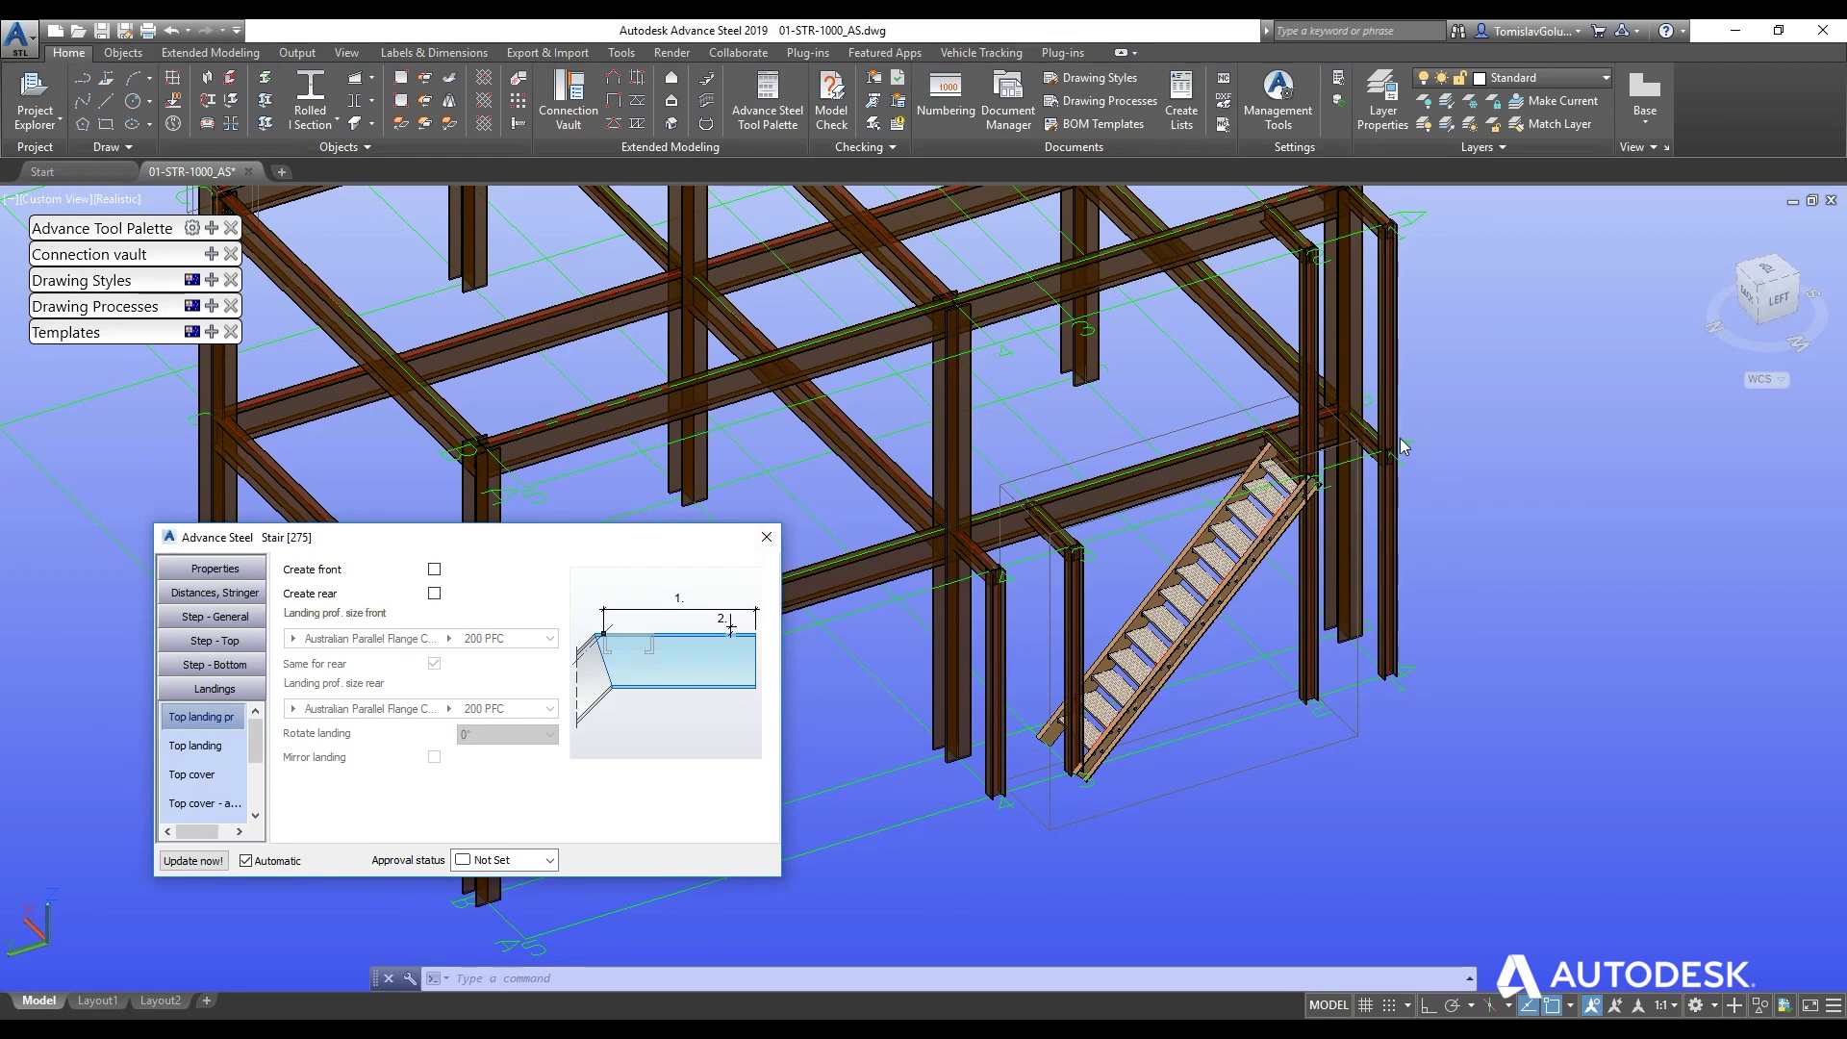
scroll(1295, 381, up, 5)
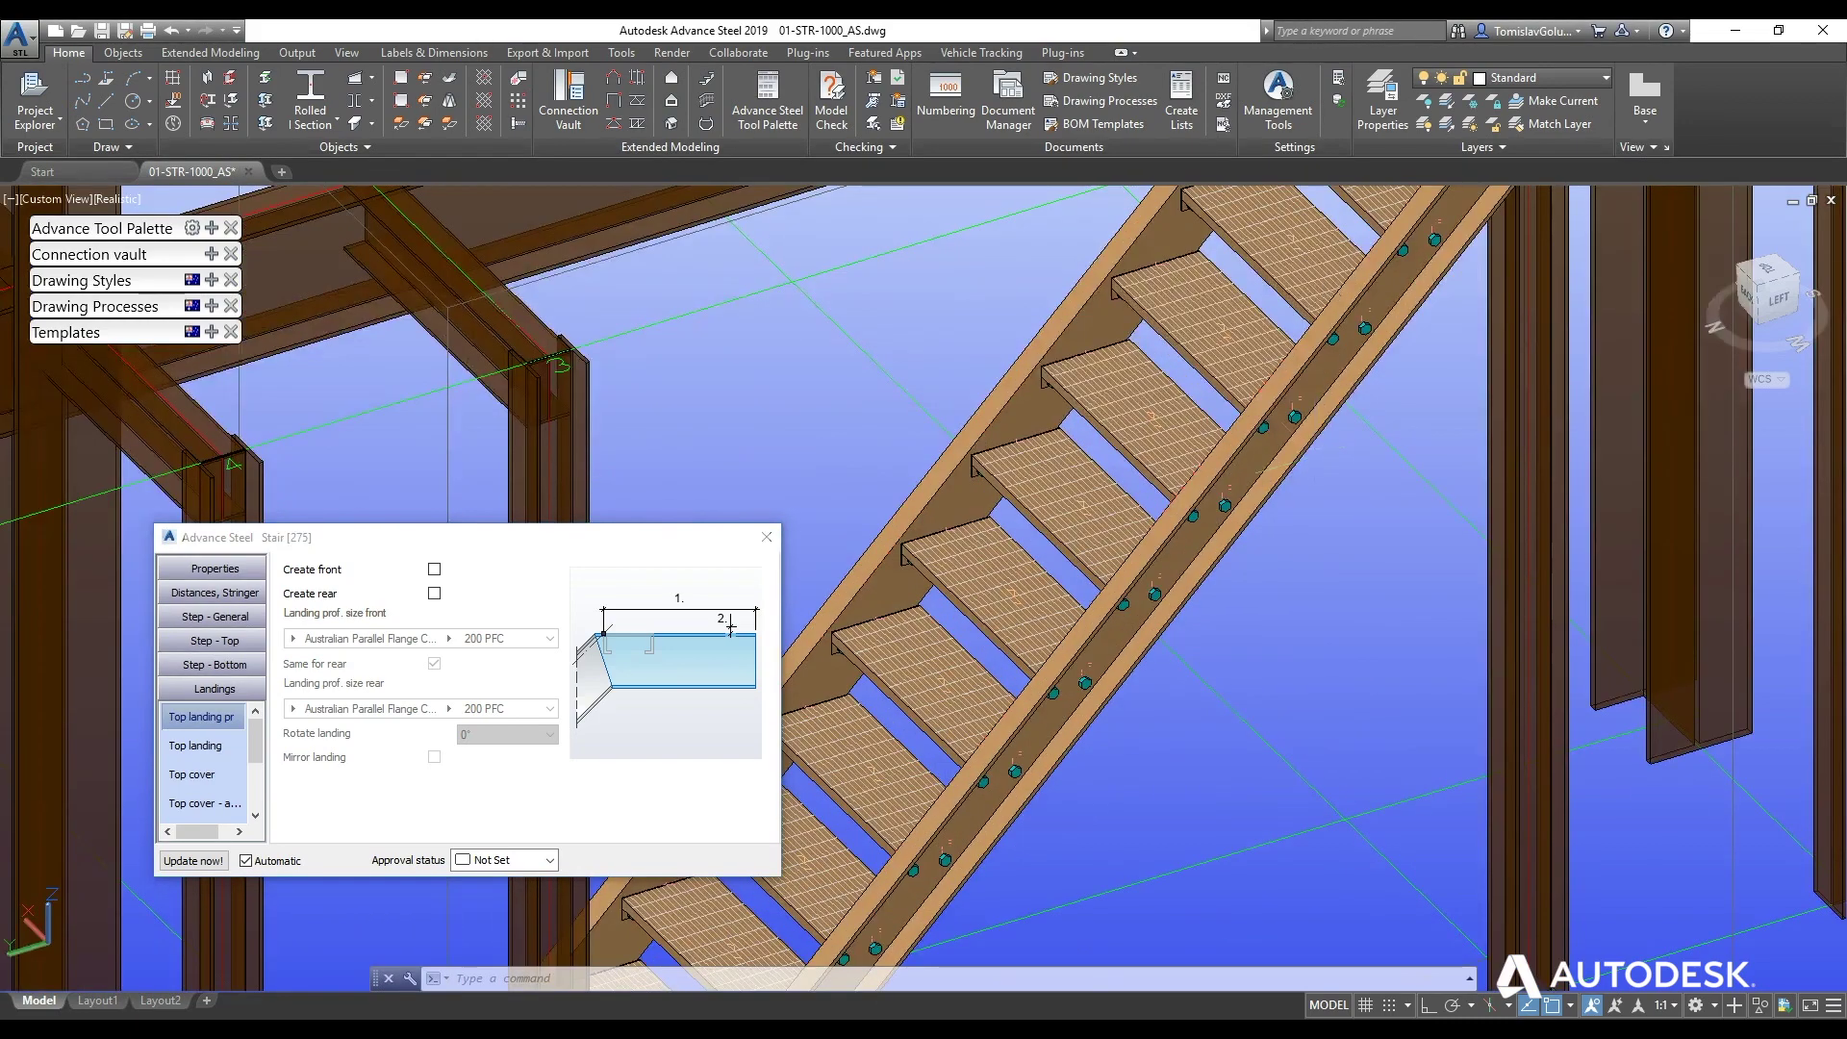
scroll(1350, 464, down, 3)
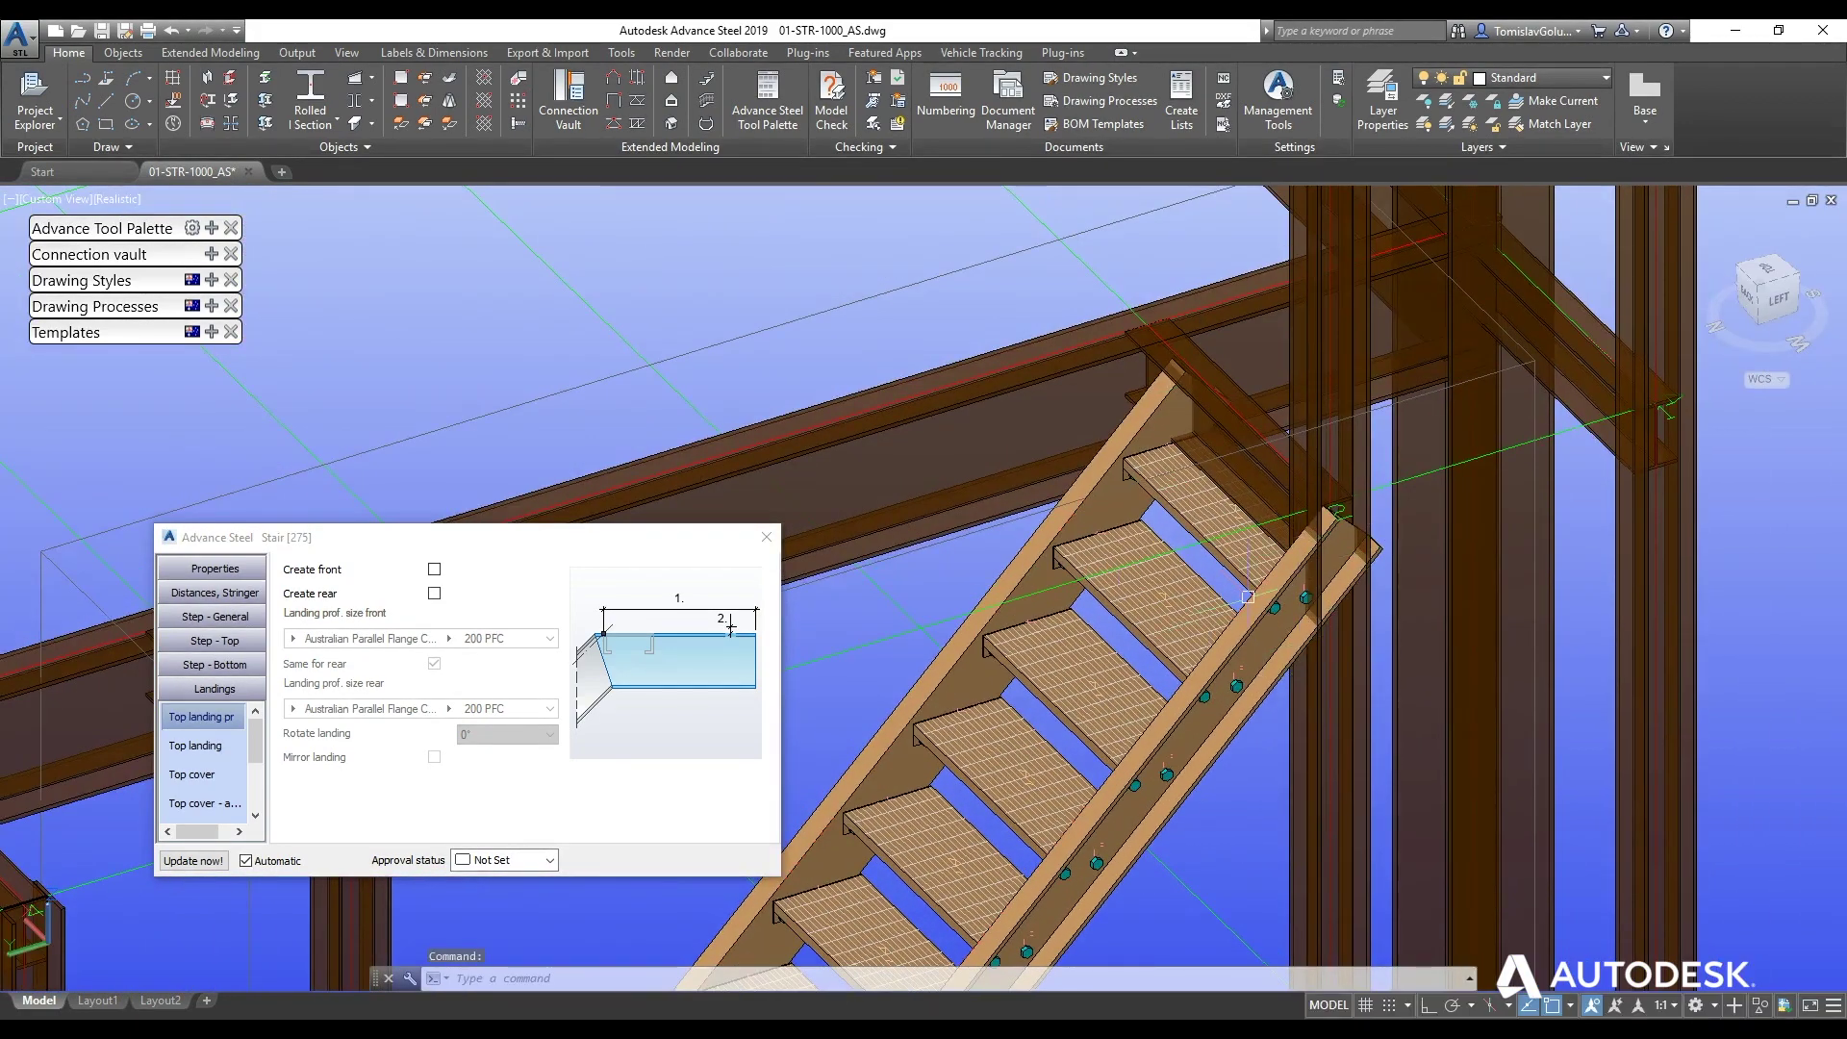
click(767, 537)
scroll(1155, 378, down, 6)
- Start a Monowills handrail from the Structural Elements flyout and select the front beam
middle_drag(1010, 413, 615, 548)
middle_drag(1423, 483, 515, 552)
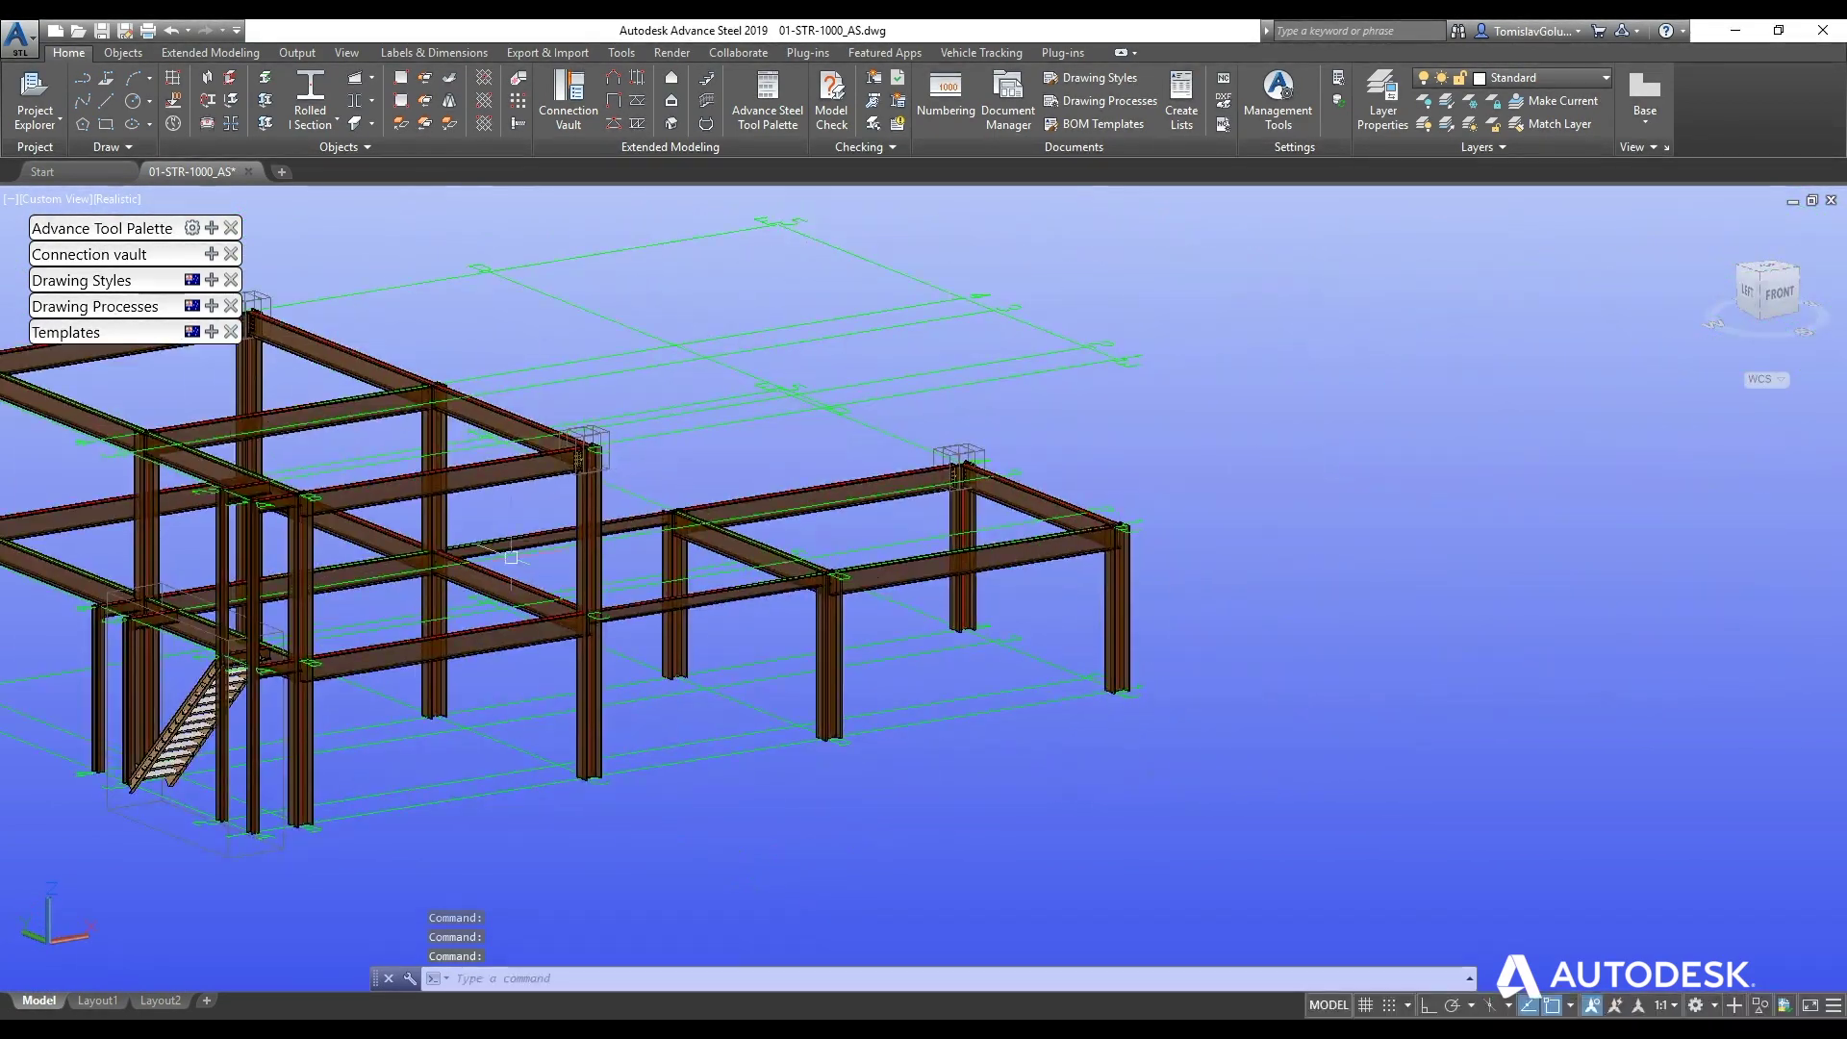
scroll(857, 507, up, 3)
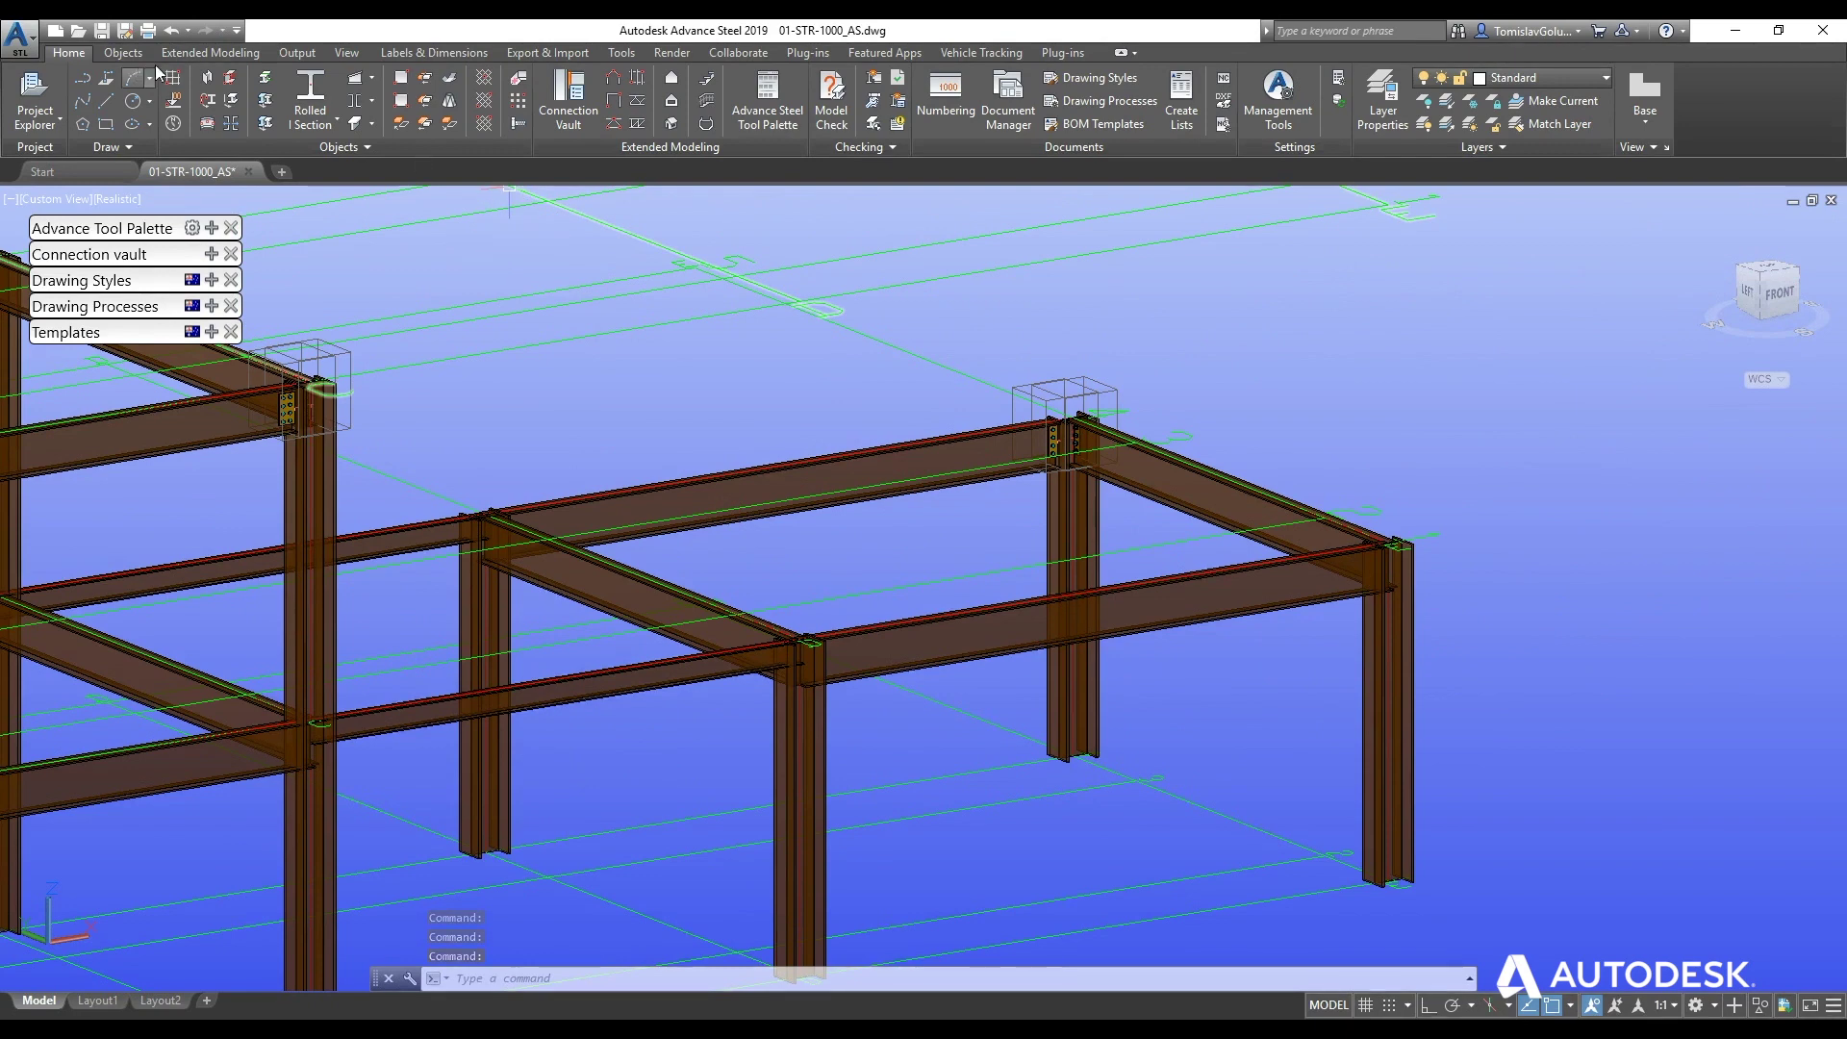
click(192, 55)
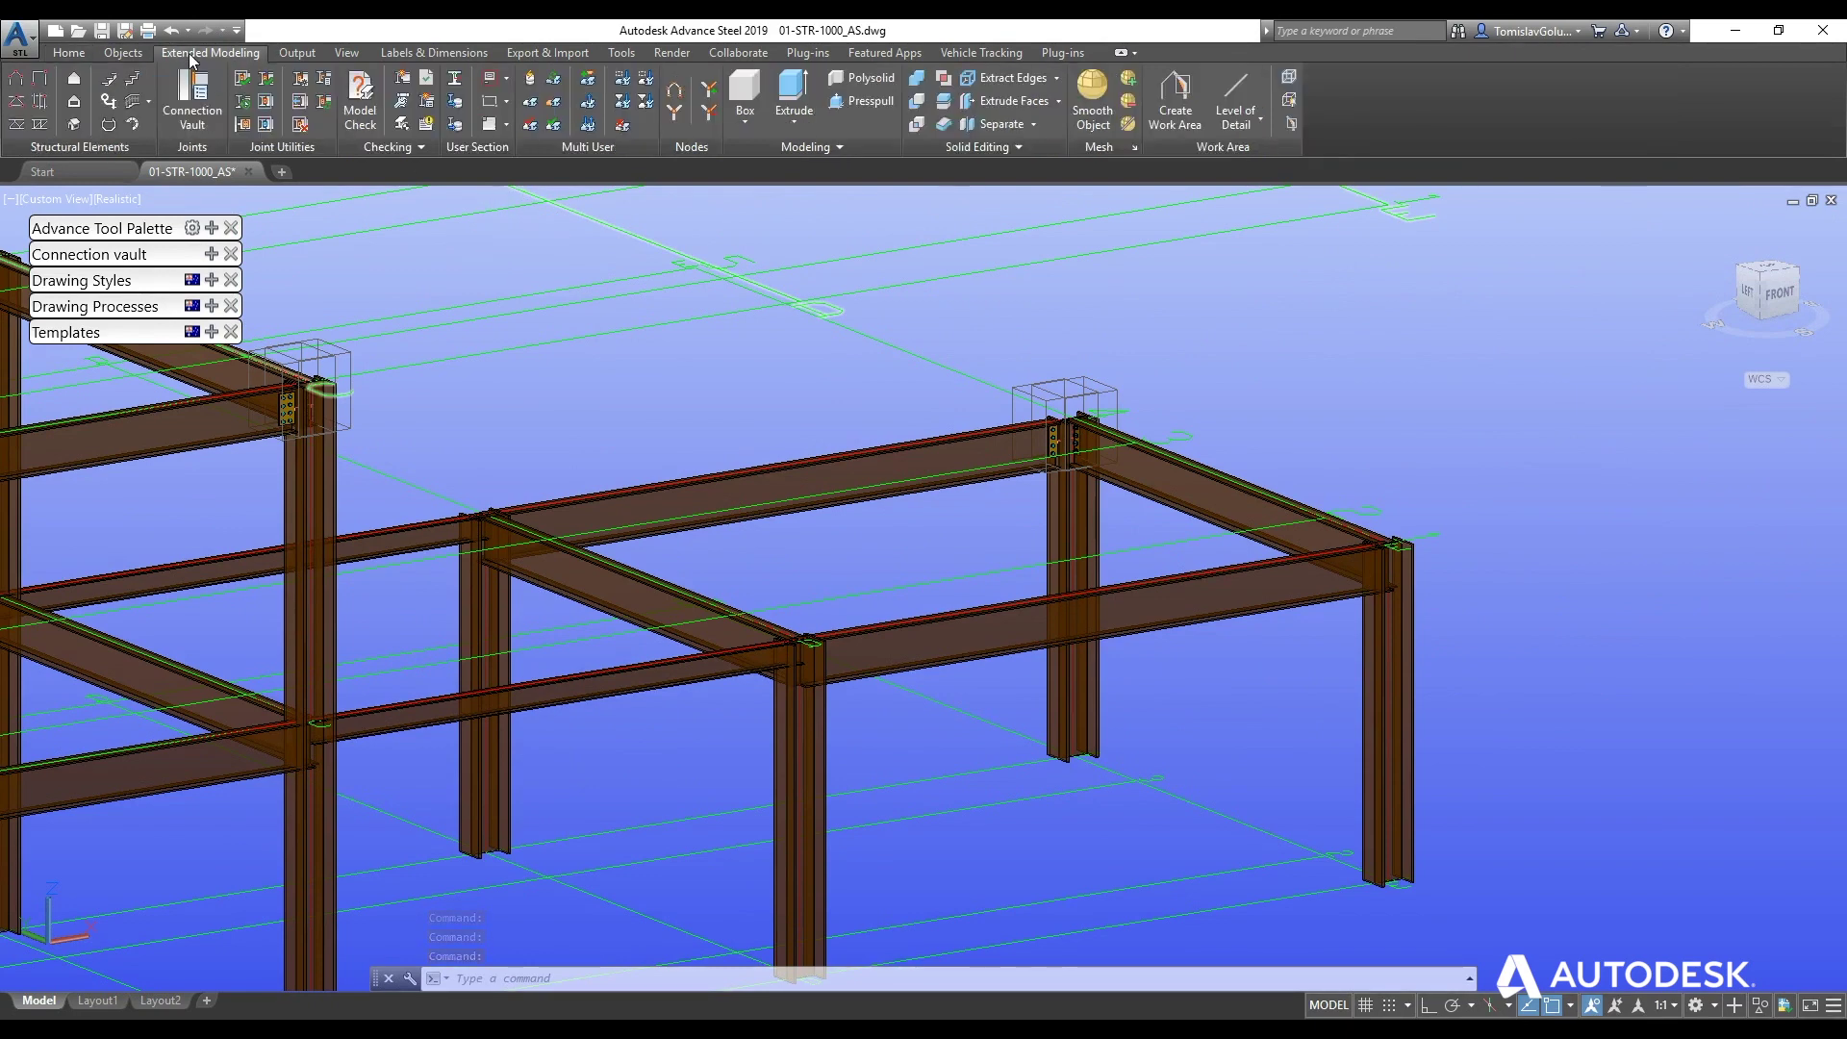
click(149, 102)
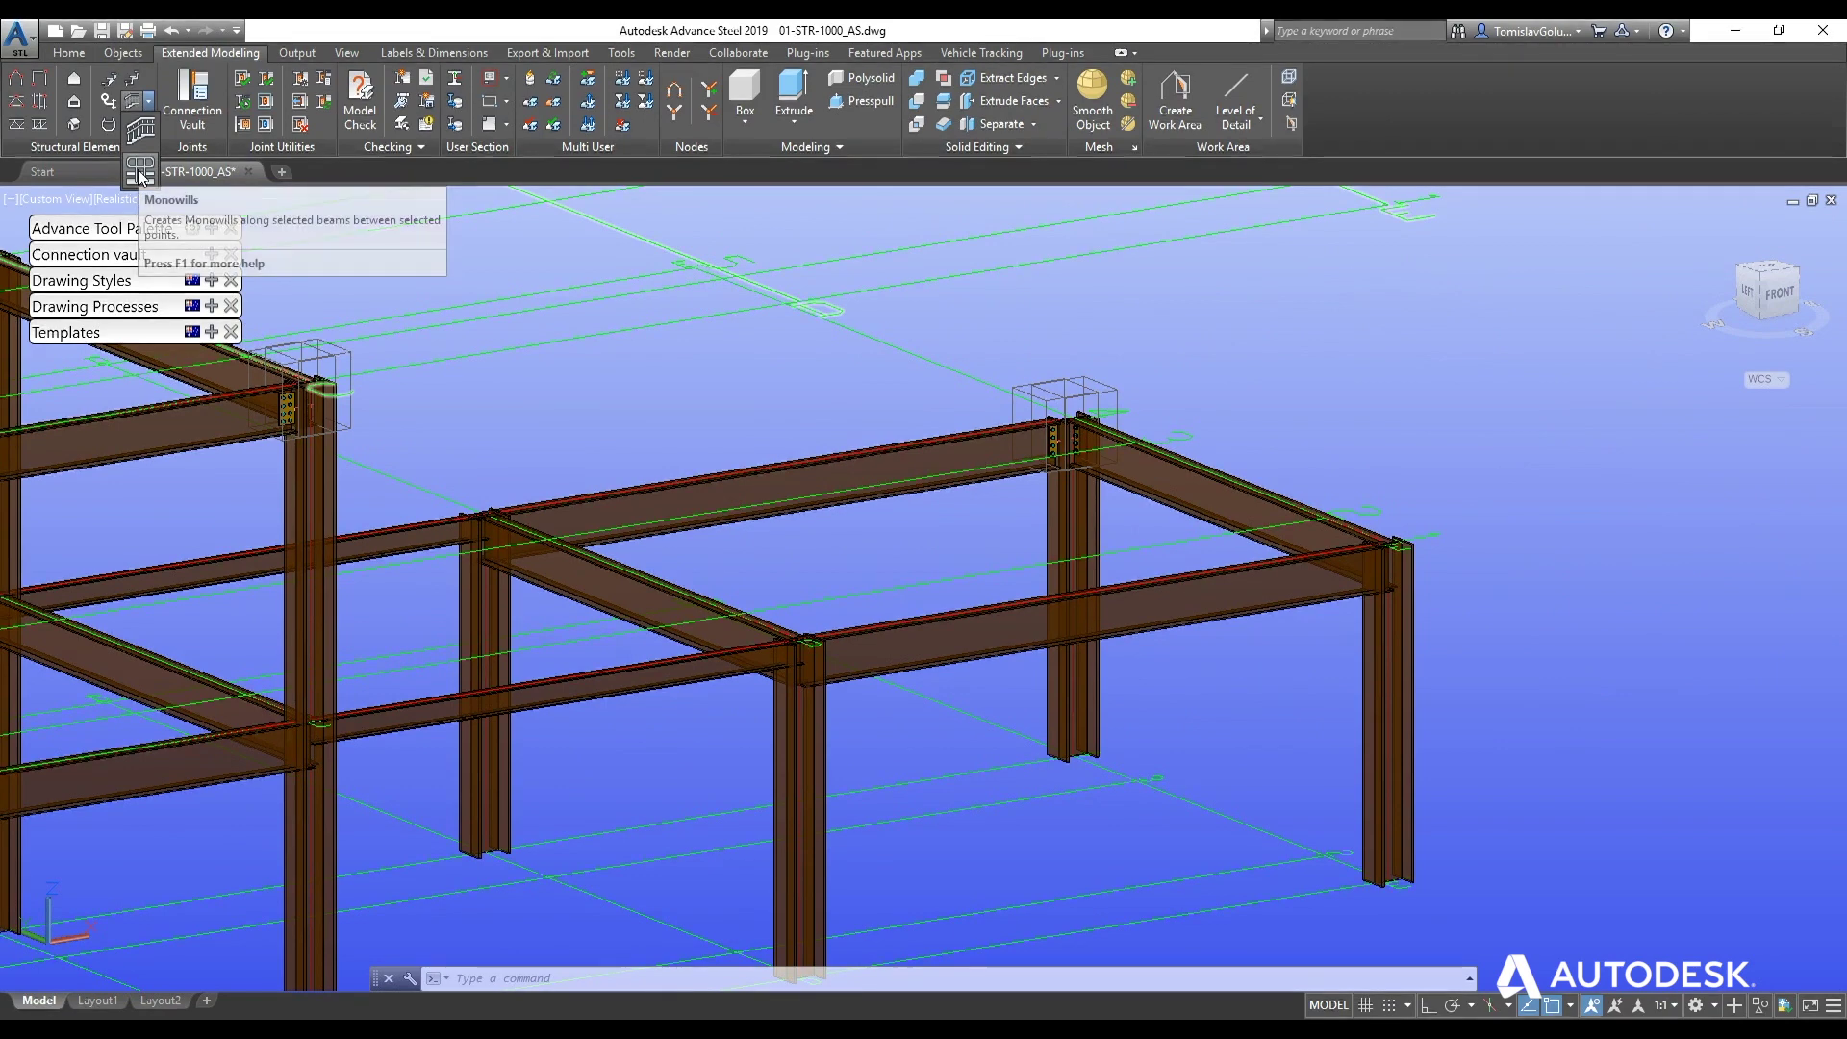
click(140, 174)
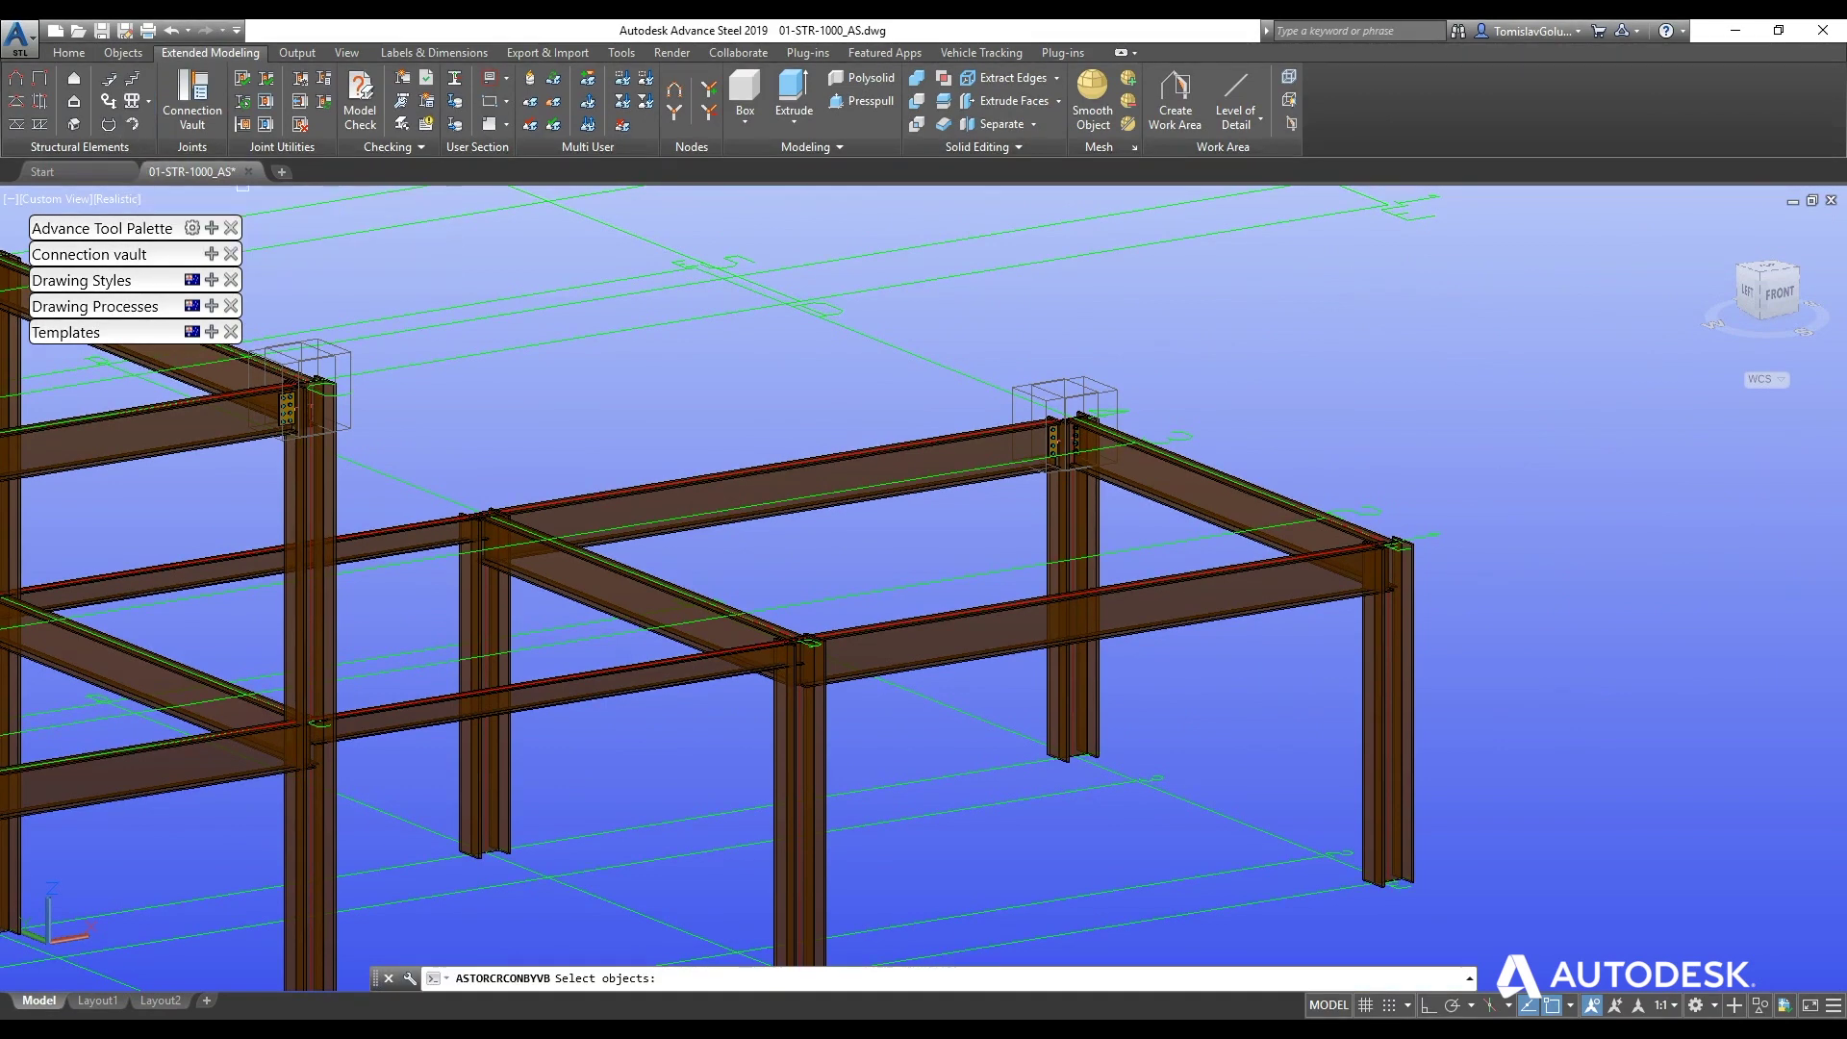
click(1249, 613)
key(Return)
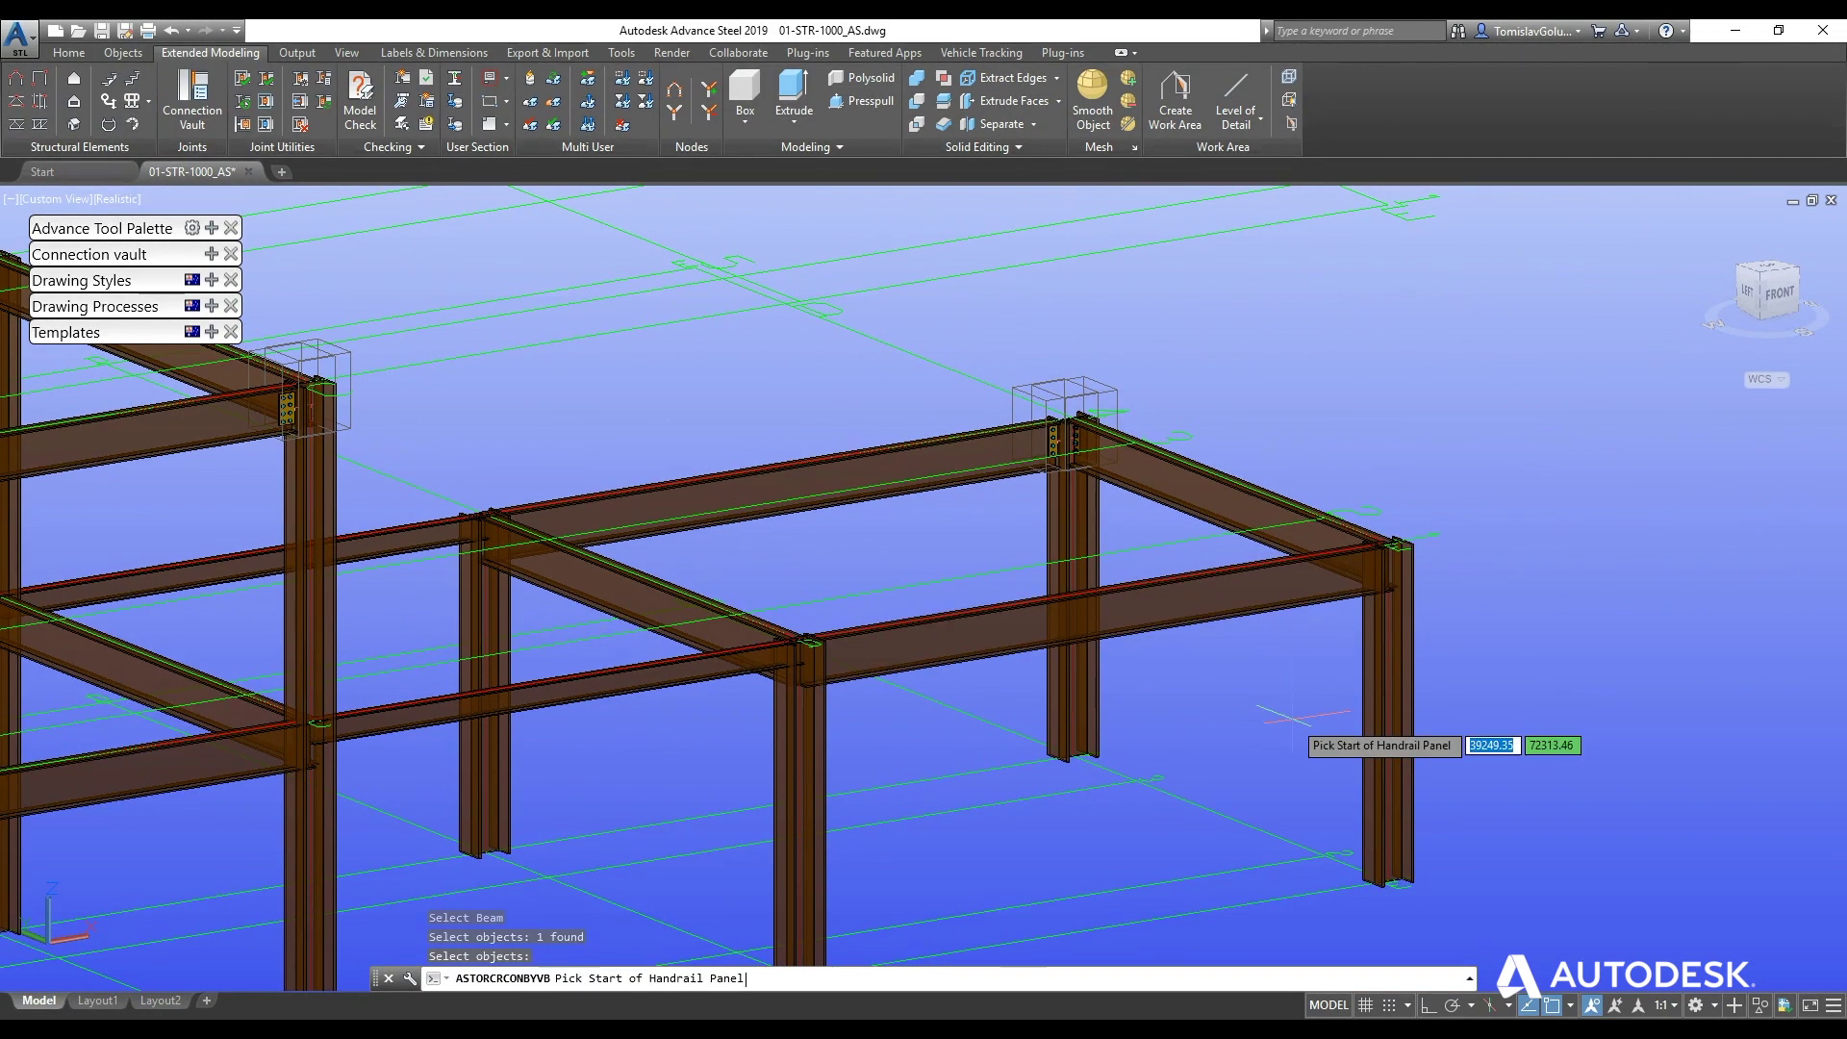
- Place the handrail's start and end points at the two column junctions
shift+middle_drag(1293, 715, 1273, 740)
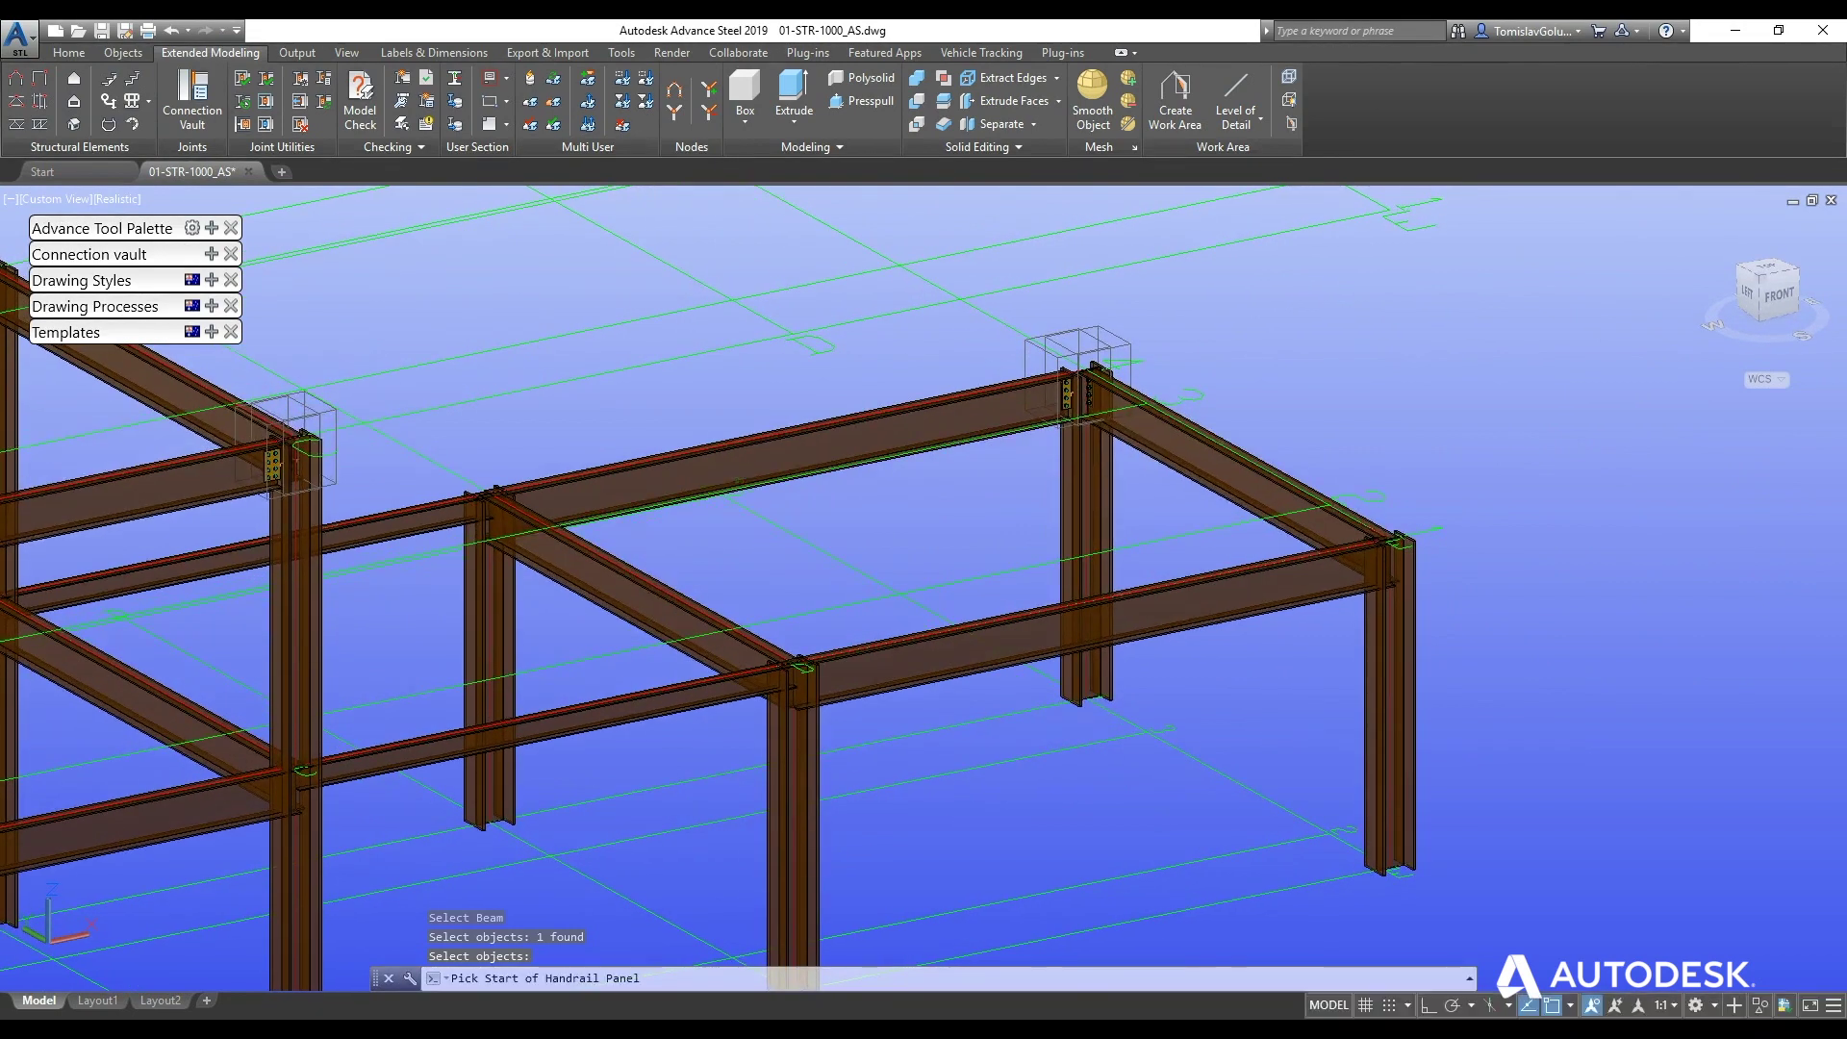
scroll(1378, 539, up, 14)
scroll(1388, 478, up, 2)
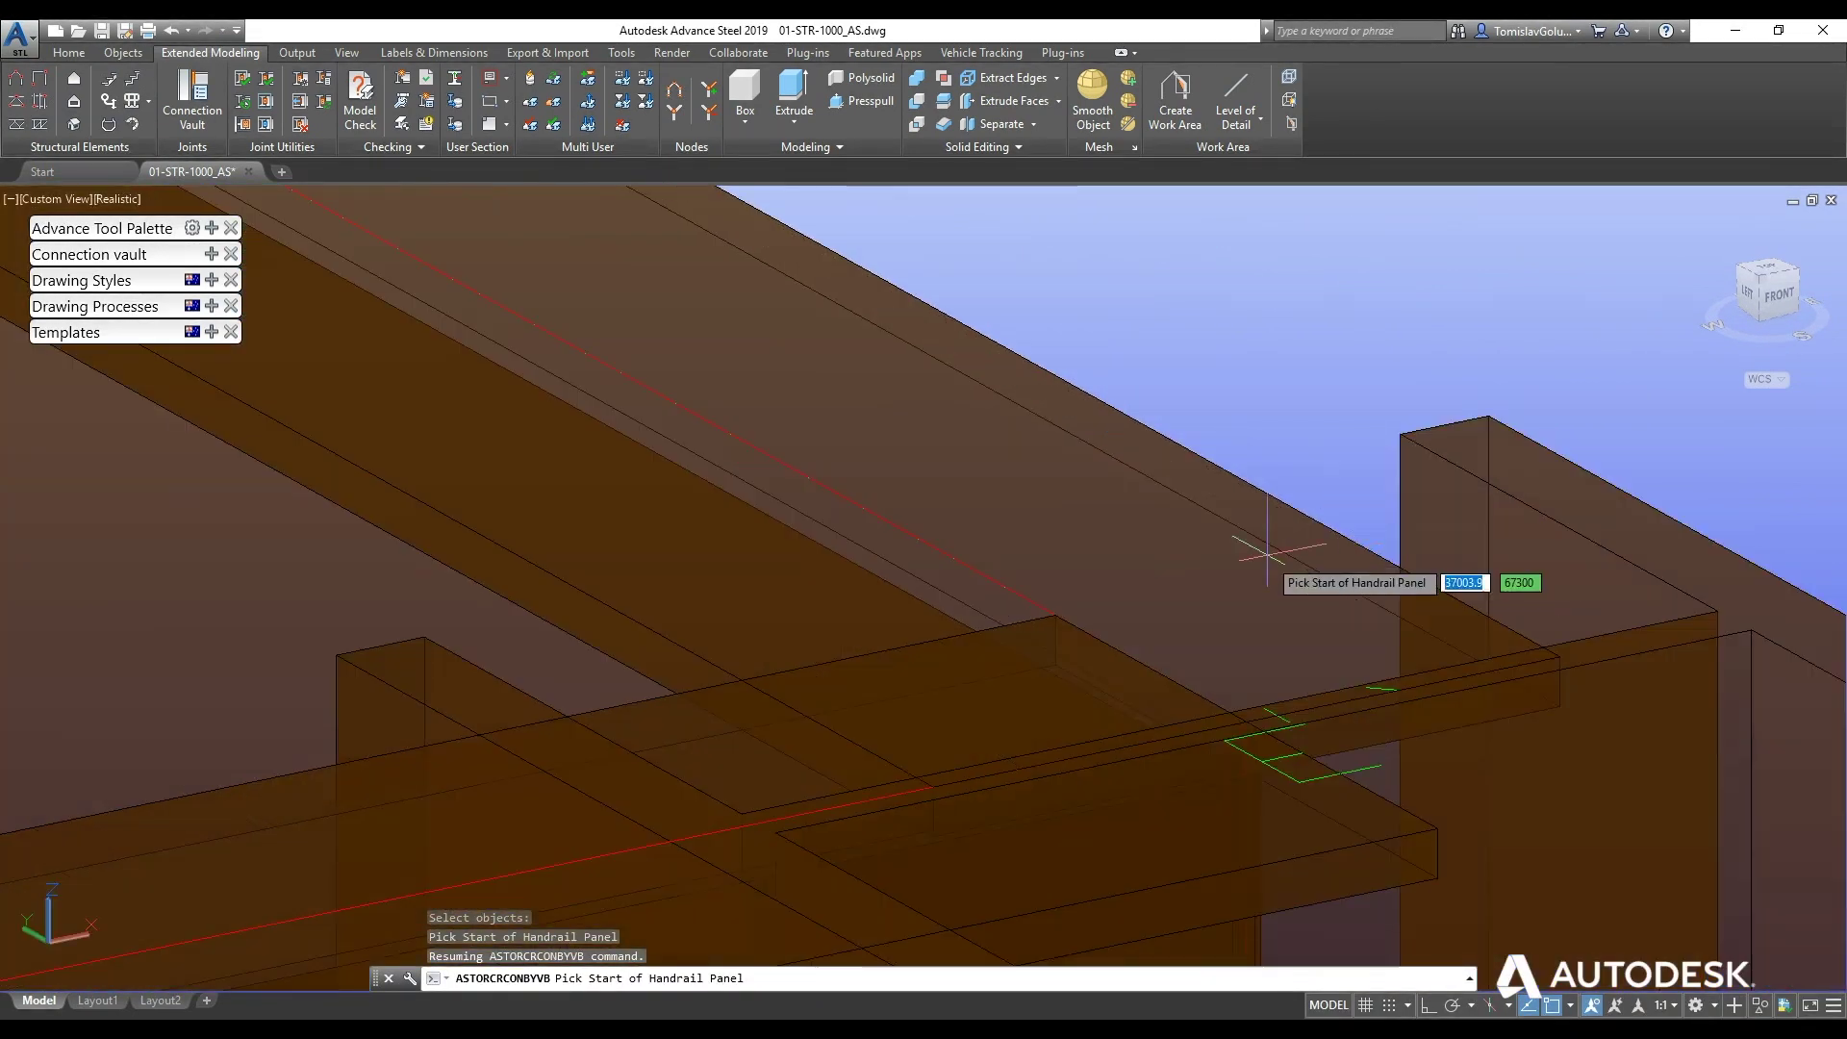
click(1241, 728)
scroll(1353, 558, down, 6)
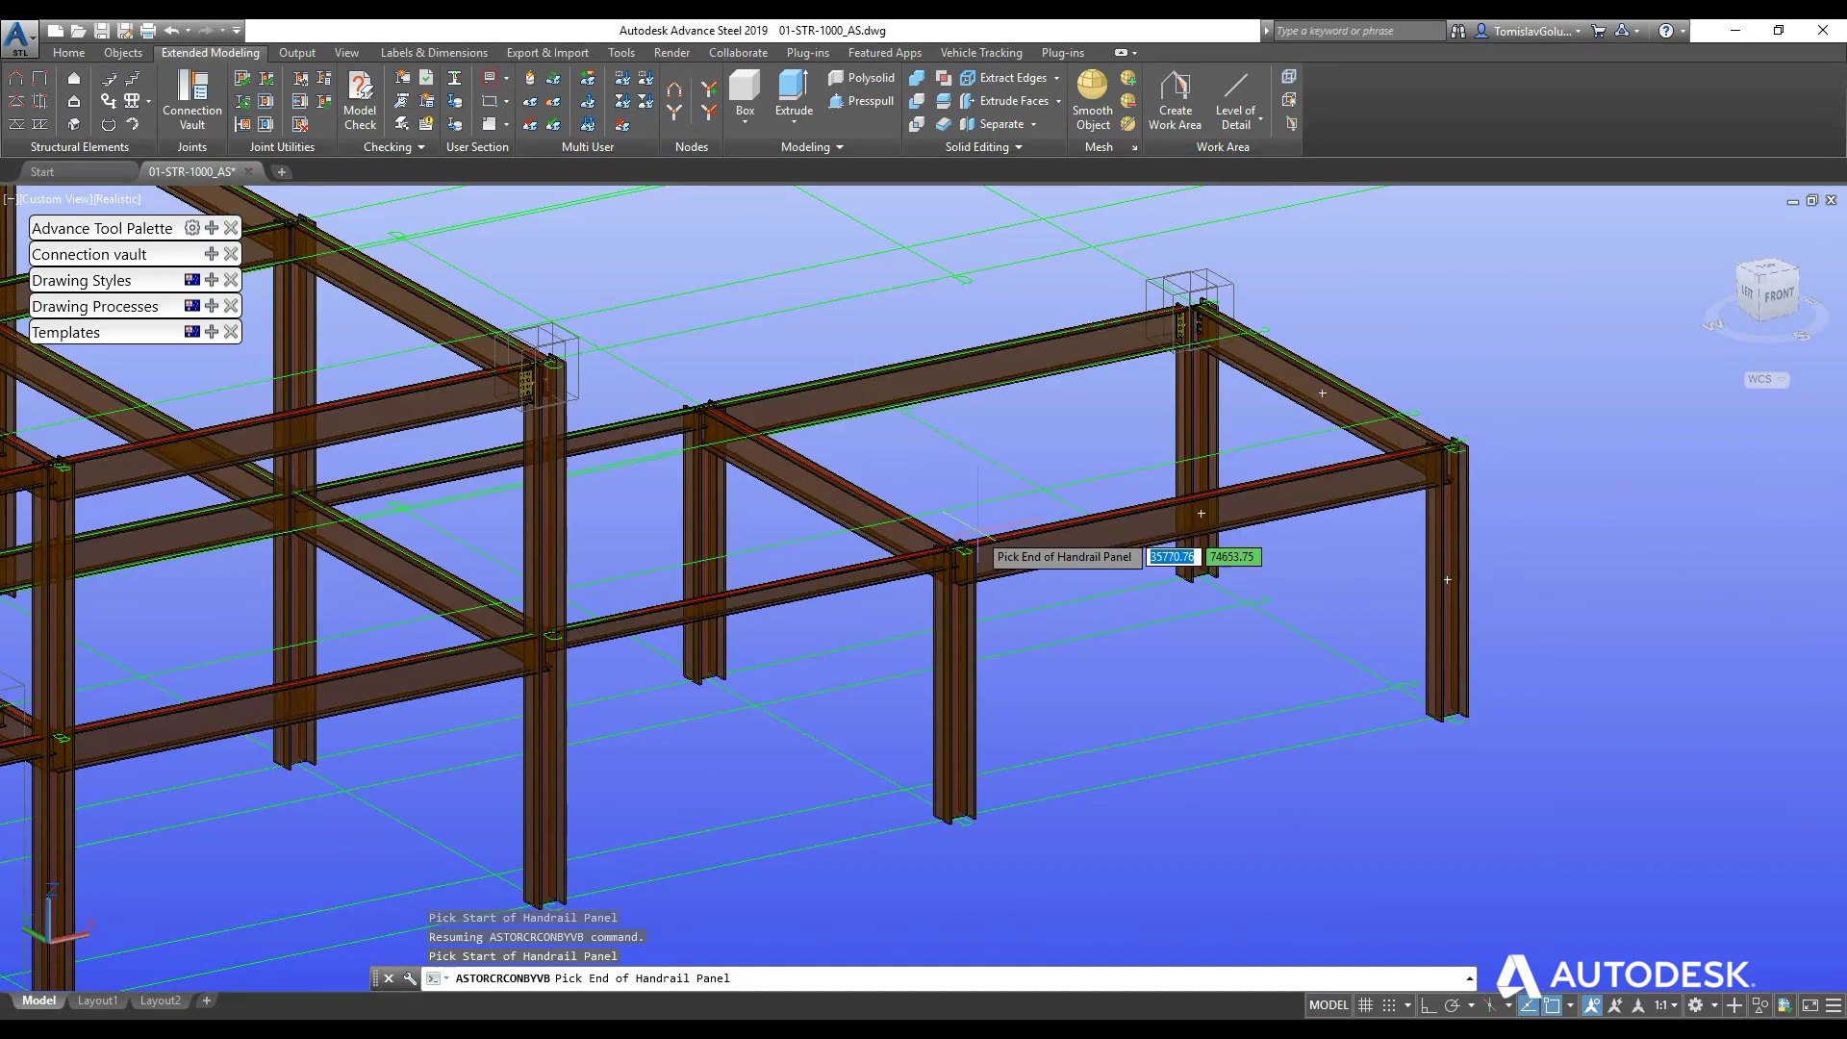
scroll(919, 577, up, 5)
scroll(919, 583, up, 4)
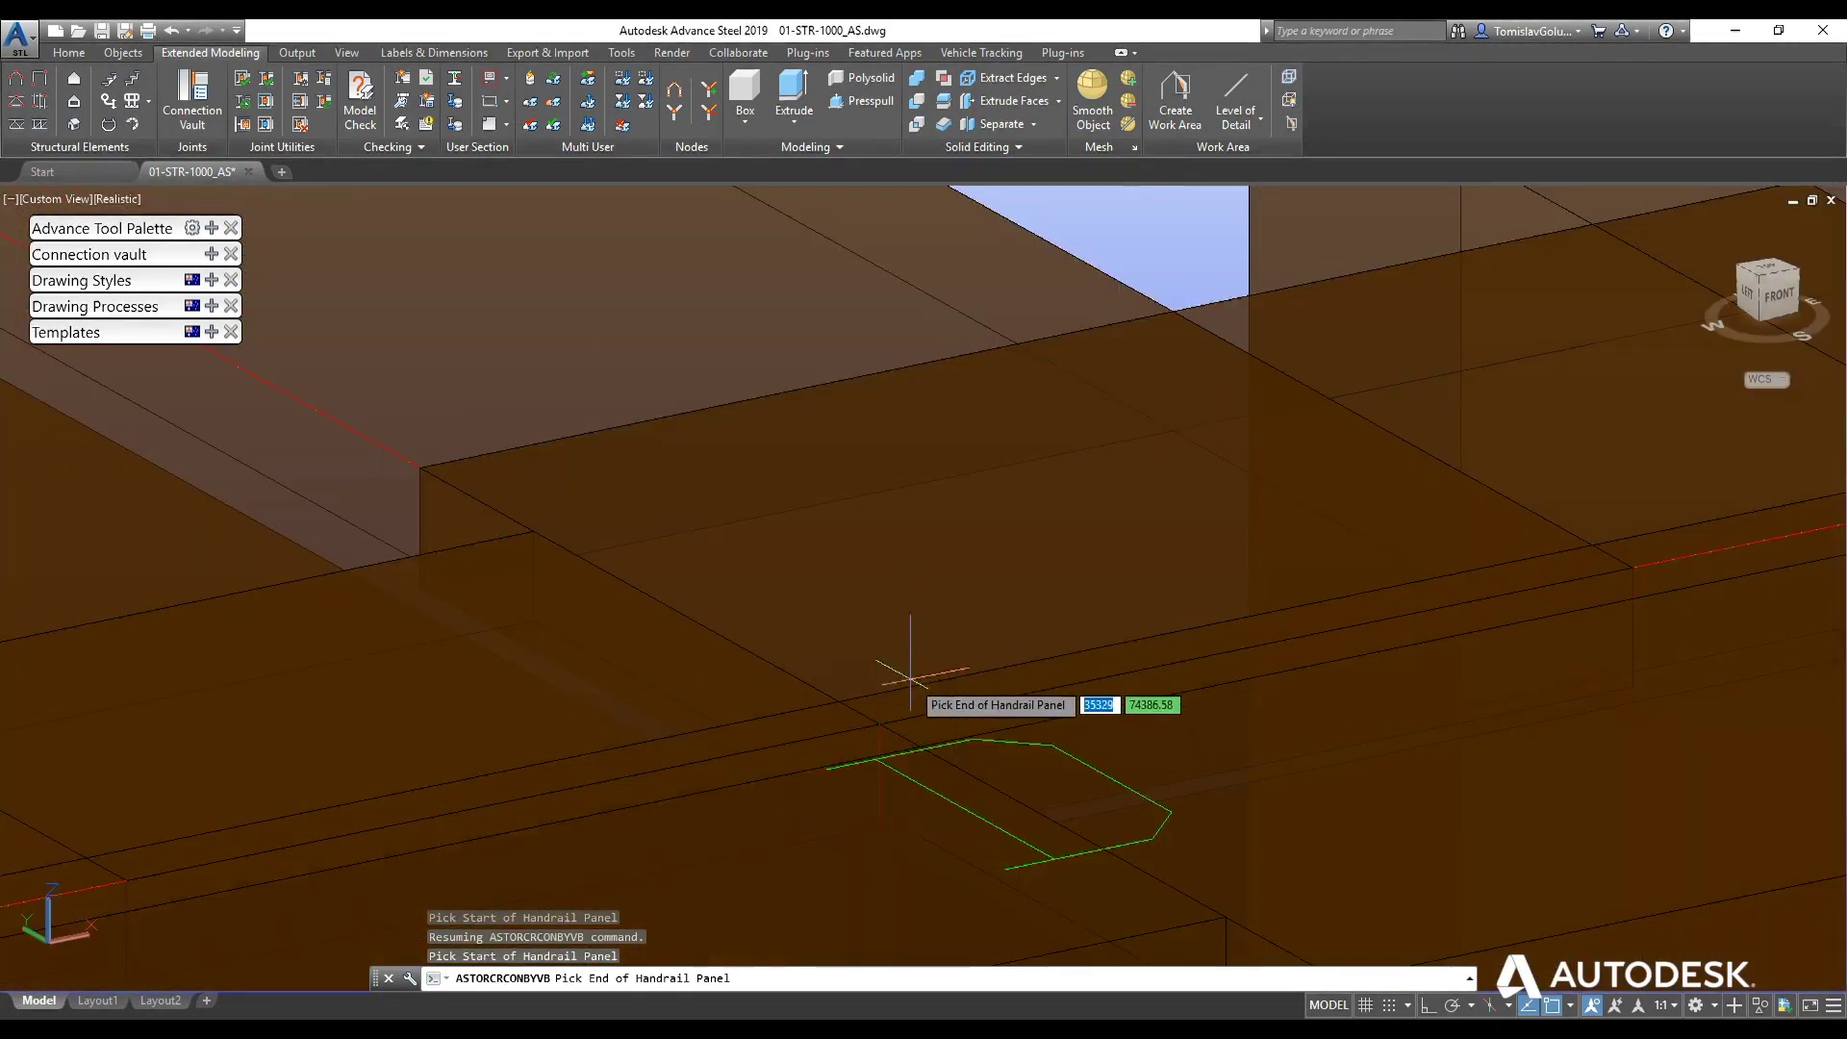
click(1111, 853)
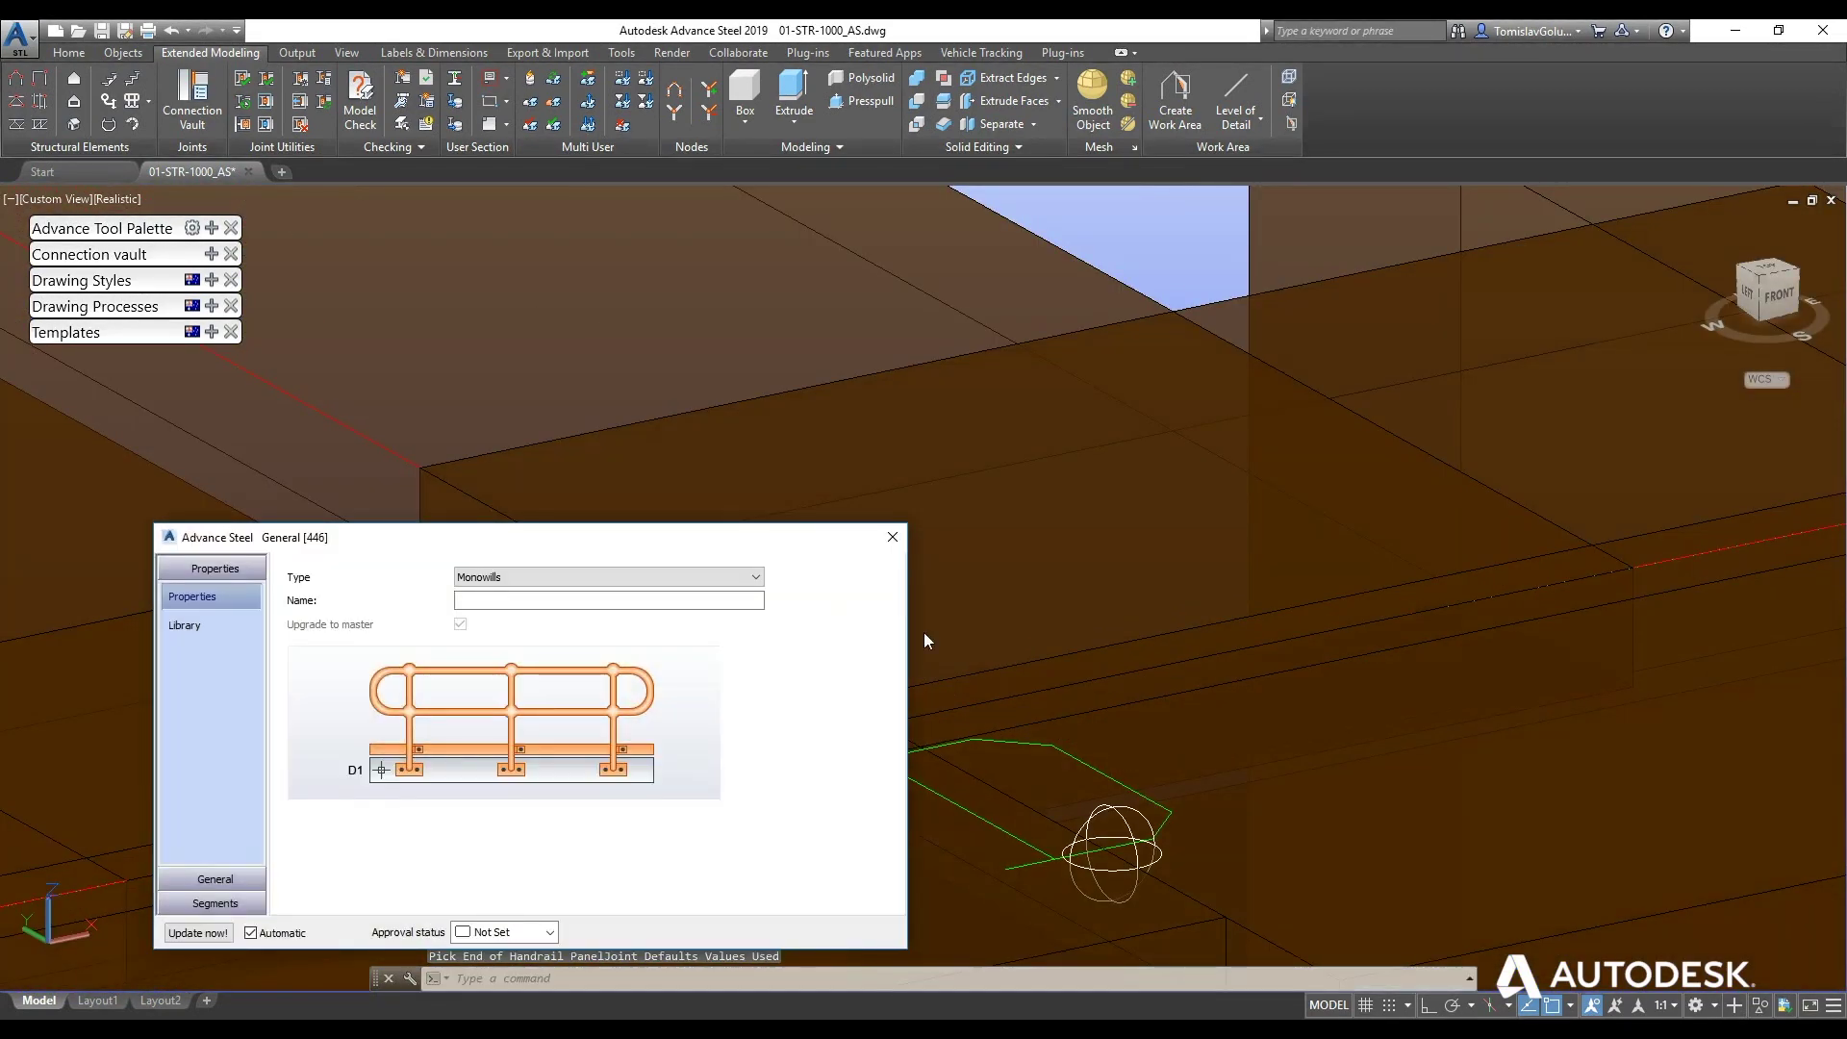
- Review the handrail's General, Bolts and Segments pages, then close the General [446] dialog
scroll(1072, 626, down, 6)
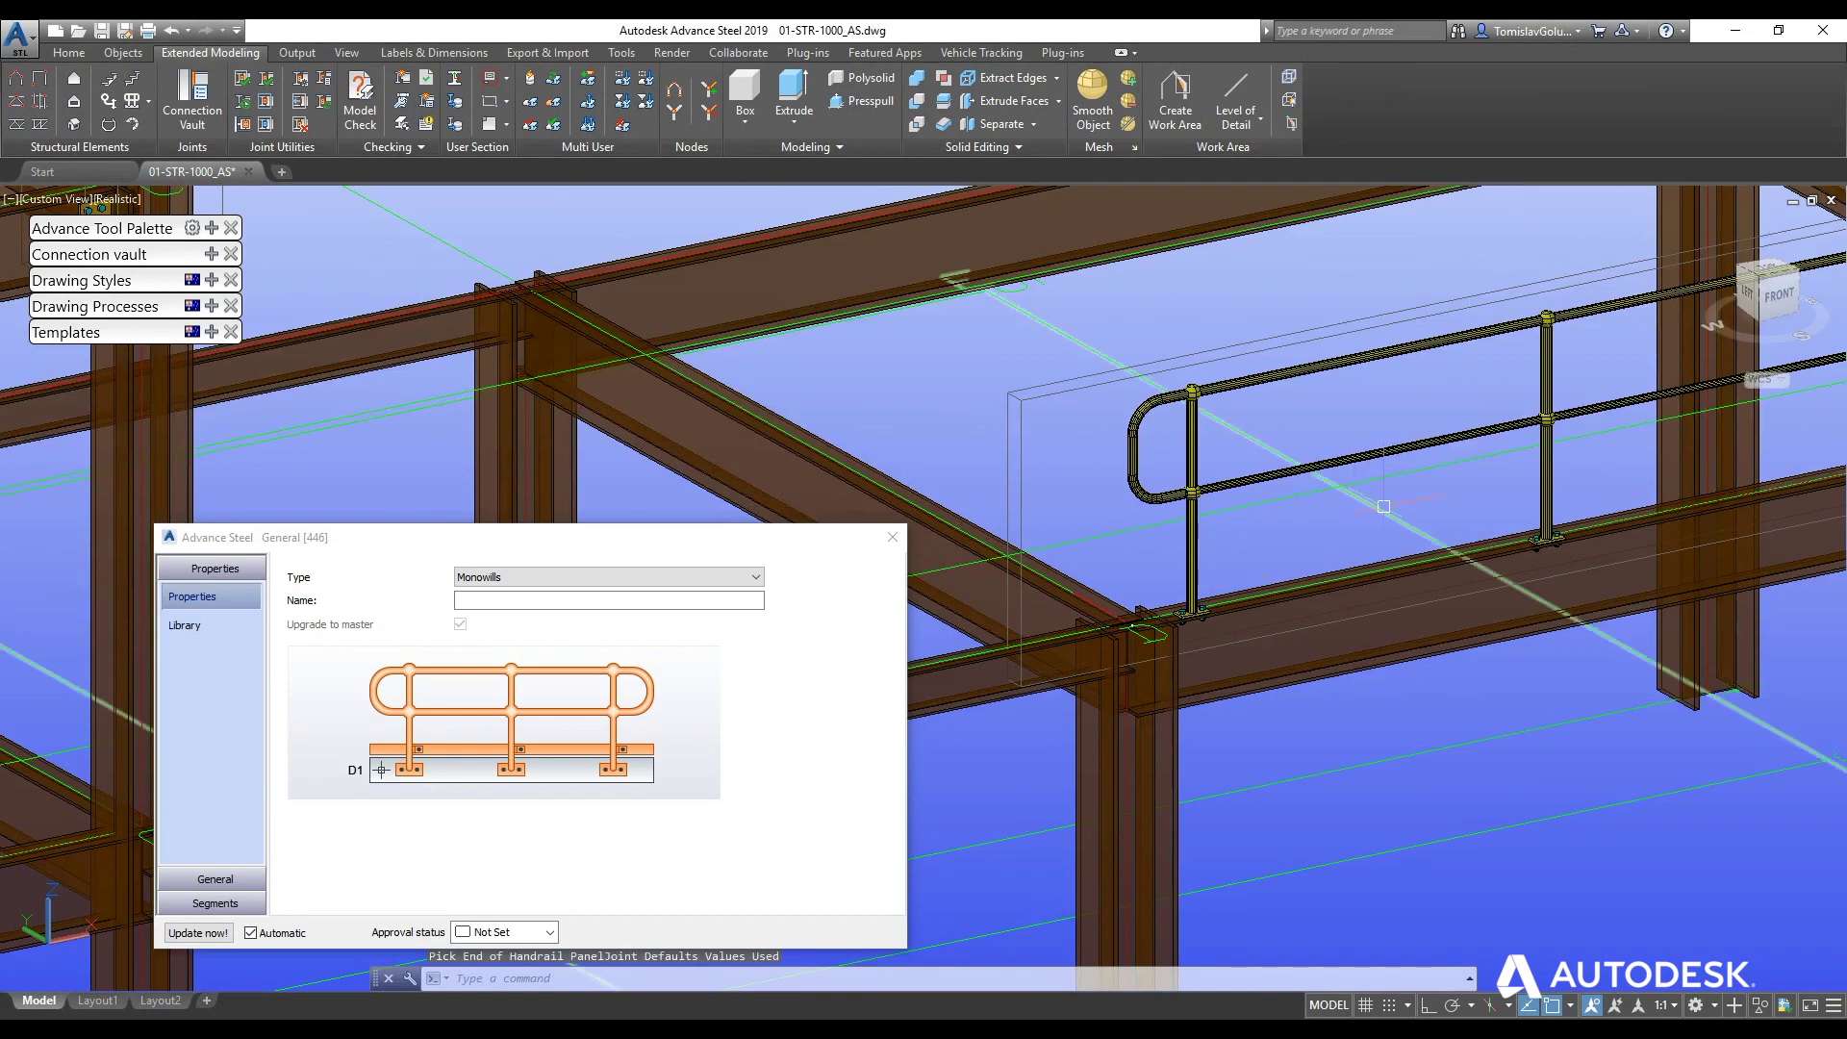
scroll(1287, 549, down, 5)
scroll(916, 647, down, 1)
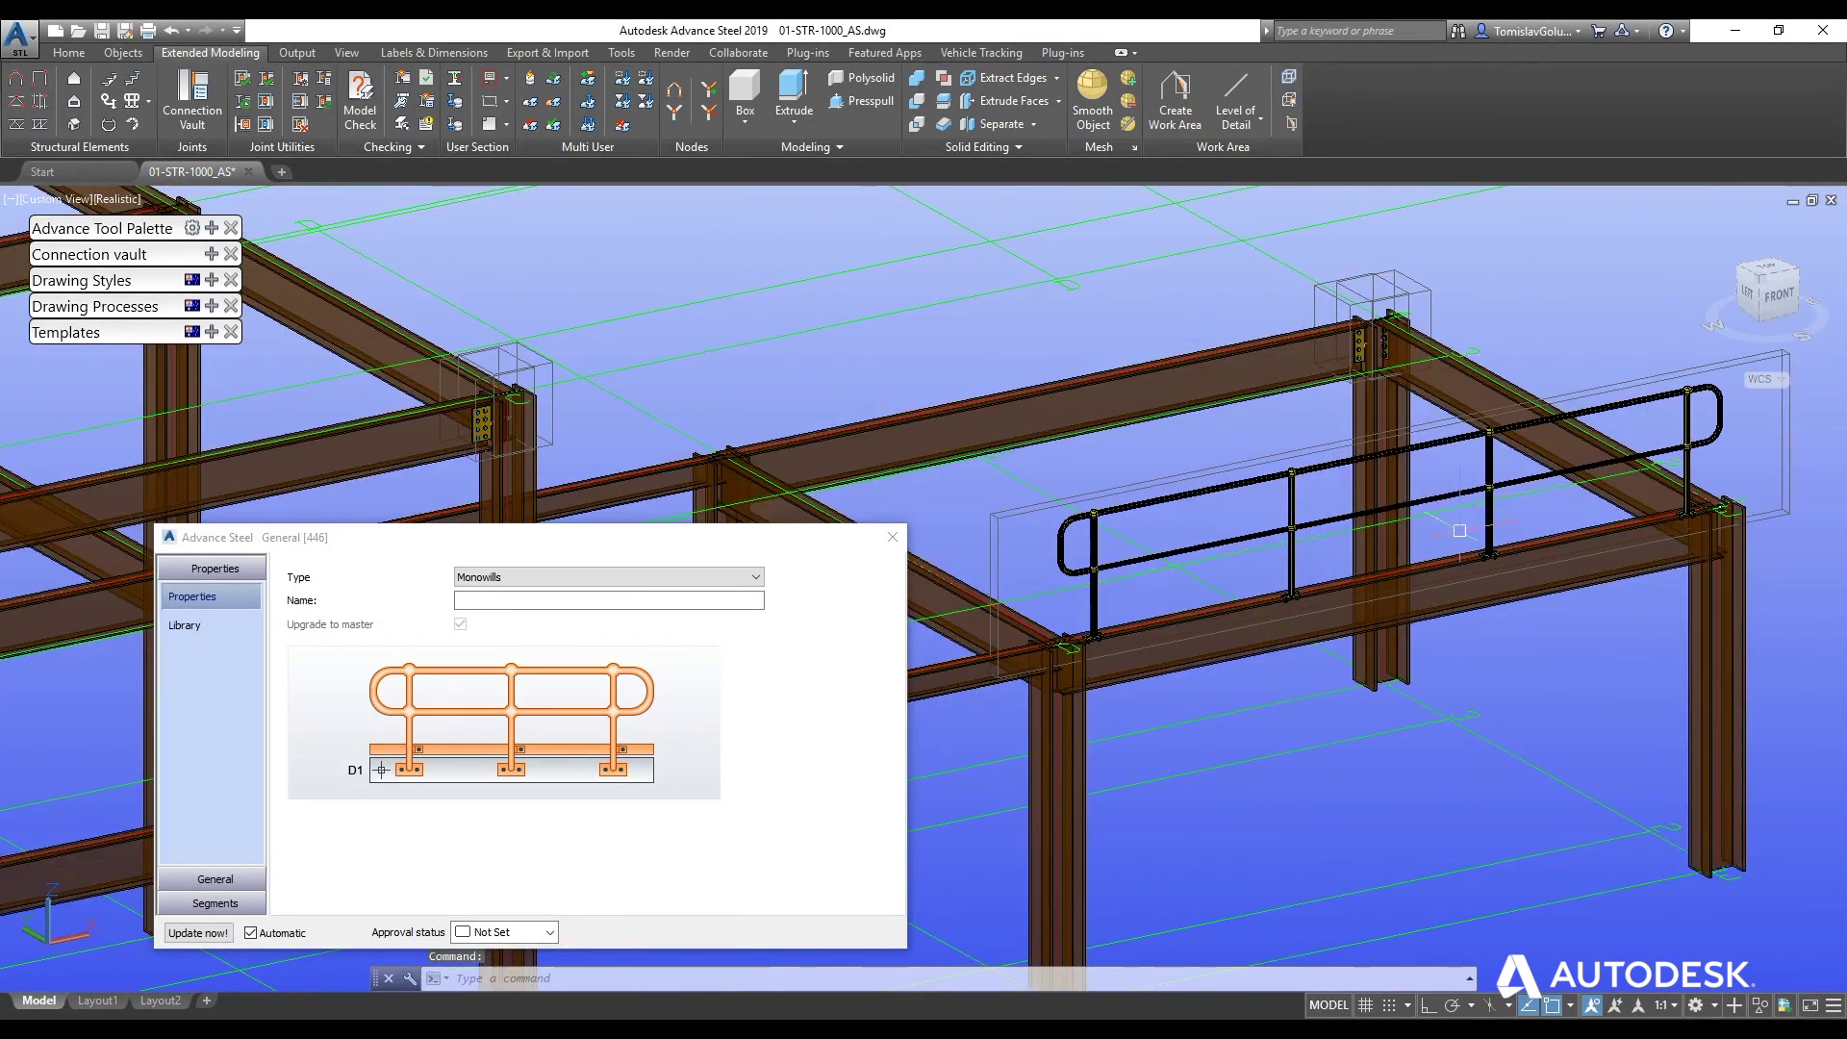
click(215, 877)
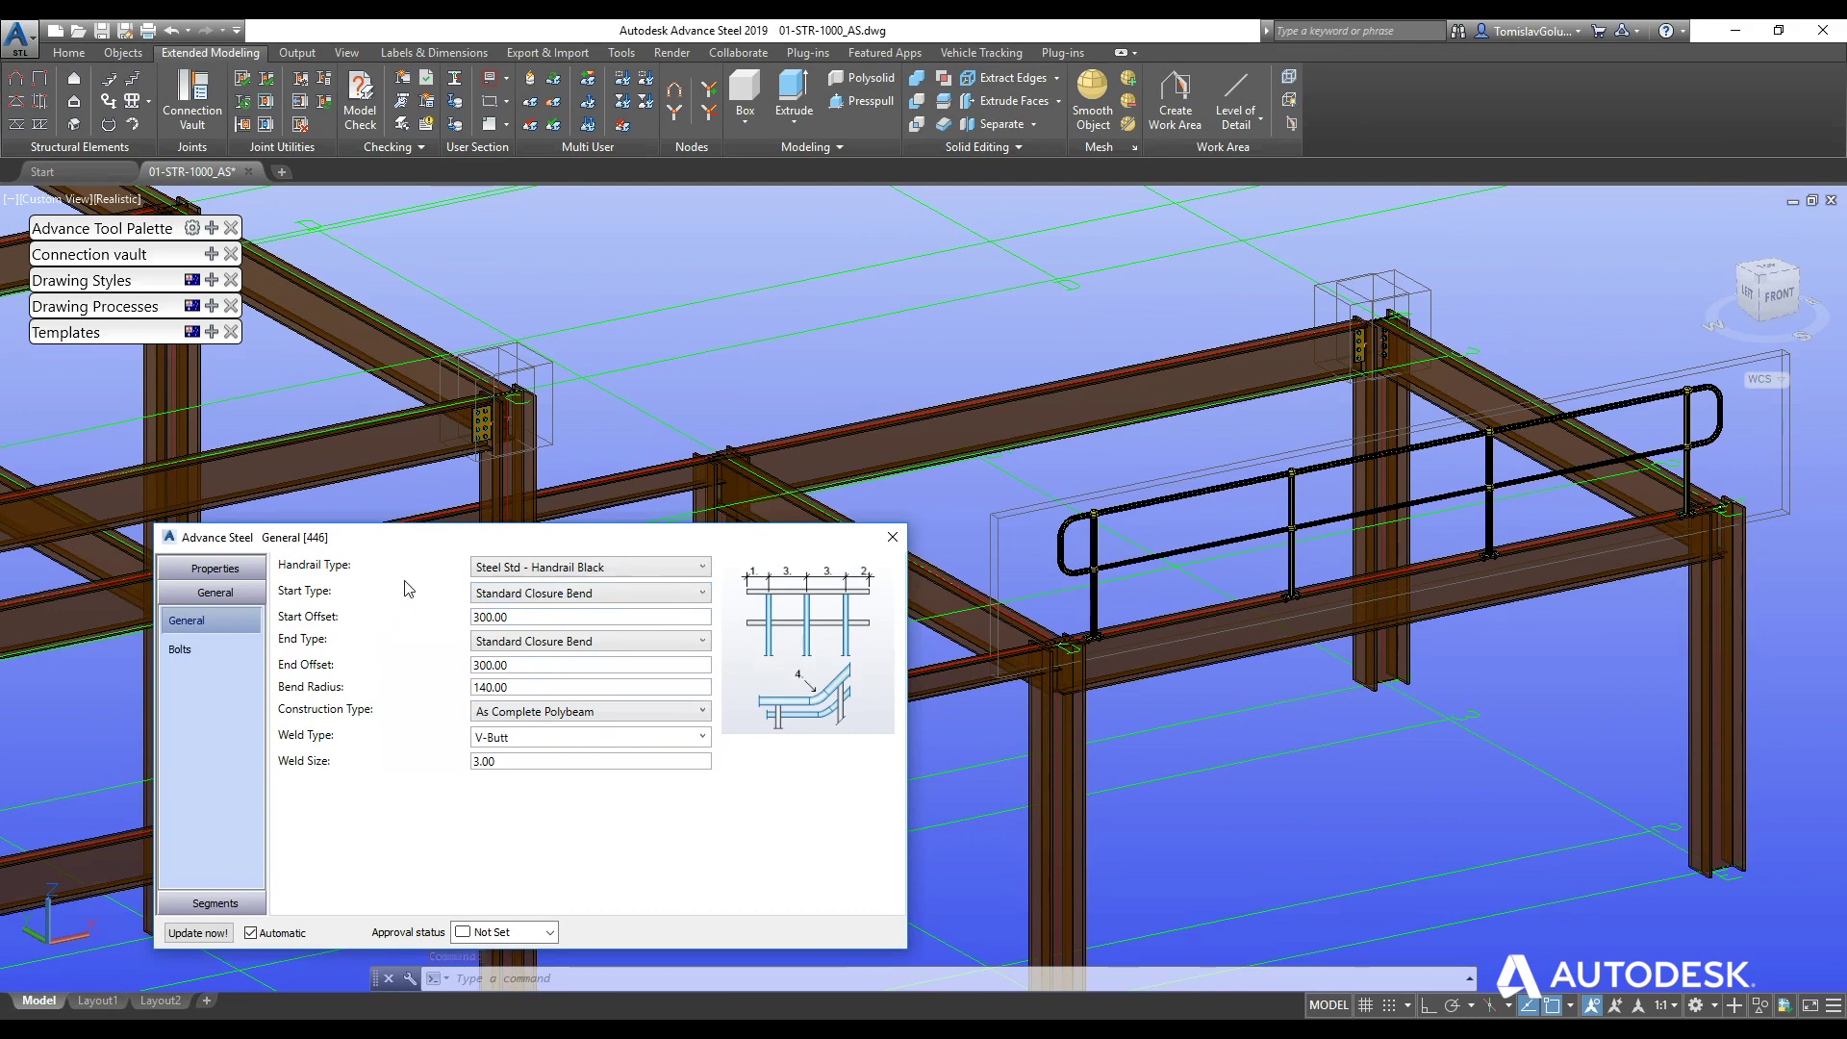
click(213, 650)
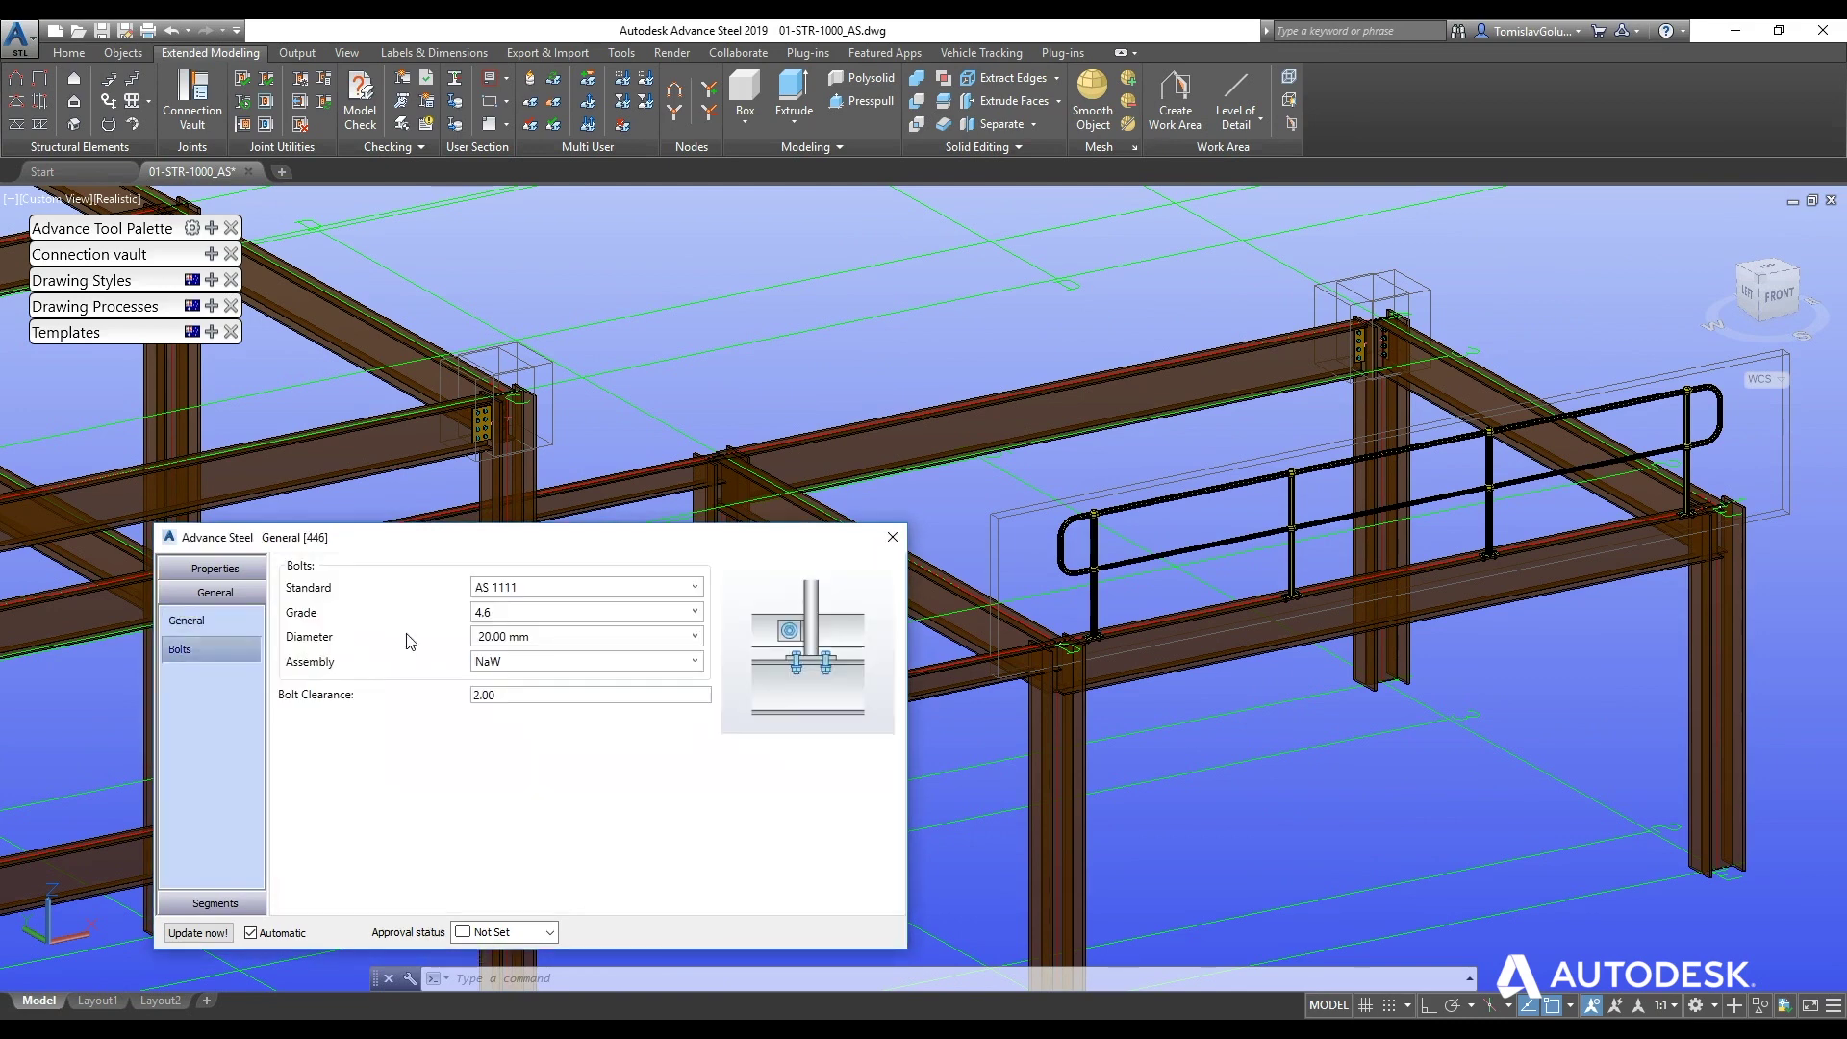
click(214, 903)
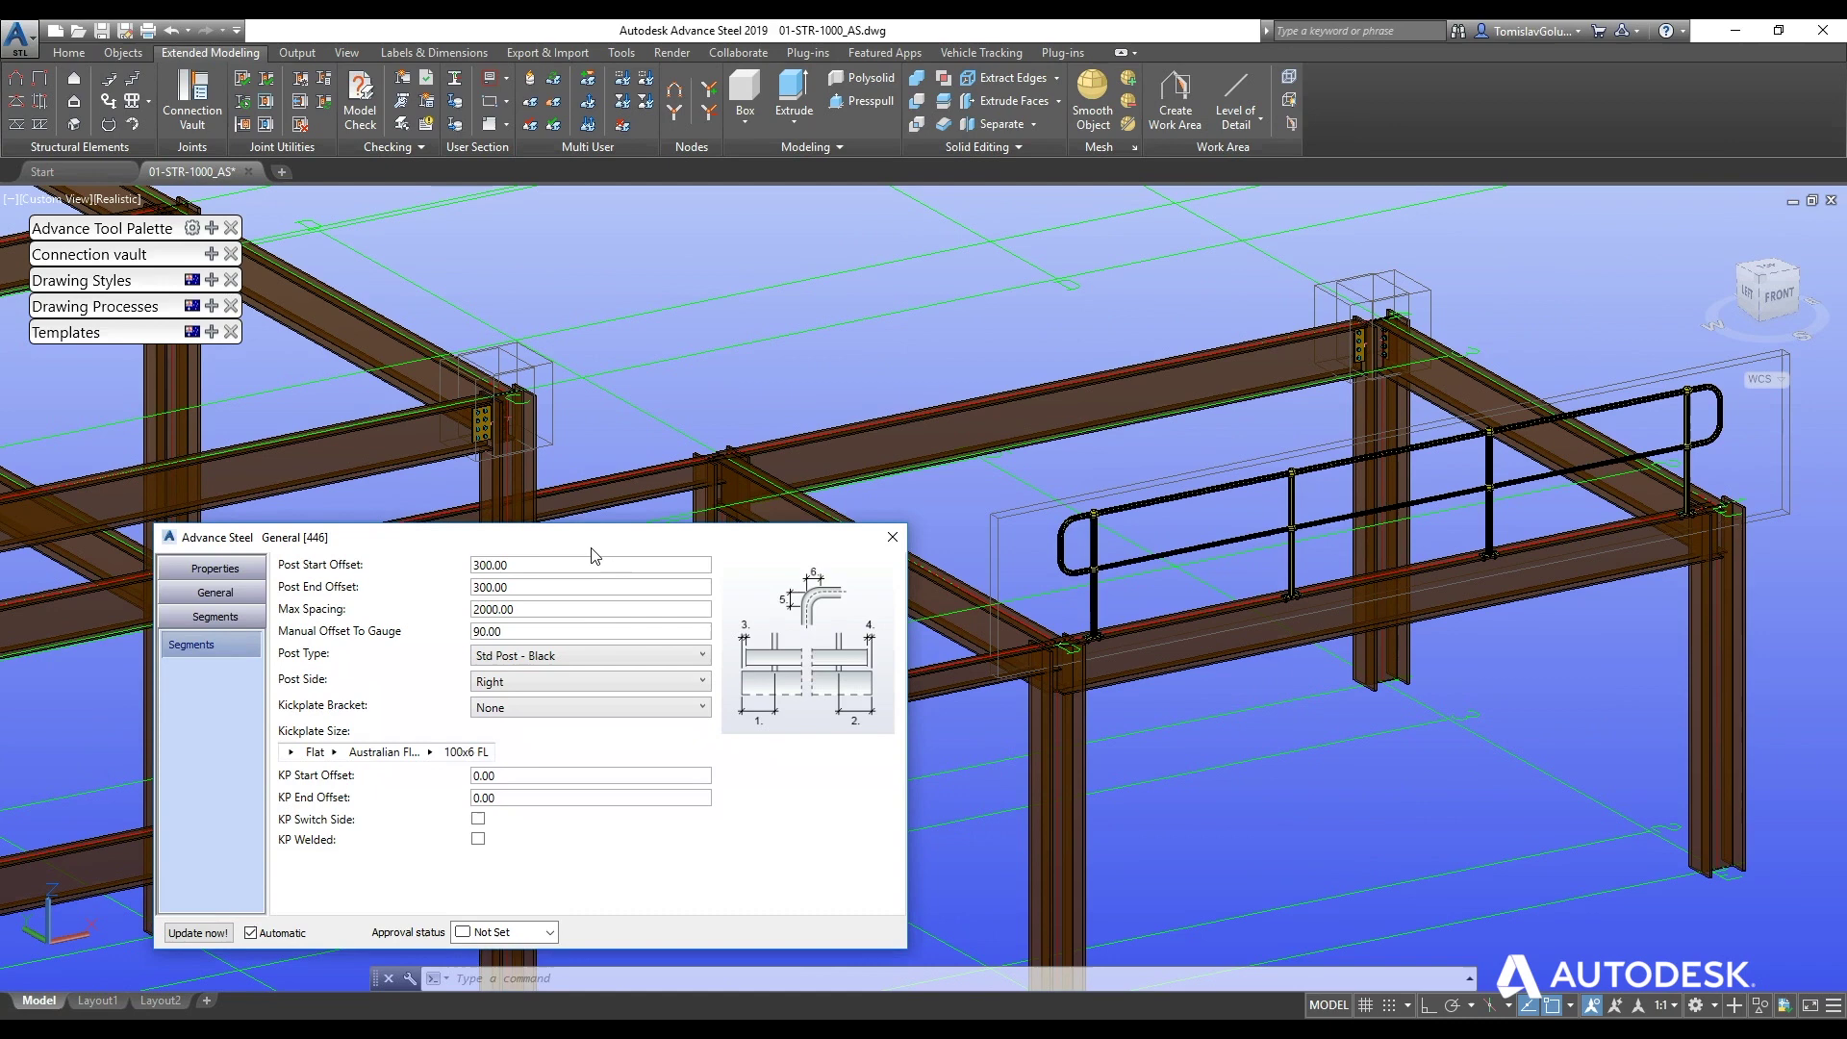
click(893, 537)
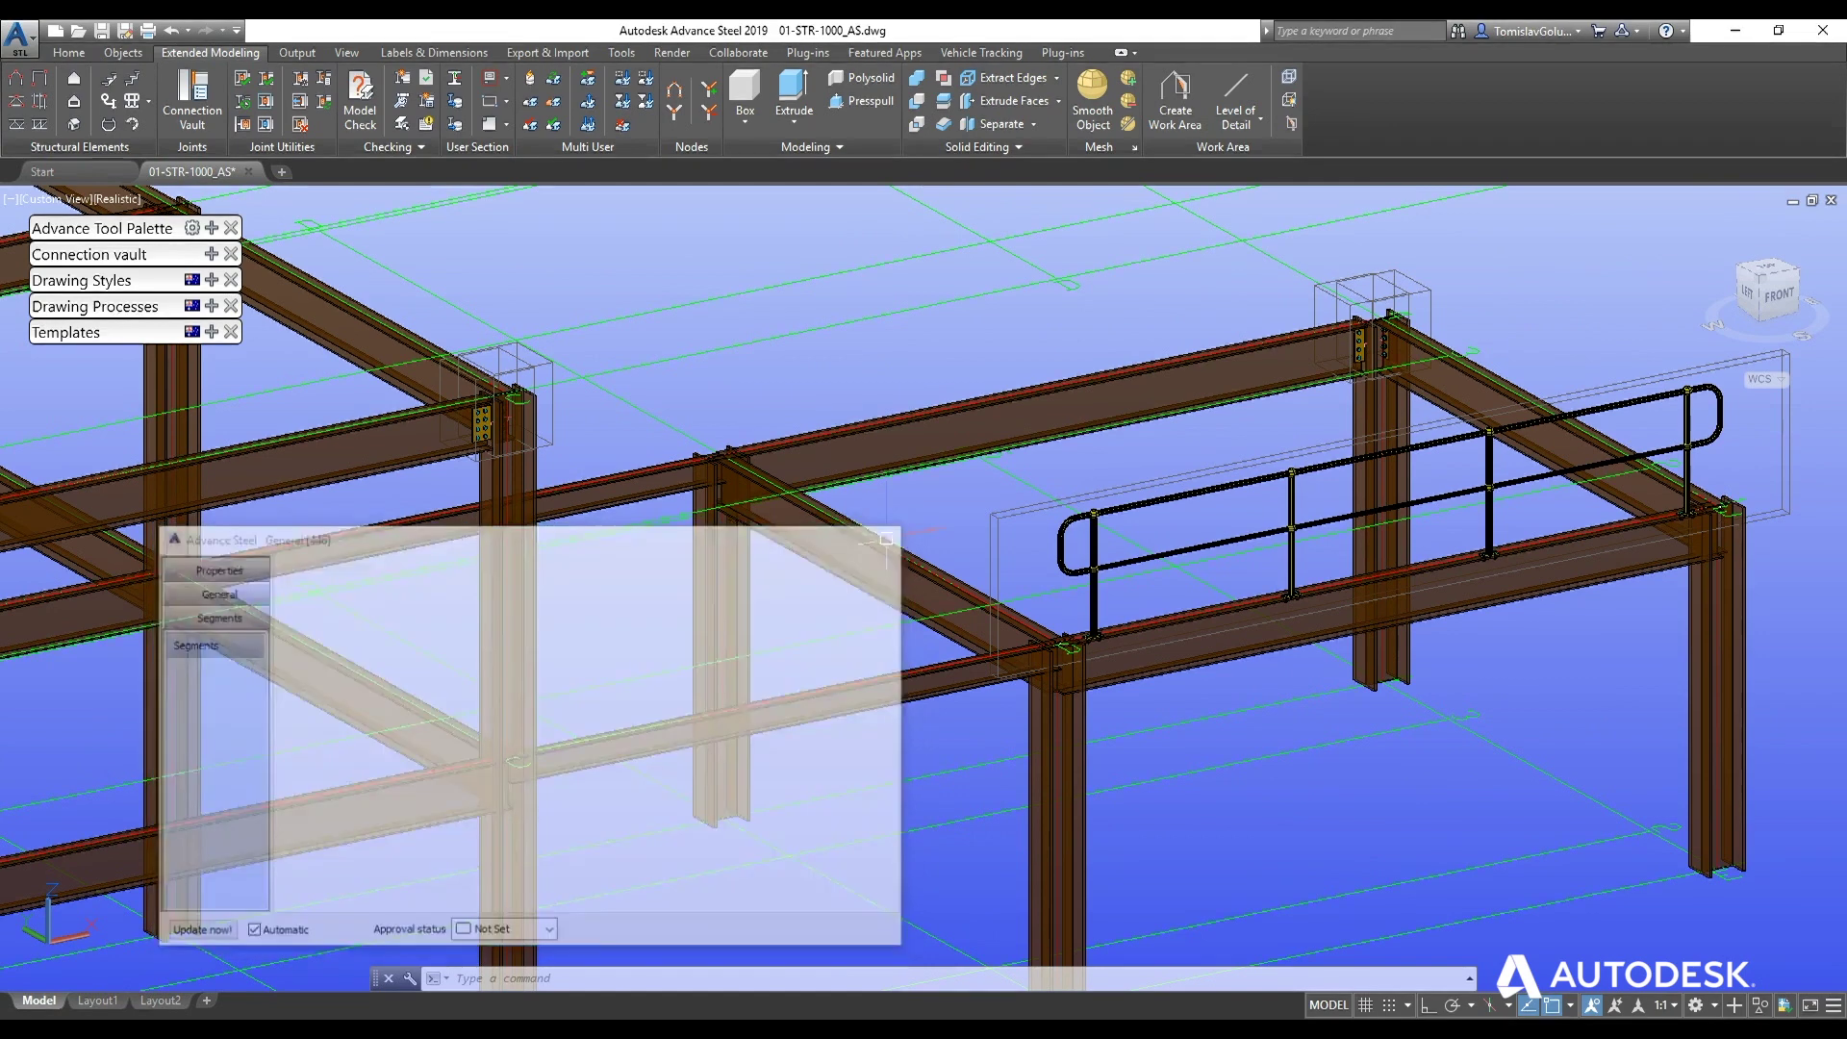
- Start a Railing from the Structural Elements flyout and select the upper beam as its base
scroll(1001, 346, up, 3)
middle_drag(986, 337, 1011, 359)
click(149, 102)
click(144, 135)
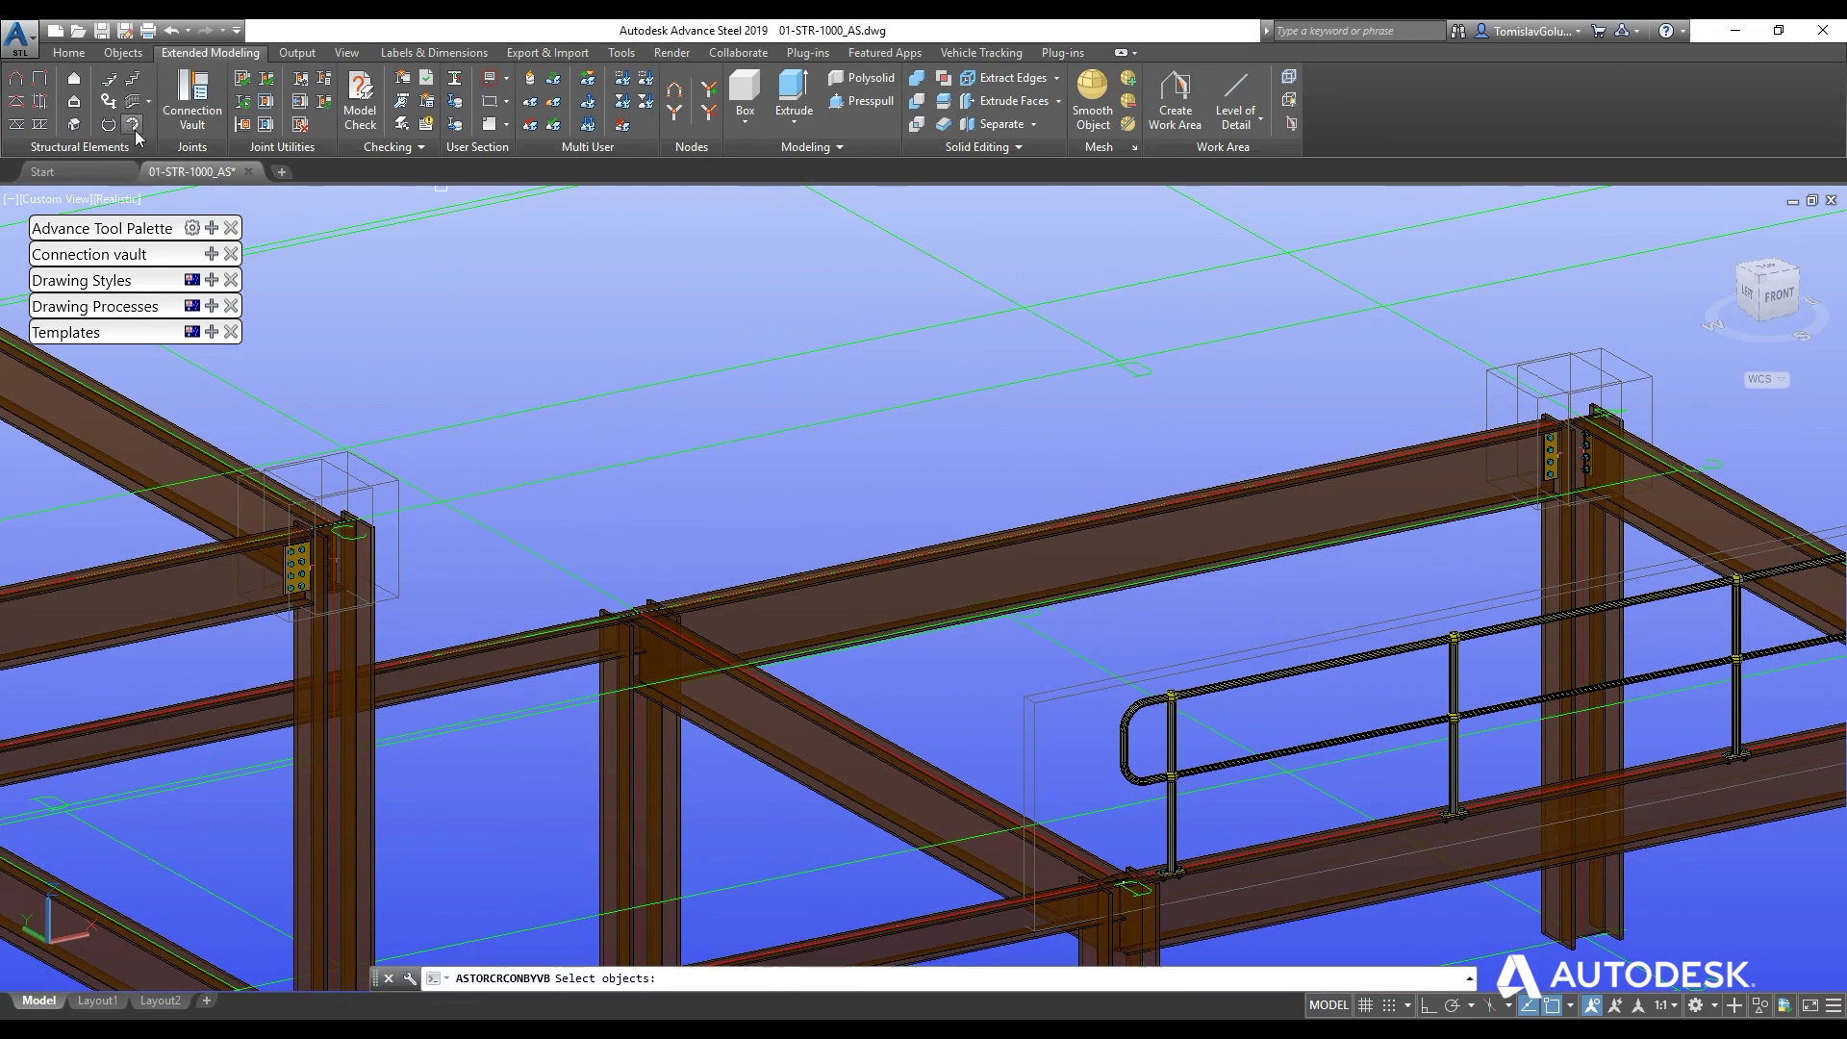
click(1171, 549)
key(Return)
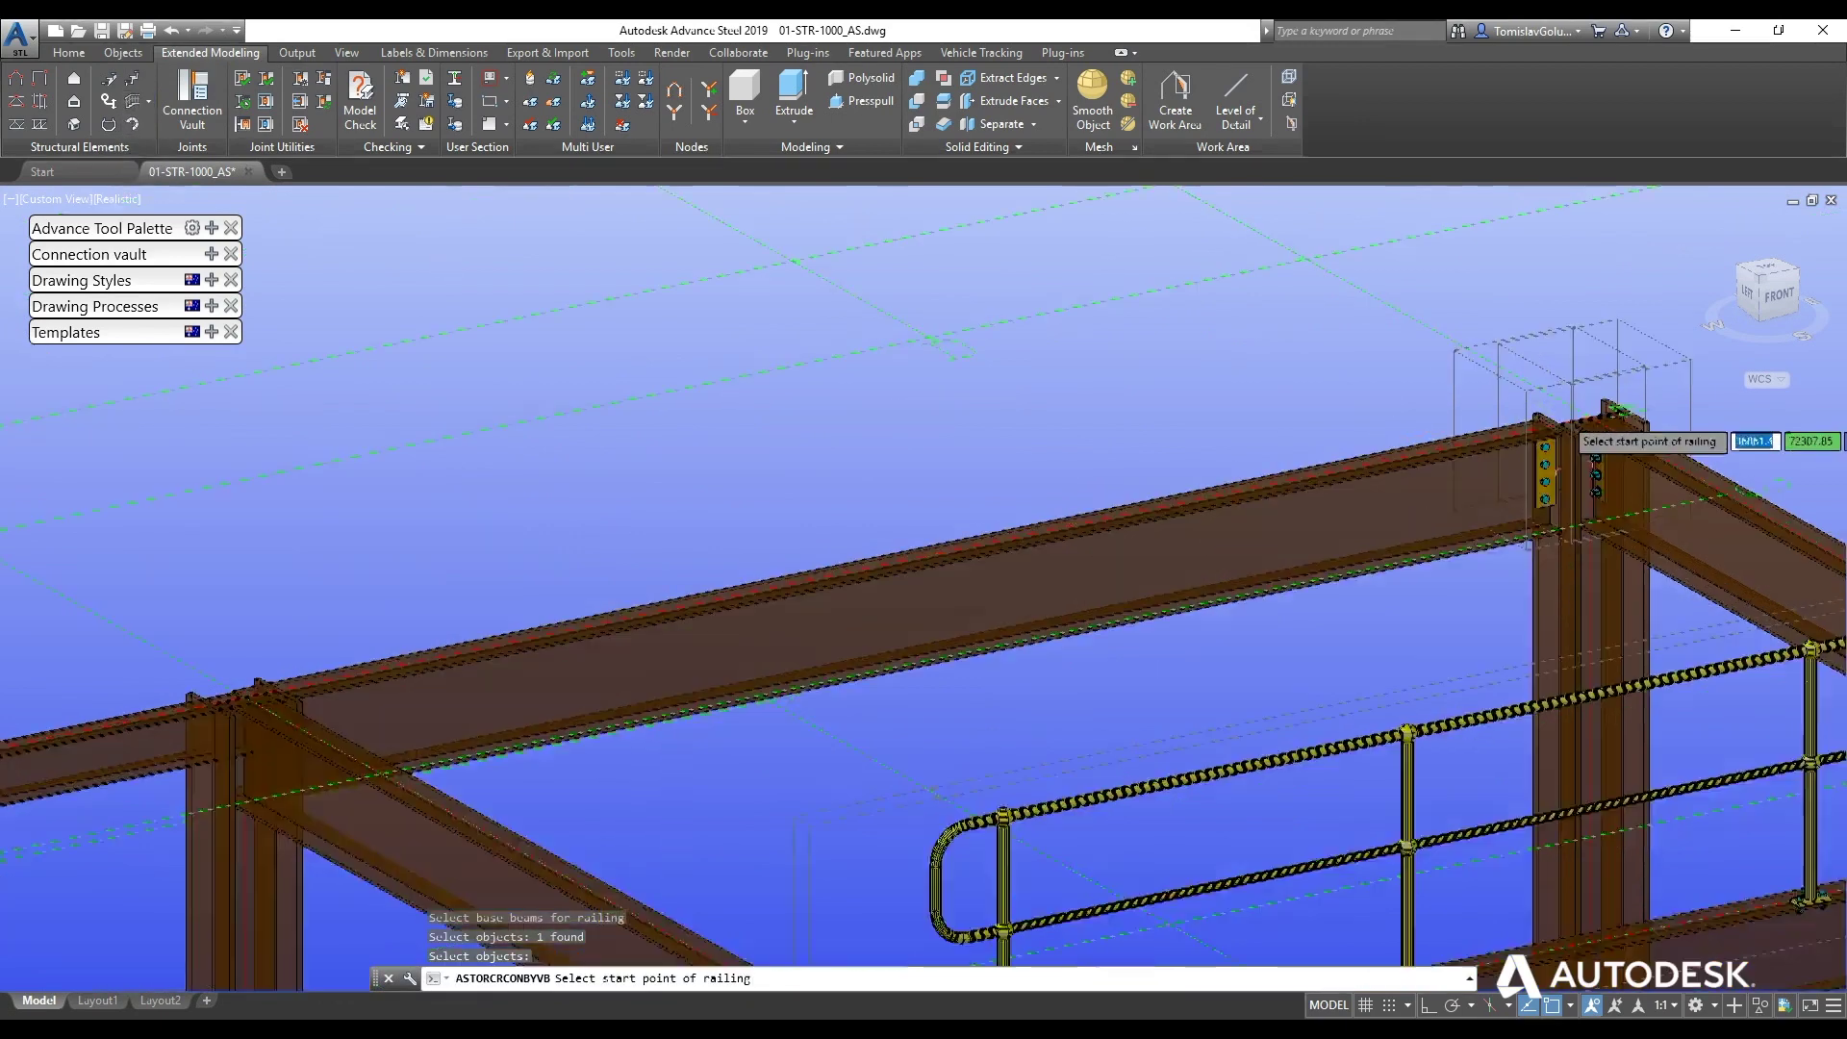
- Run the railing from the beam end to the beam joint, answering No to a nosing point
scroll(1611, 409, up, 3)
scroll(1673, 539, up, 3)
click(1693, 568)
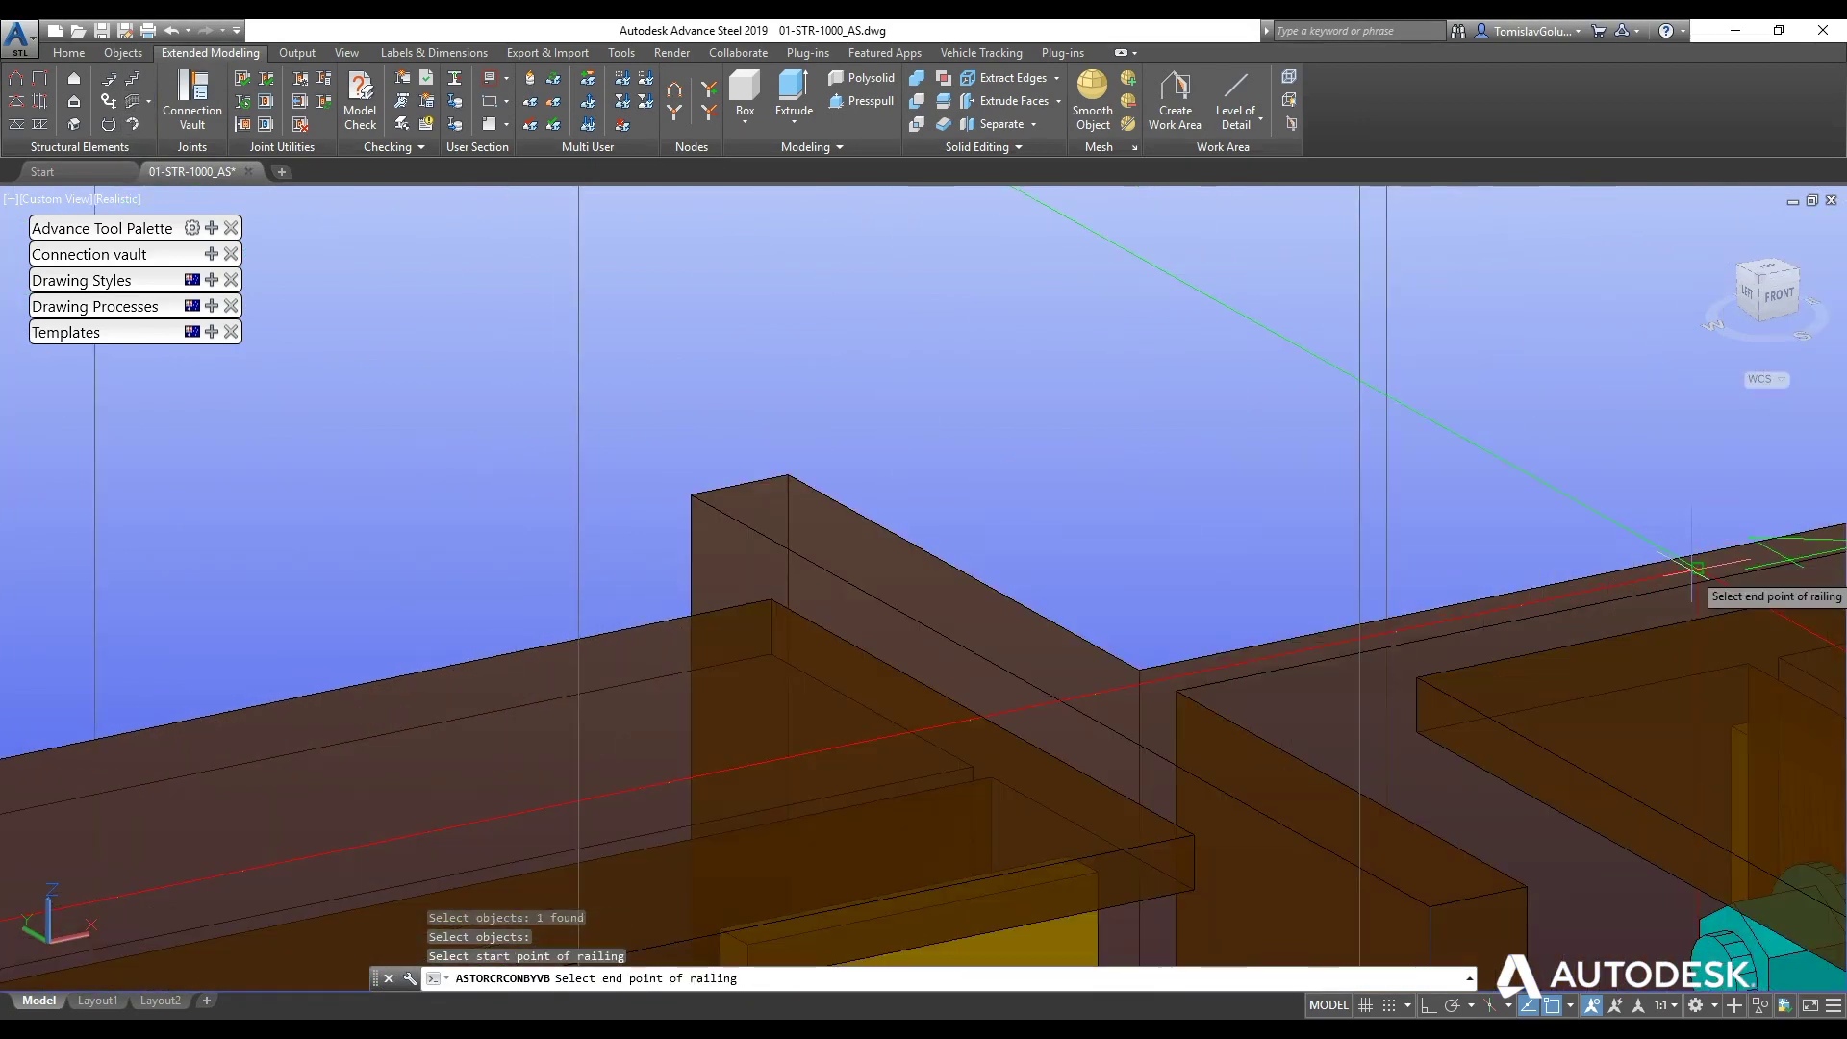
scroll(1693, 567, down, 5)
scroll(760, 674, up, 5)
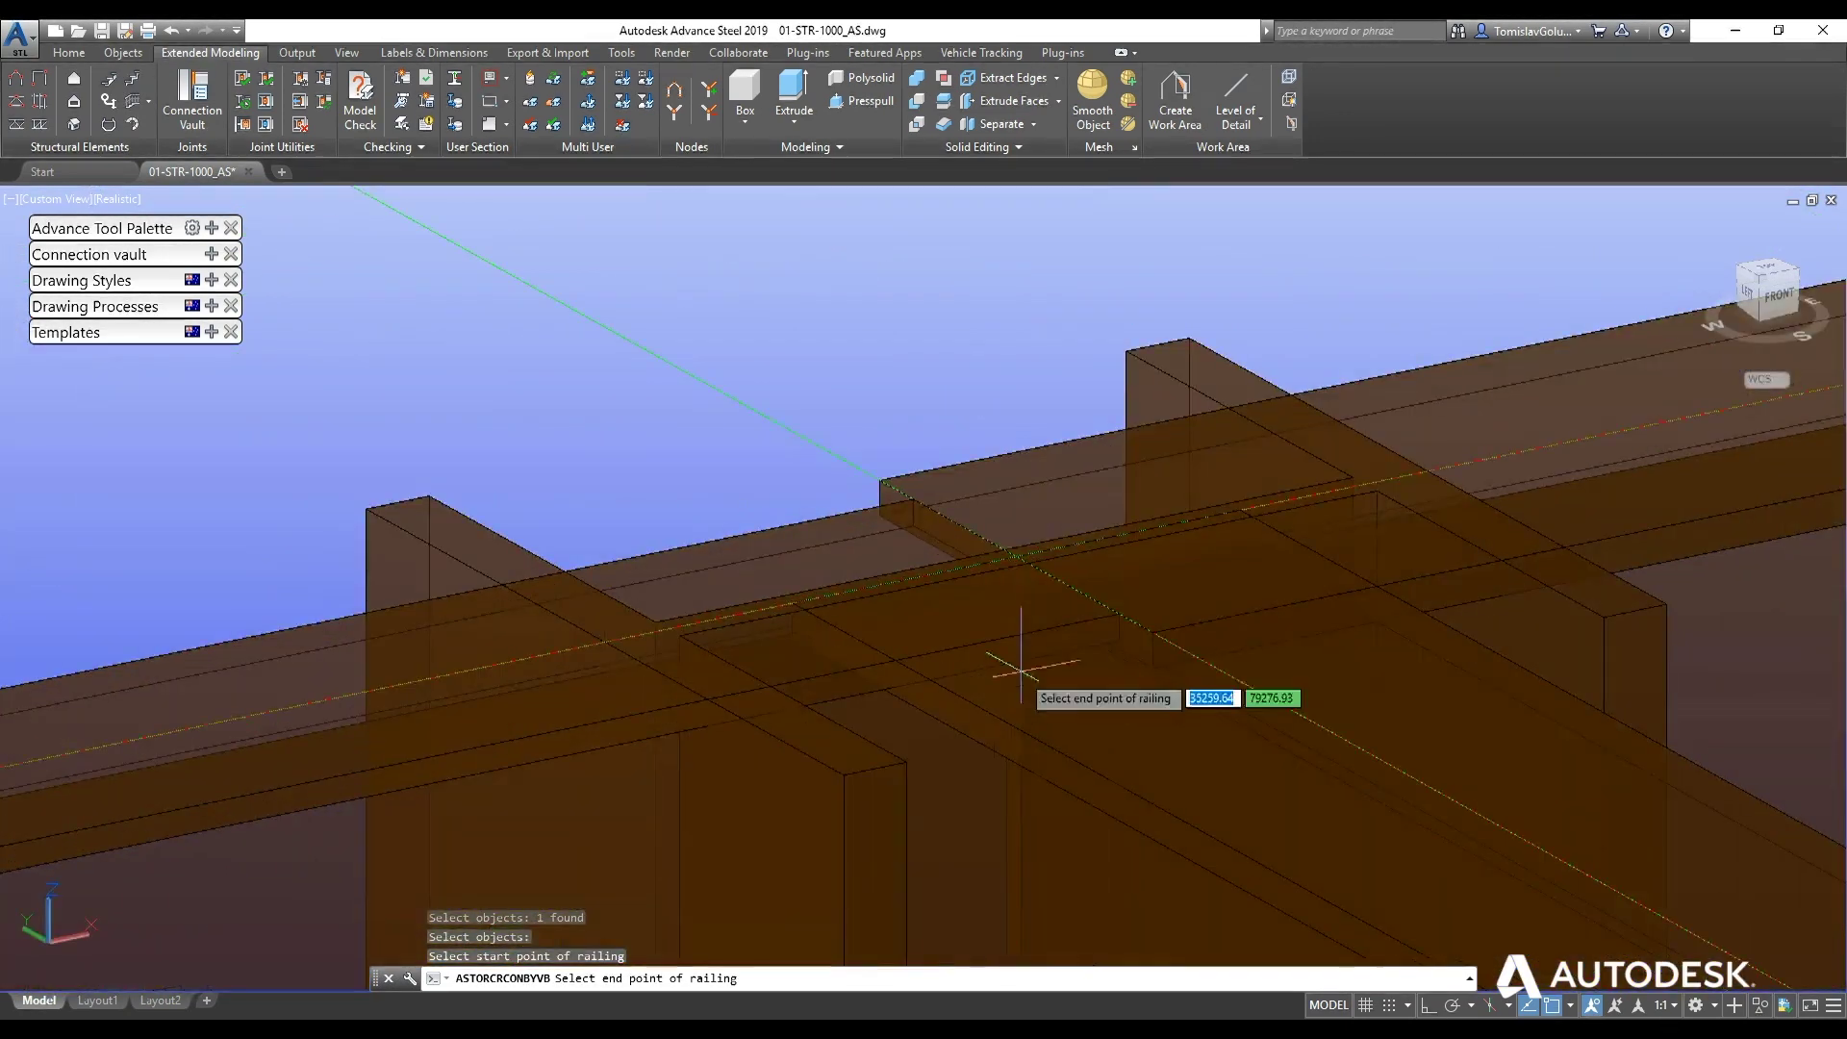
click(1012, 546)
scroll(741, 625, down, 5)
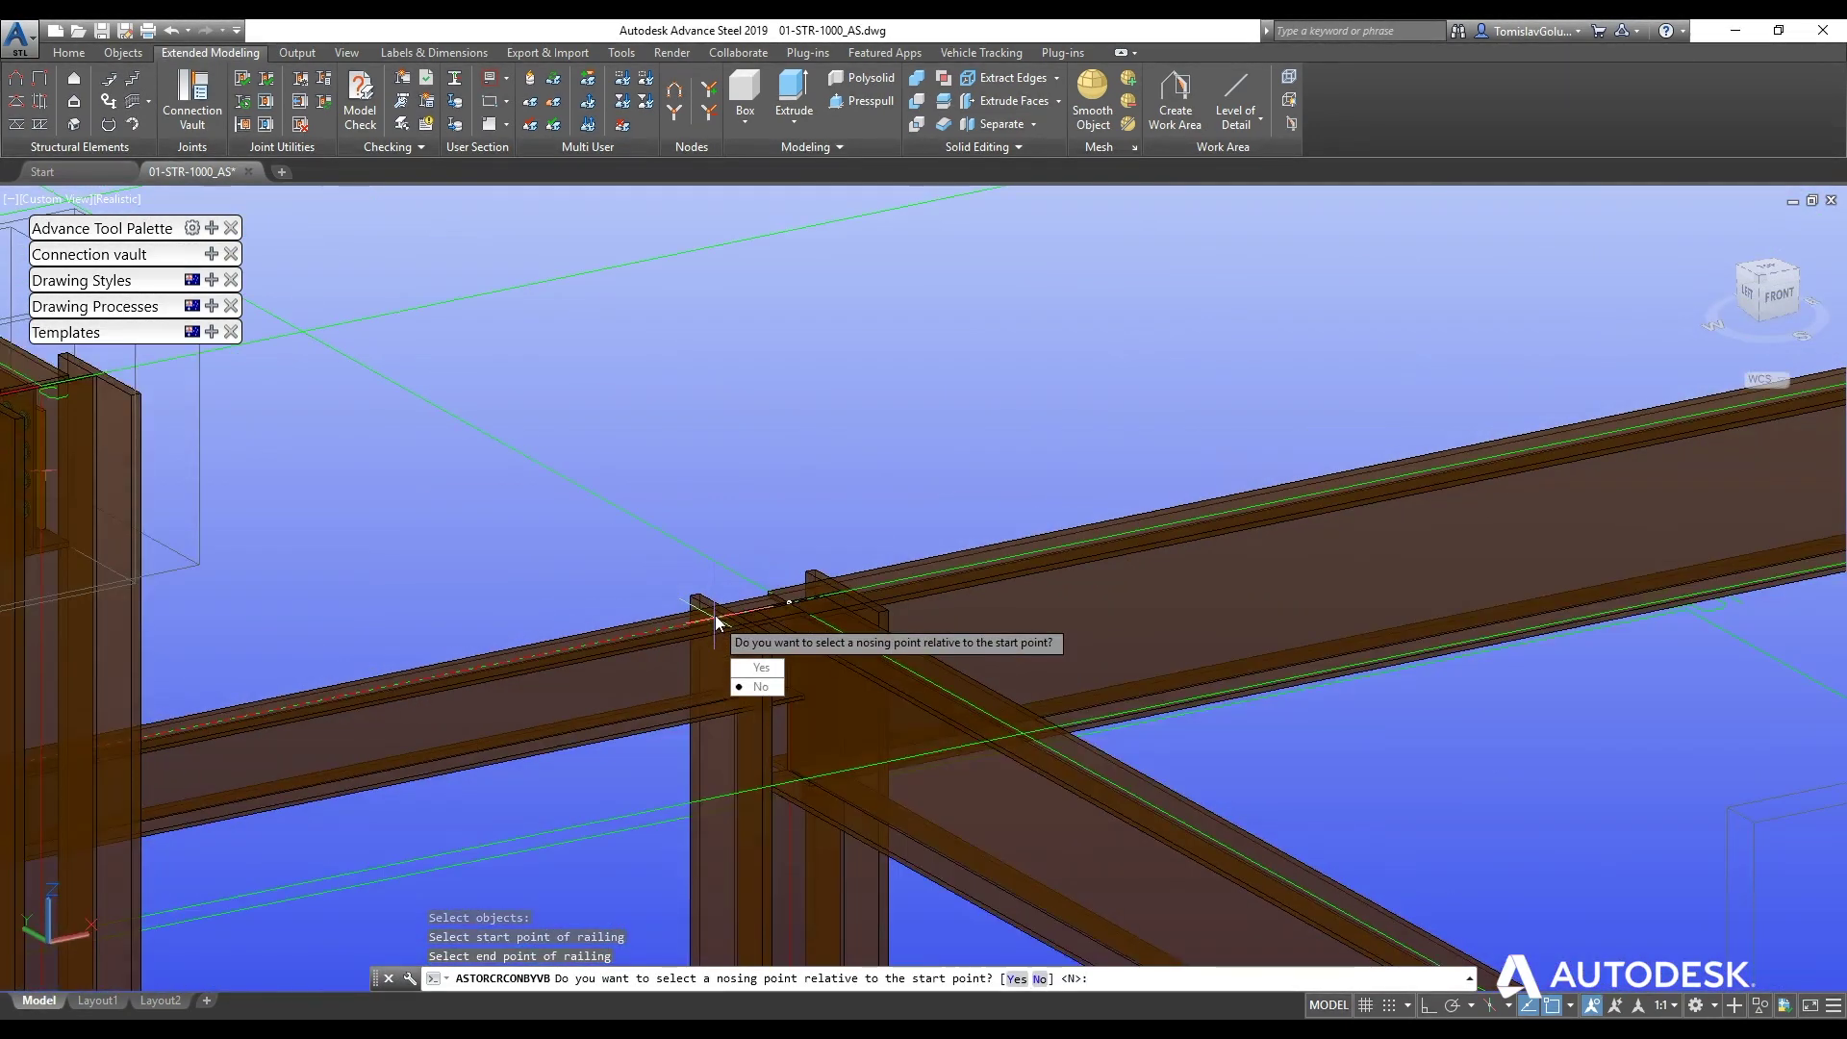
scroll(714, 615, down, 2)
scroll(741, 544, down, 2)
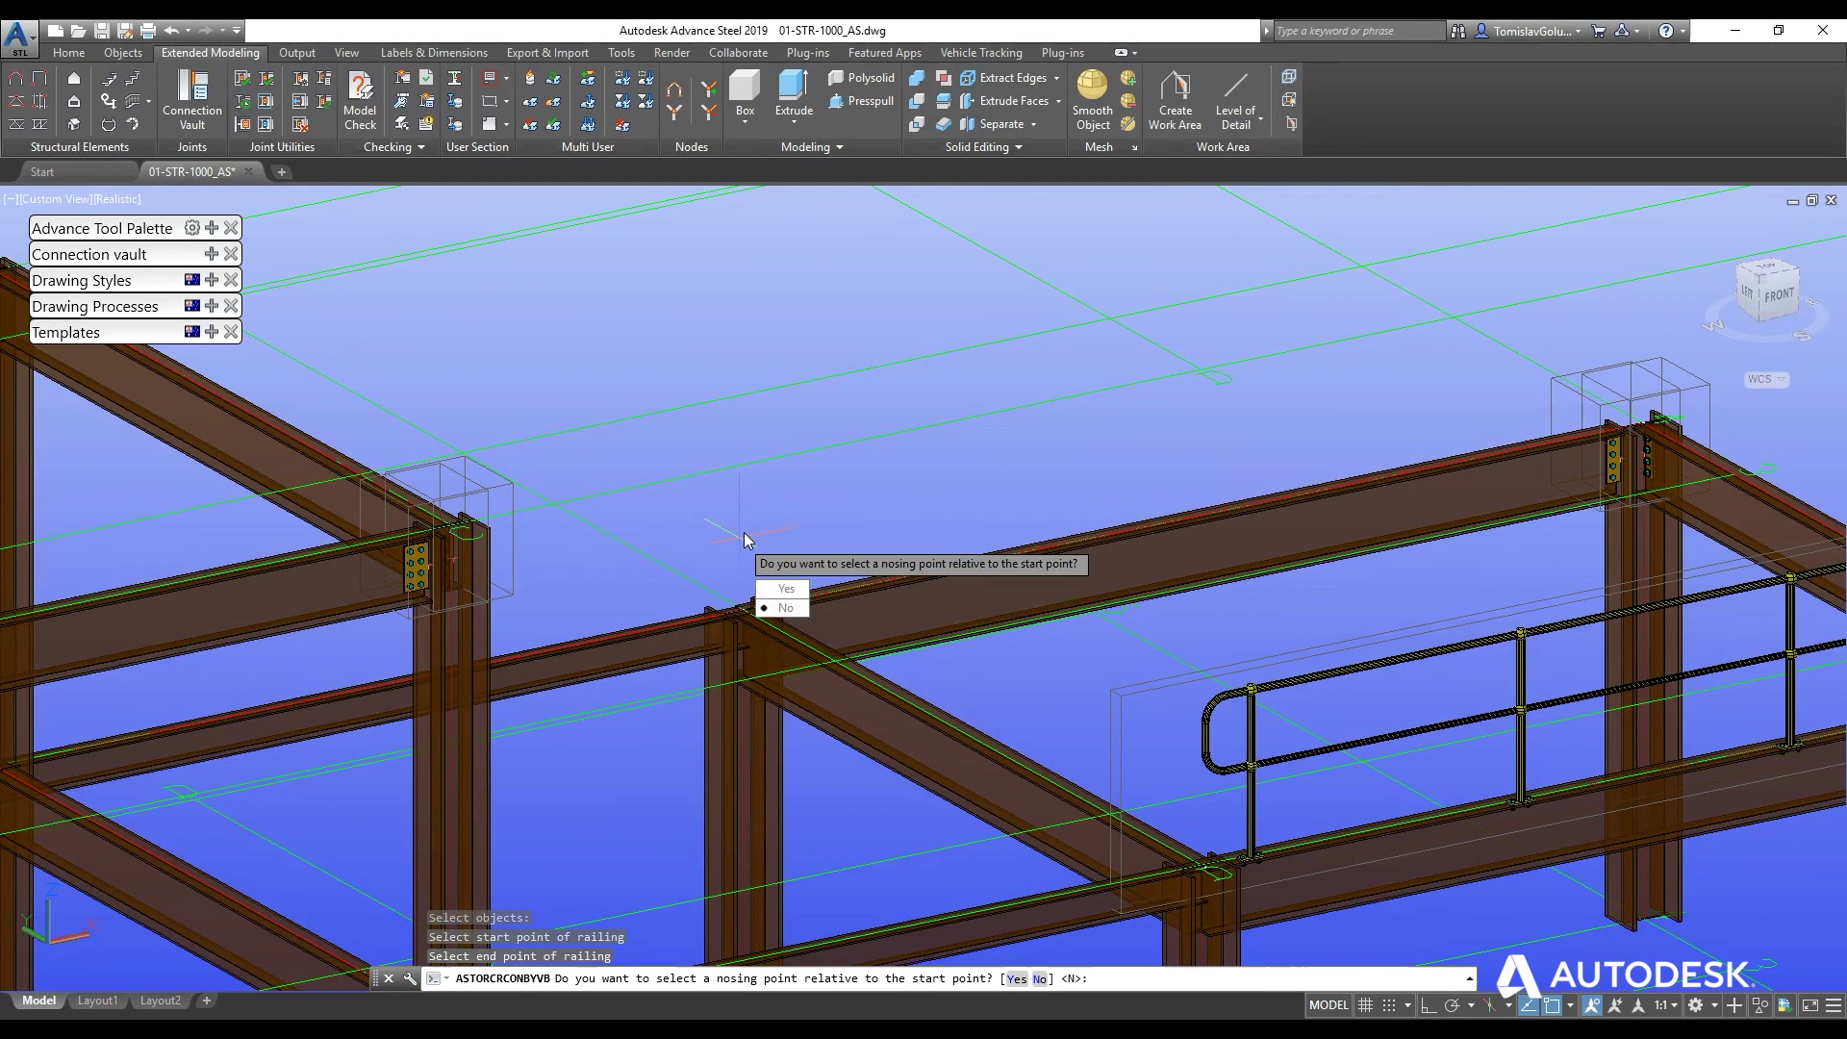
text(n)
key(Return)
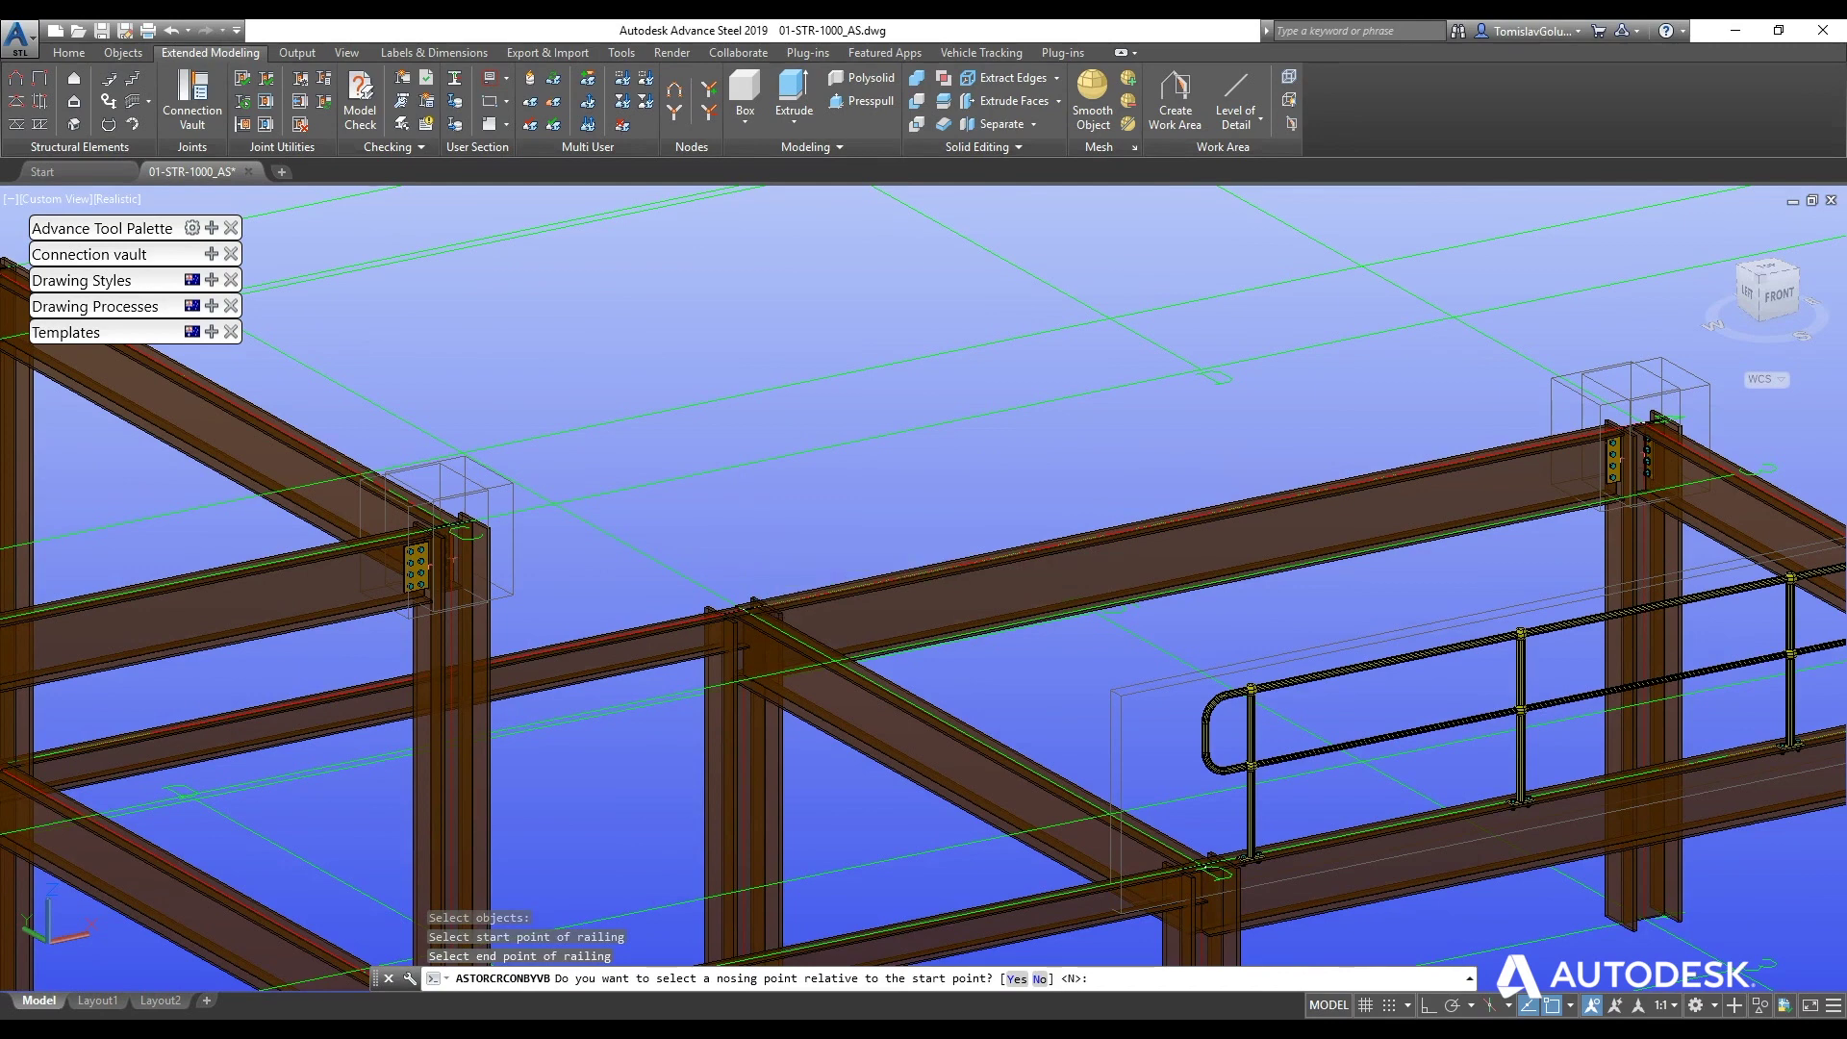
drag(647, 537, 601, 560)
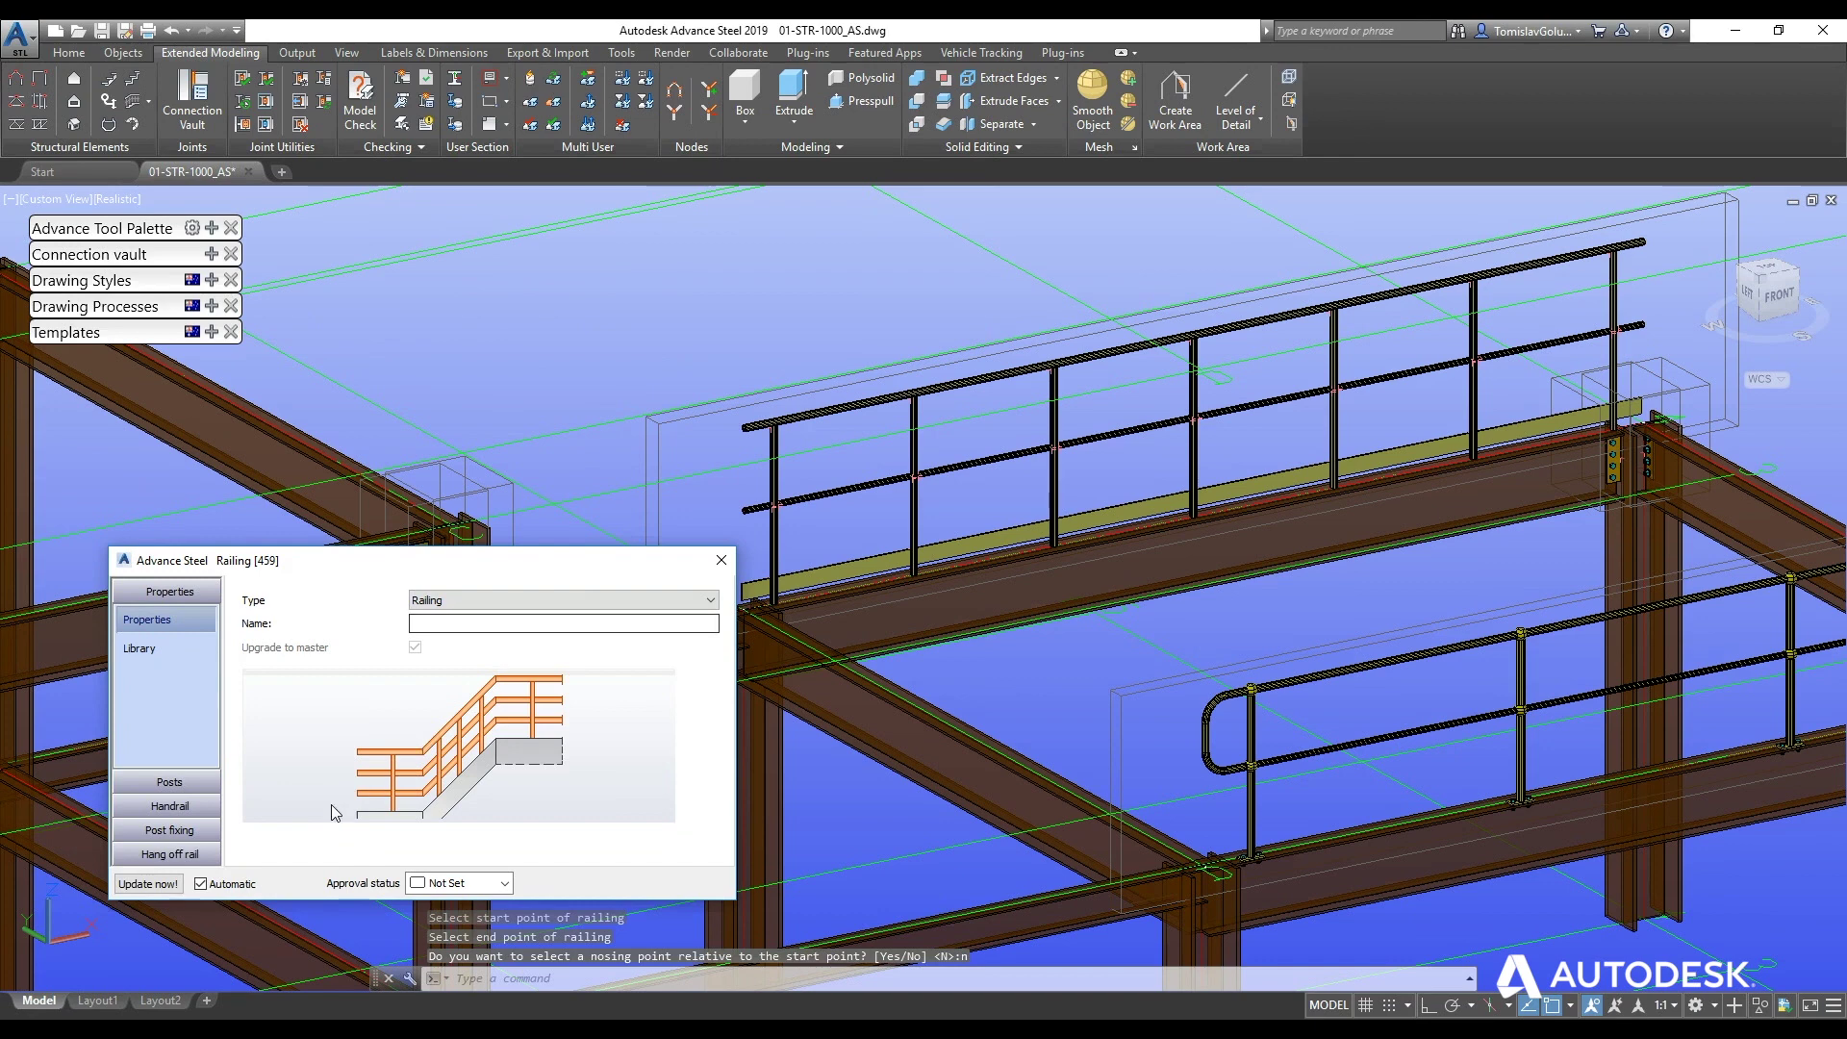
- Fix the posts with base plates 250 long, 125 wide, 8 thick, weld 4, then close Railing [459]
click(169, 829)
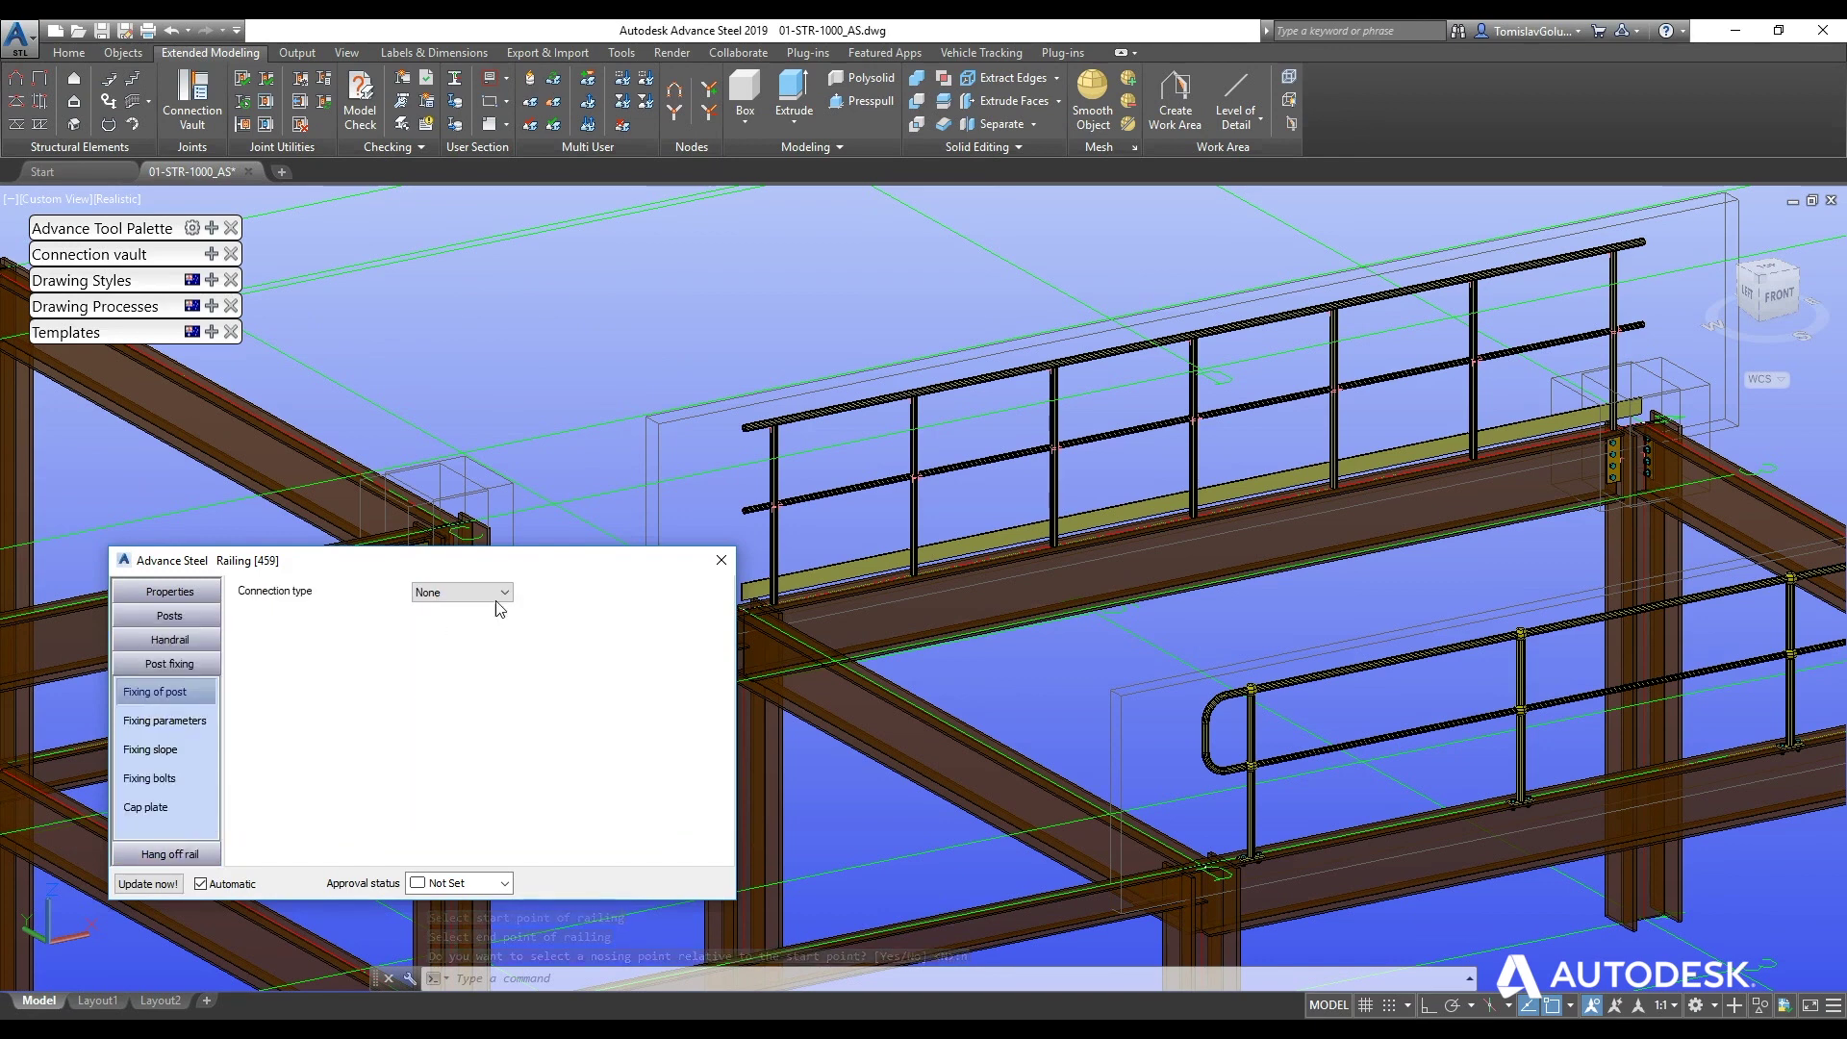
scroll(929, 550, up, 8)
scroll(1478, 699, up, 4)
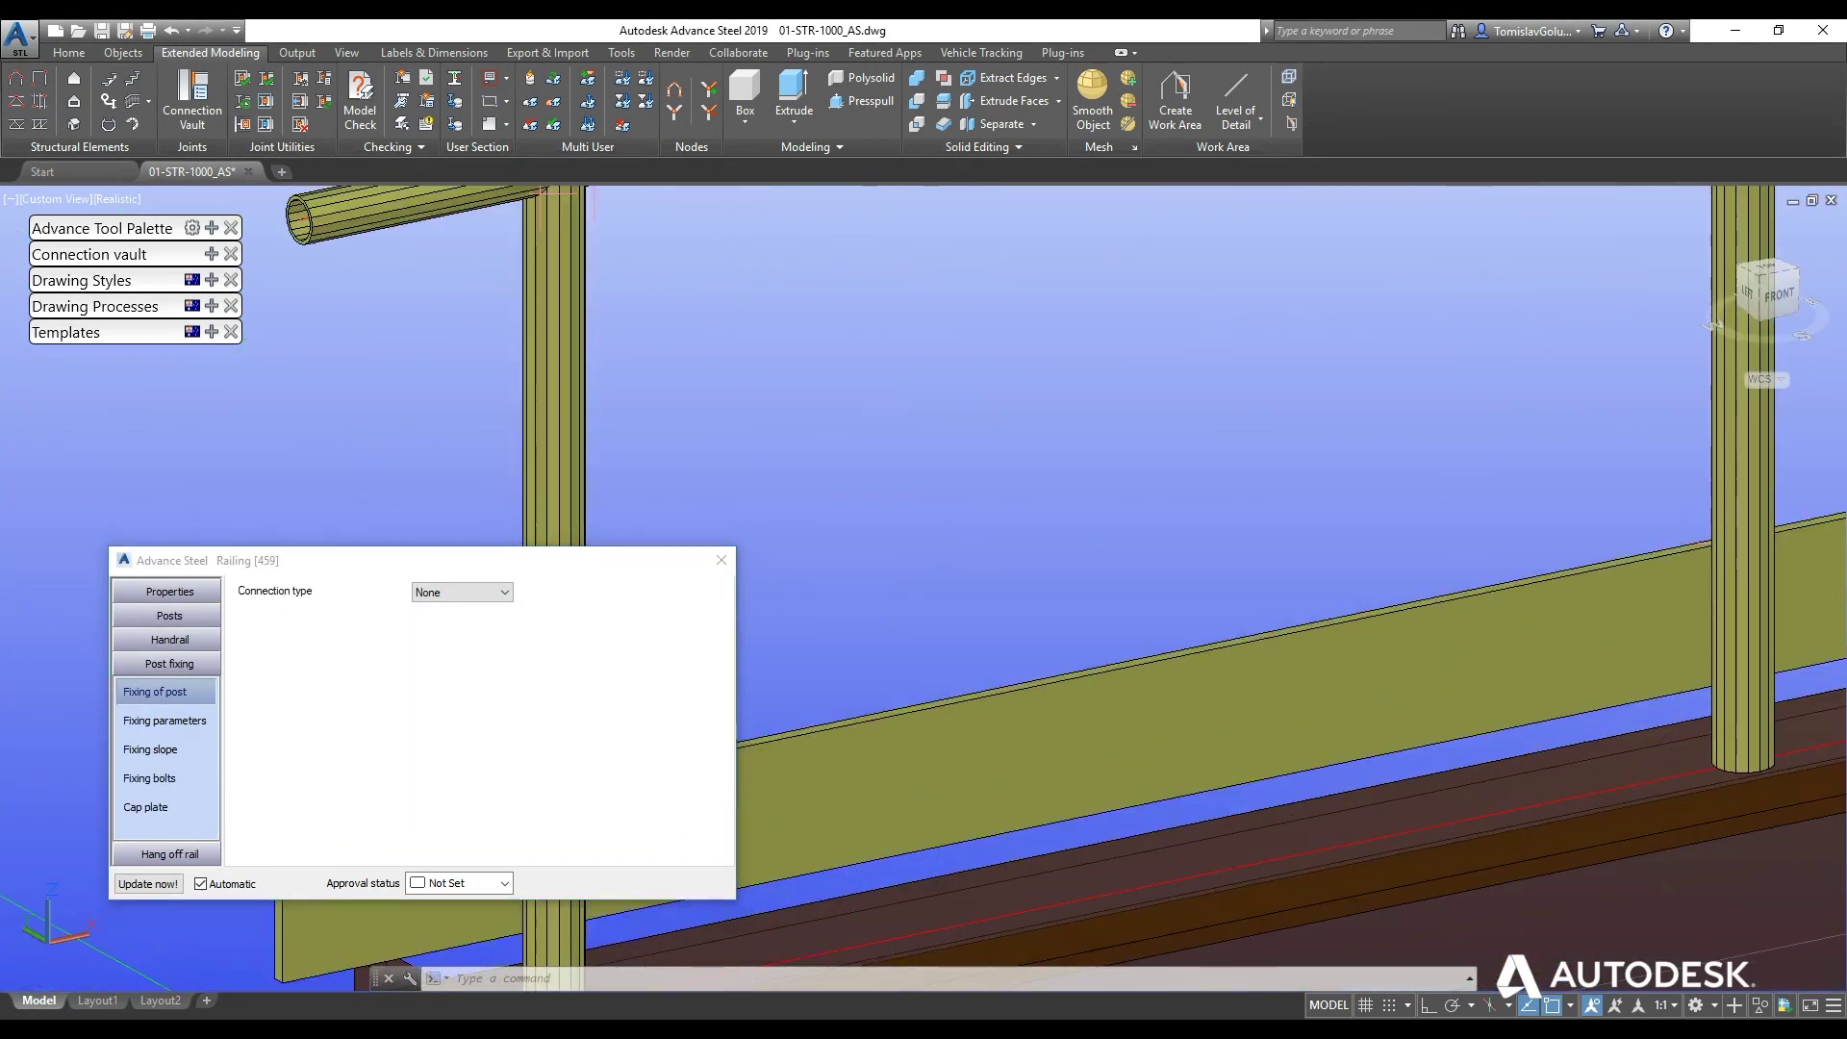
scroll(1476, 702, down, 4)
click(465, 595)
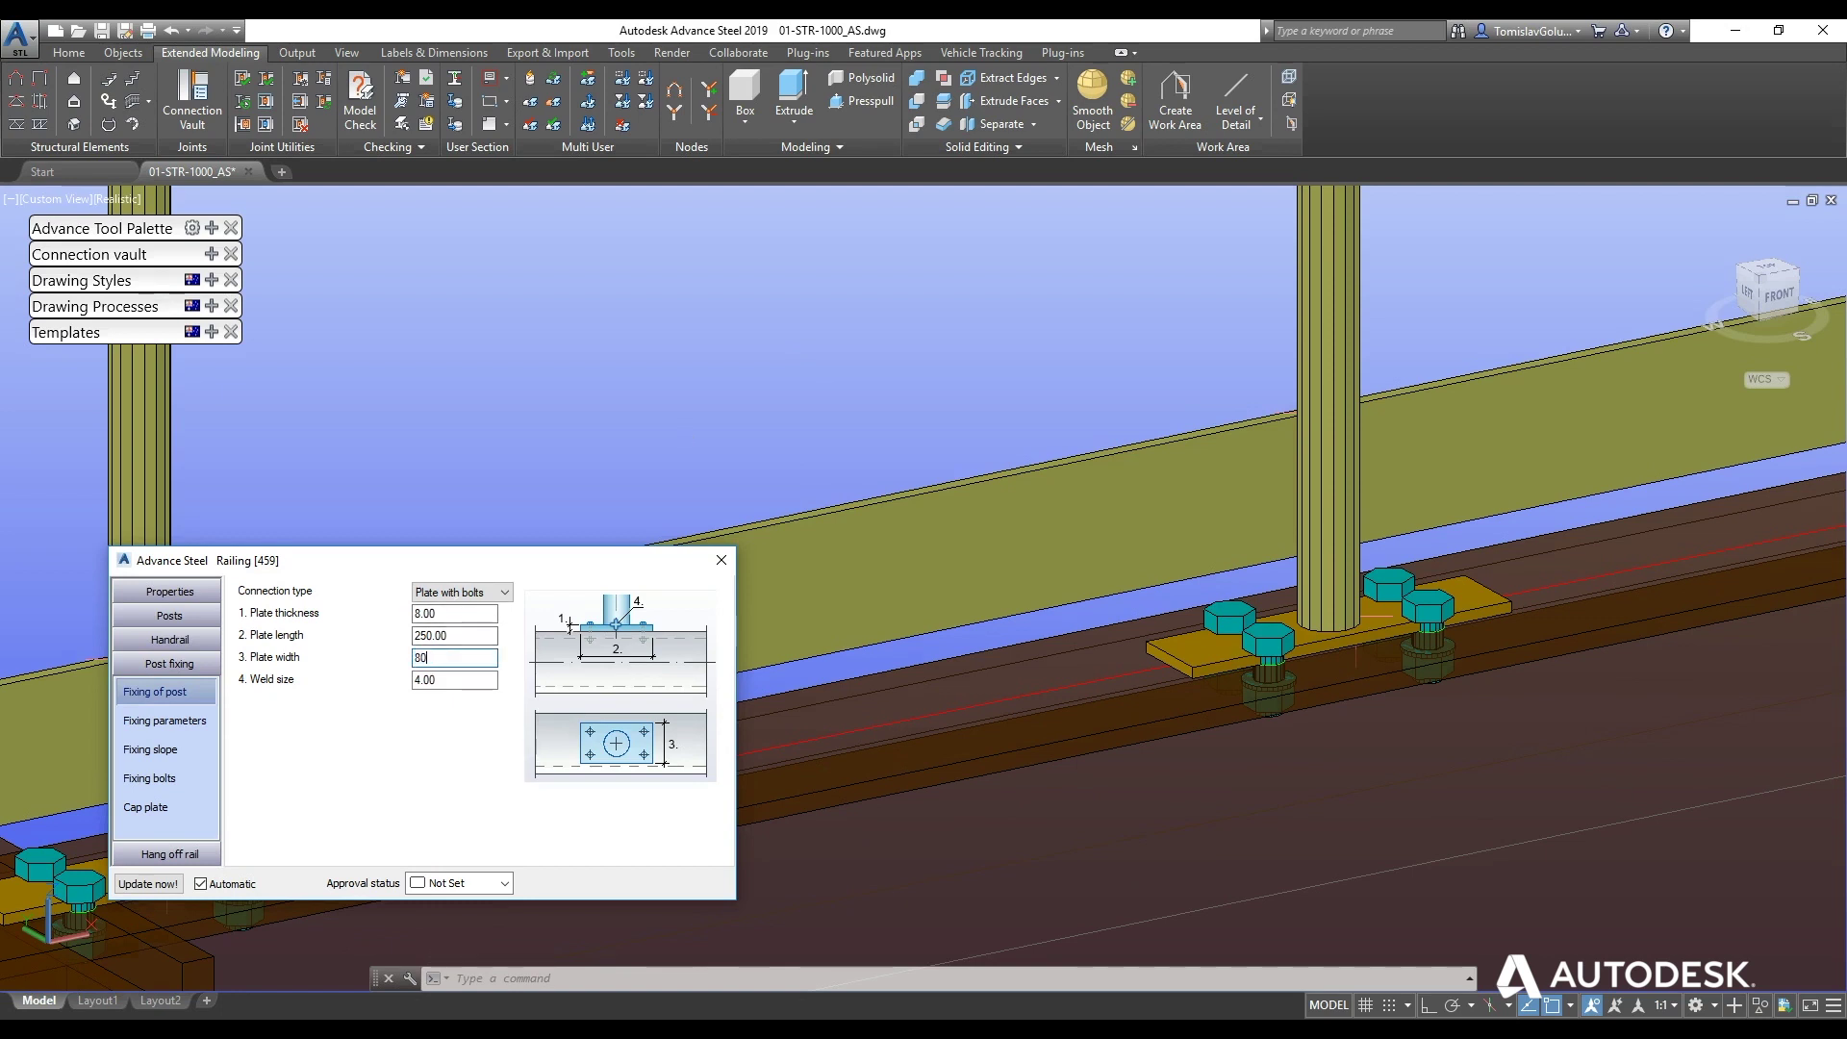
key(Tab)
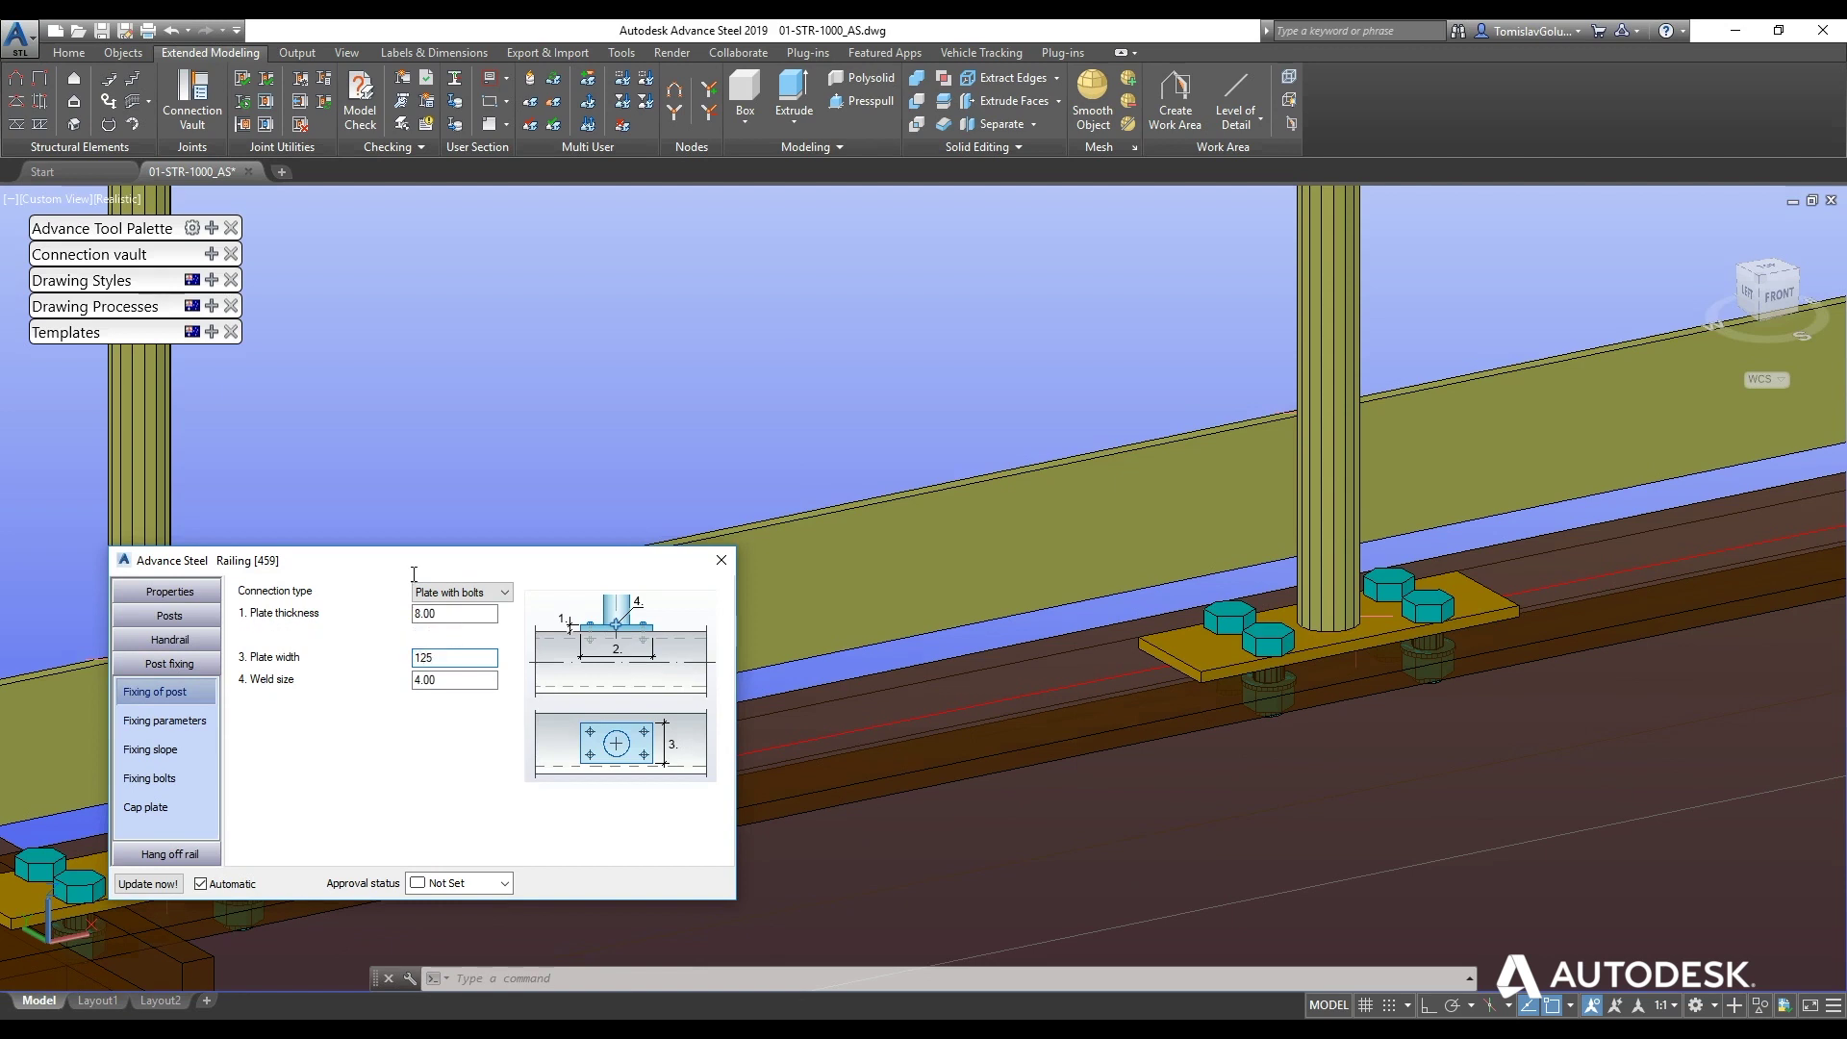
key(Tab)
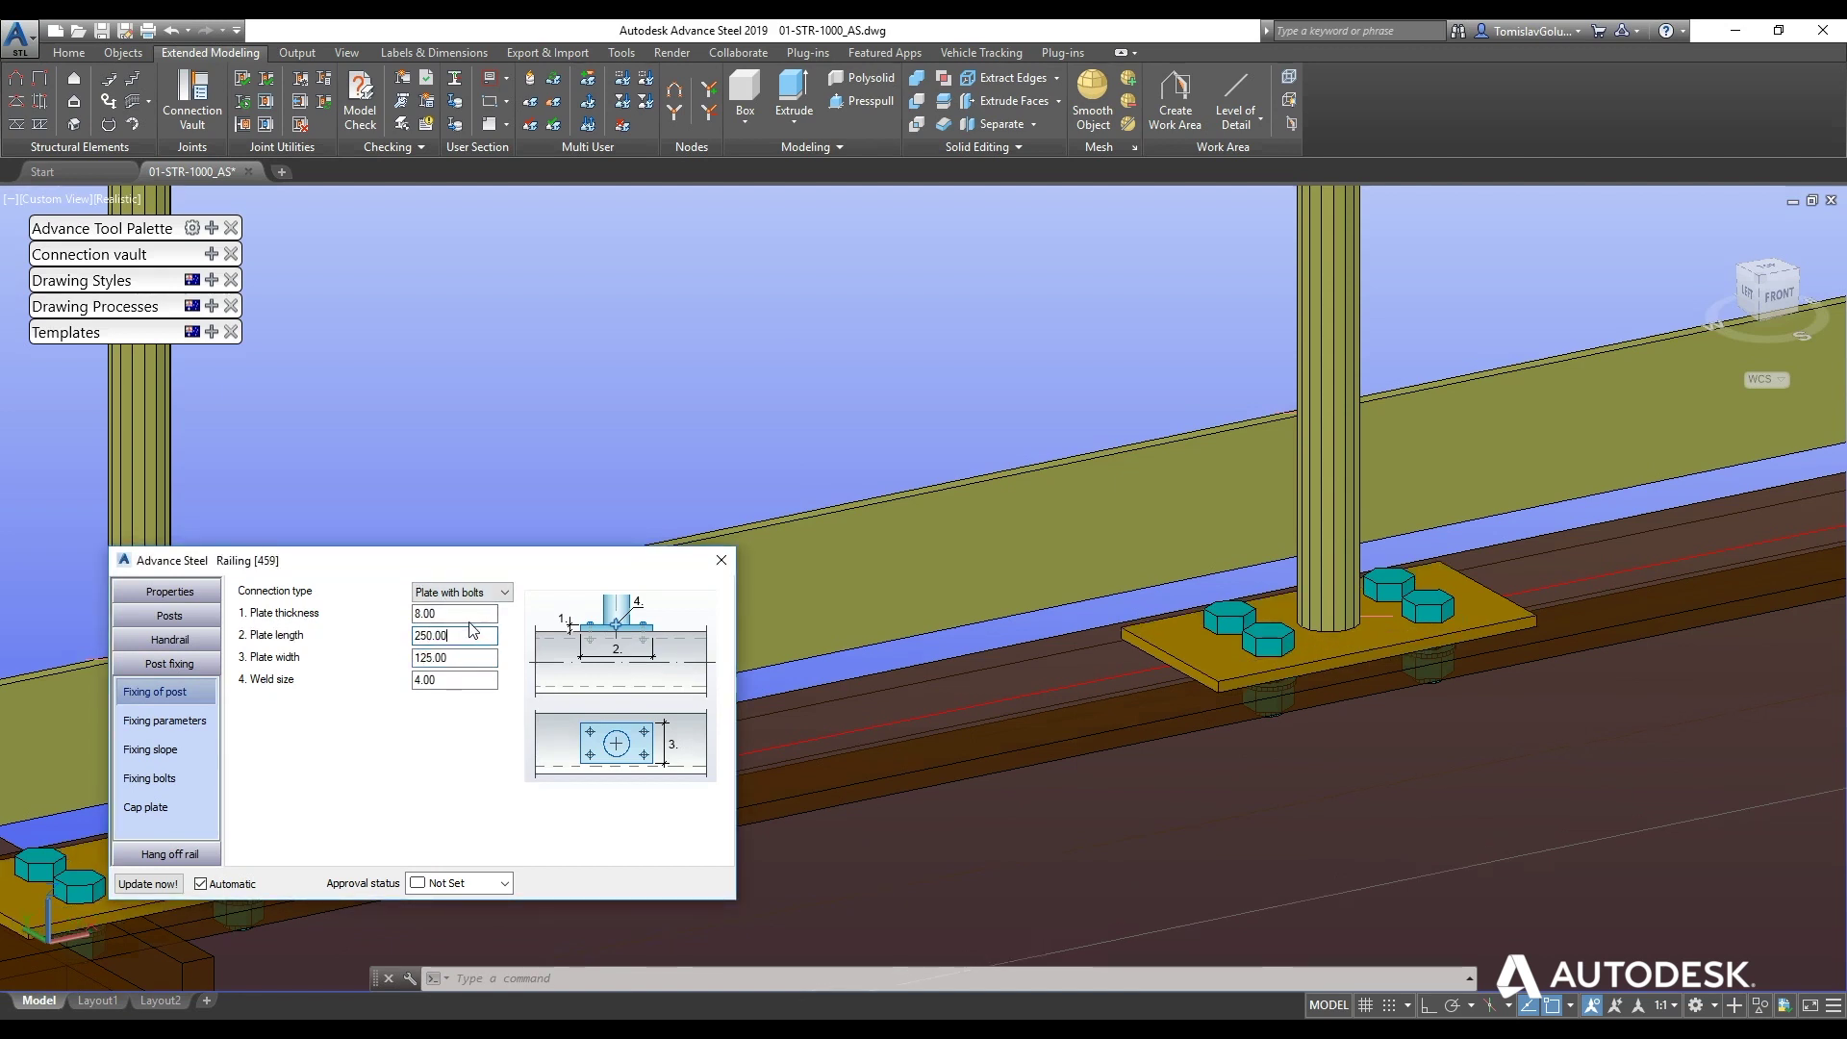
click(721, 561)
- Recentre and orbit the whole frame into view and switch the ribbon to the Home tab
scroll(886, 566, down, 12)
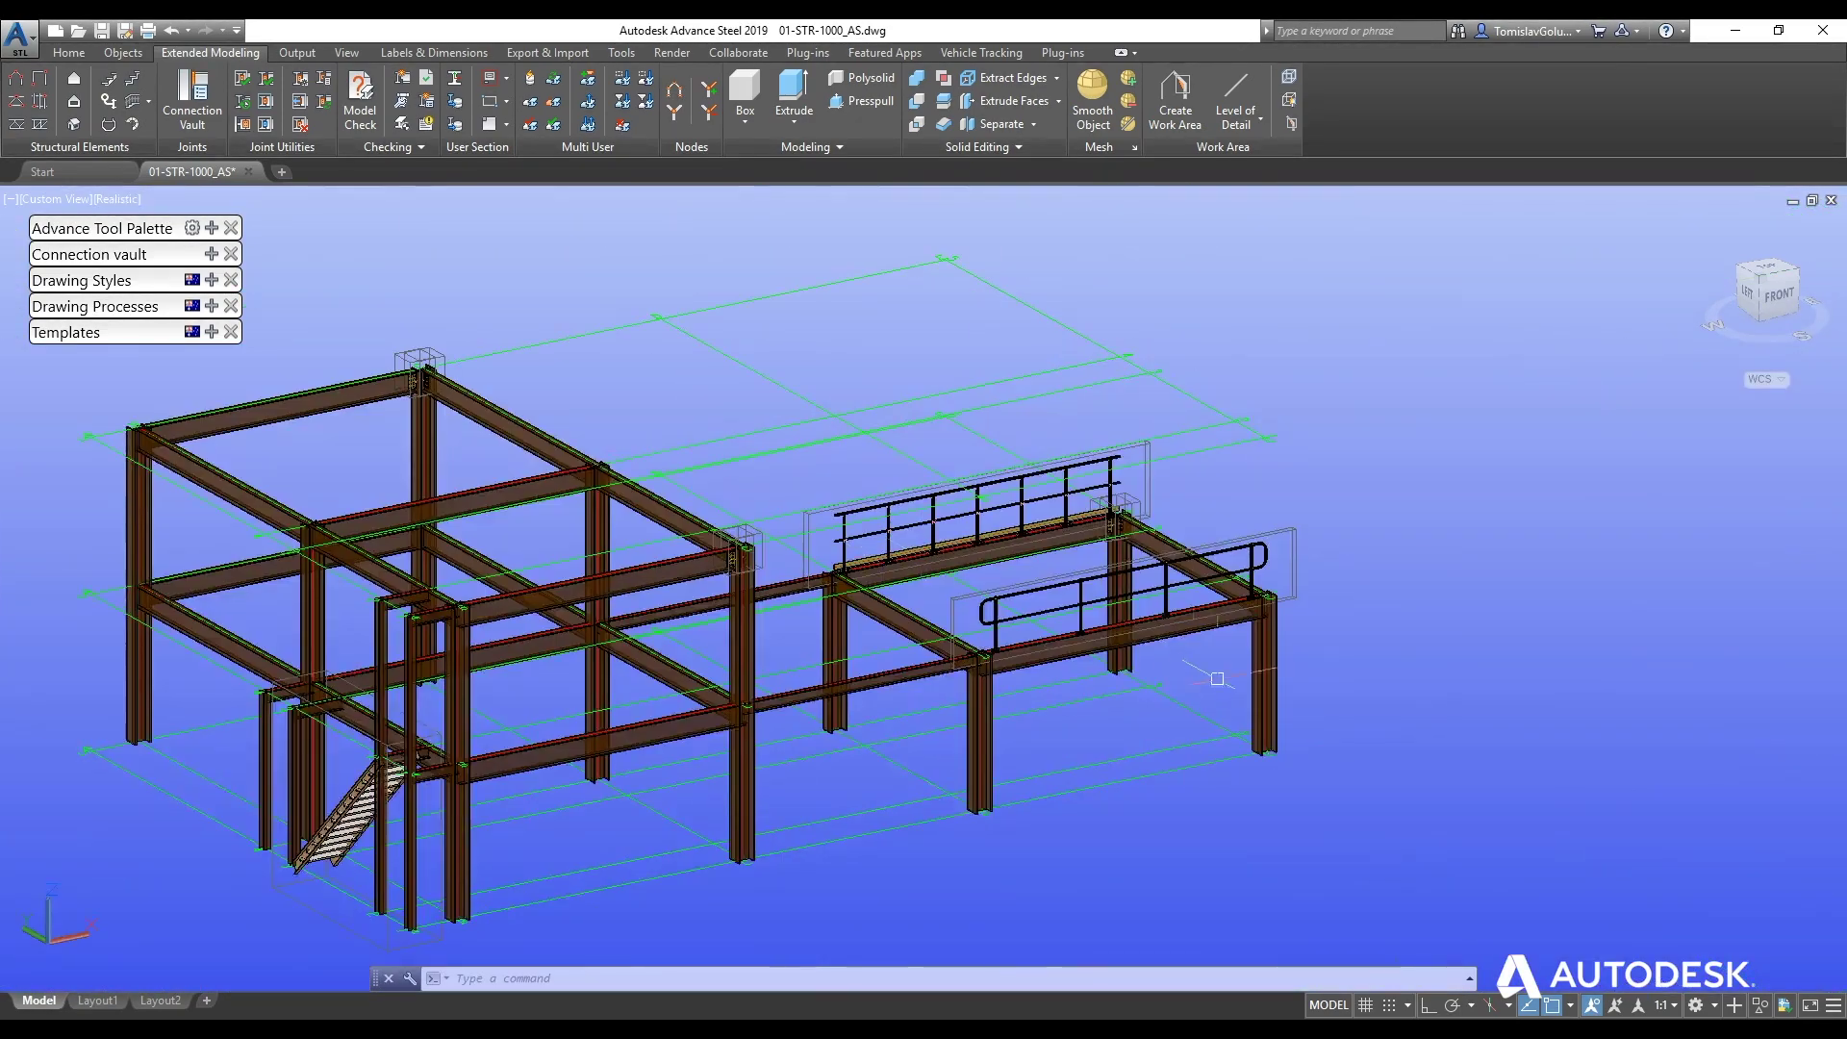
middle_drag(708, 765, 881, 680)
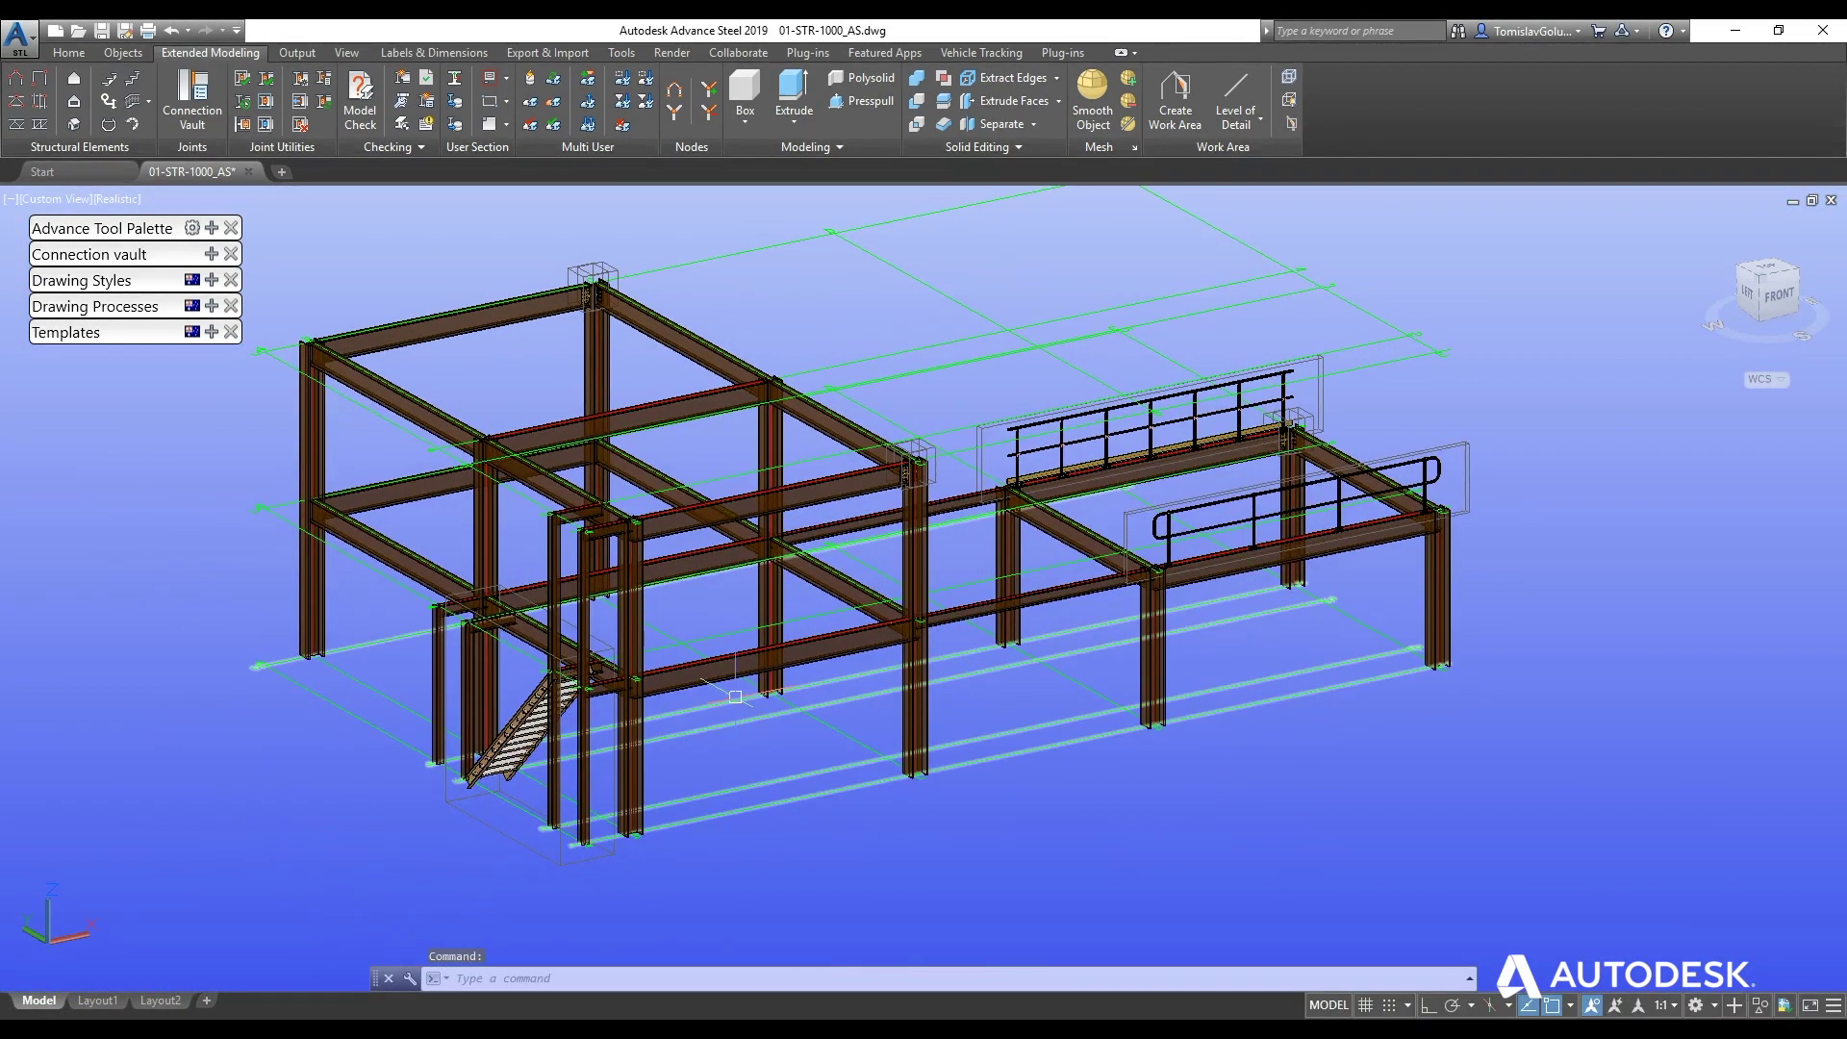
mouse_move(681, 686)
shift+middle_down()
mouse_move(910, 685)
mouse_move(706, 689)
shift+middle_up()
click(77, 54)
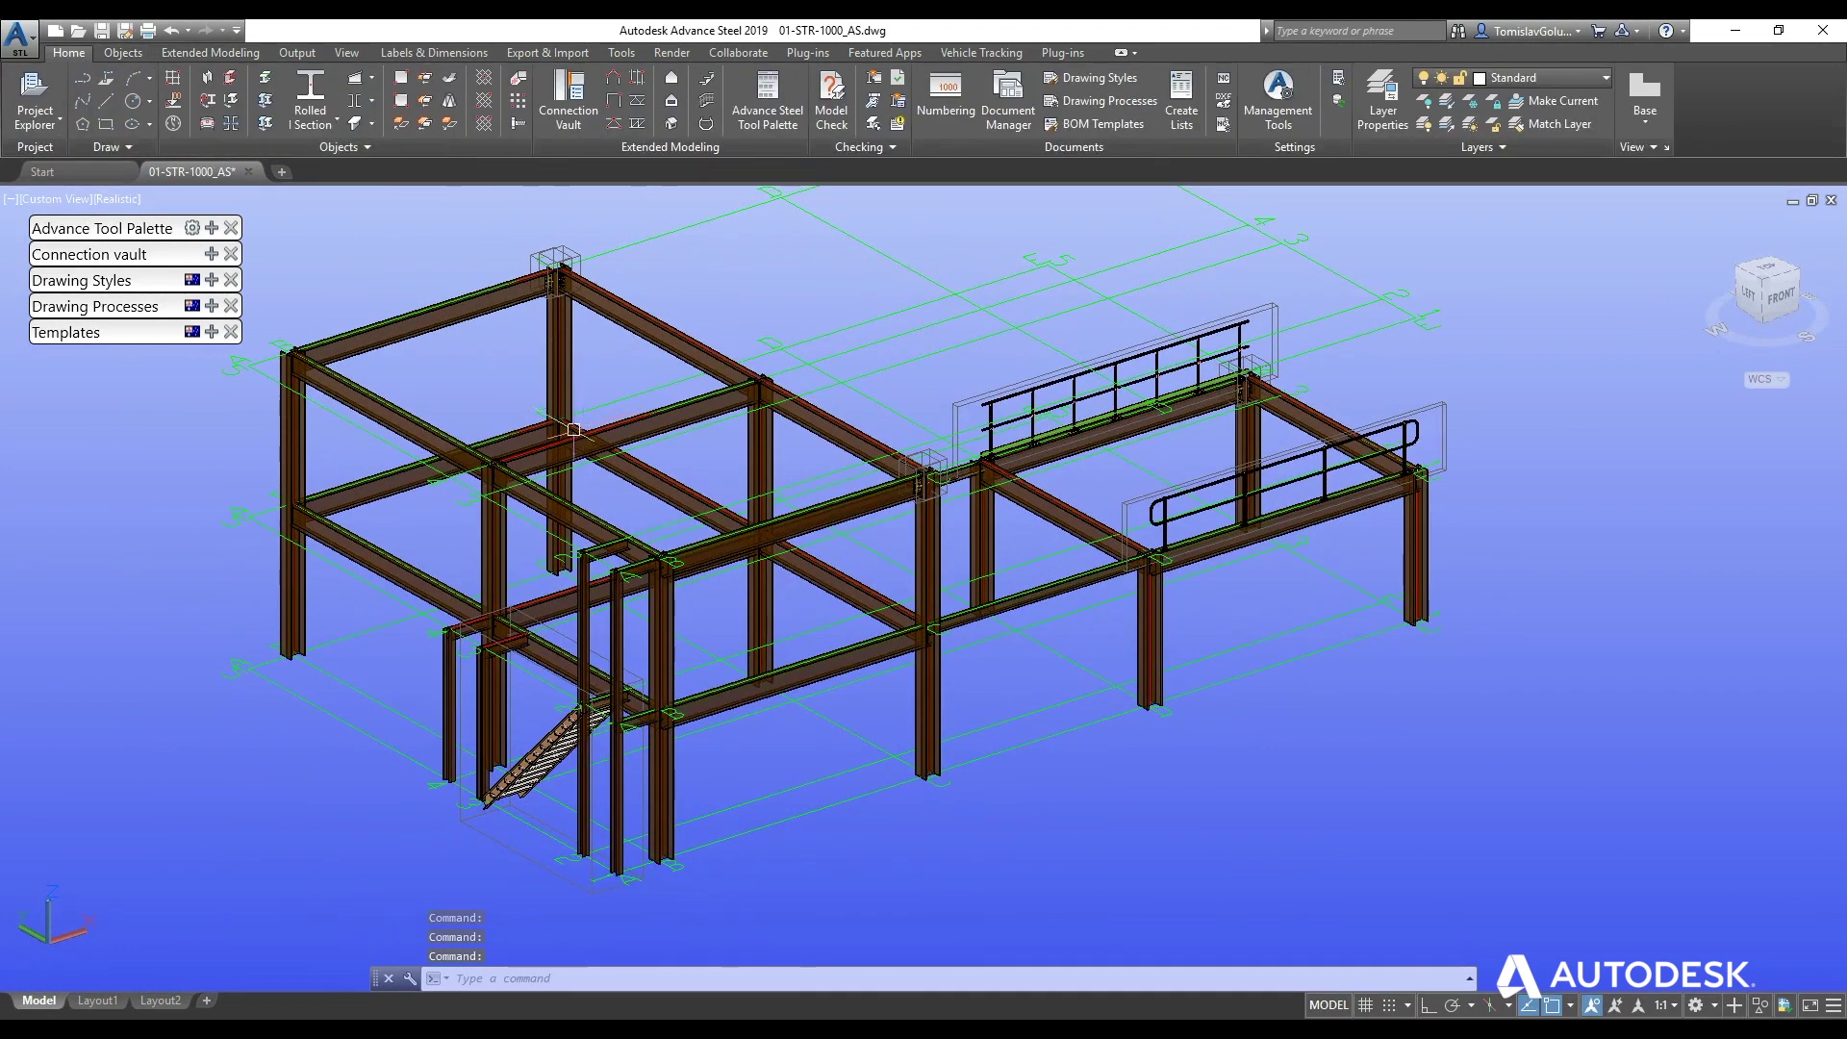
middle_drag(682, 414, 673, 462)
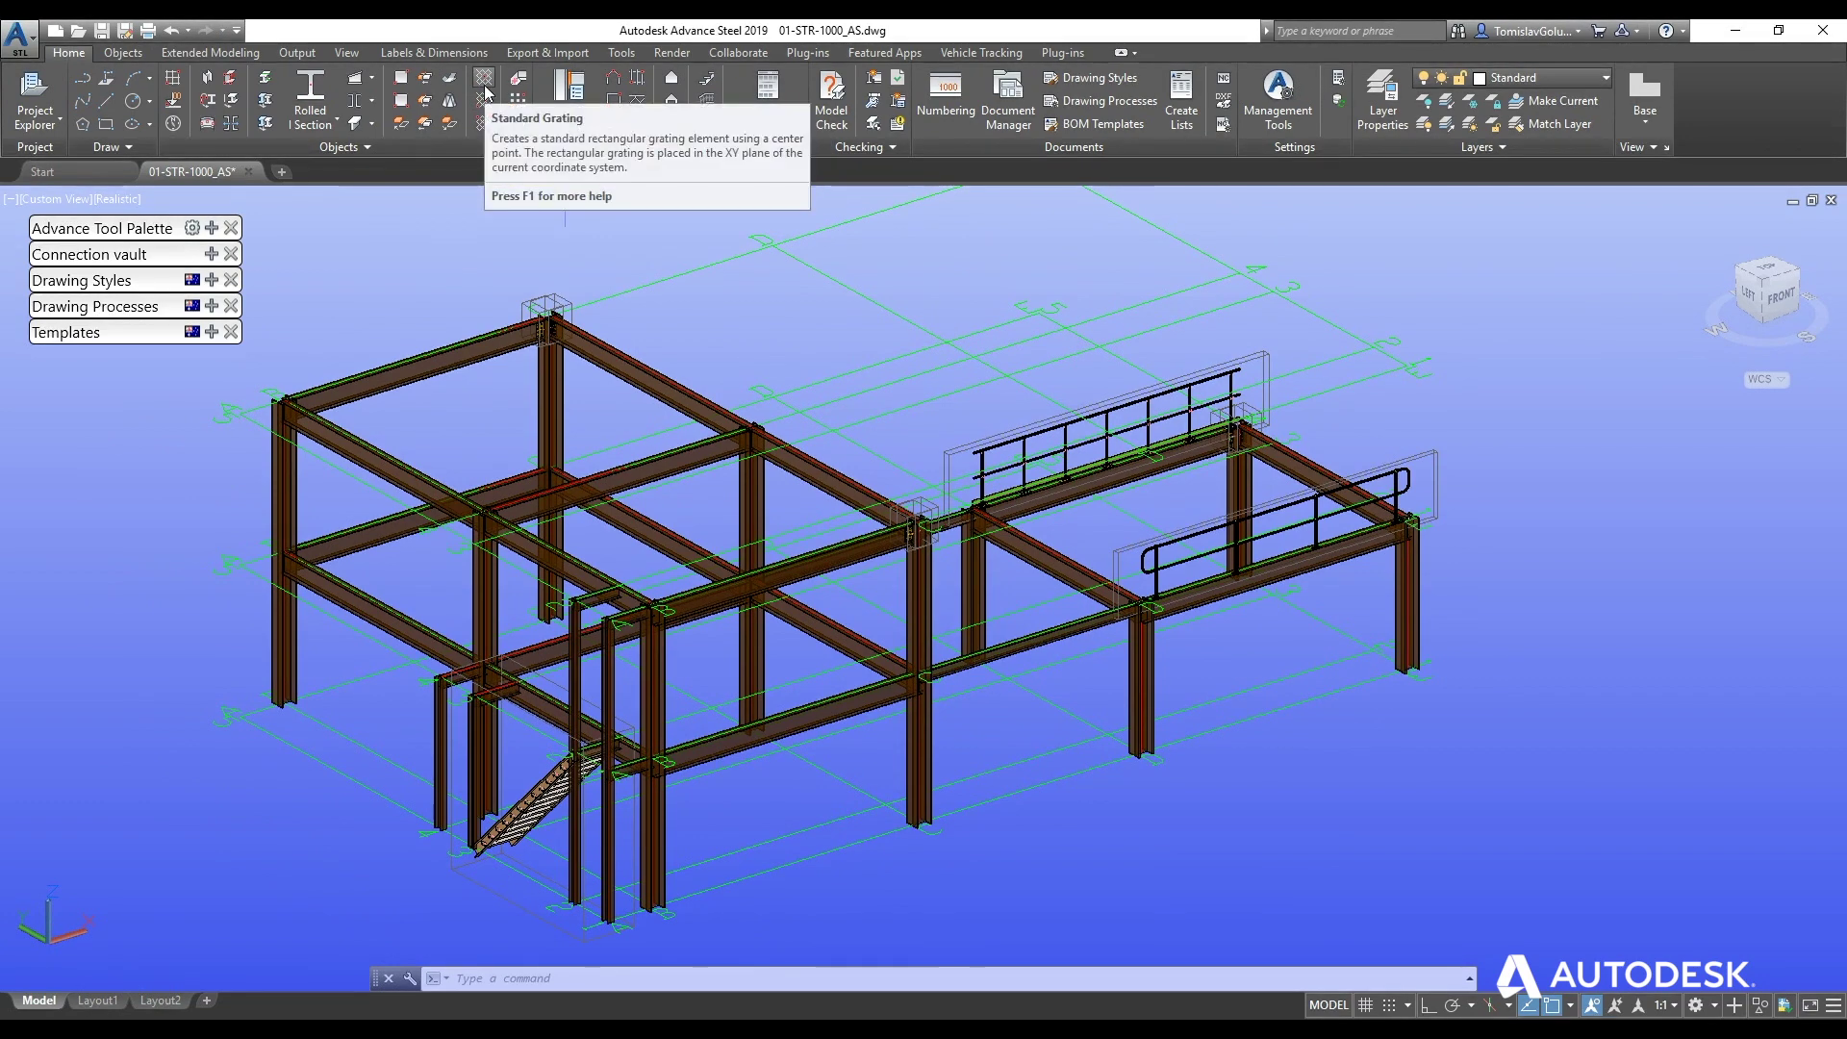
- Place a standard Webforge F325M 32x5 grating centred on a beam's midpoint
click(484, 79)
scroll(279, 380, up, 5)
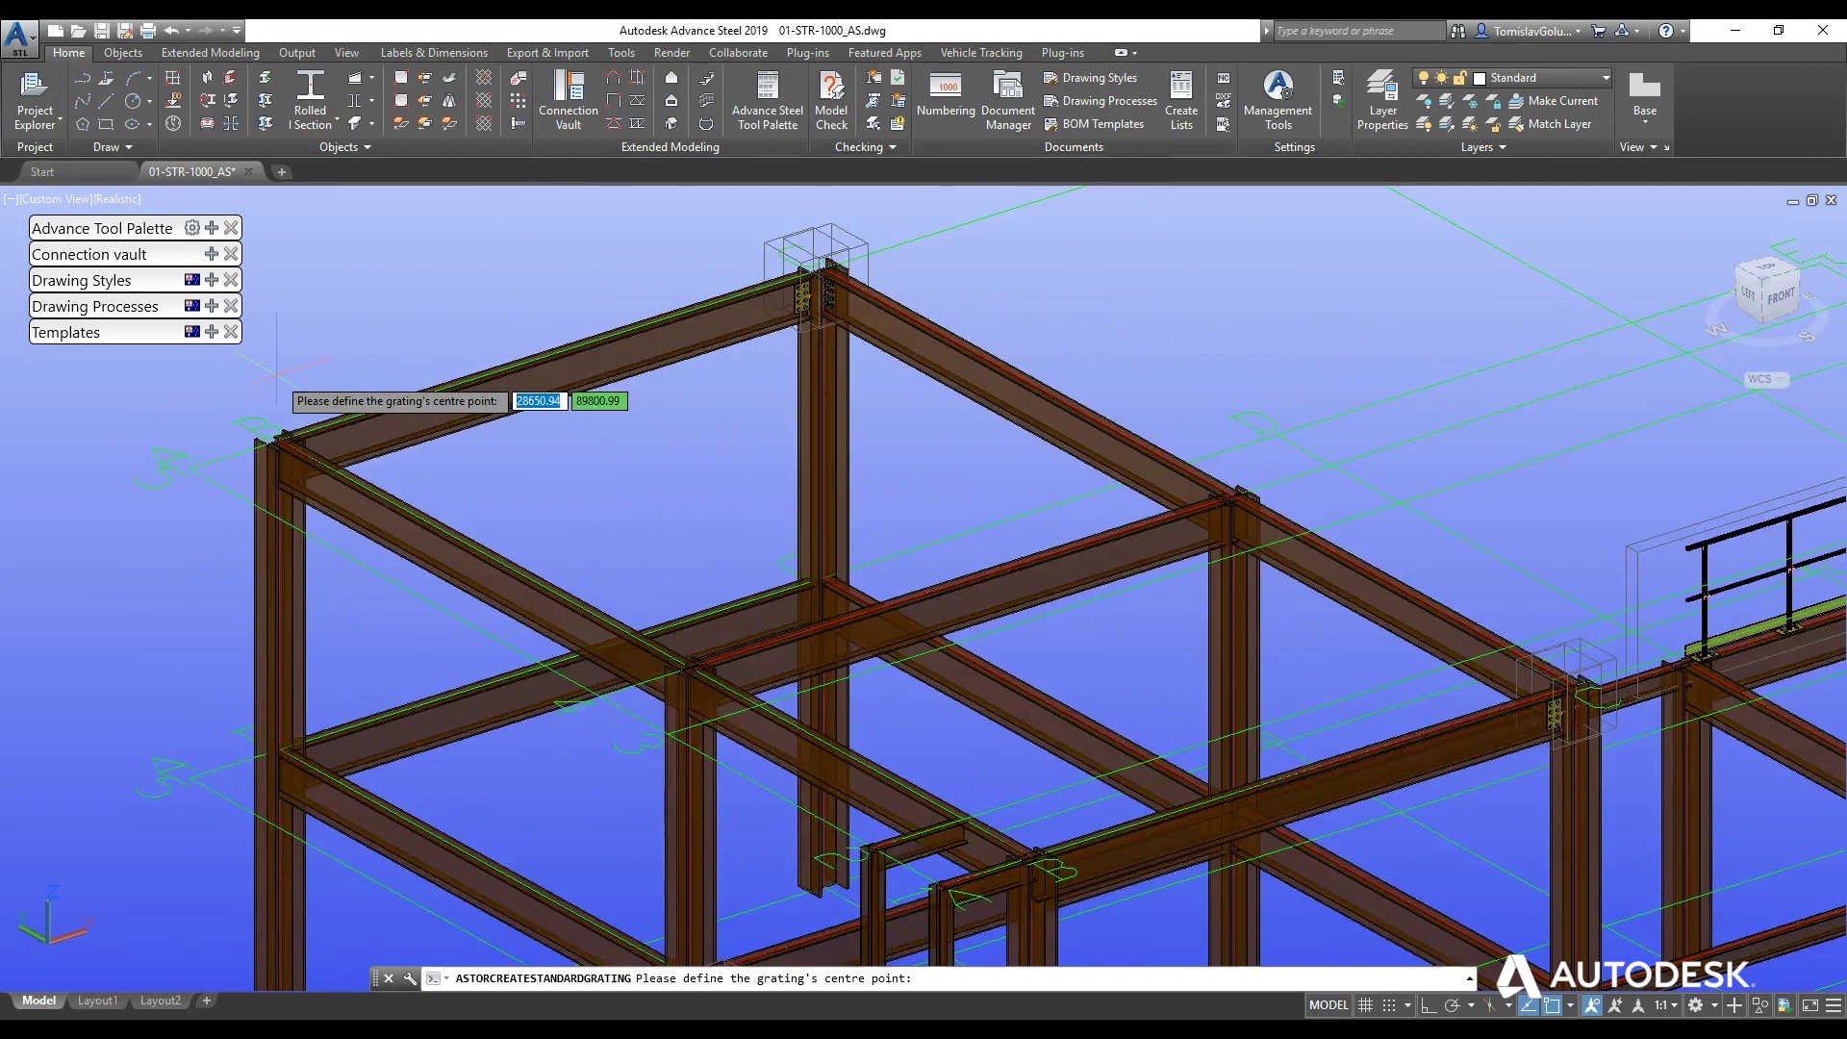
scroll(286, 385, up, 4)
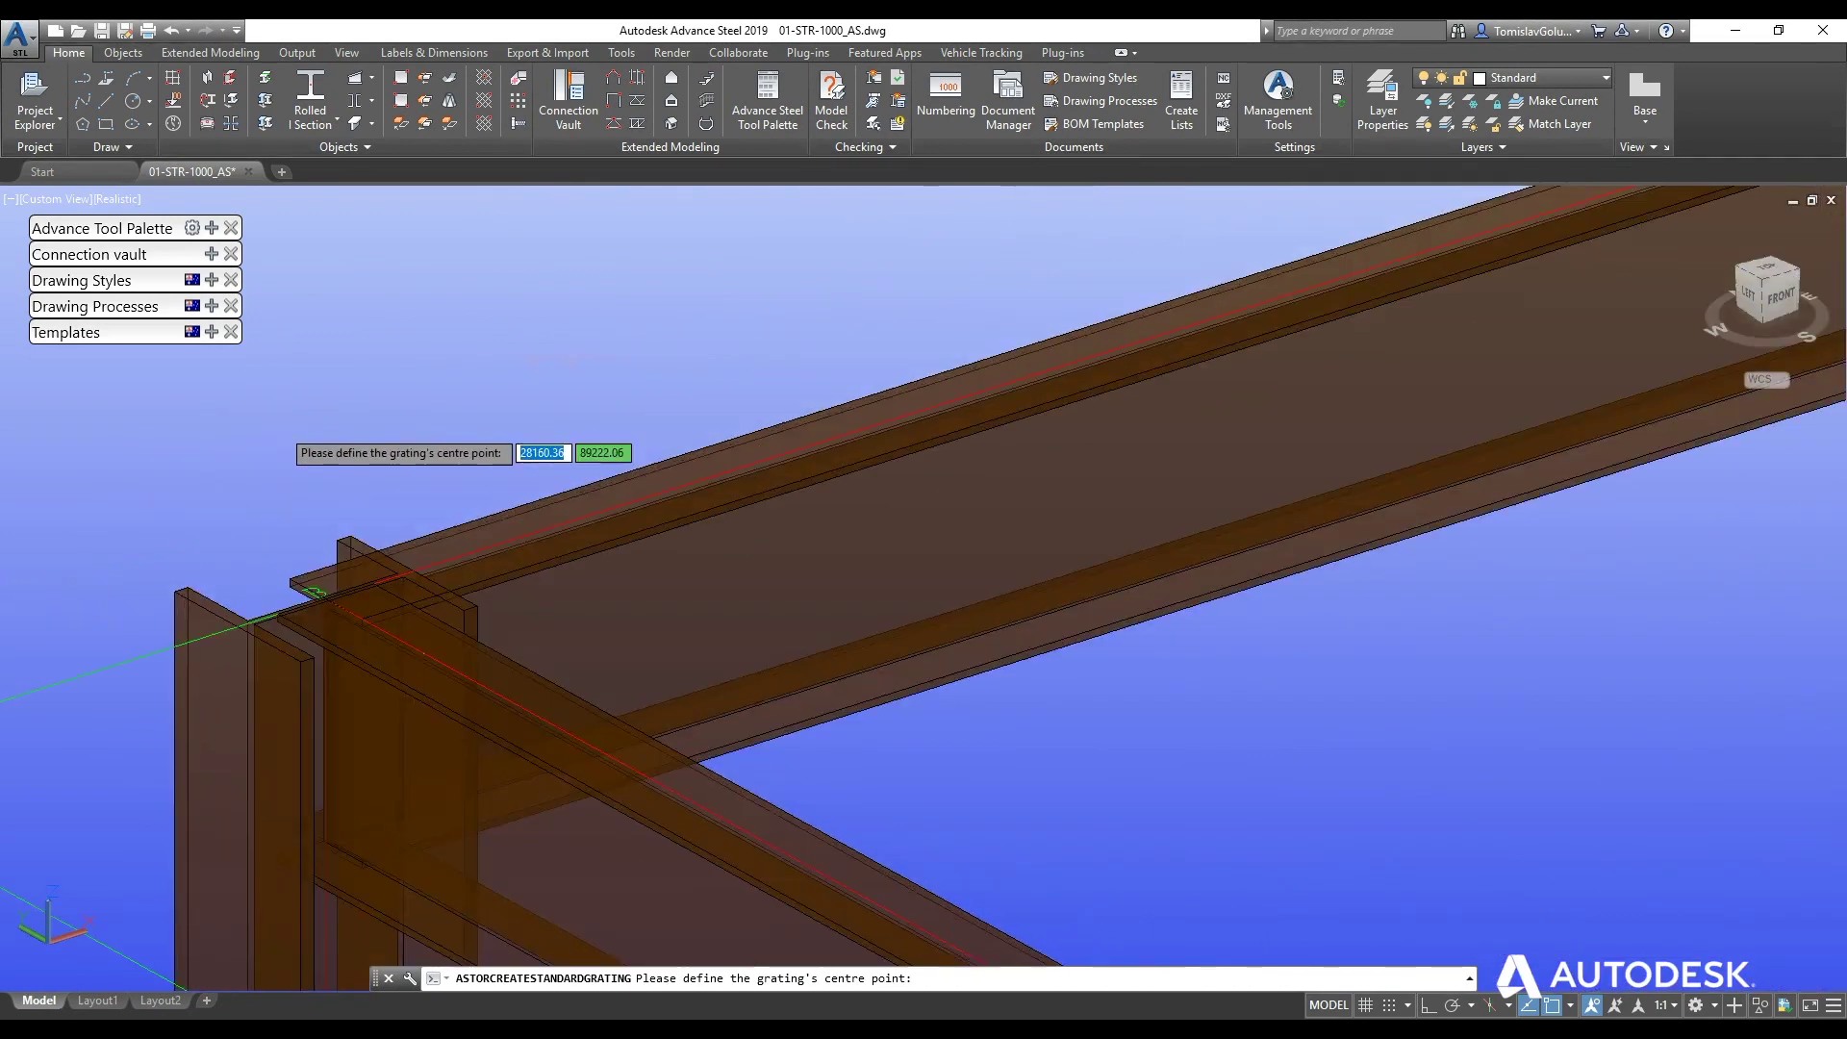
scroll(289, 420, down, 6)
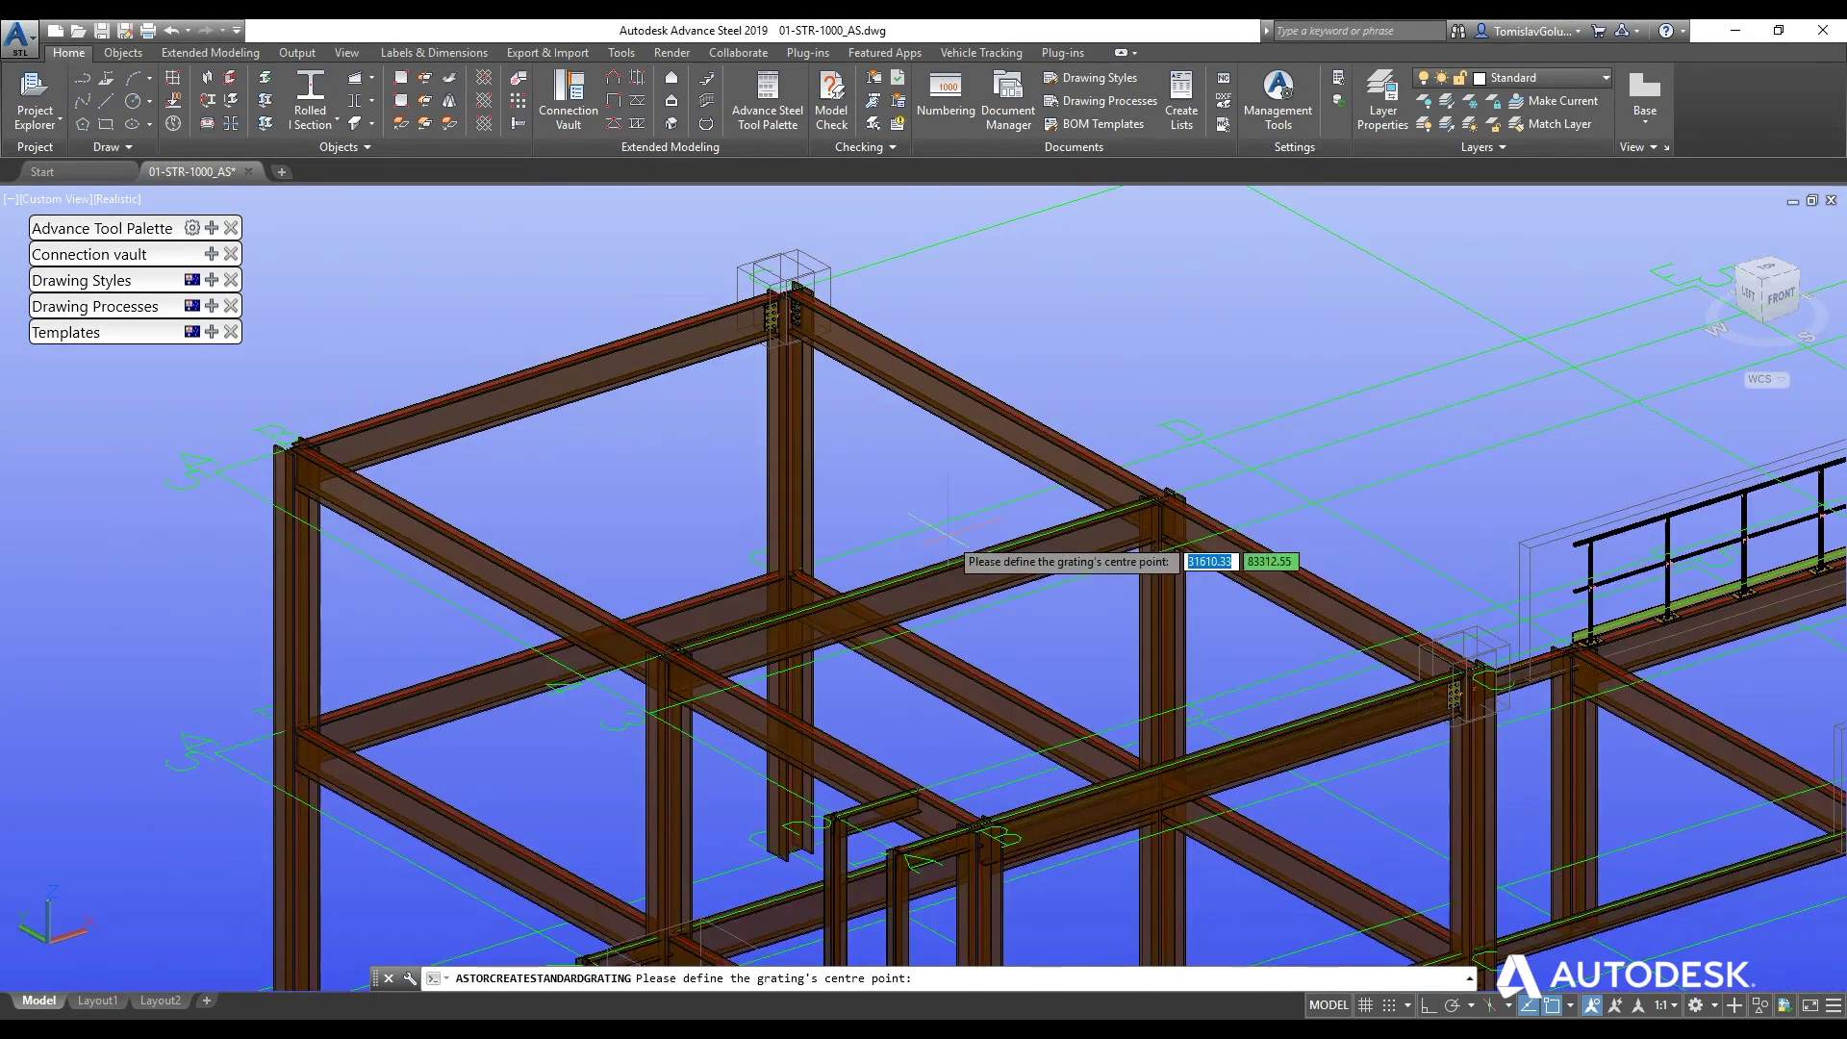
scroll(932, 589, up, 4)
scroll(931, 588, up, 2)
text(id)
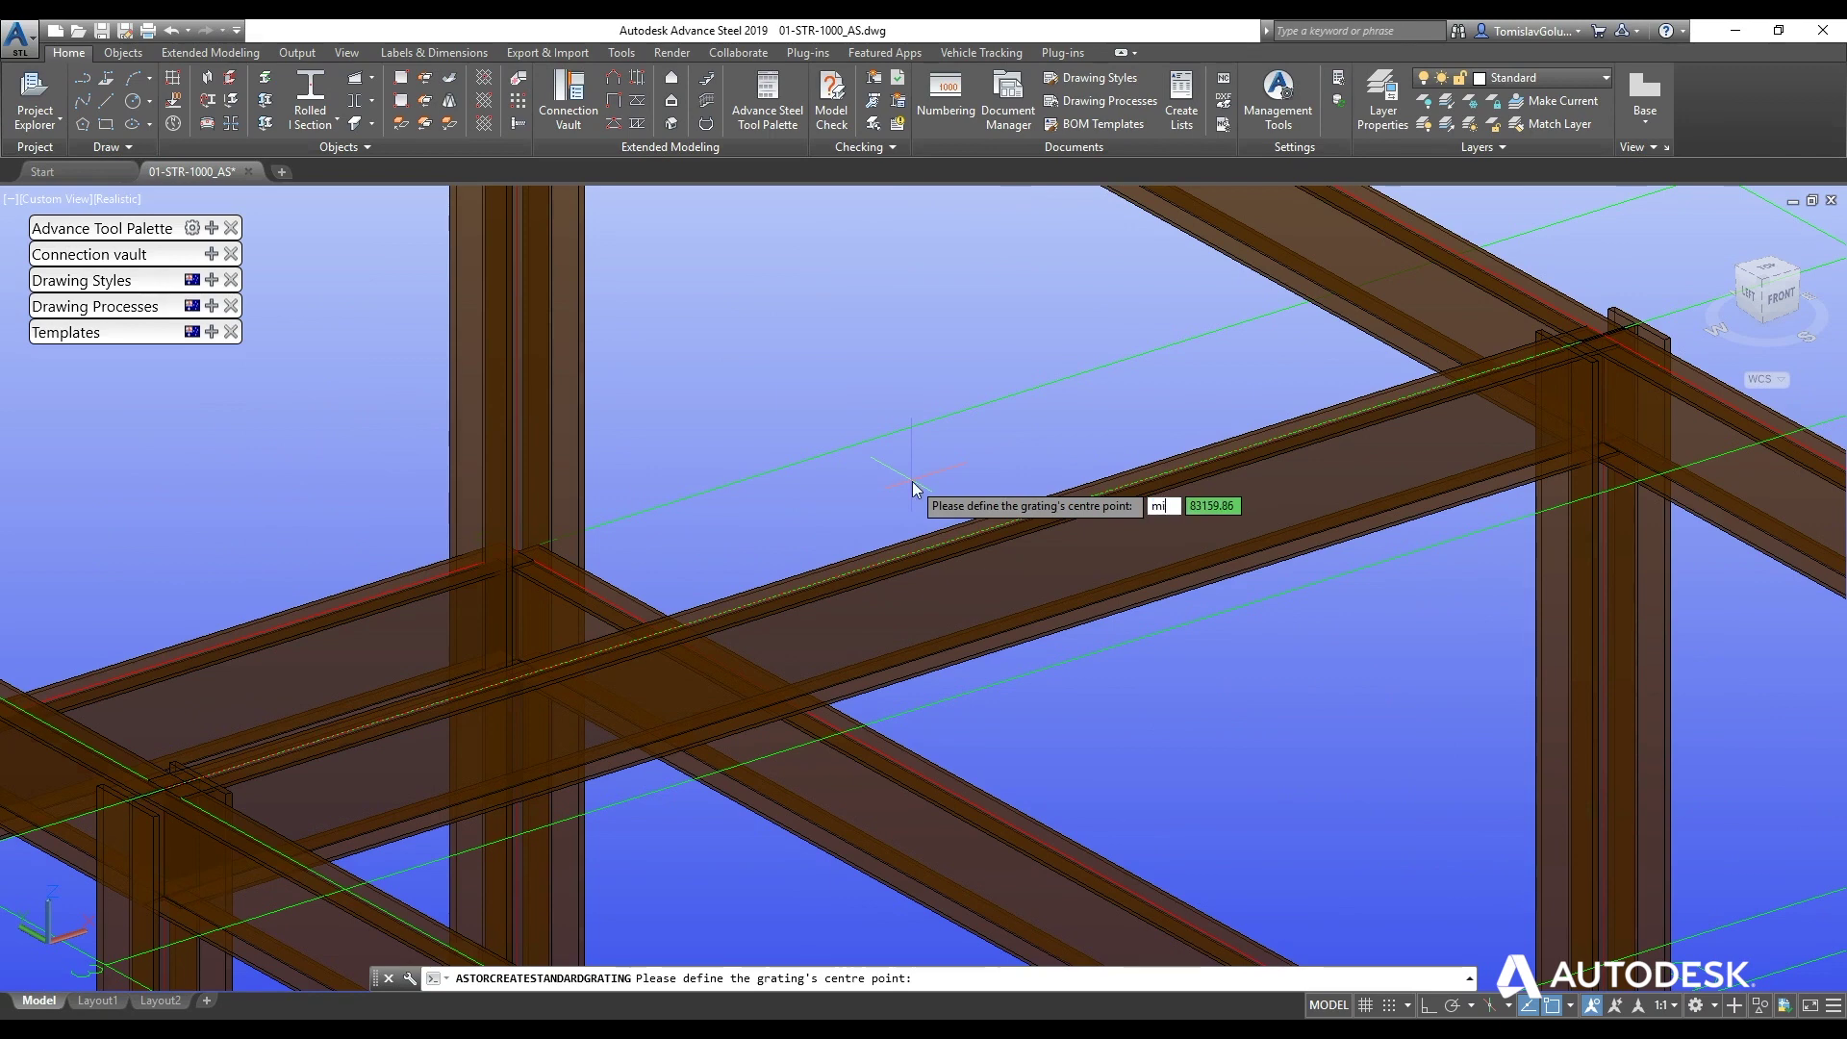
key(Return)
scroll(870, 527, up, 3)
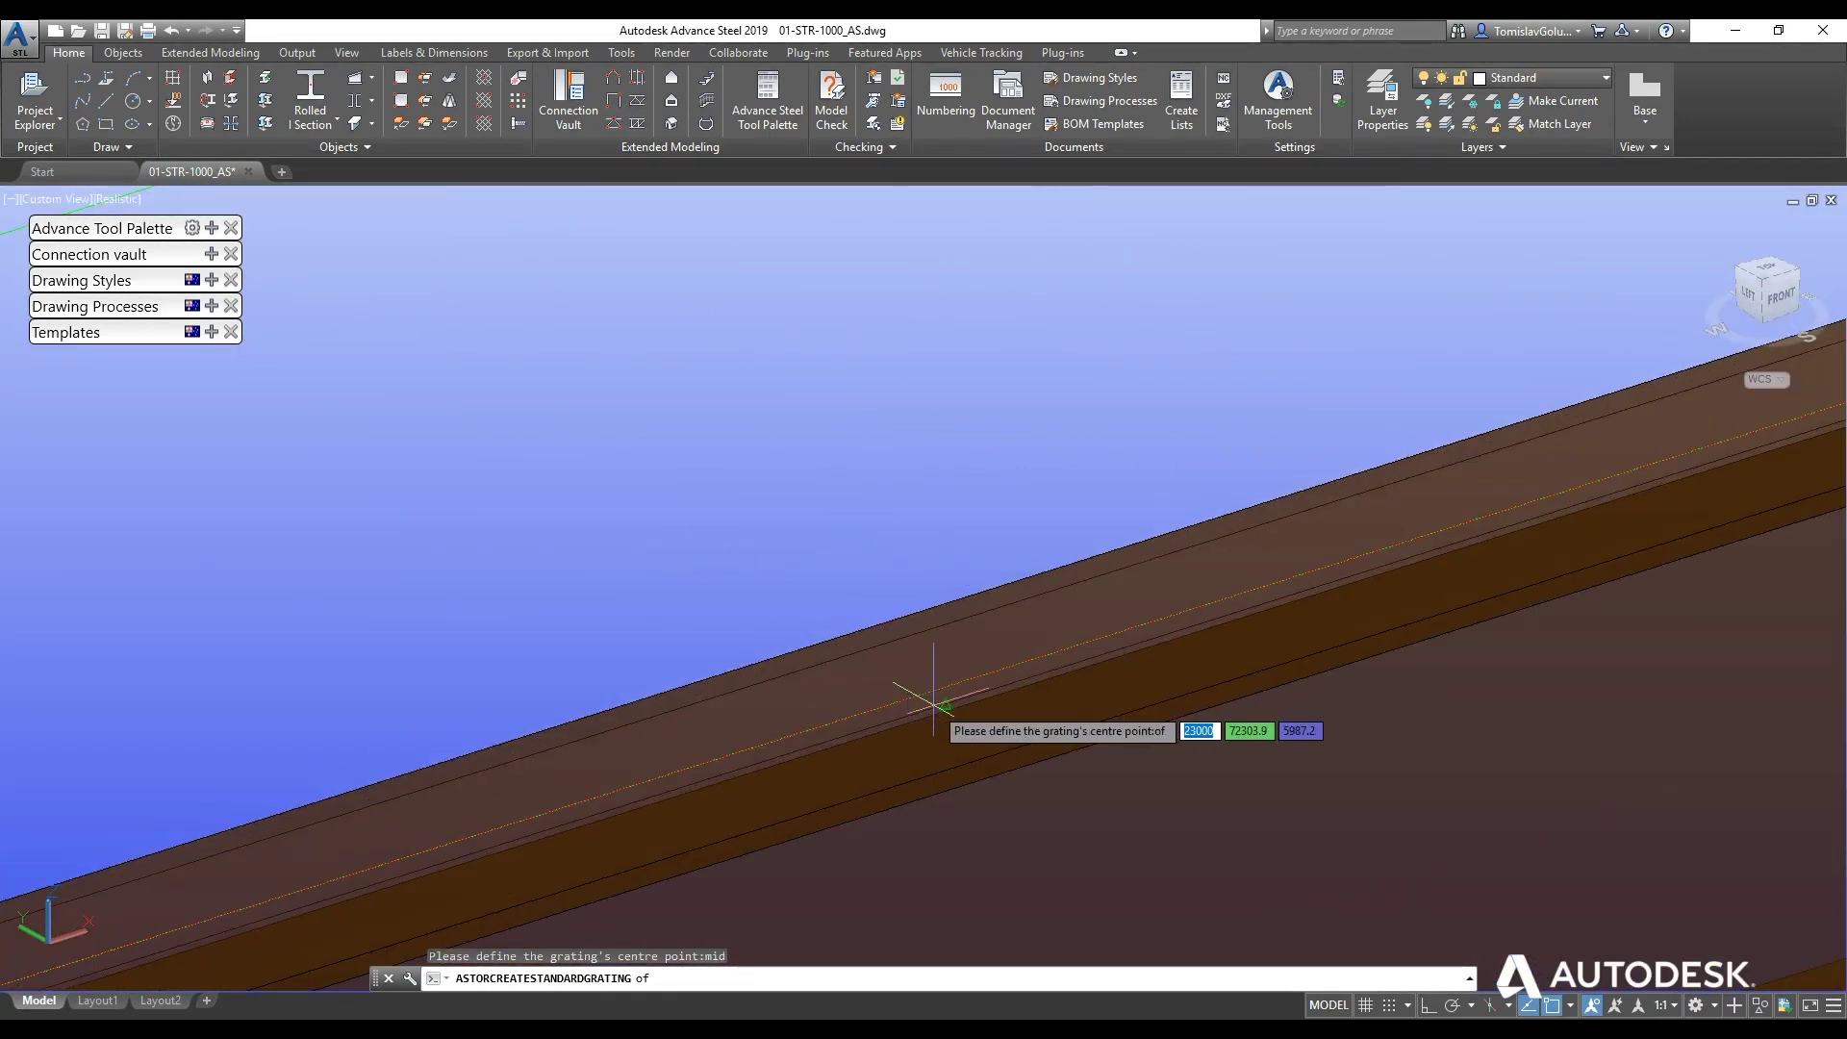
click(855, 435)
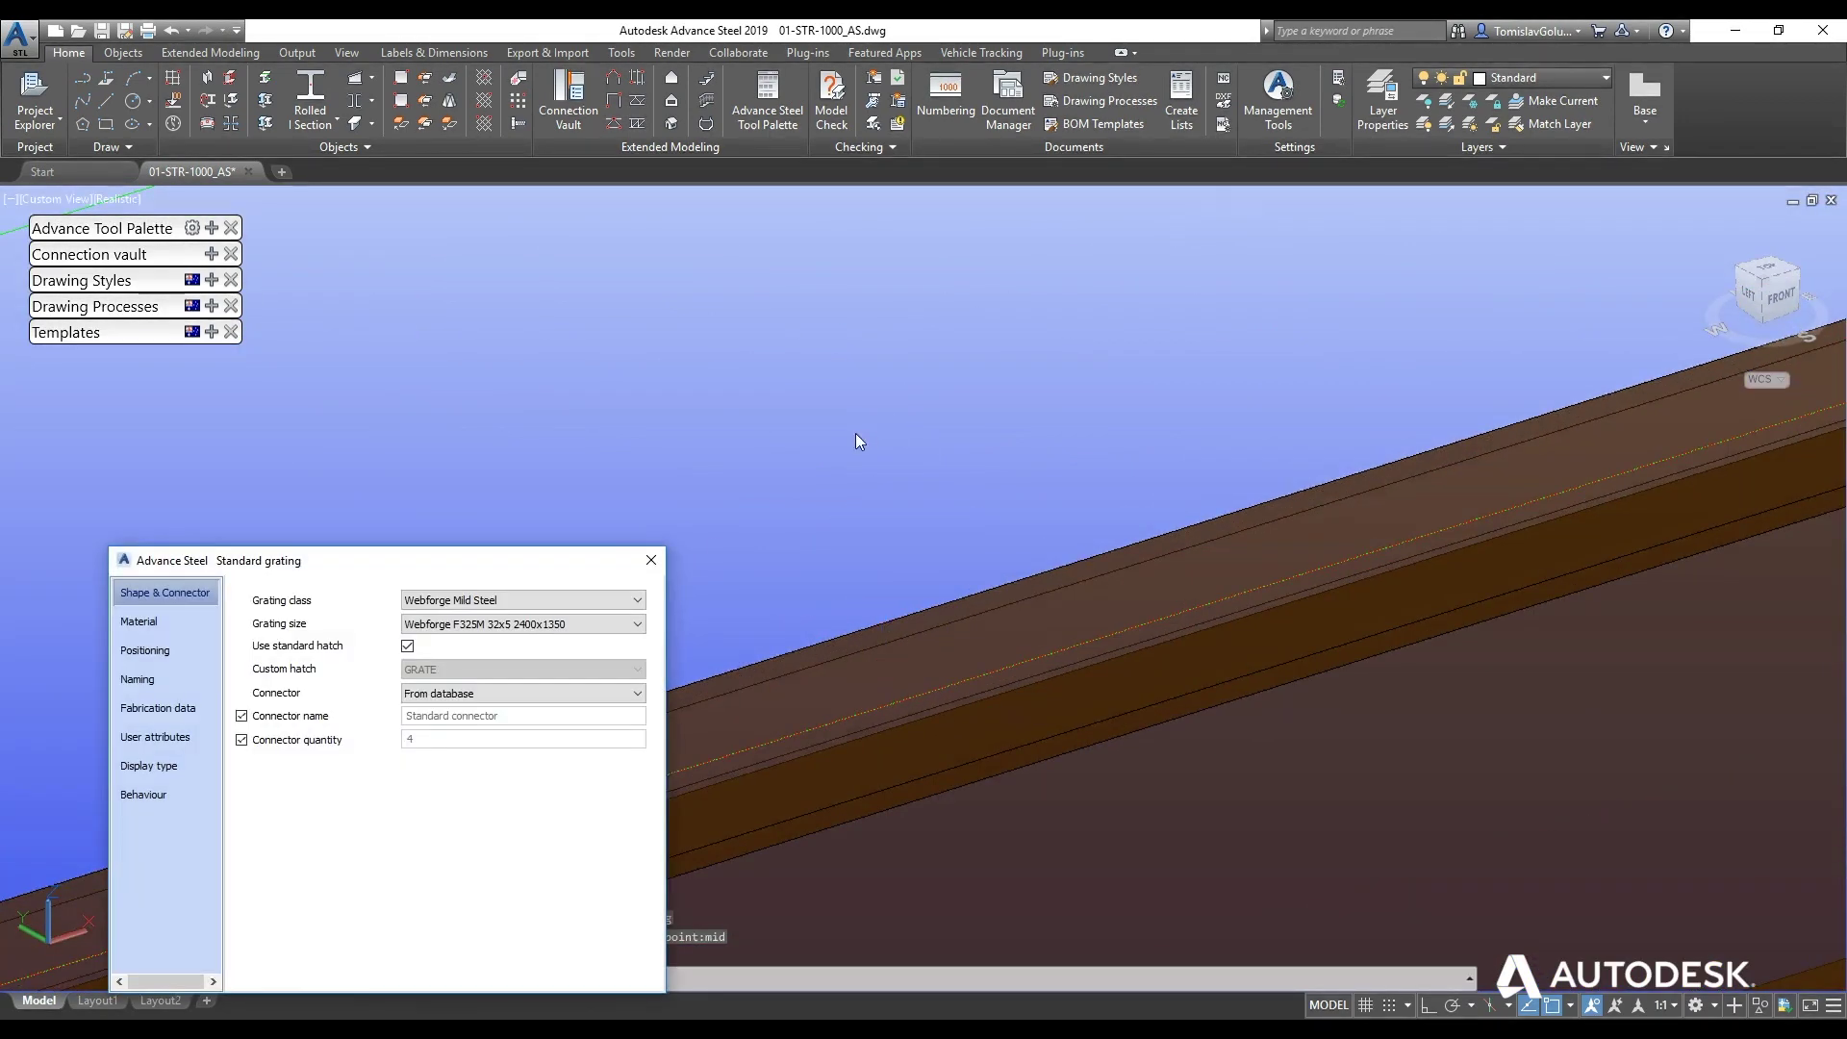
- Close the grating settings and orbit to see it lying below the frame
click(651, 559)
scroll(755, 465, down, 5)
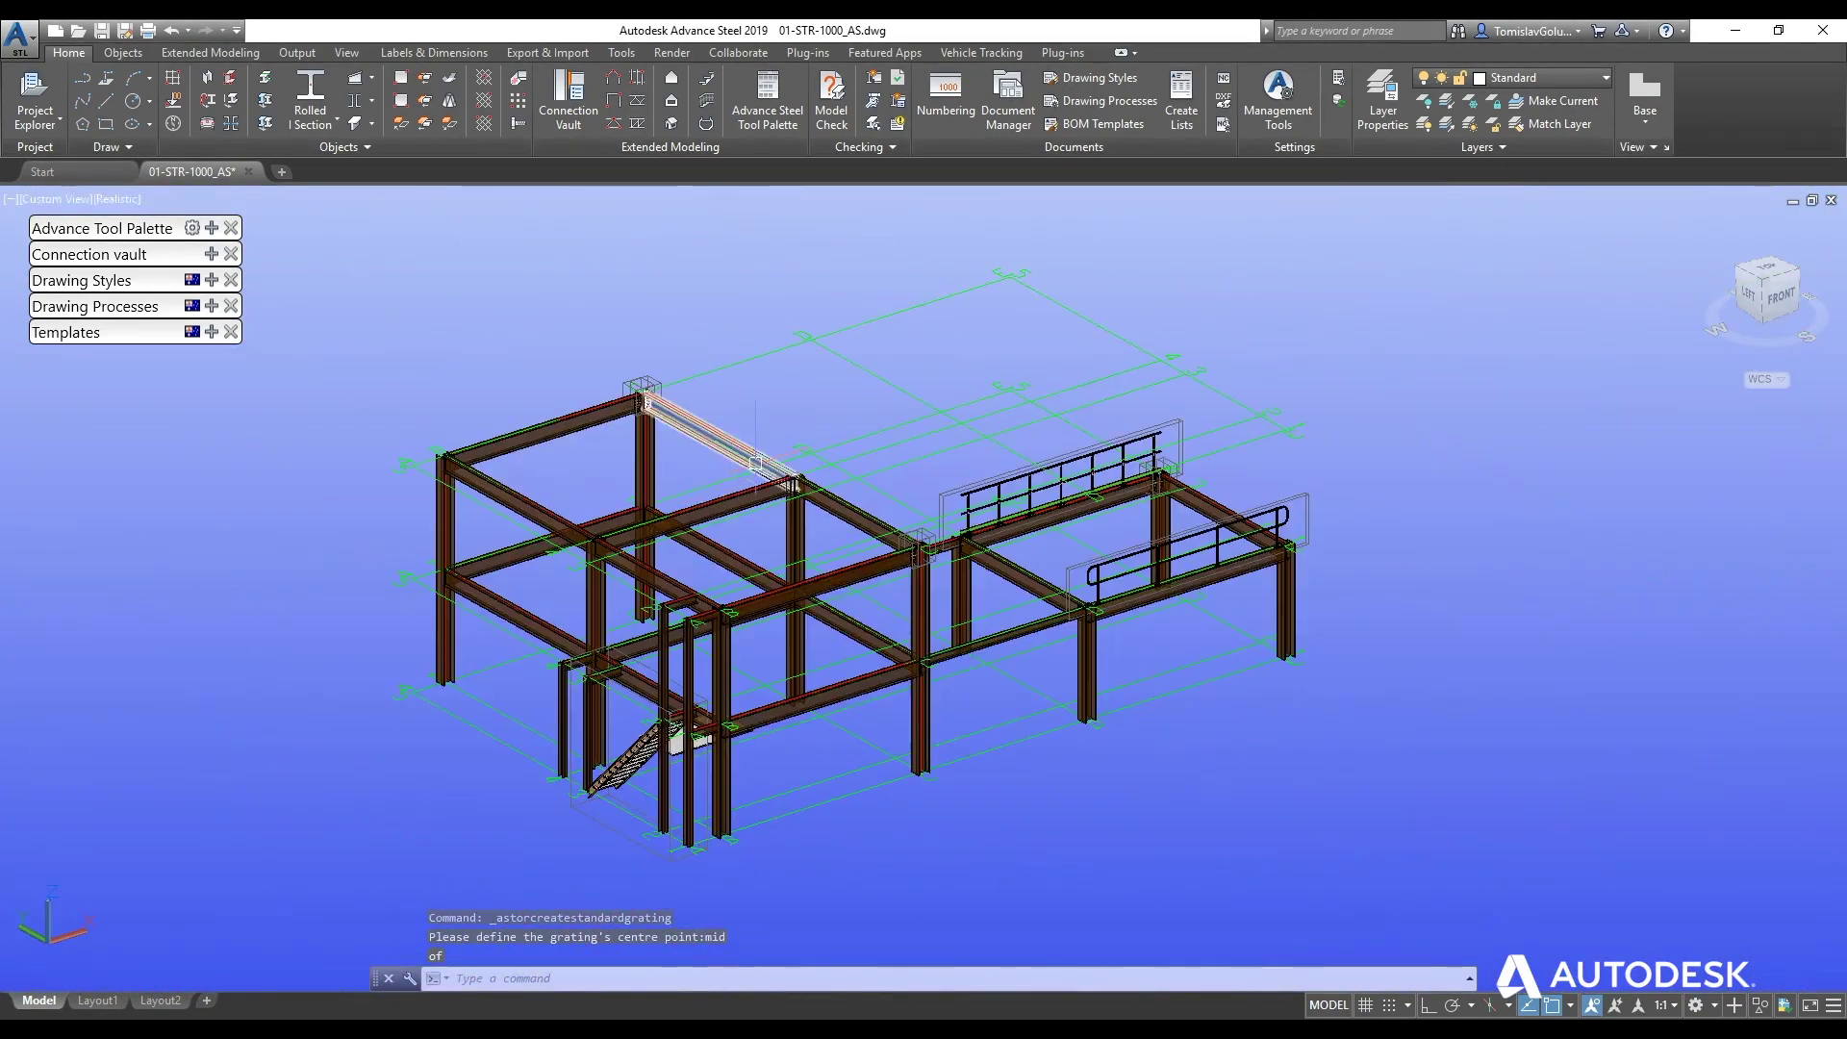
mouse_move(731, 754)
shift+middle_down()
mouse_move(798, 769)
mouse_move(758, 744)
shift+middle_up()
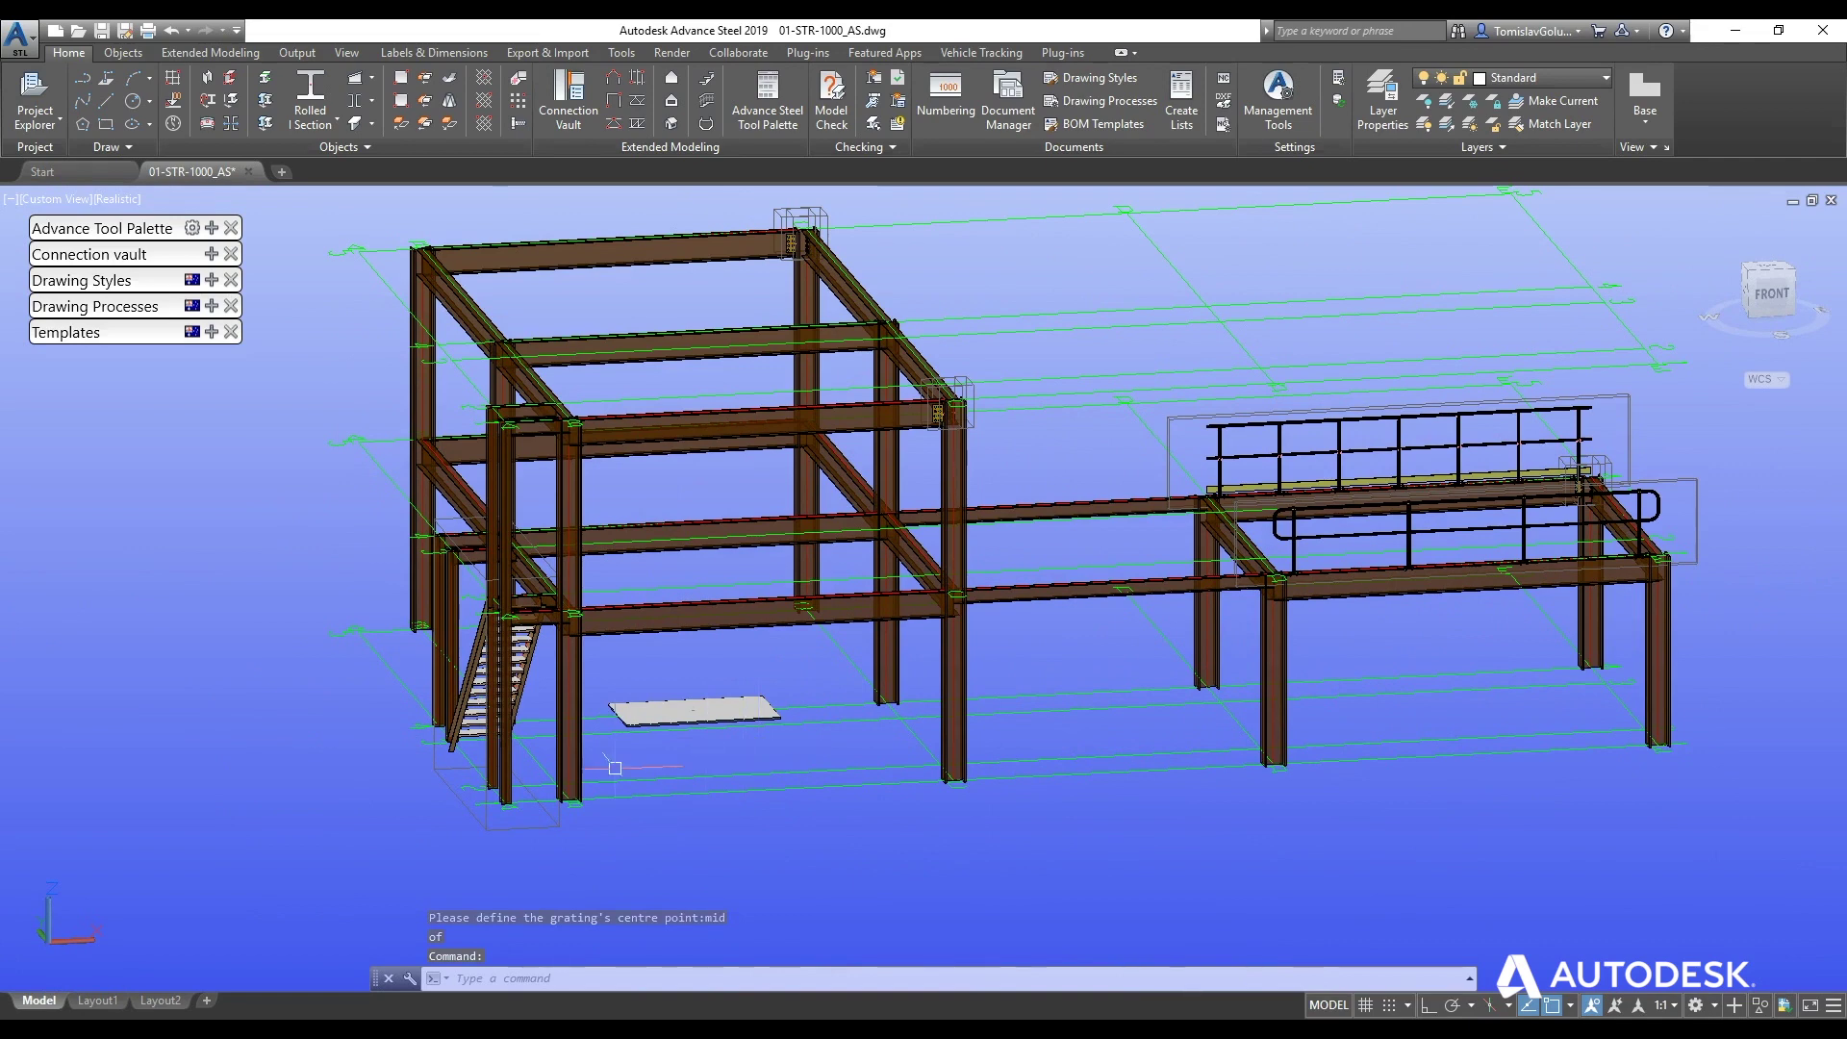
scroll(691, 743, up, 2)
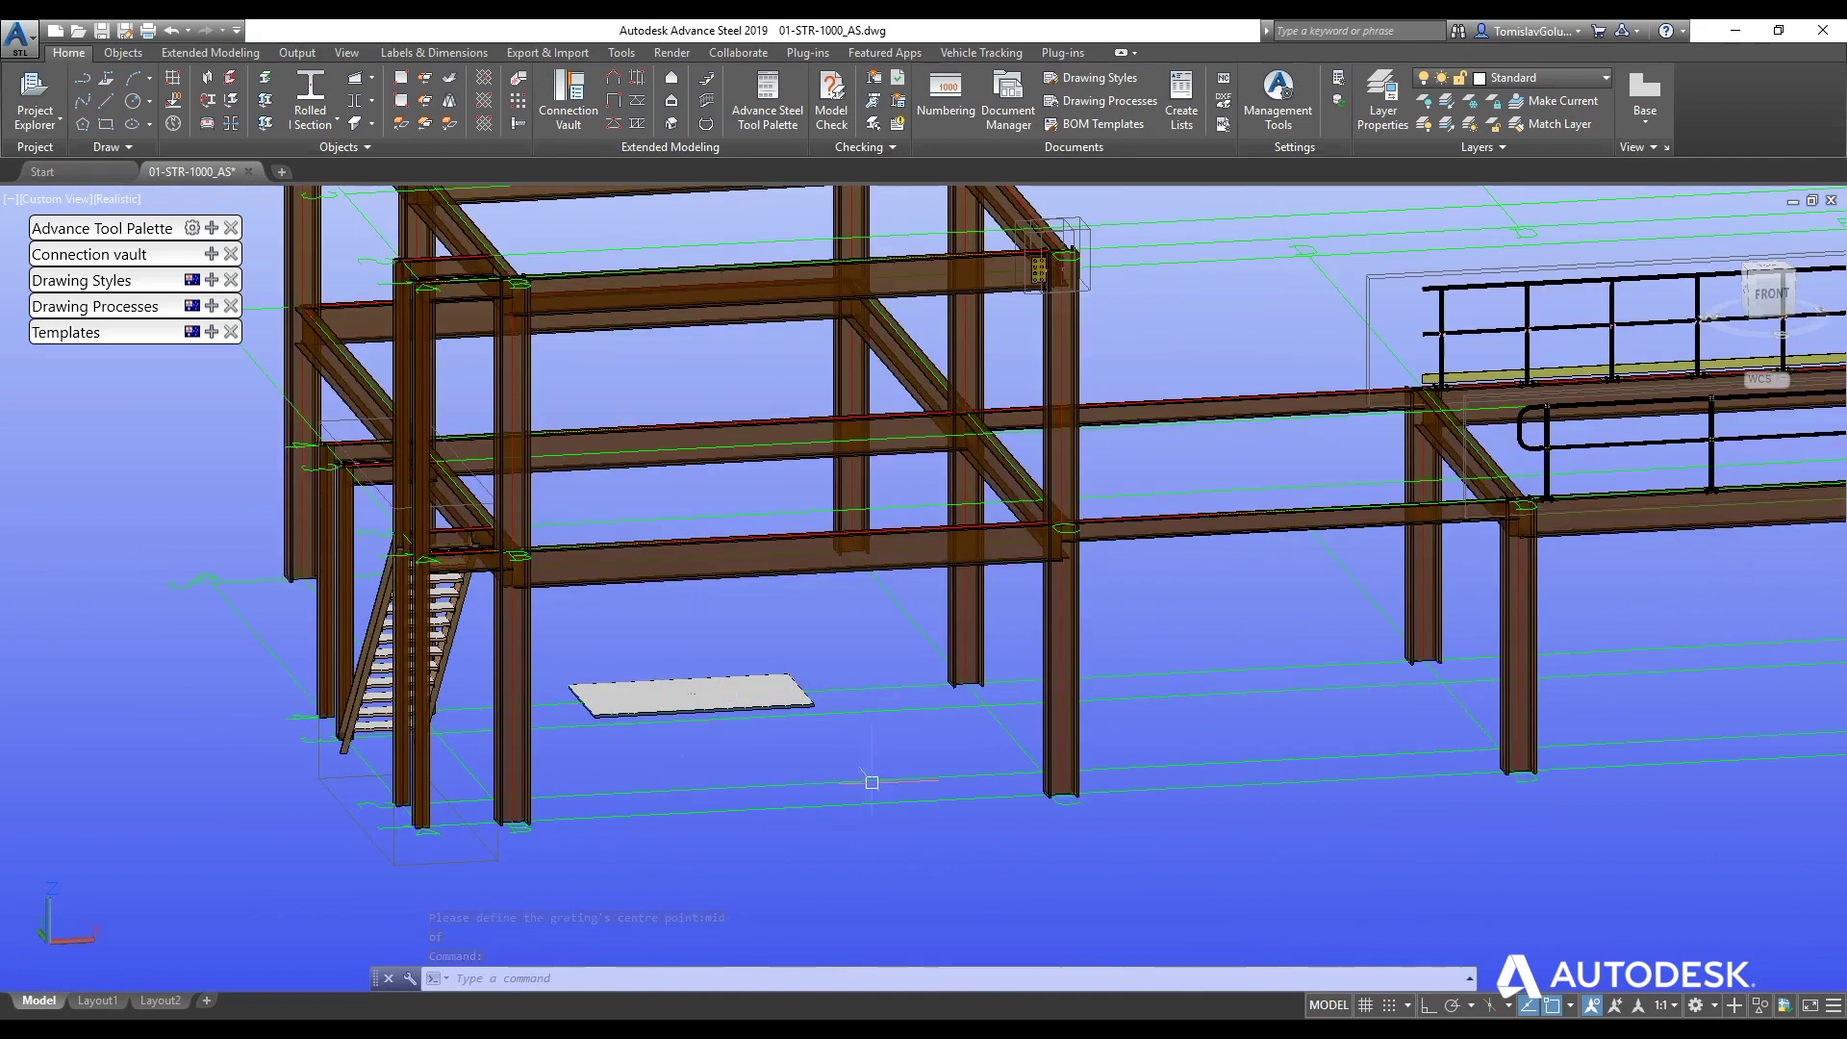
- Erase the misplaced grating and set a new UCS origin at an upper-level beam end
click(749, 681)
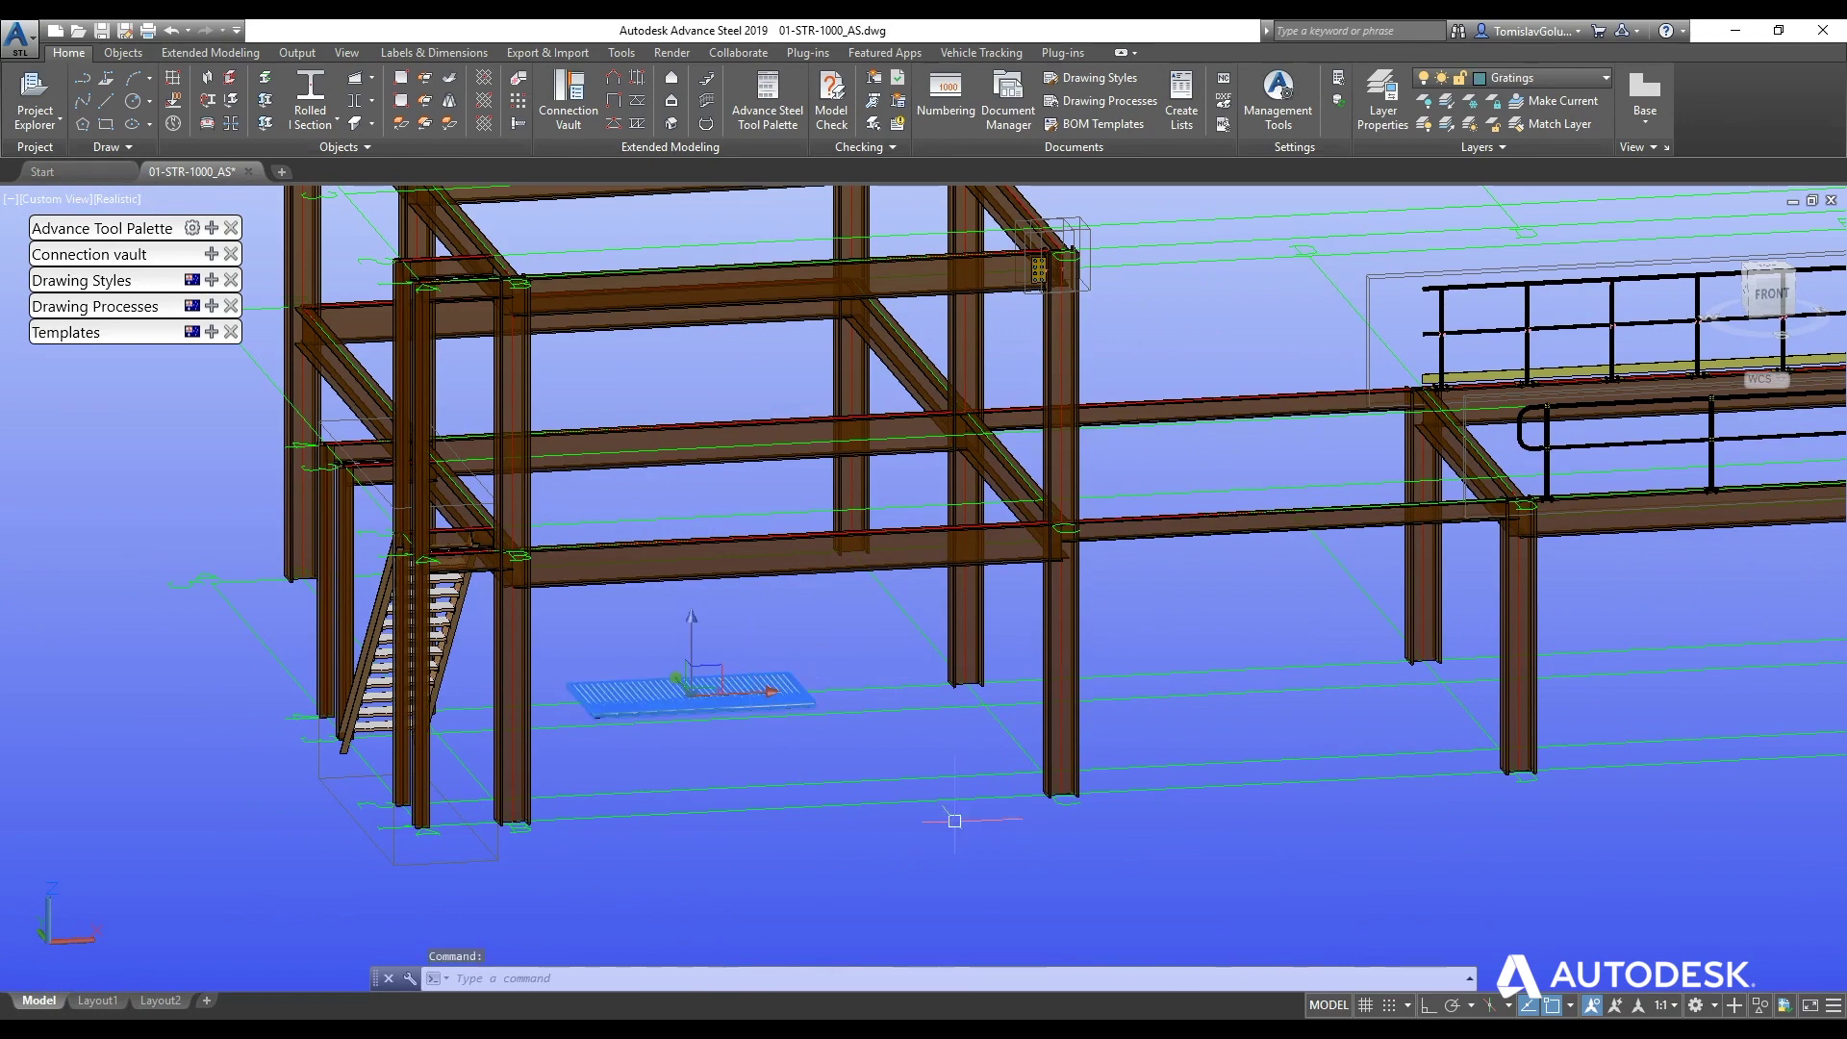
key(Return)
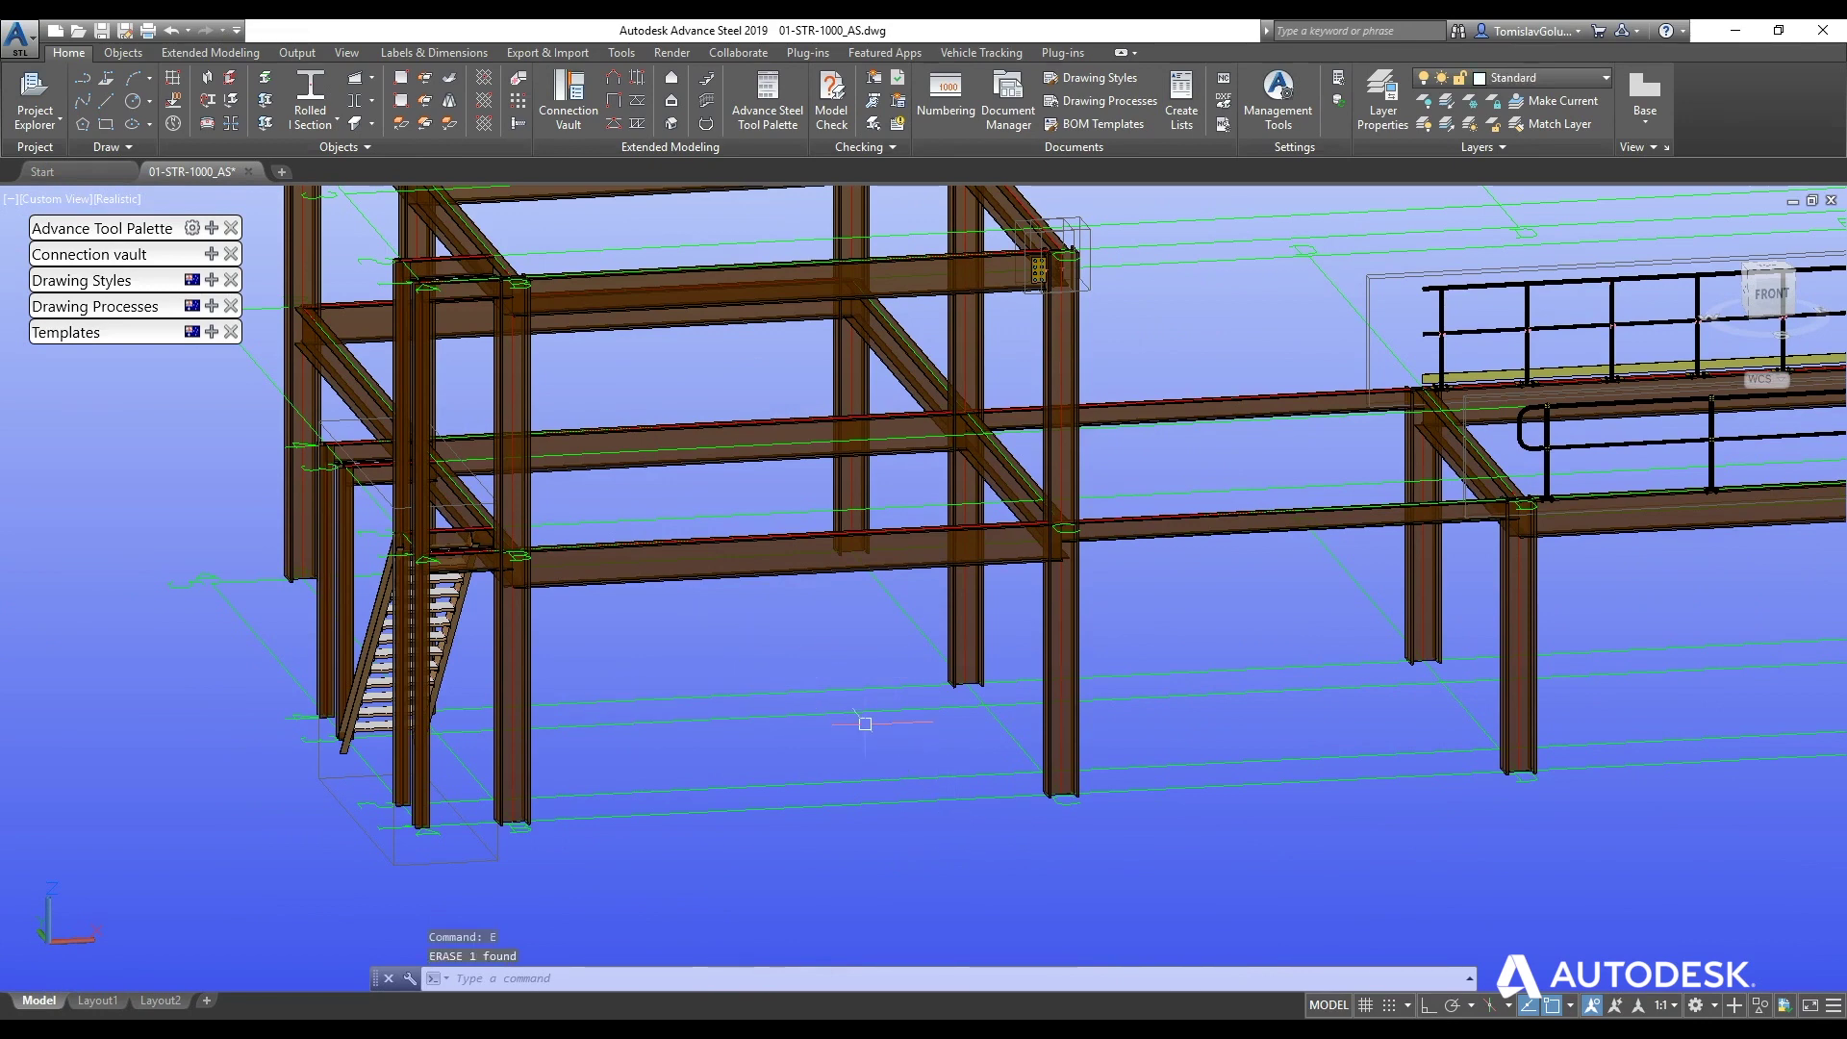
text(ucs)
key(Return)
scroll(866, 724, down, 5)
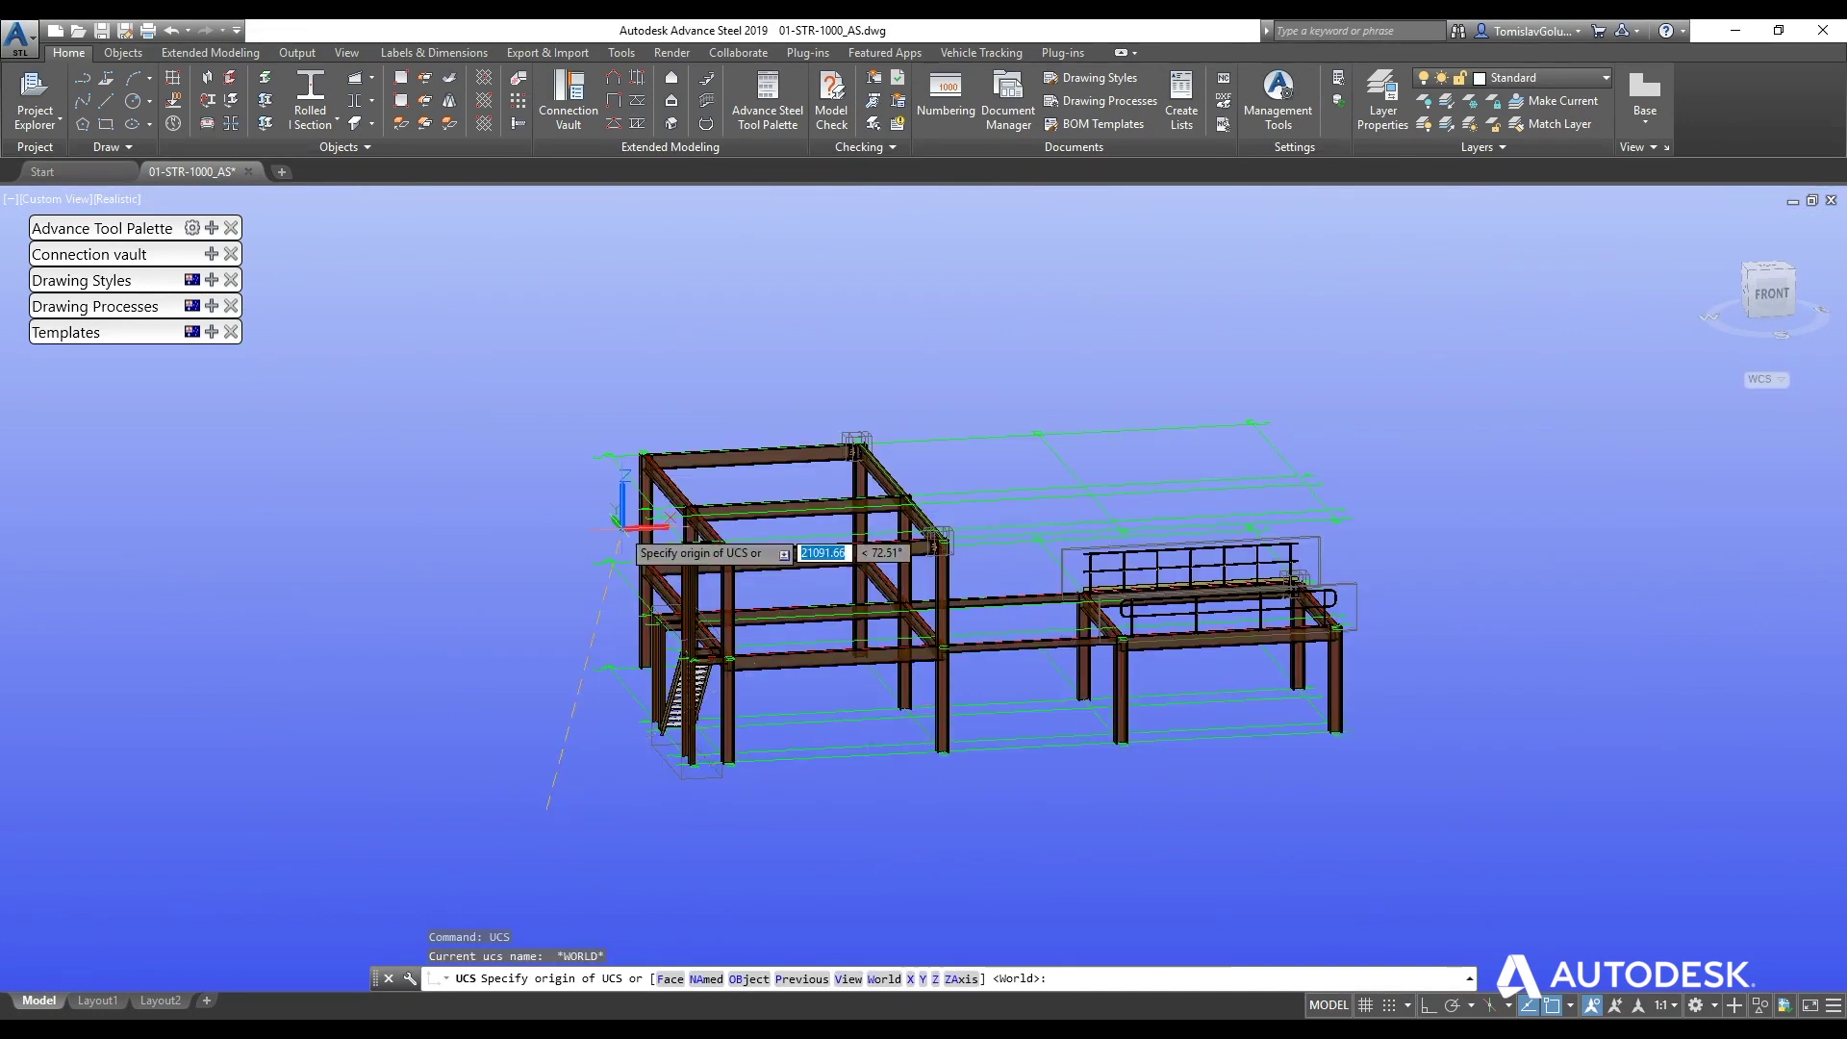
scroll(618, 525, up, 7)
scroll(777, 498, up, 3)
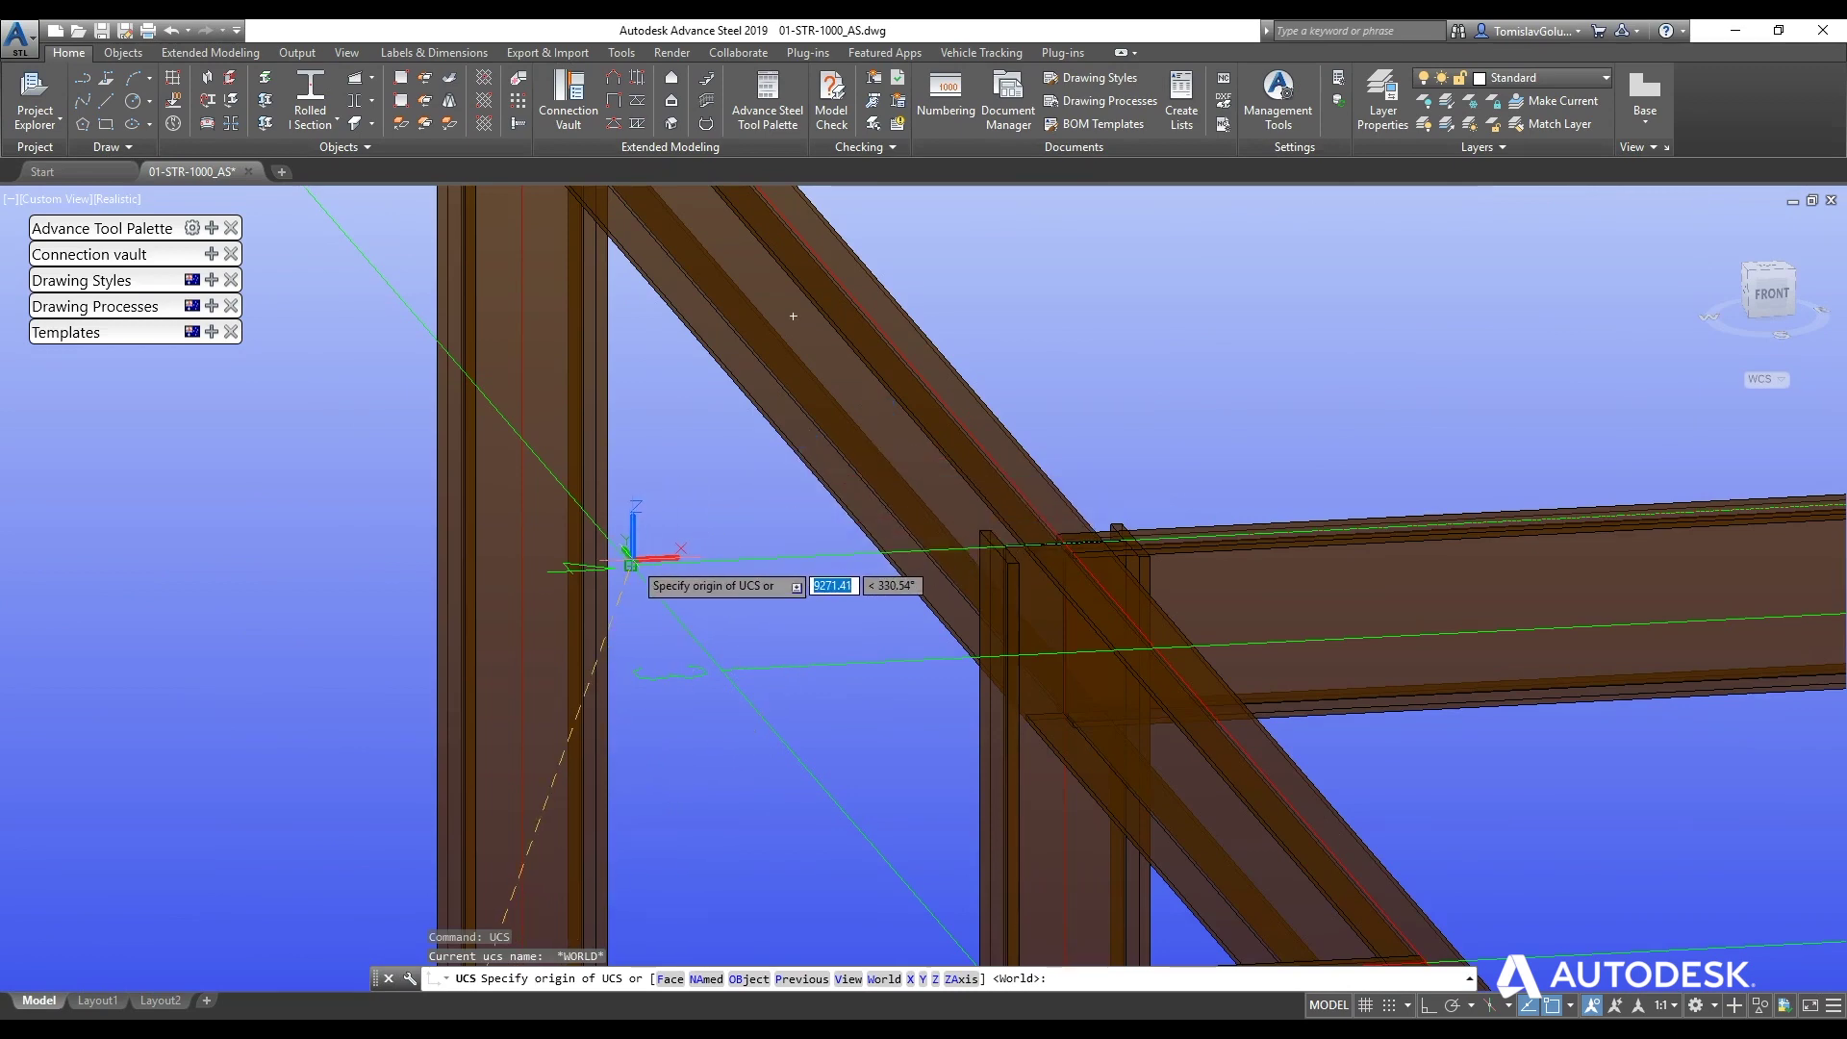
key(Return)
click(631, 561)
key(Return)
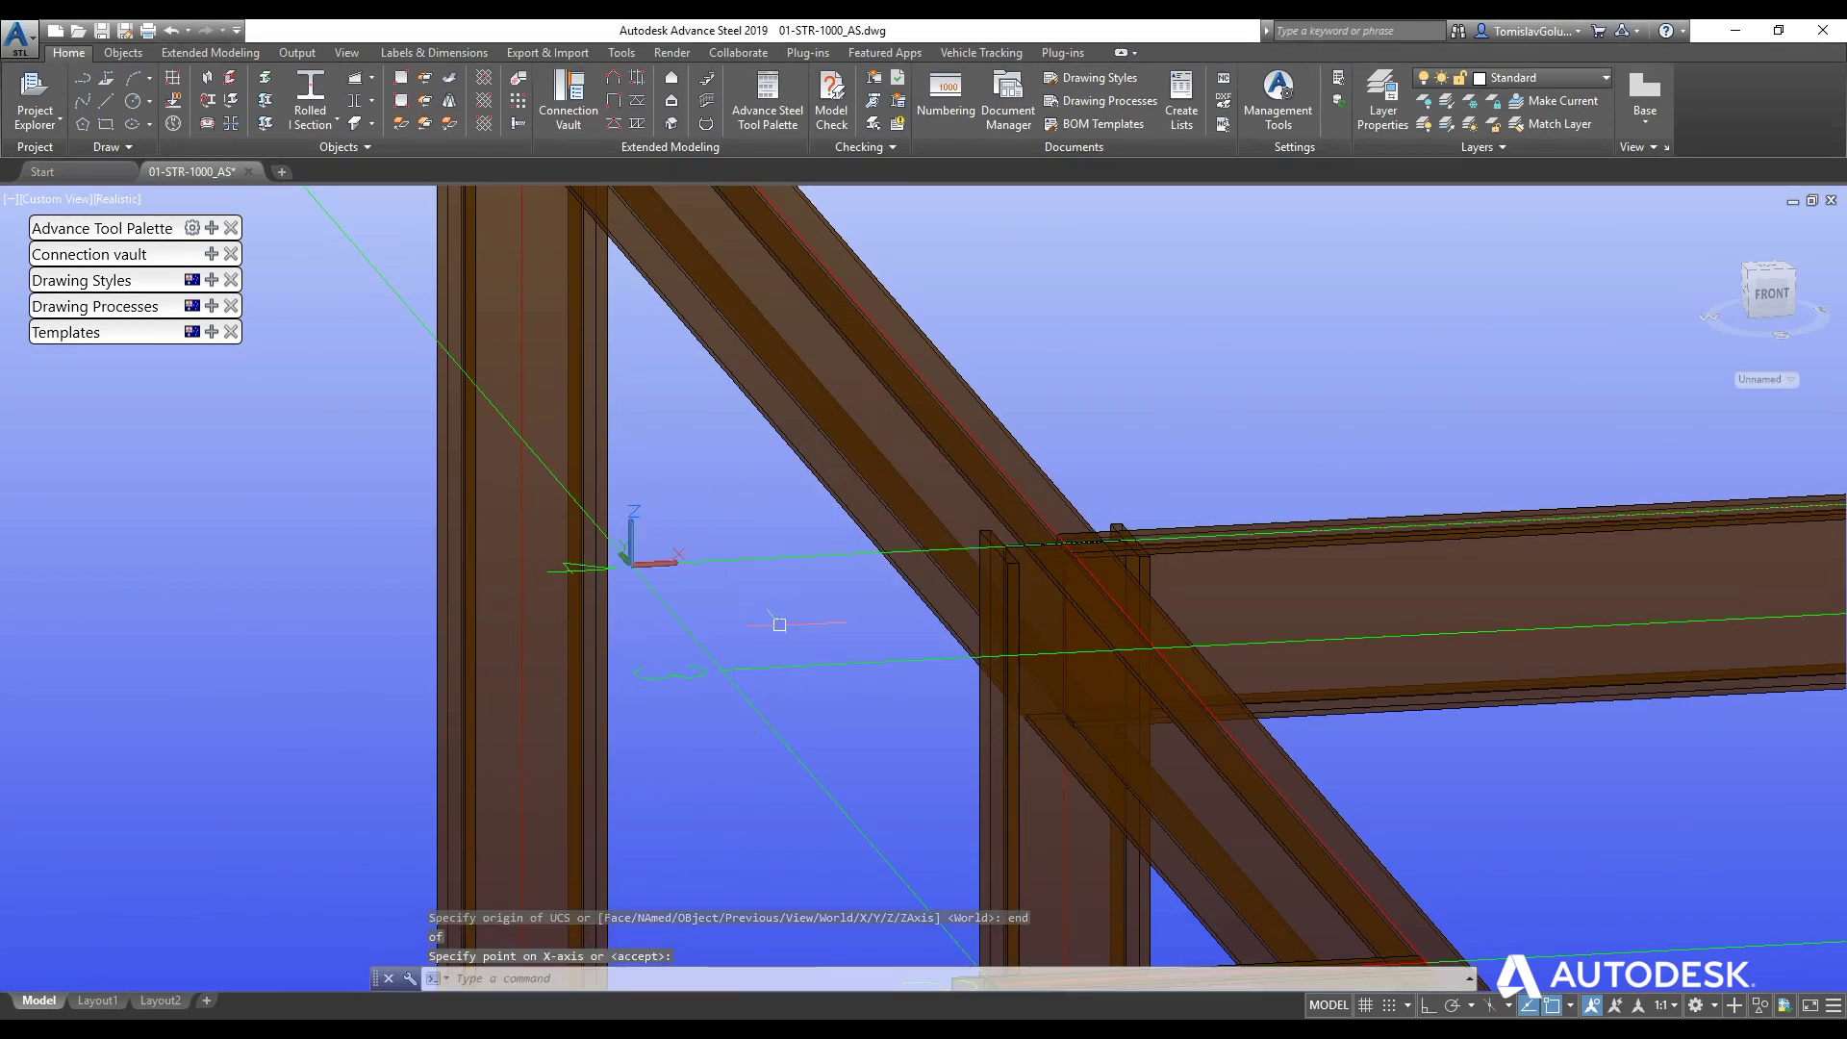
scroll(605, 669, down, 6)
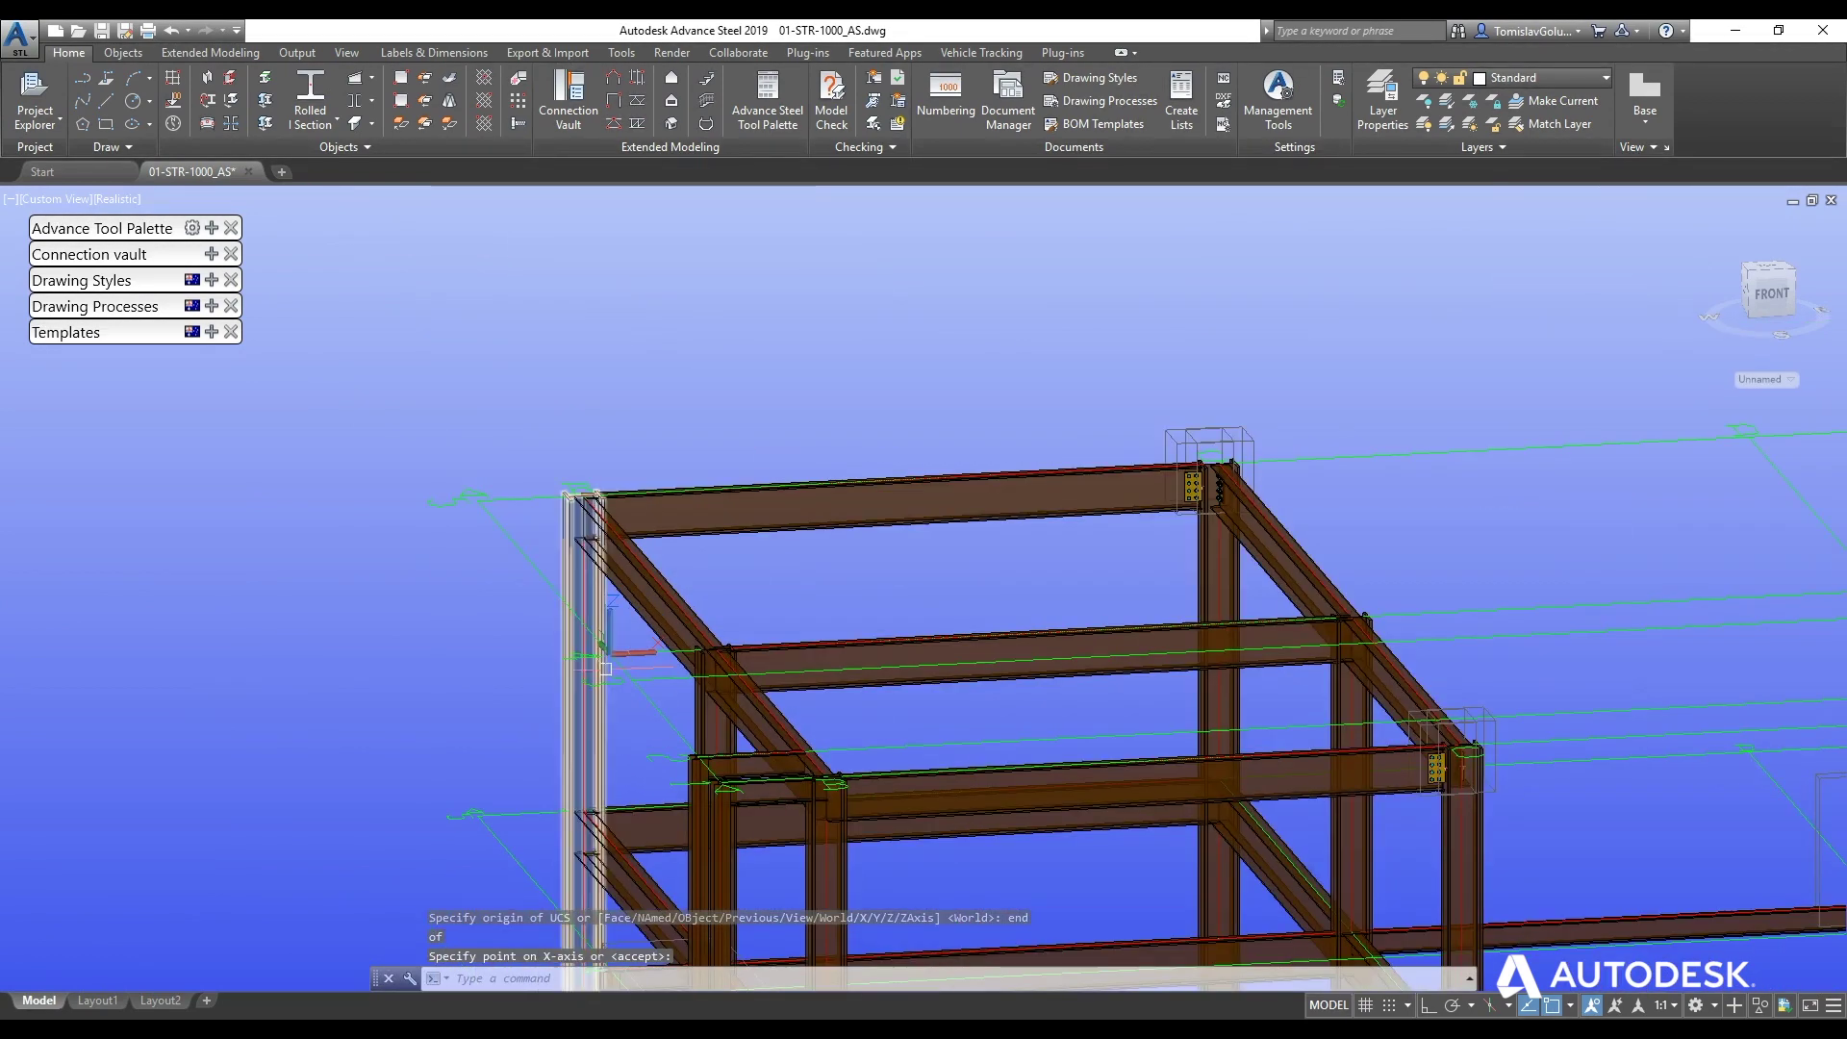
- Place a standard grating centred on an upper-level beam's midpoint using the Midpoint snap
click(484, 77)
scroll(1024, 589, up, 5)
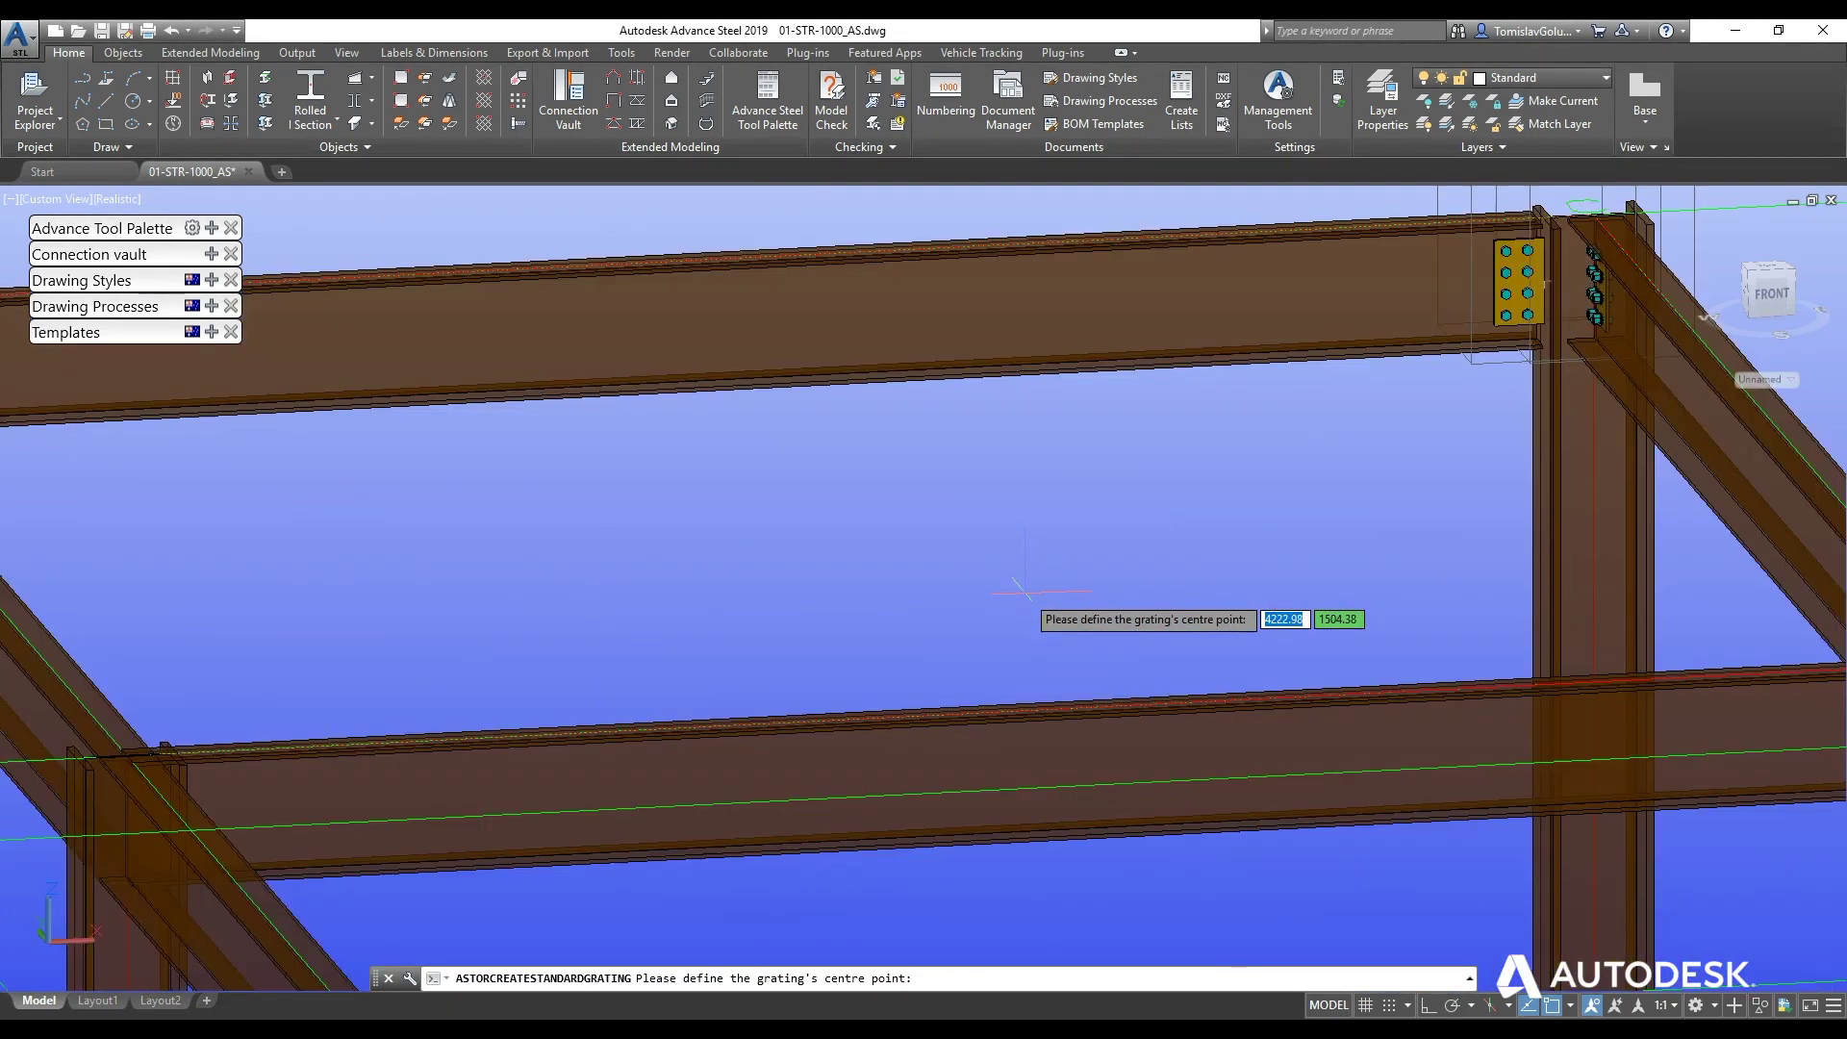
shift+right_click(1025, 588)
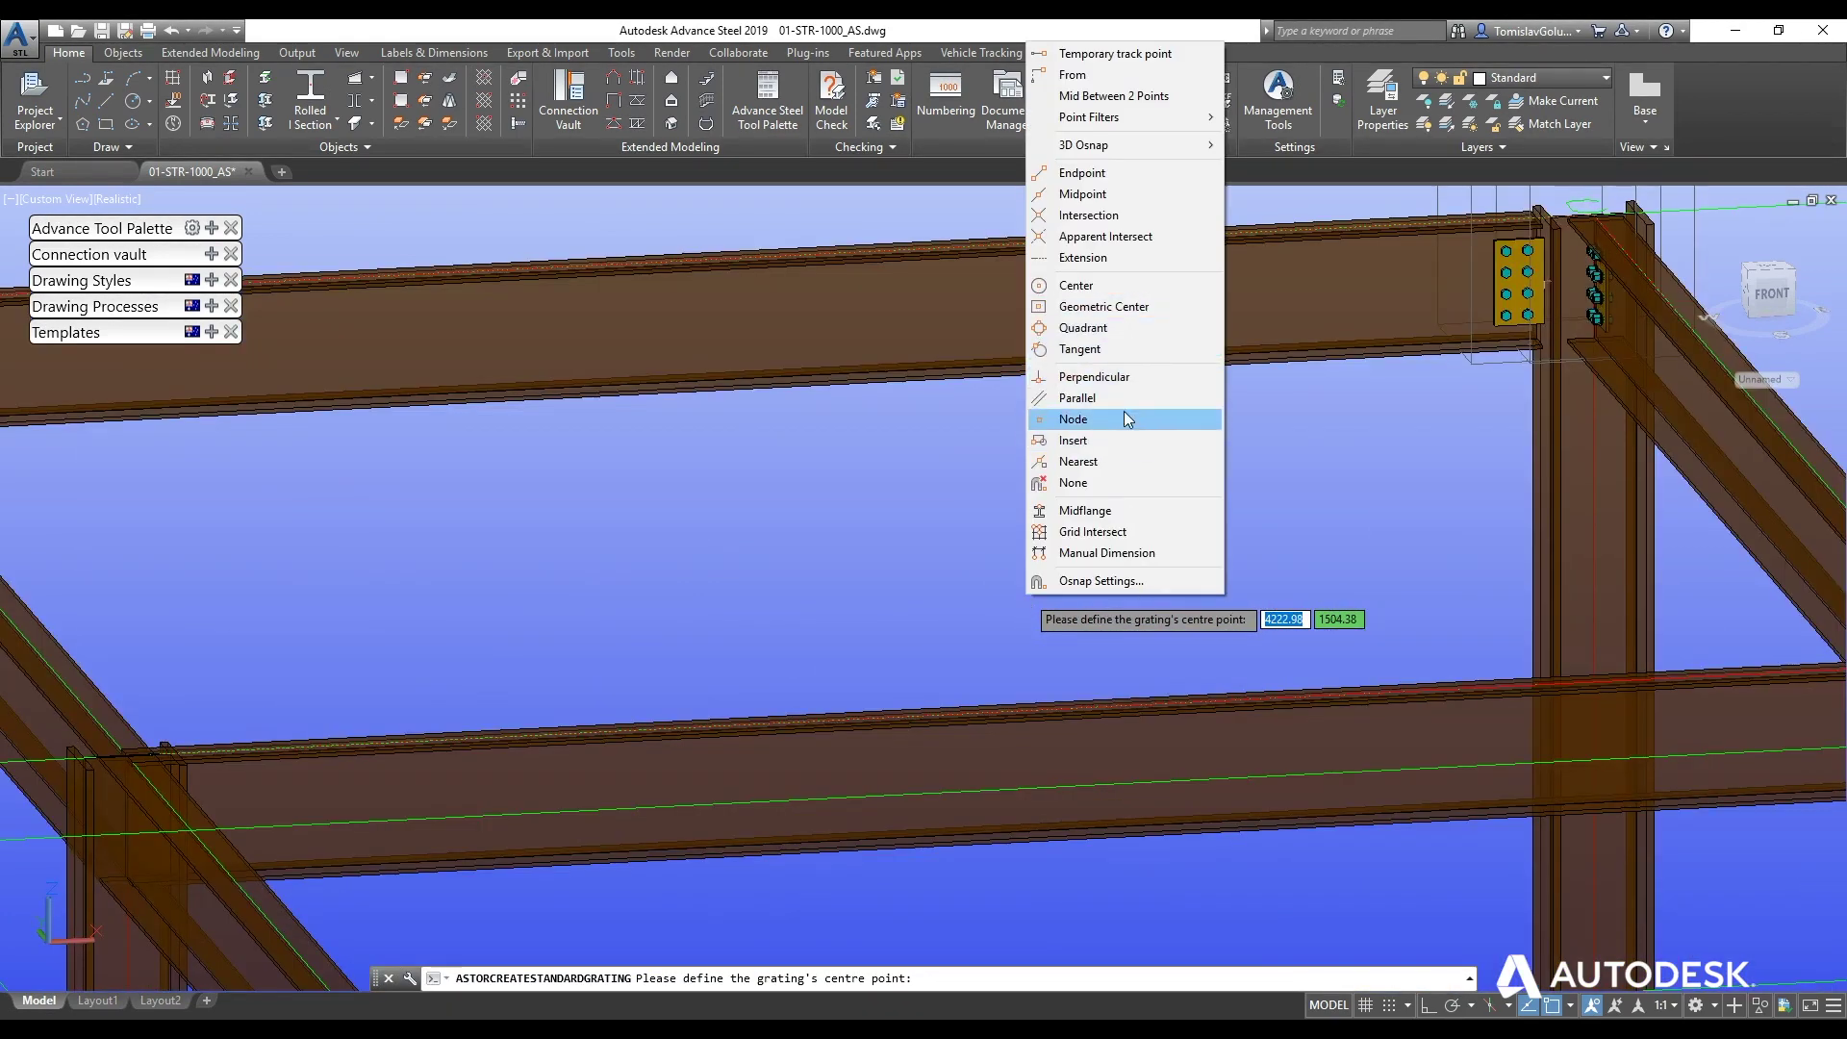
click(1114, 194)
scroll(1063, 601, up, 5)
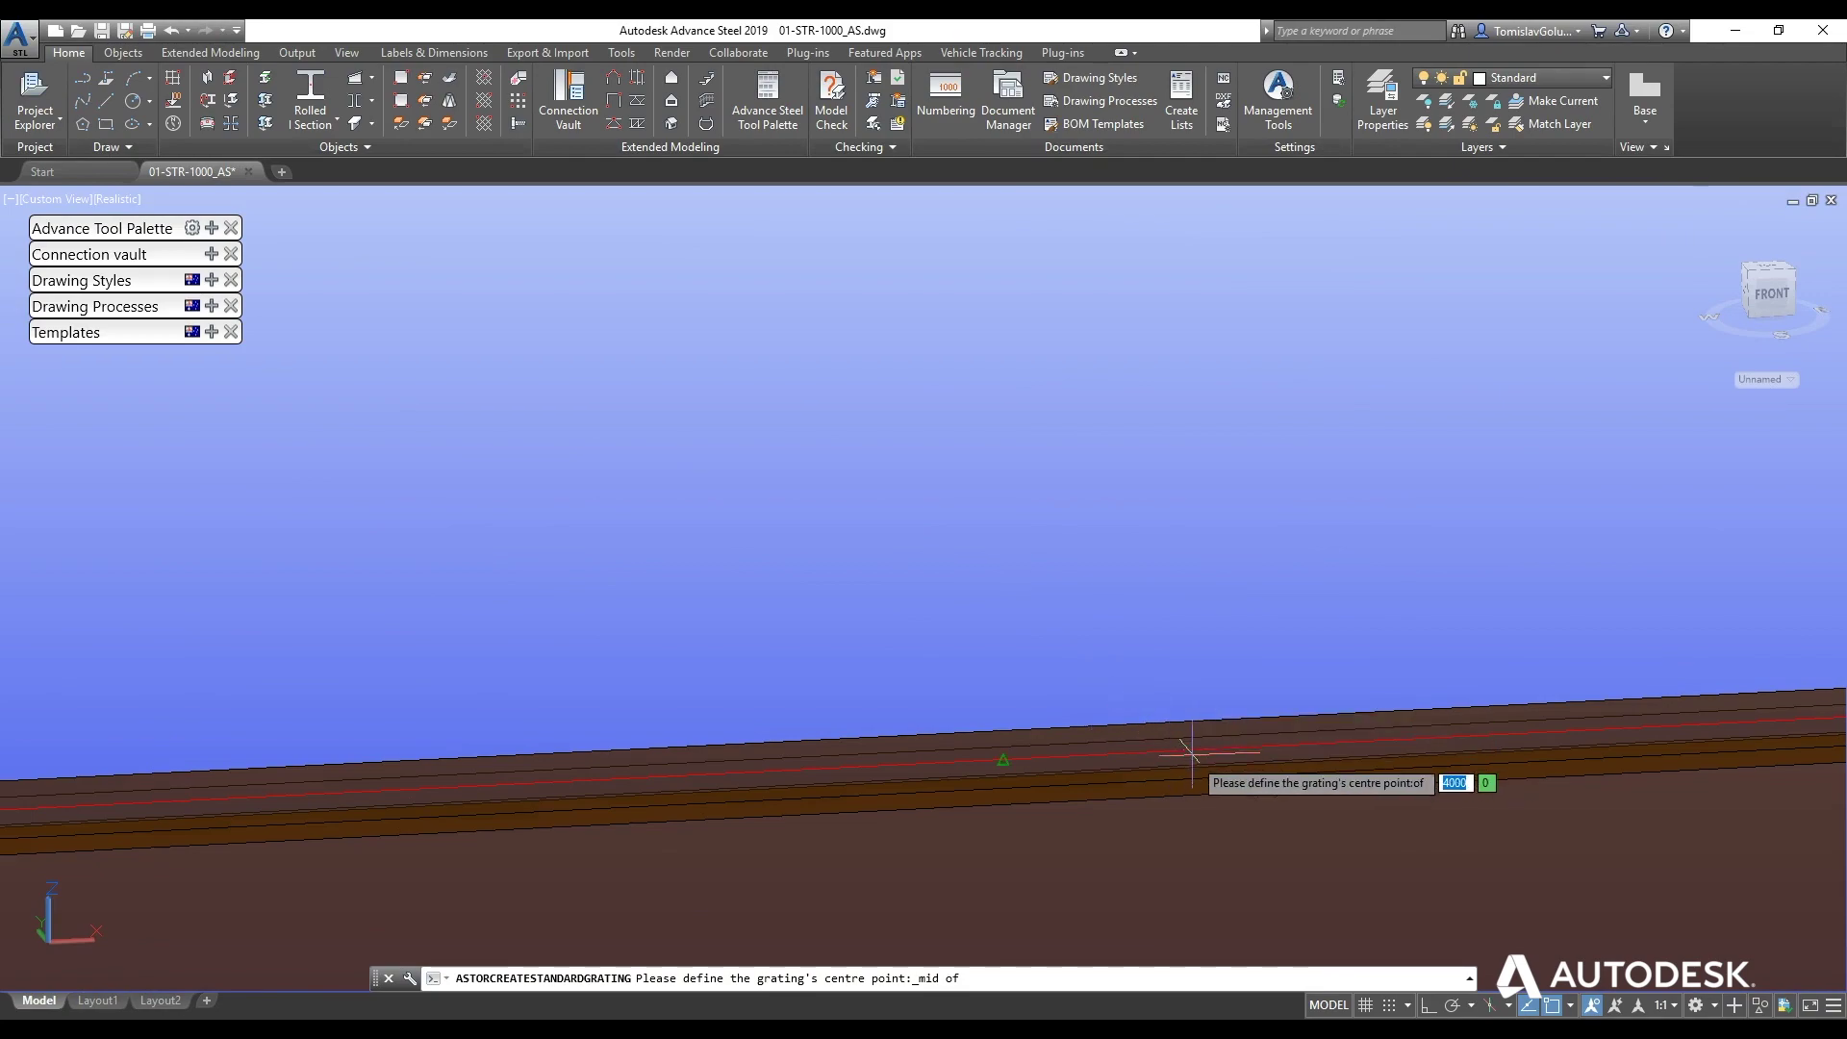
click(1001, 759)
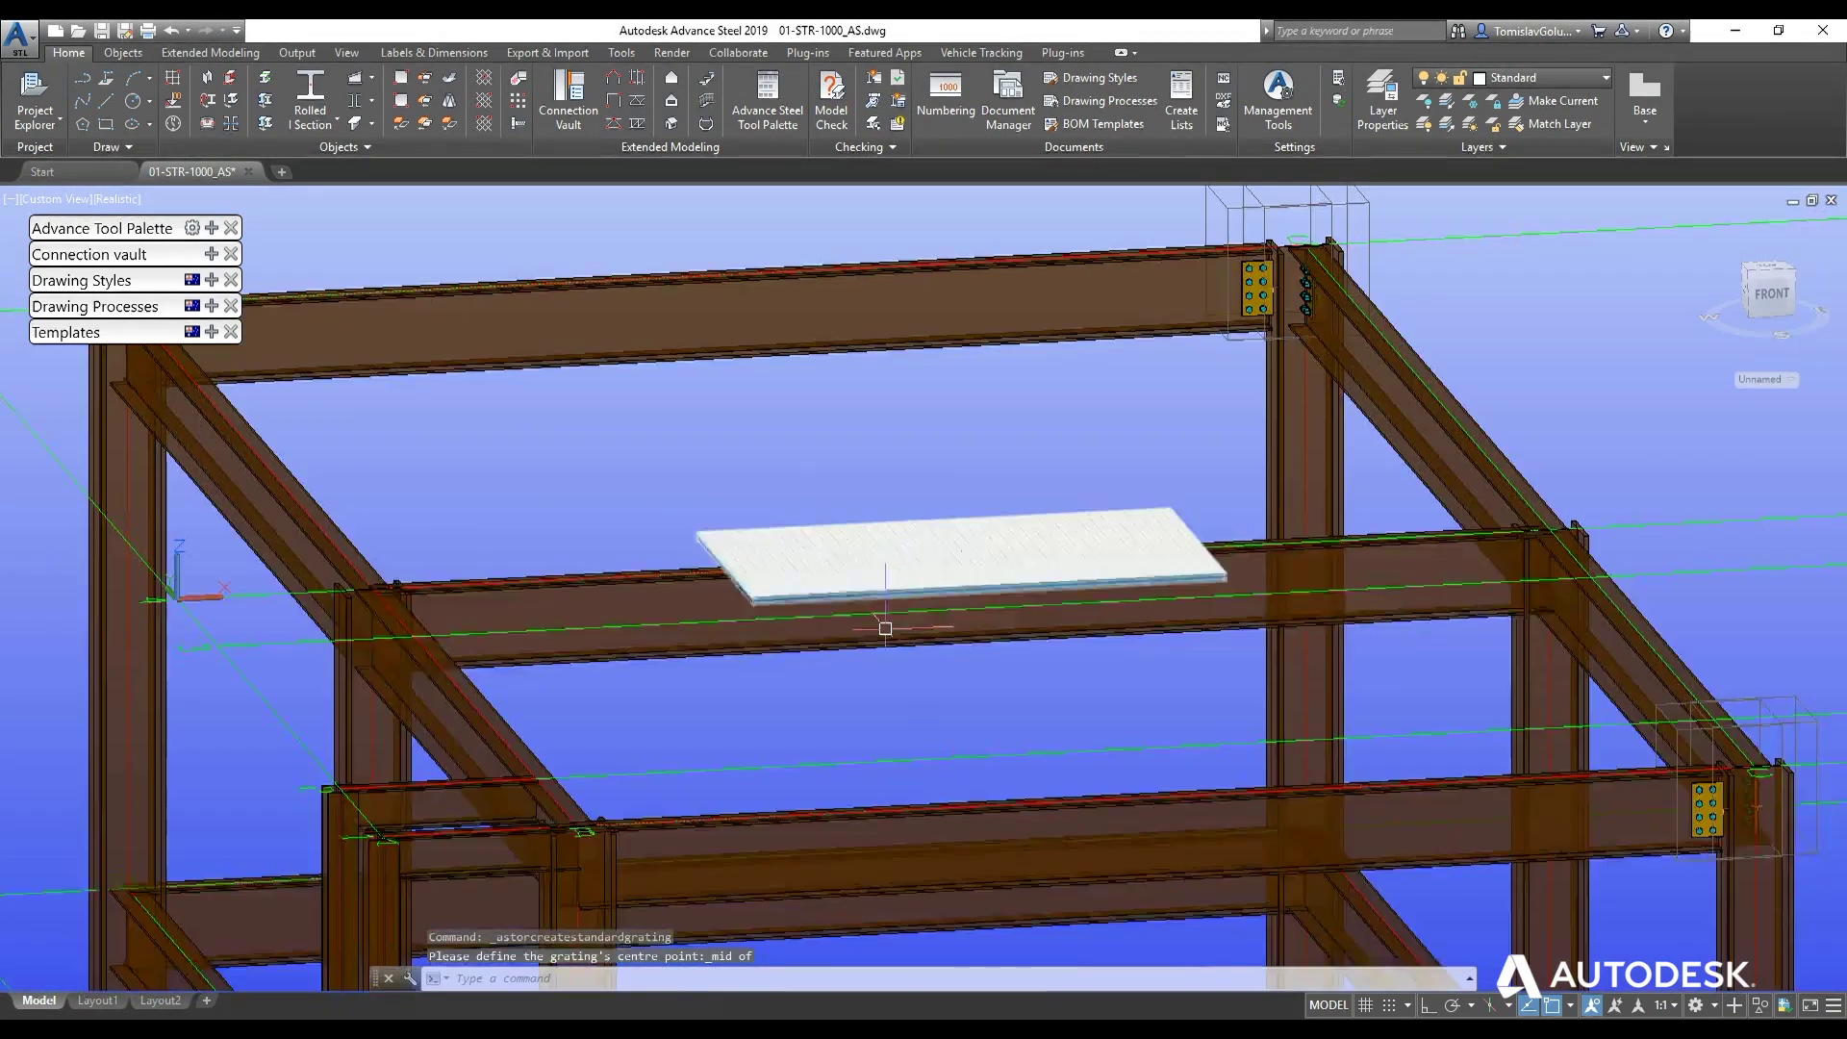
- Orbit and pan to confirm the grating rests flat on the upper-level beams
shift+middle_drag(885, 628, 929, 659)
key(Escape)
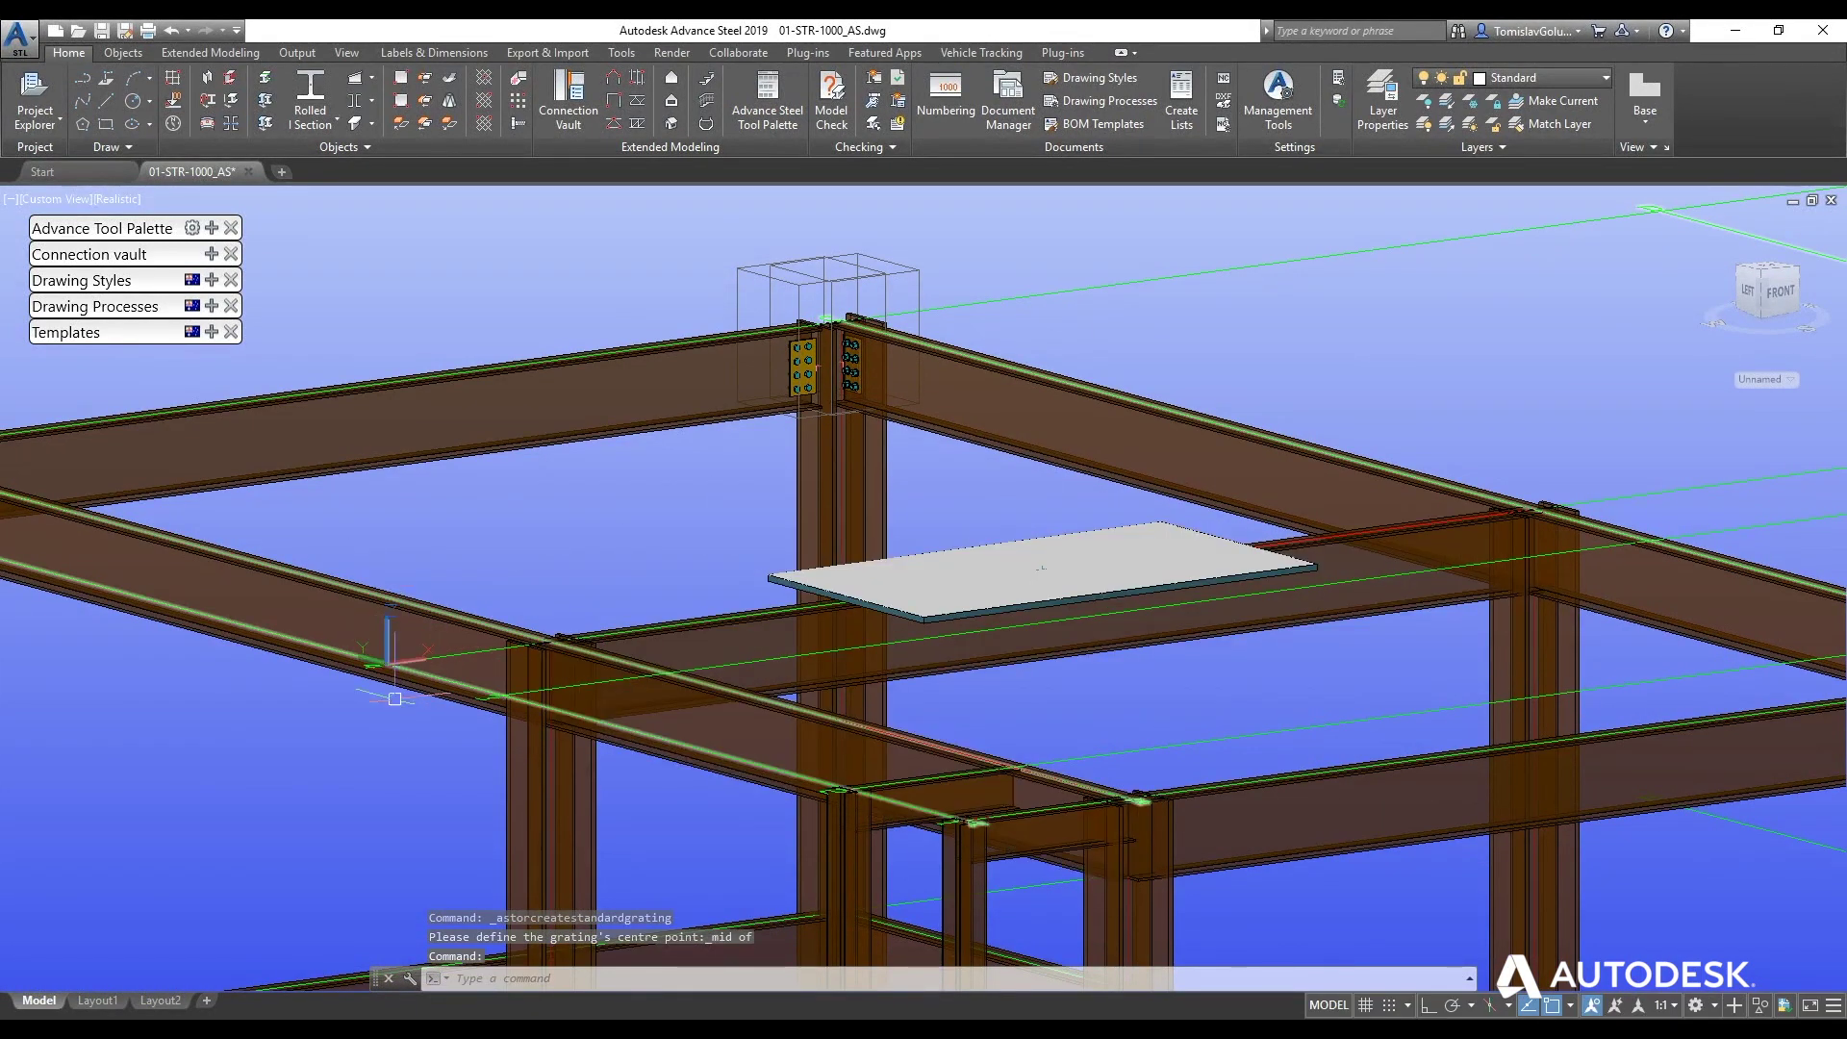
shift+middle_drag(929, 565, 880, 434)
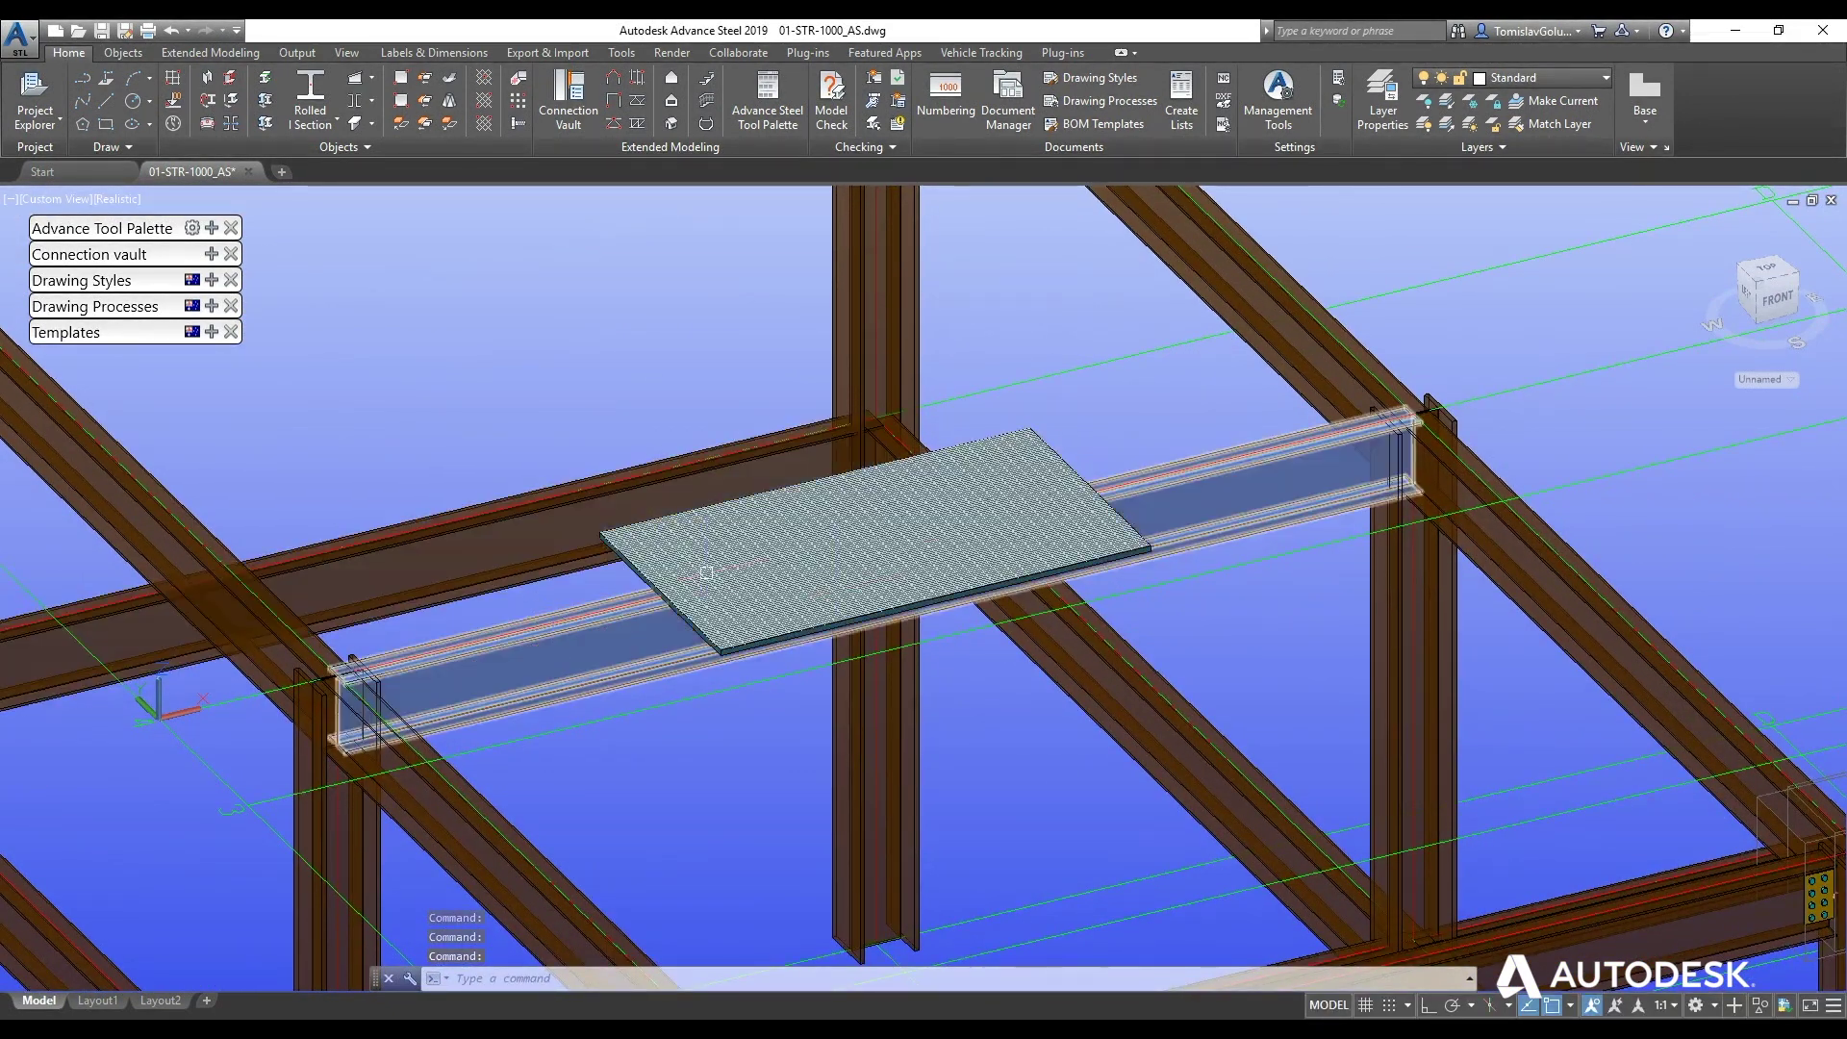
scroll(856, 539, down, 2)
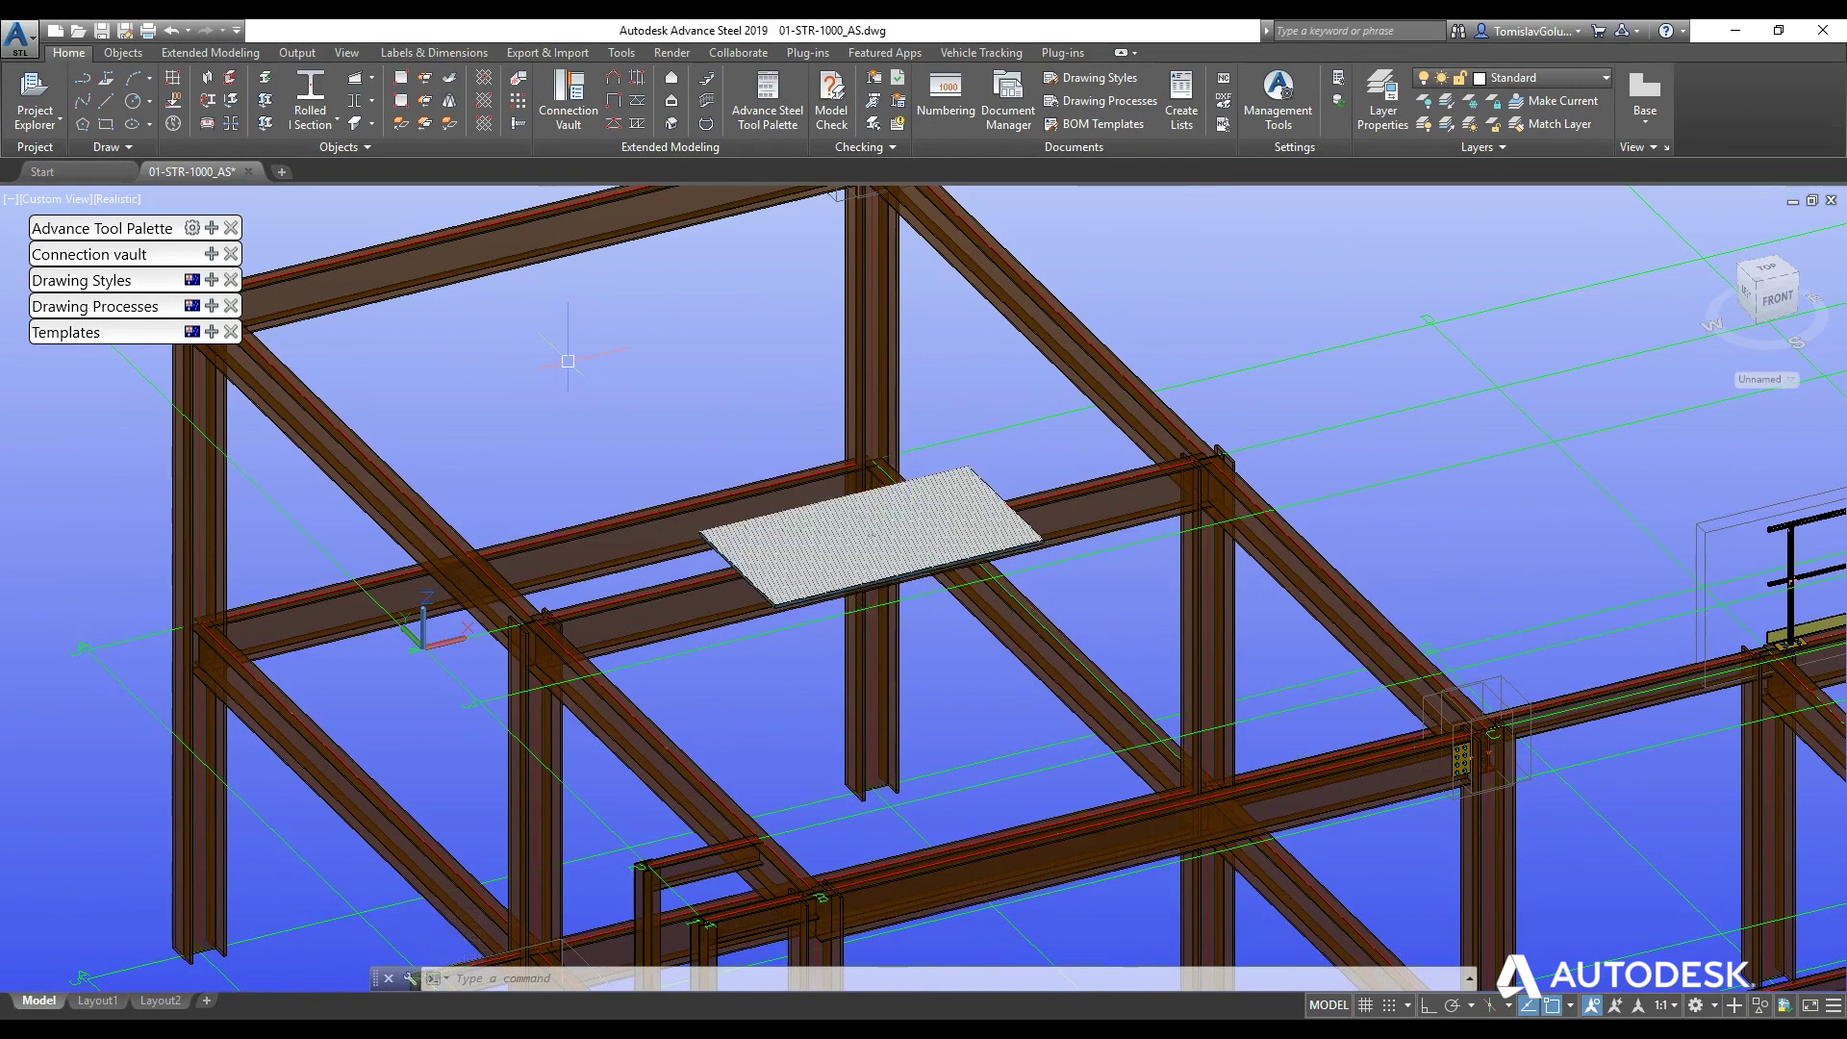
middle_drag(960, 578, 774, 552)
scroll(862, 528, down, 2)
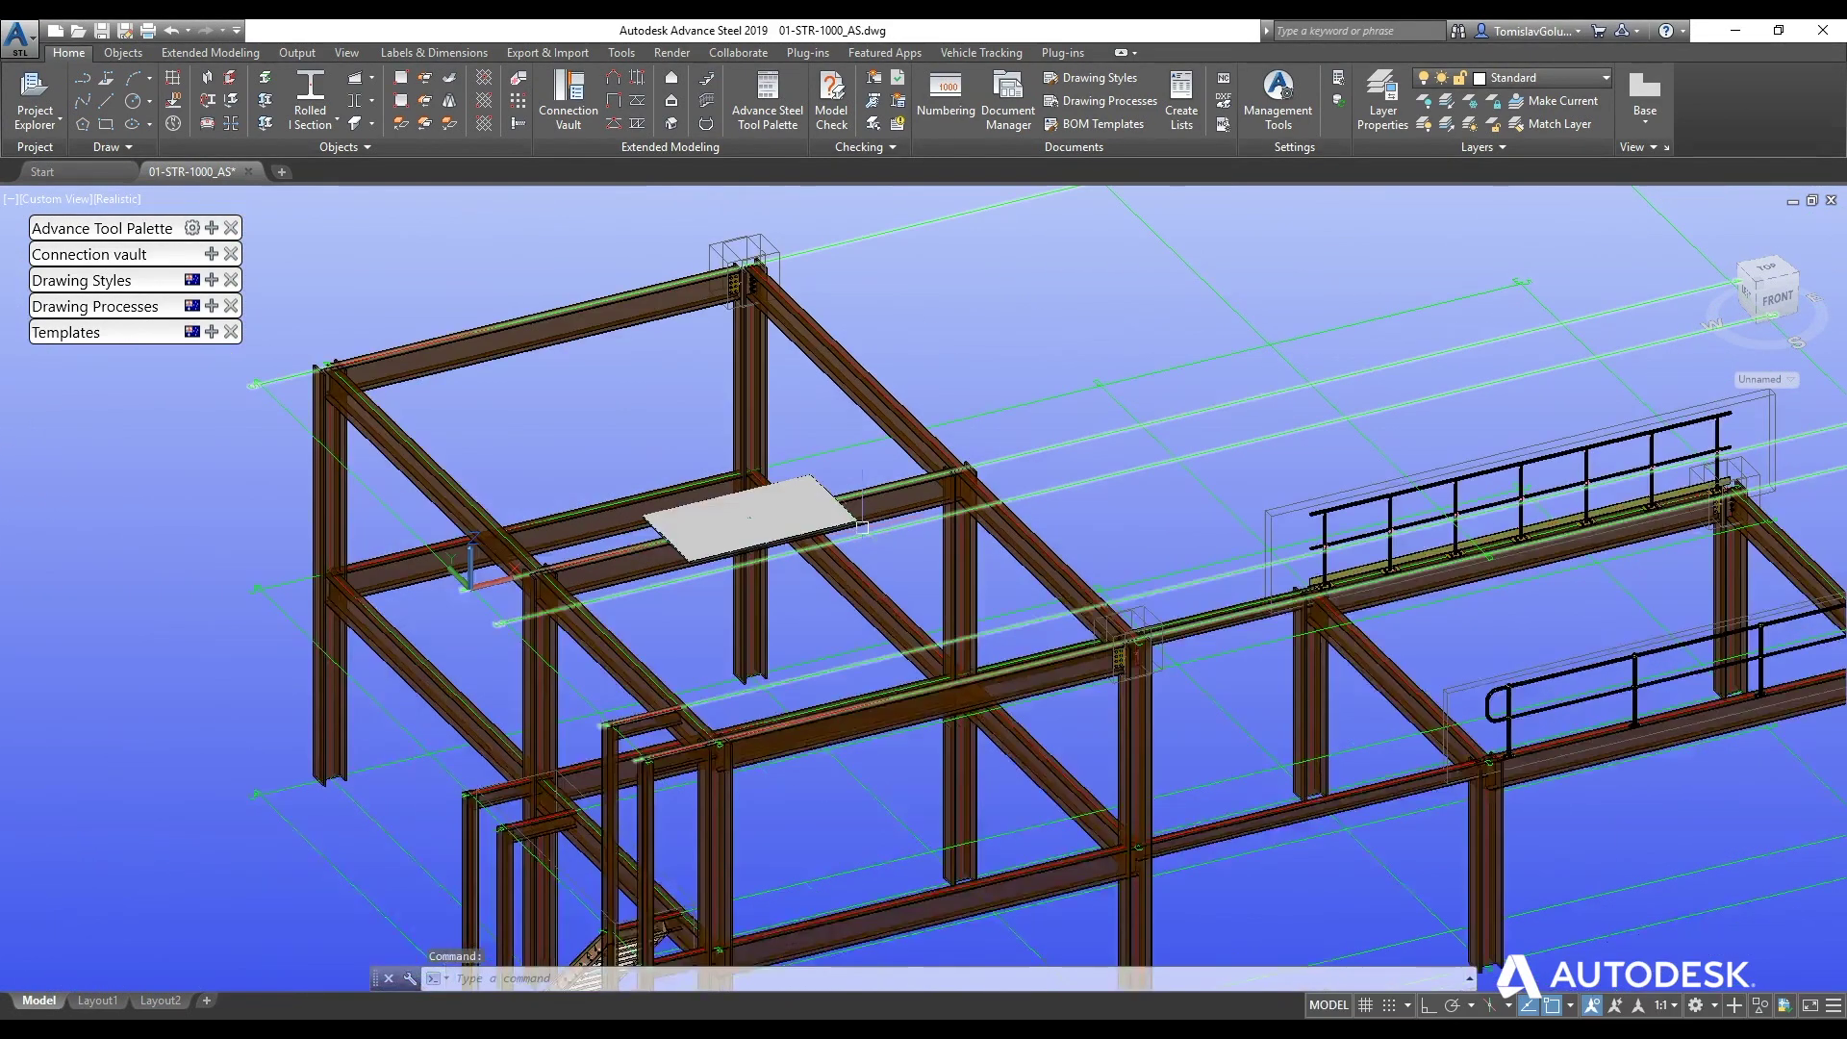
shift+middle_drag(1015, 596, 1338, 565)
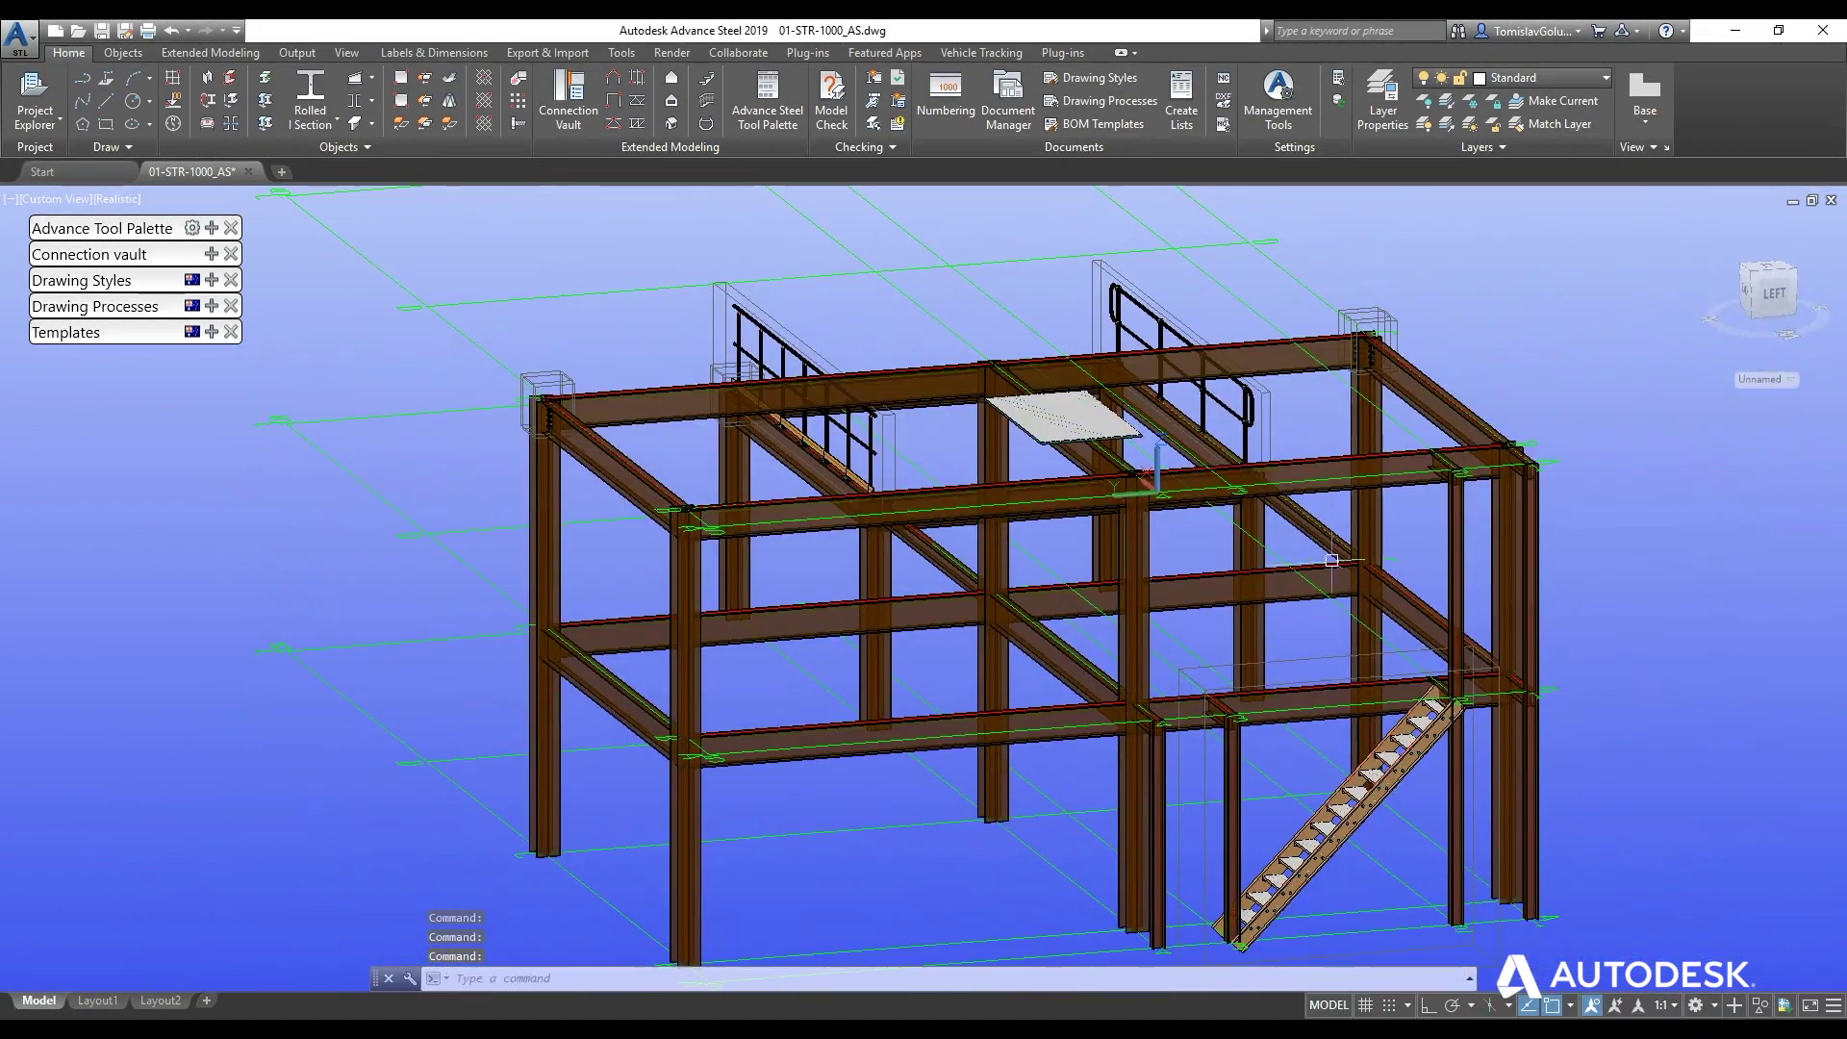
- Cancel the grating tool and move the UCS origin to a beam endpoint
click(484, 100)
key(Escape)
key(Escape)
key(Escape)
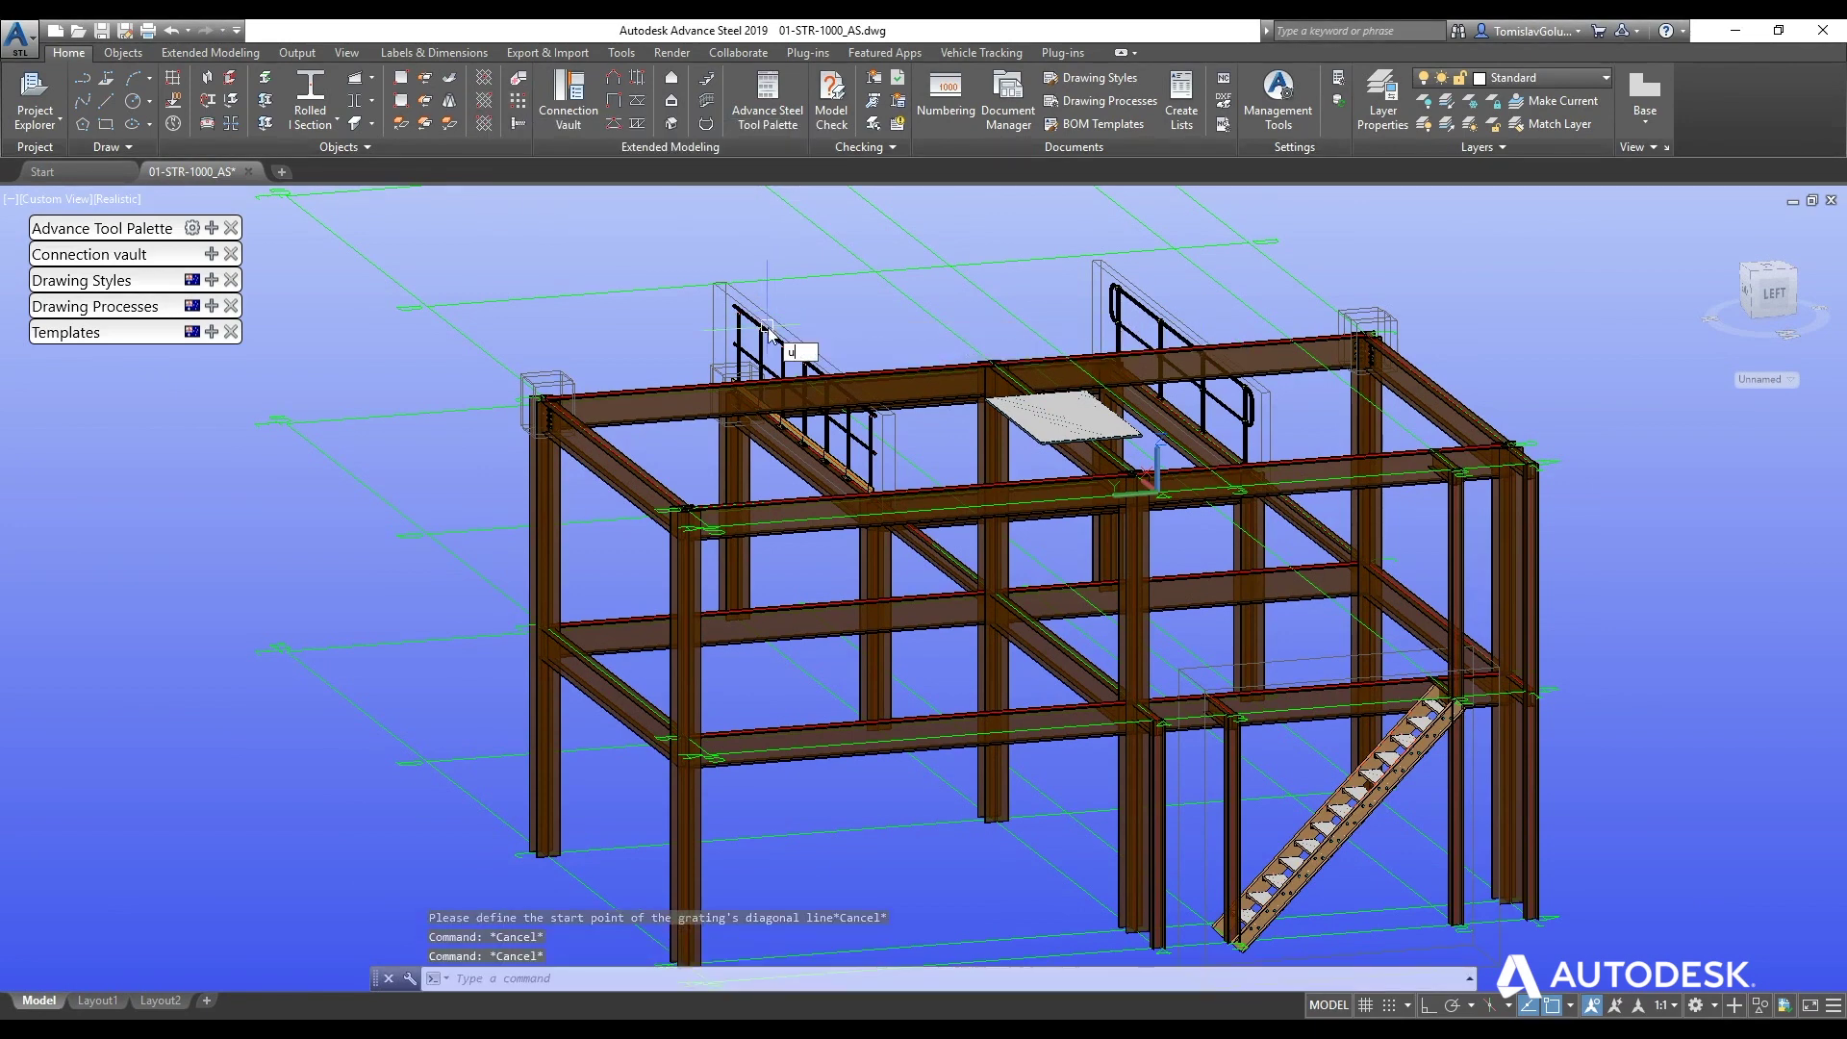
text(cs)
key(Return)
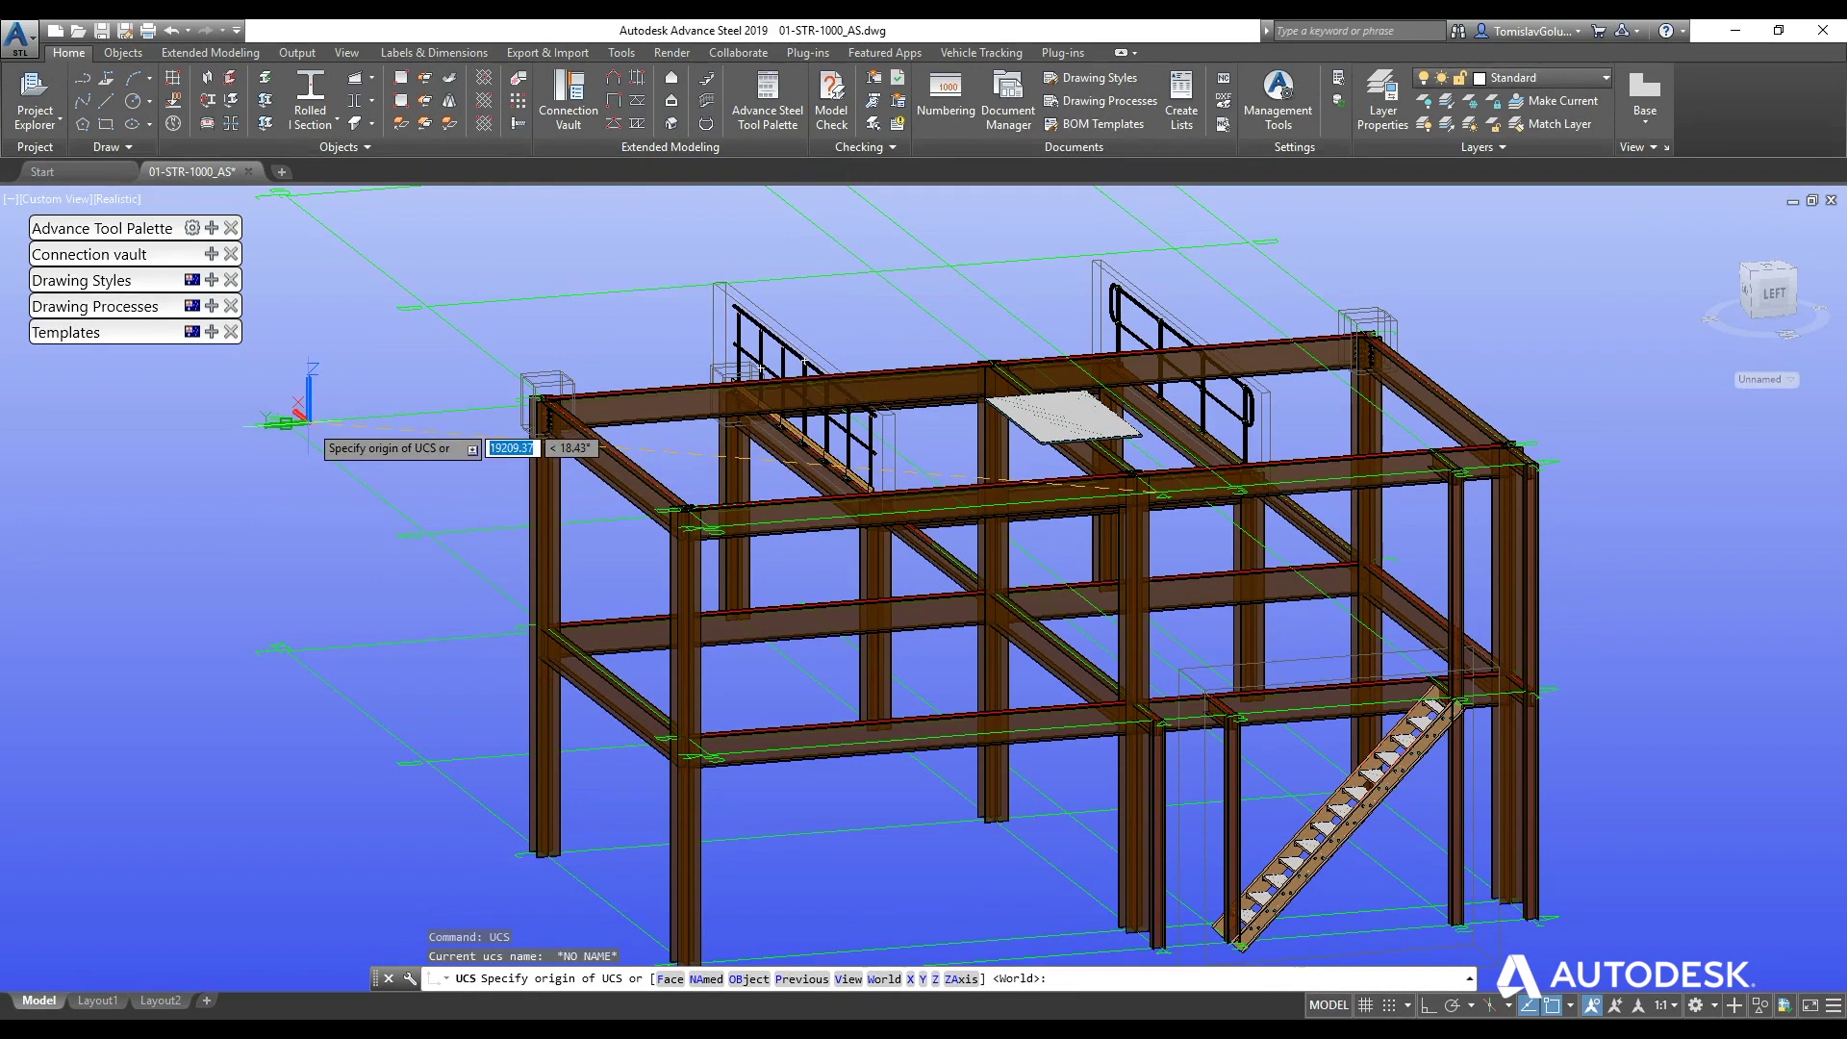
text(end)
key(Return)
click(272, 432)
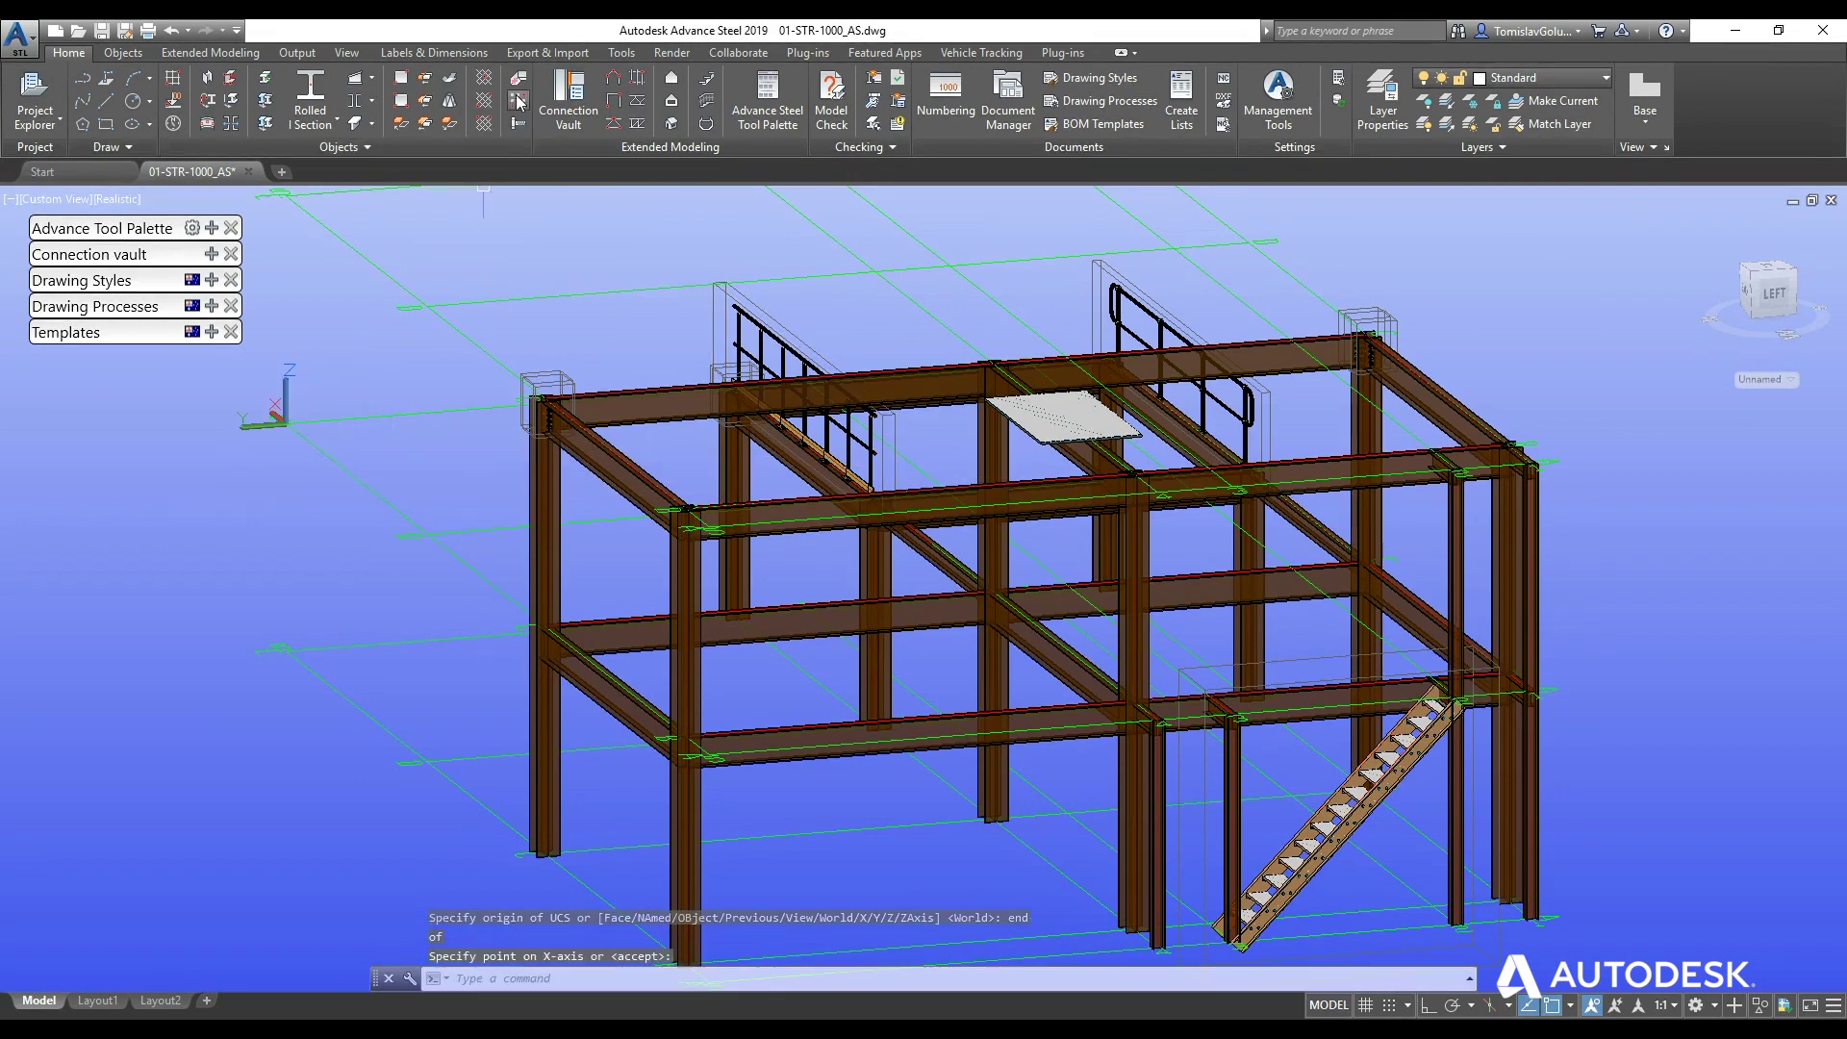
- Start a variable grating with its diagonal corners snapped to beam endpoints across the lower bay
click(485, 102)
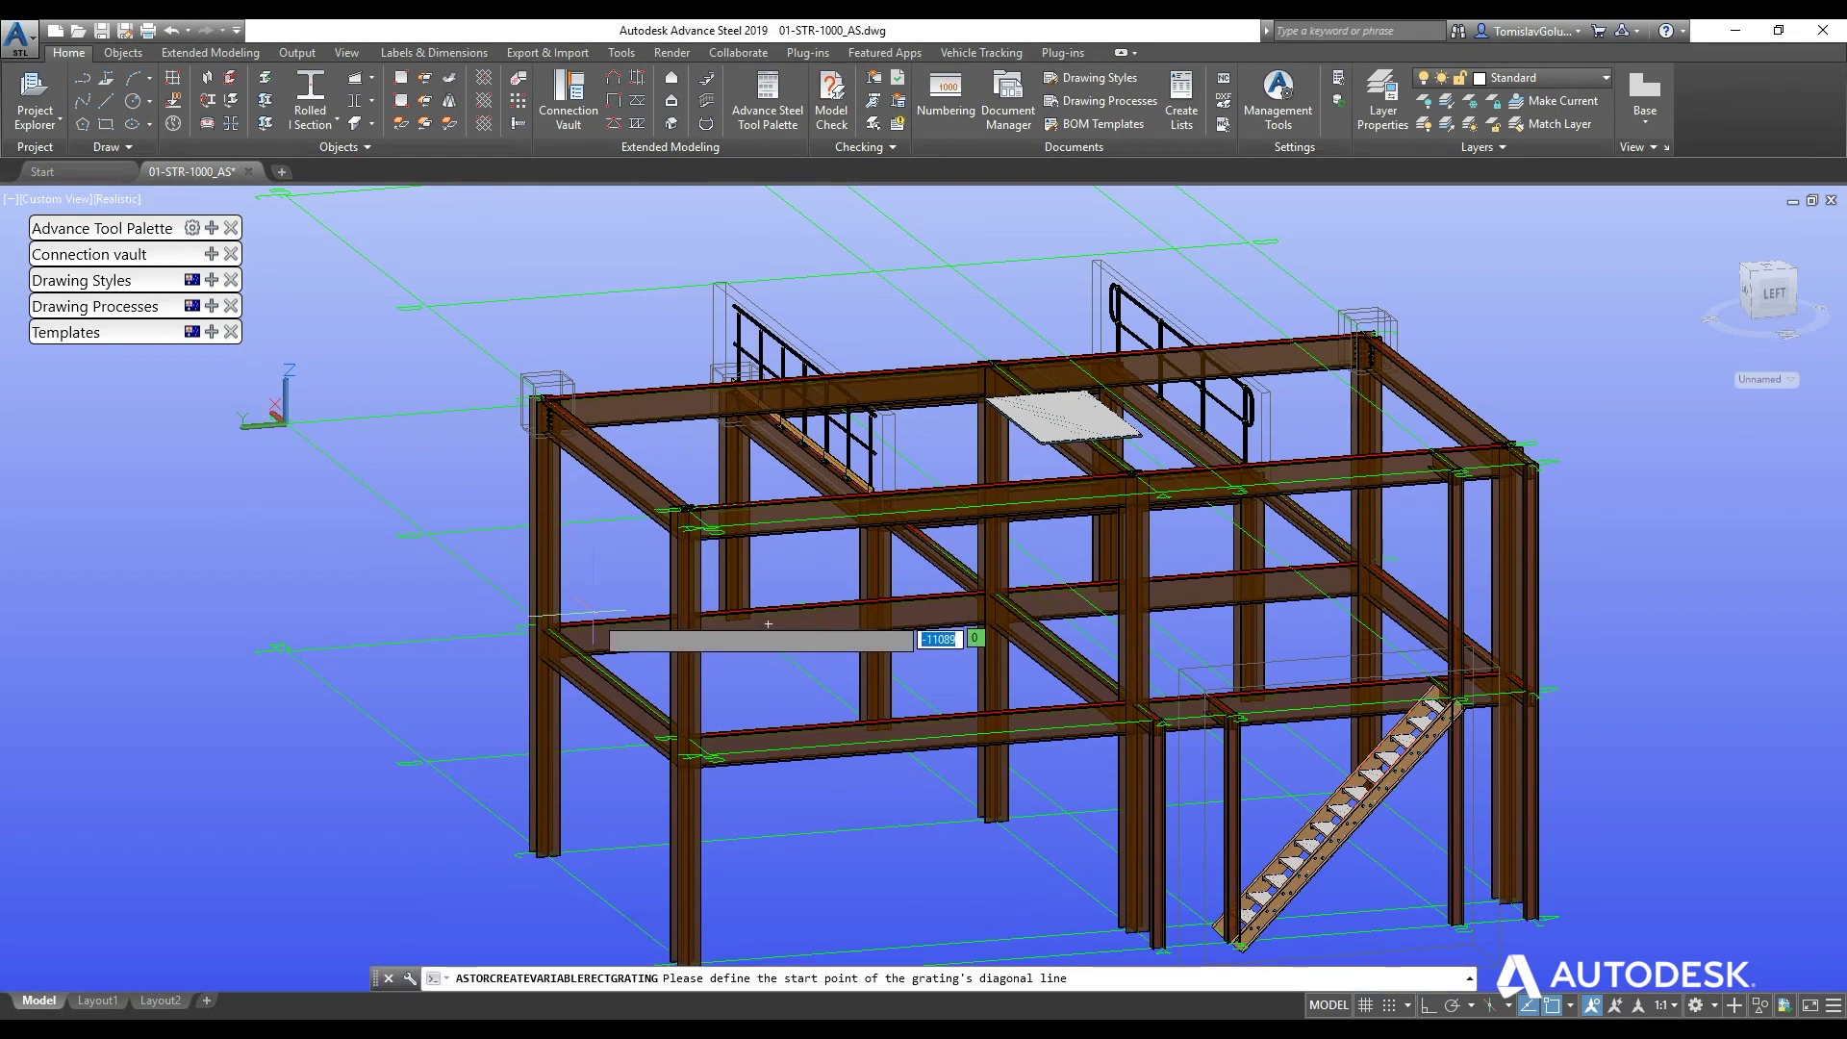
scroll(586, 603, up, 6)
text(end)
key(Return)
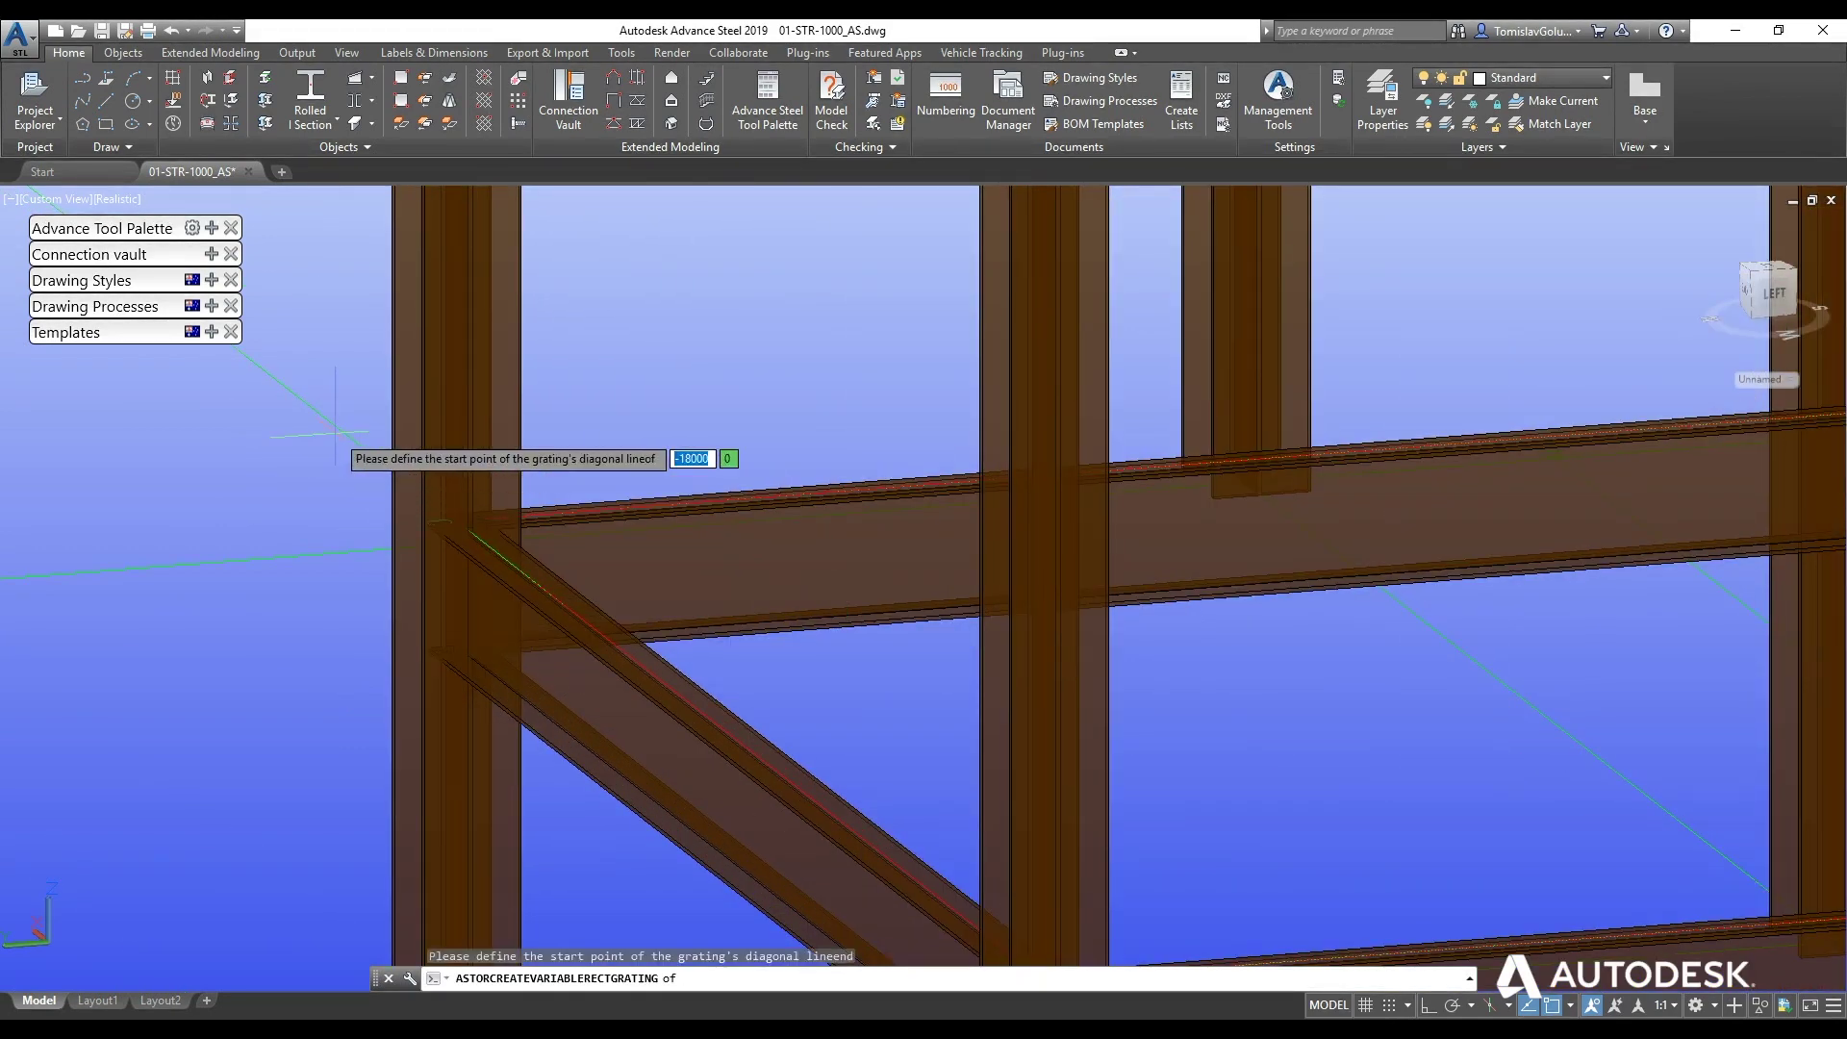
scroll(509, 502, up, 5)
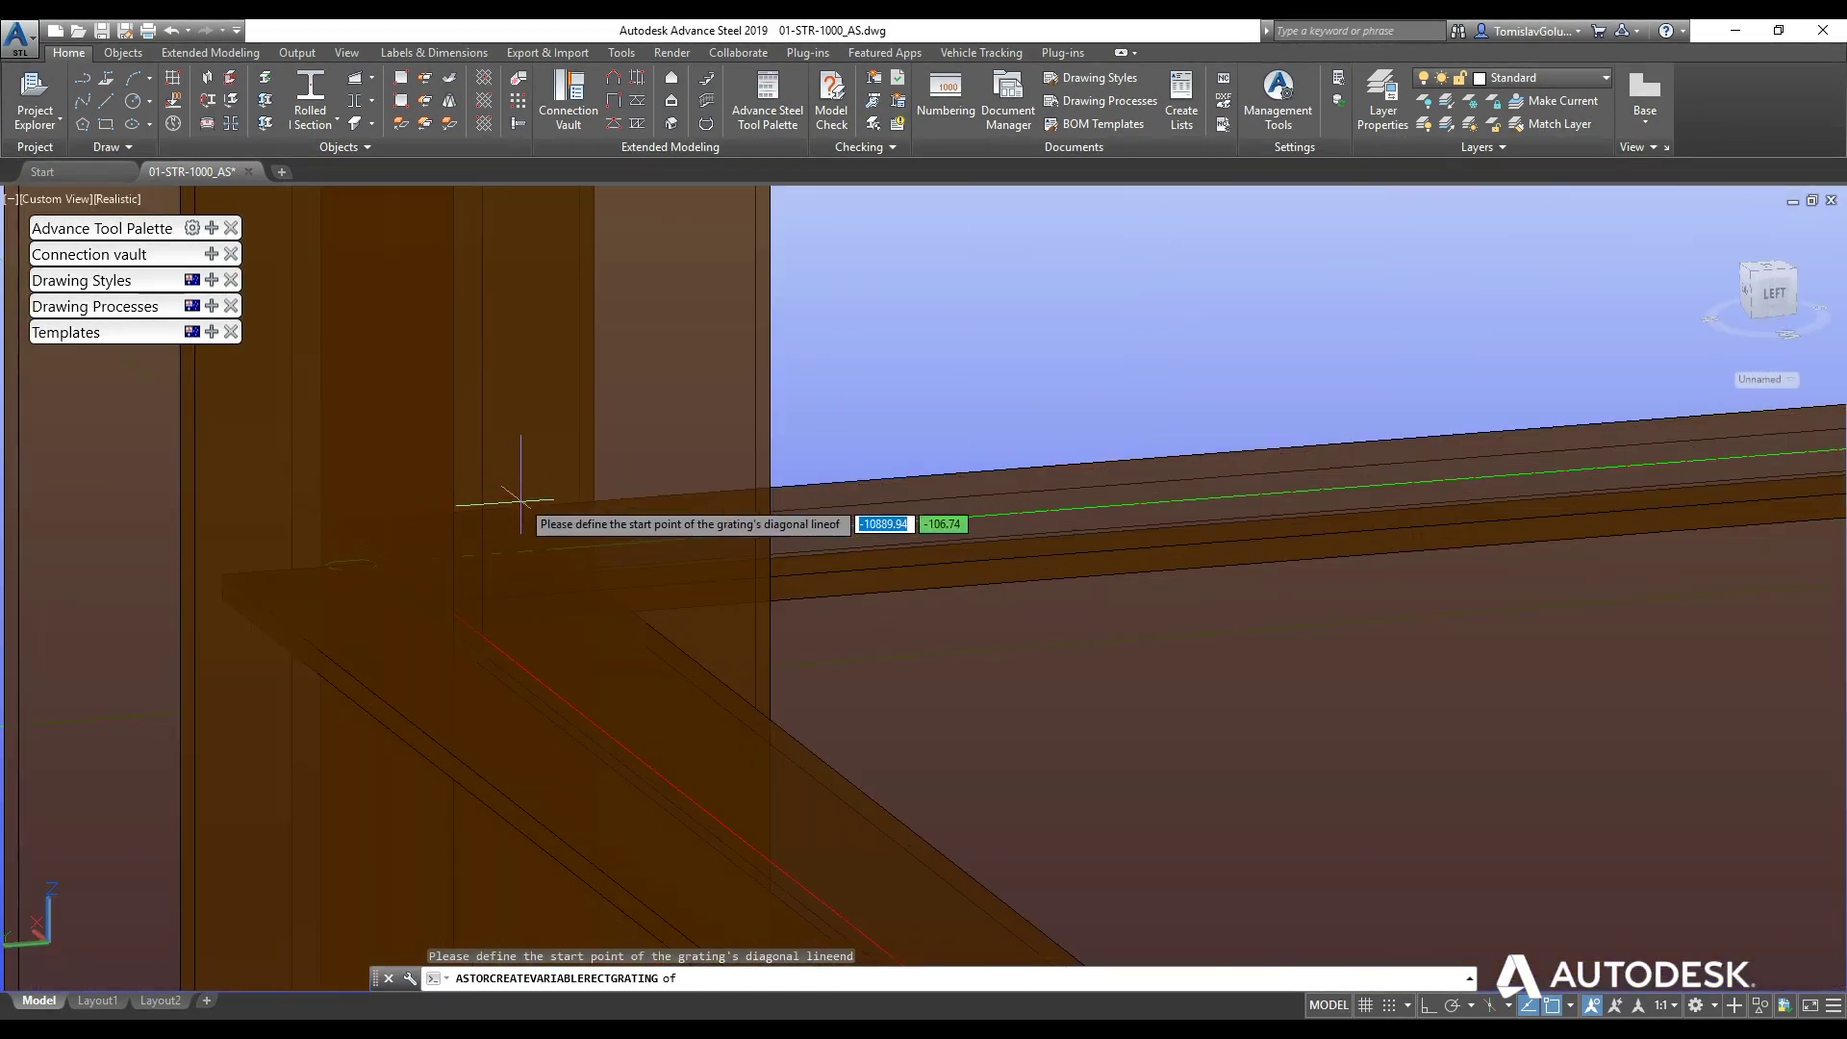
click(385, 528)
scroll(159, 460, down, 5)
middle_drag(1239, 631, 454, 554)
scroll(1711, 691, up, 5)
scroll(1300, 610, up, 3)
text(e)
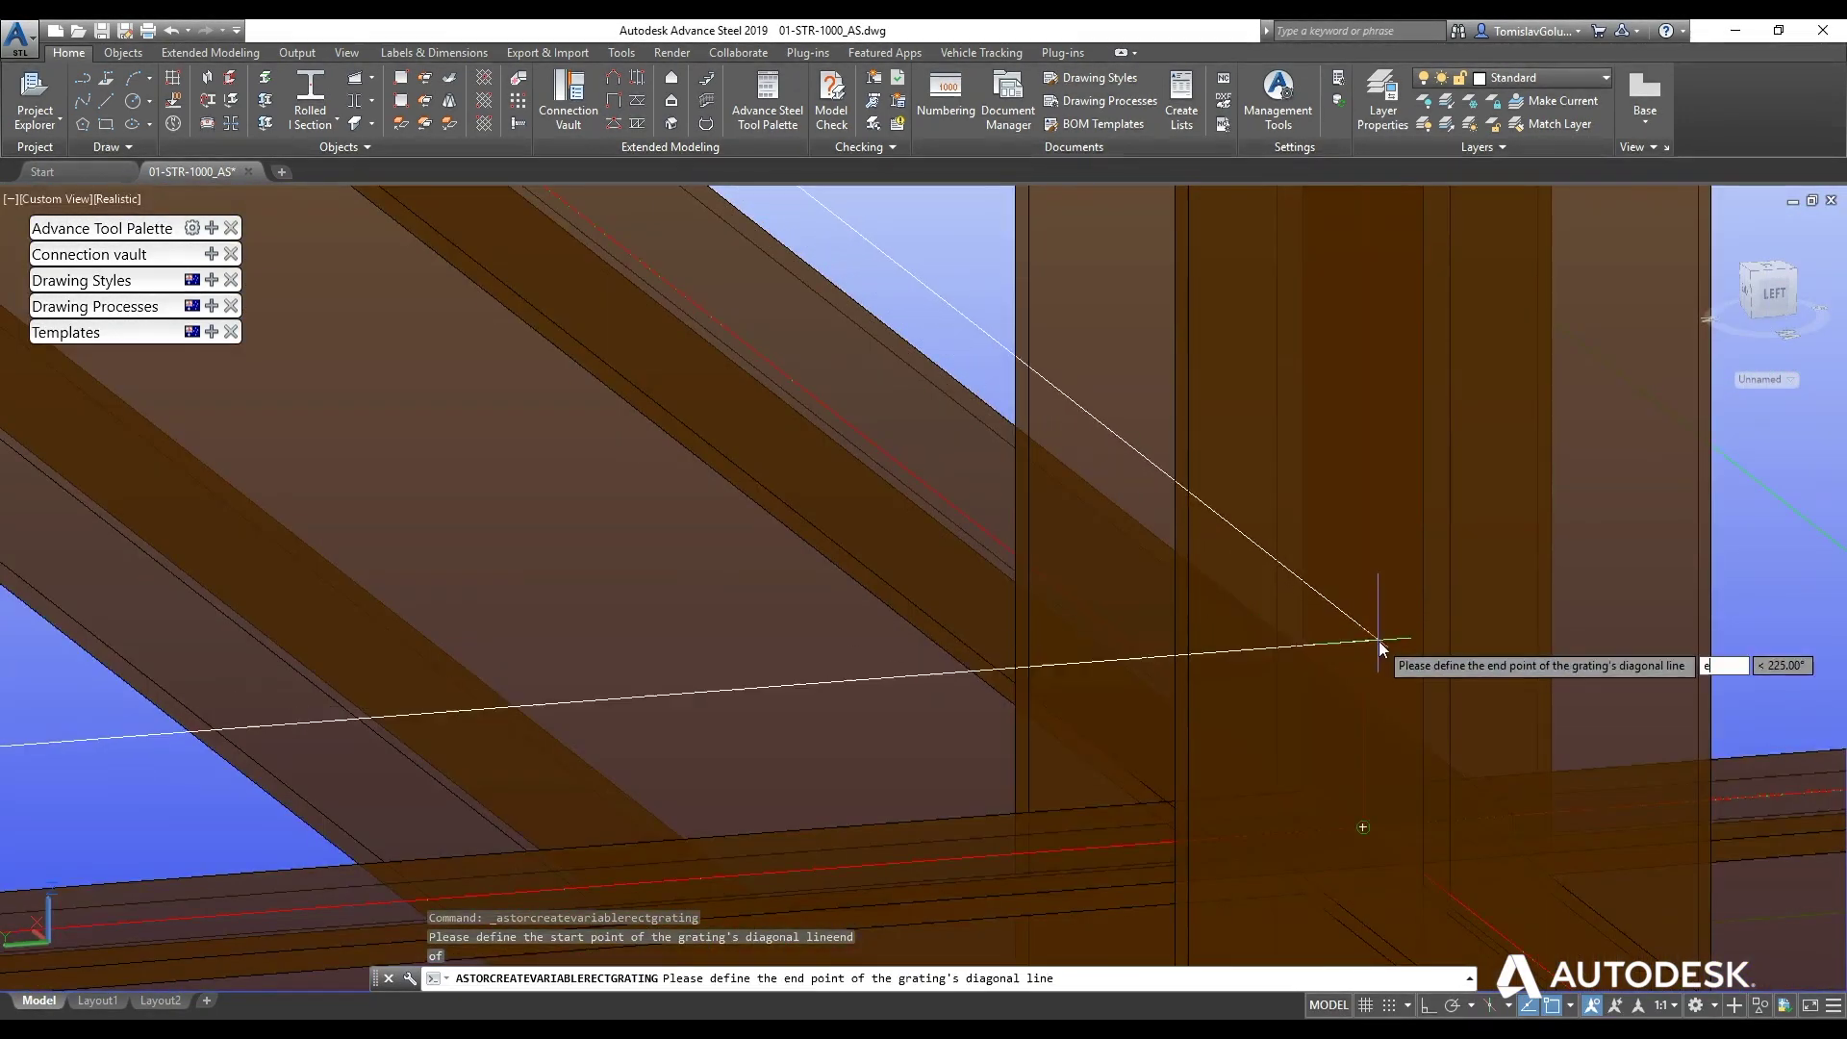
text(nd)
key(Return)
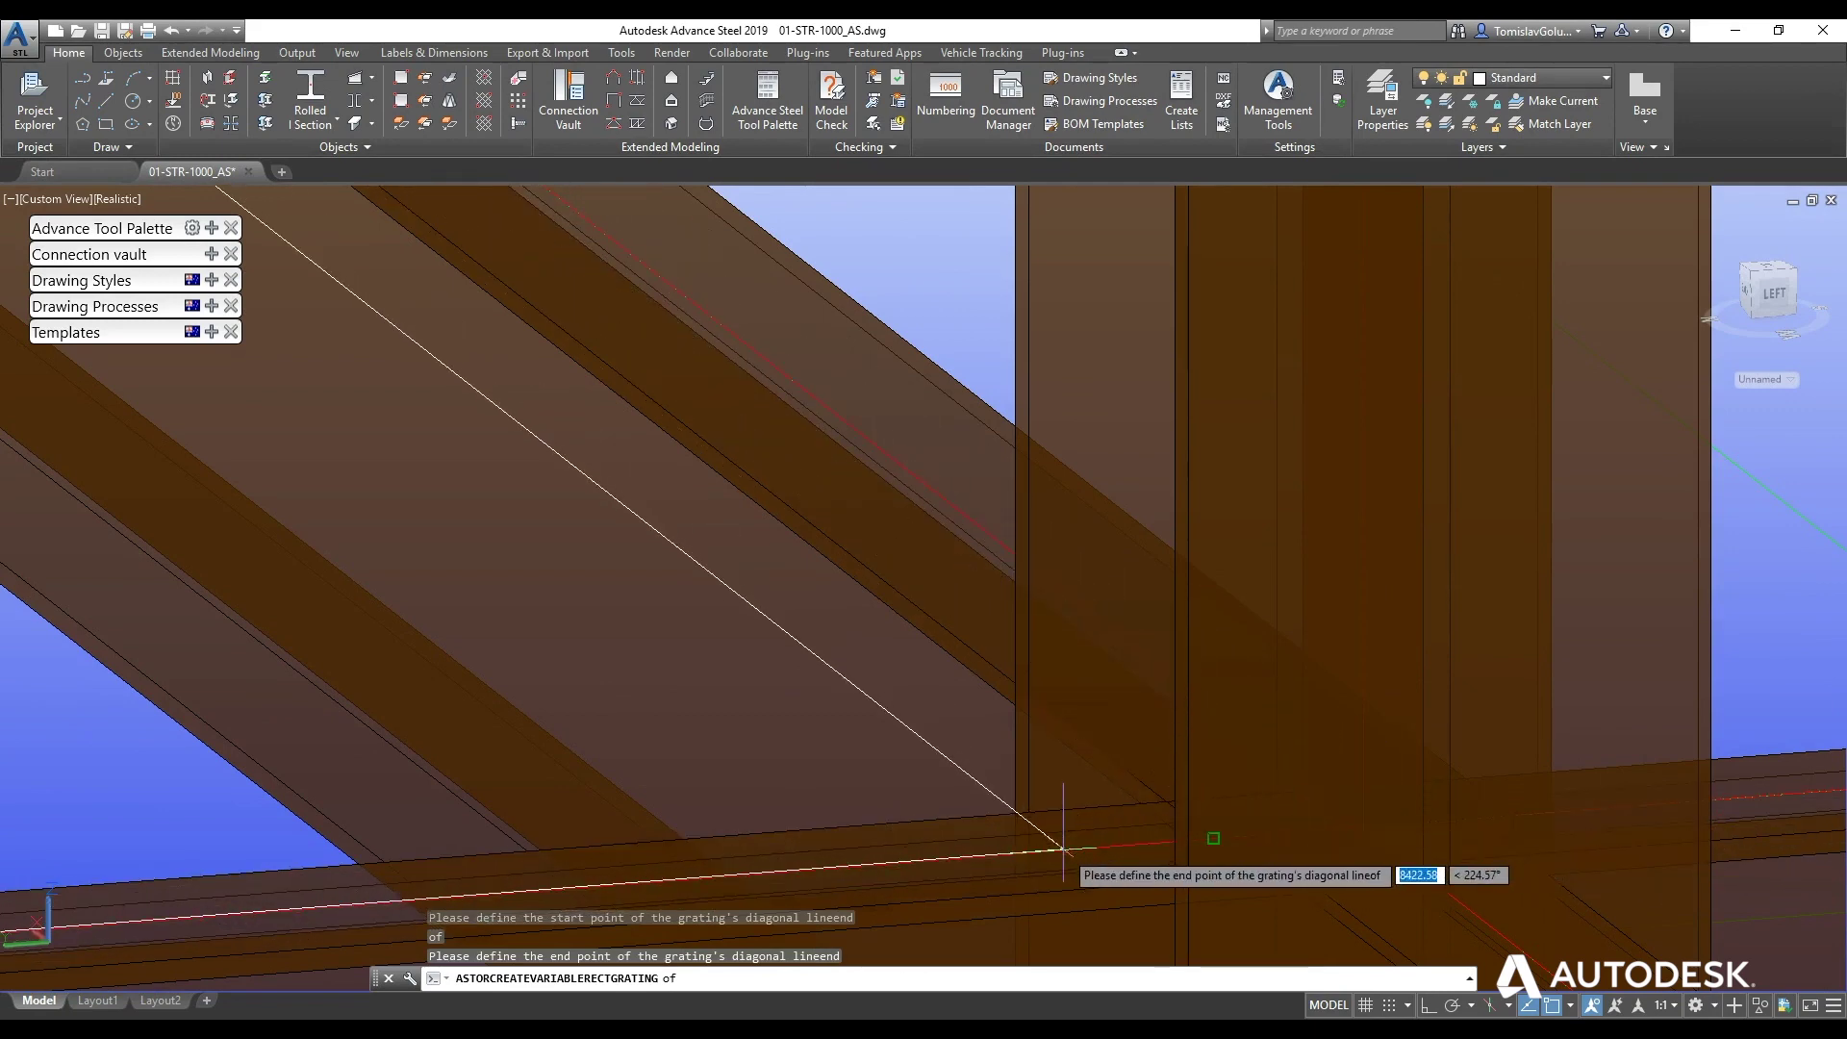
scroll(1274, 835, up, 2)
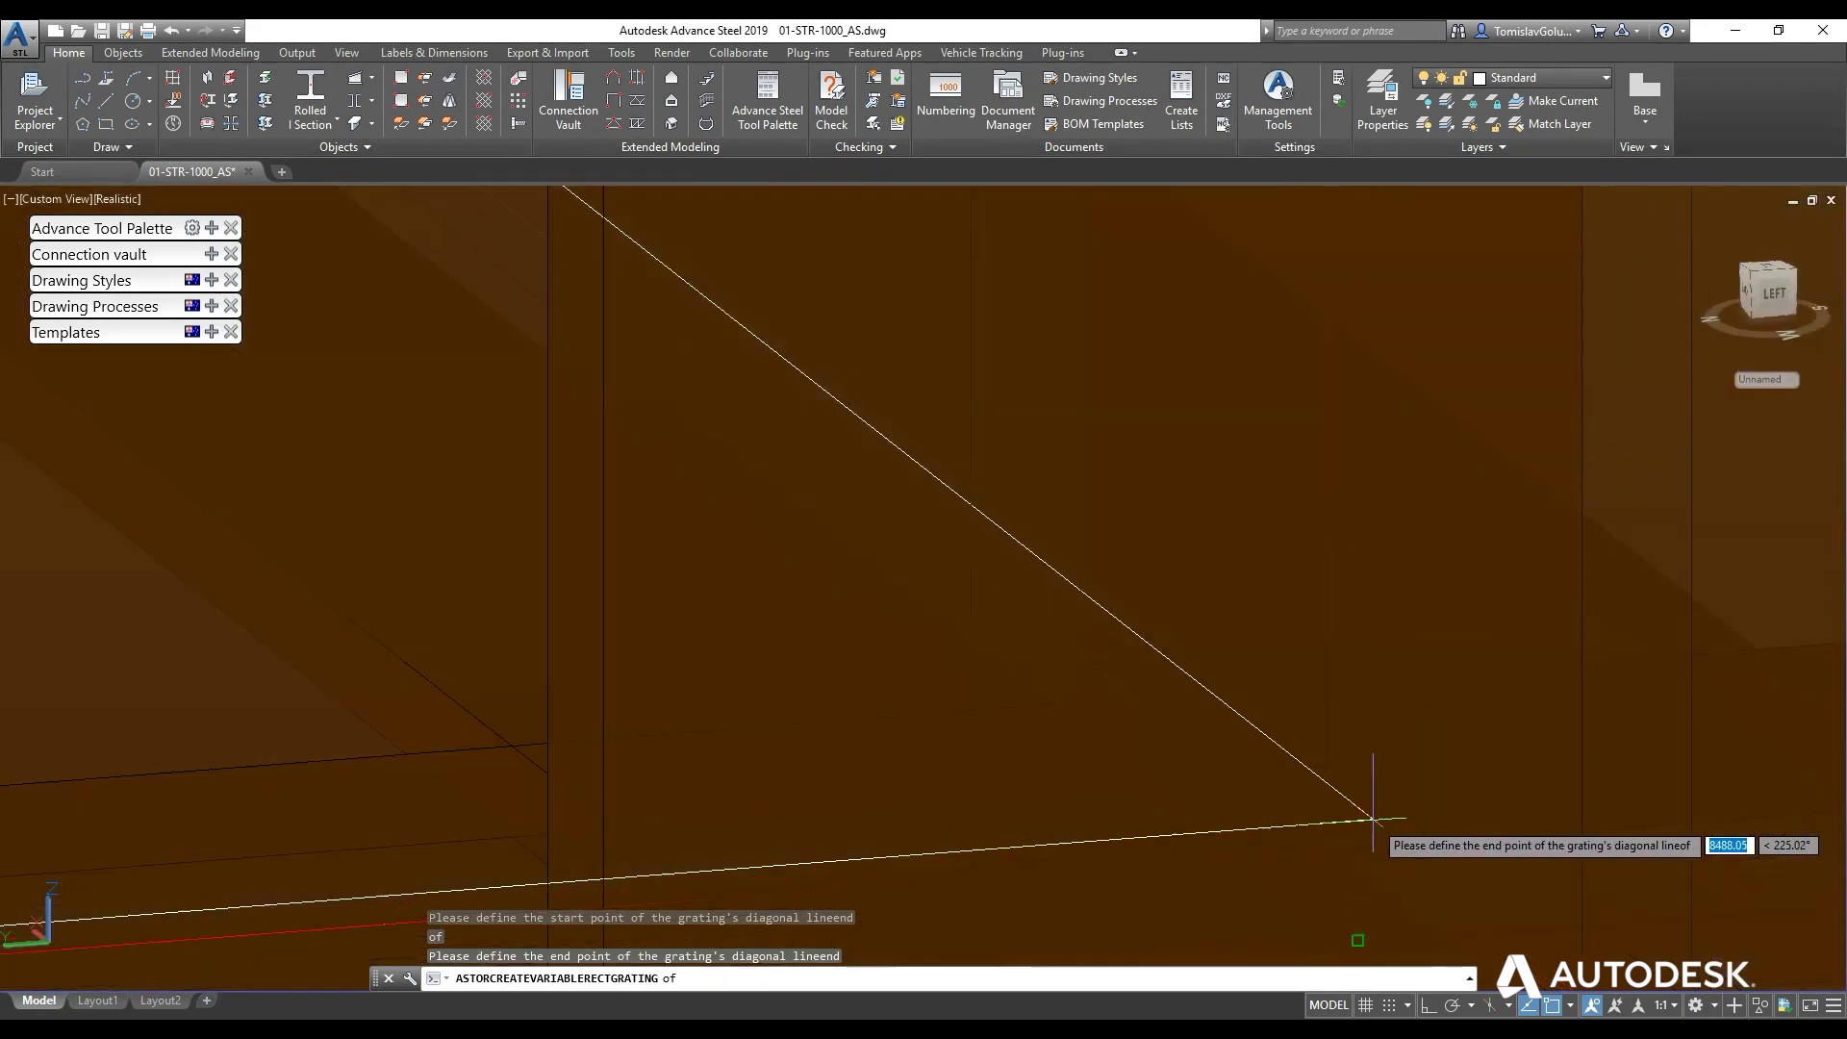
- Set the opposite corner to create the 6000 × 5996.85 variable grating, then inspect it
click(1299, 869)
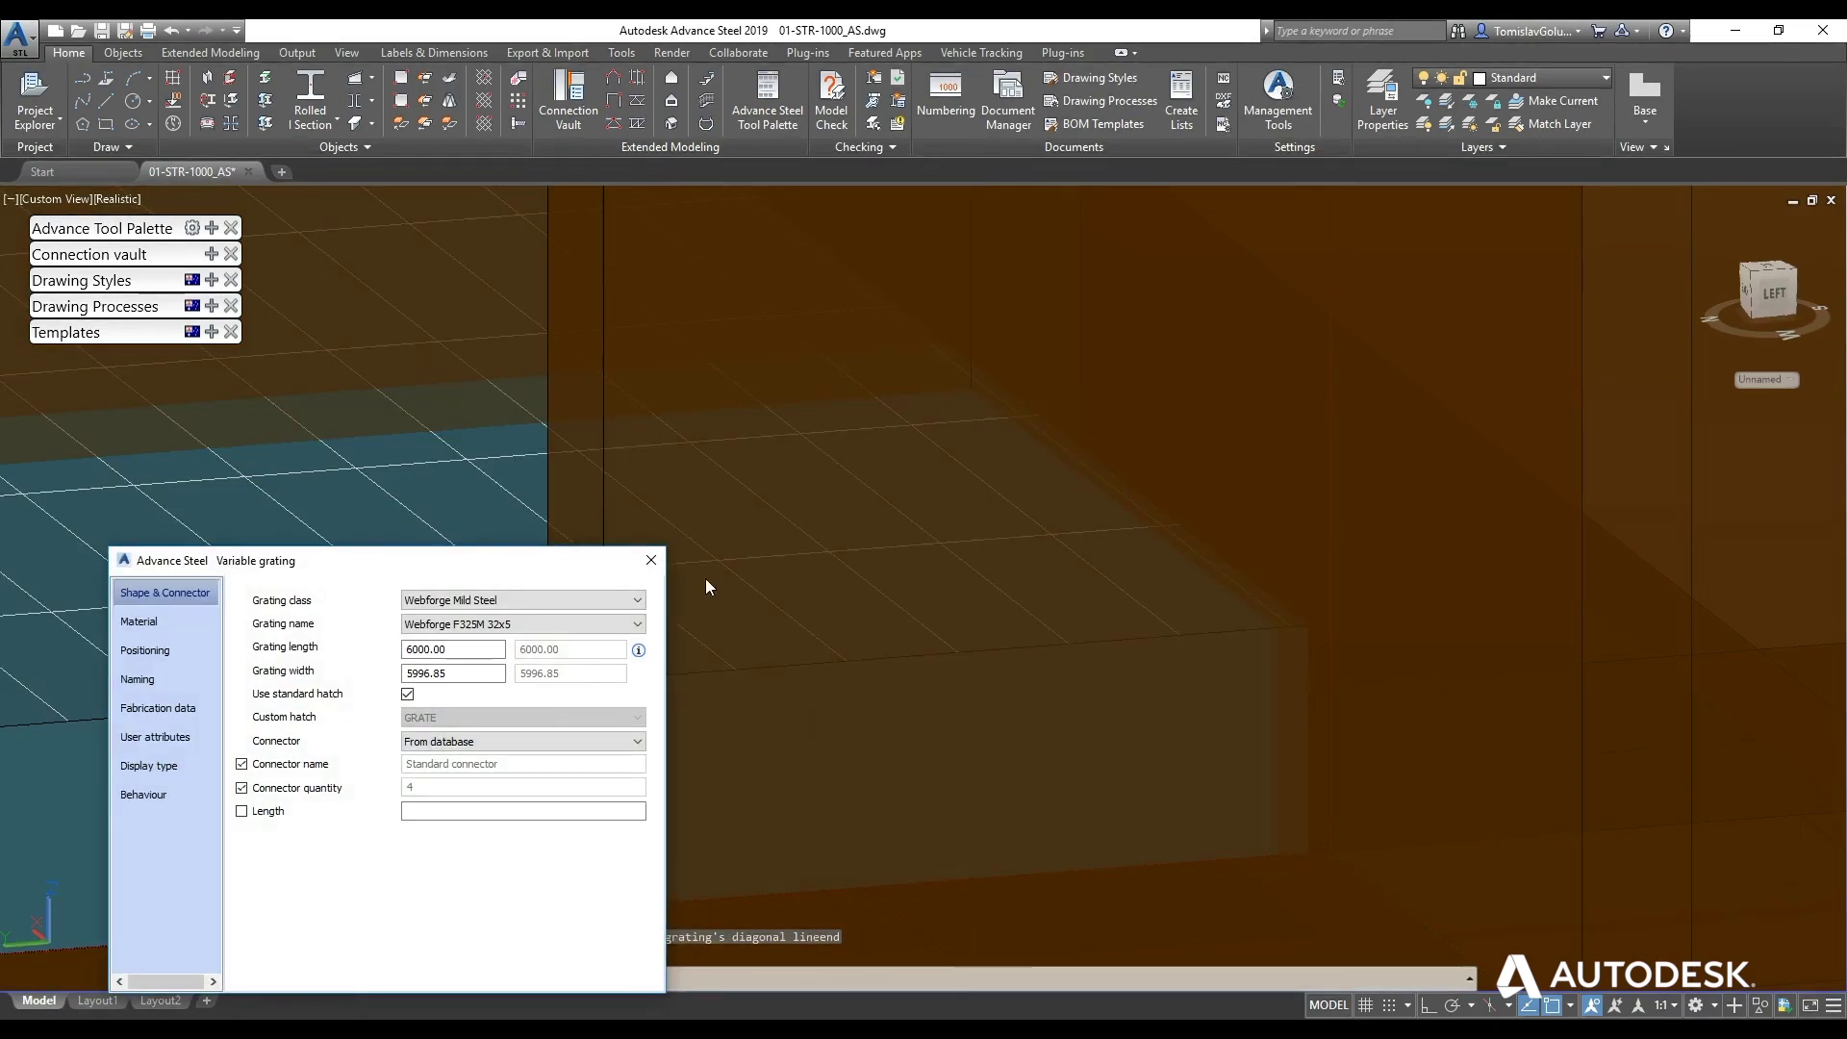
click(650, 560)
scroll(784, 557, down, 8)
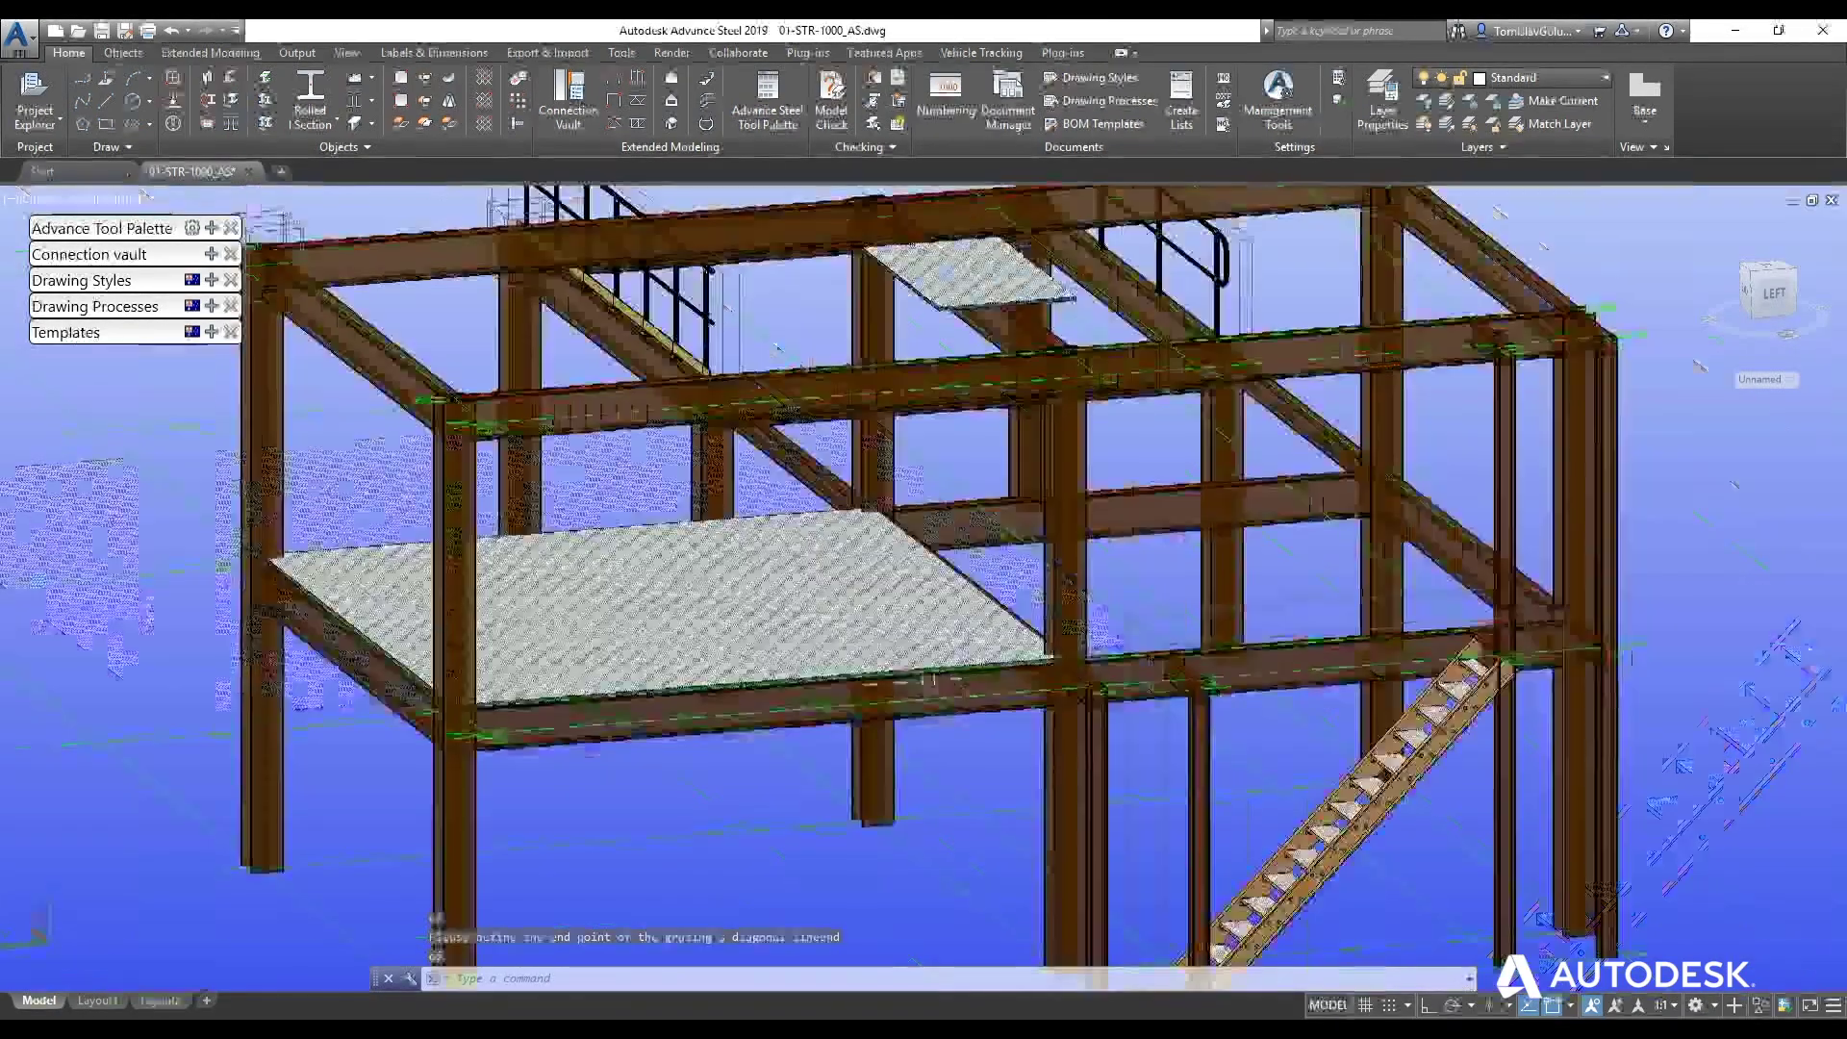
shift+middle_drag(784, 557, 1101, 578)
scroll(800, 697, down, 3)
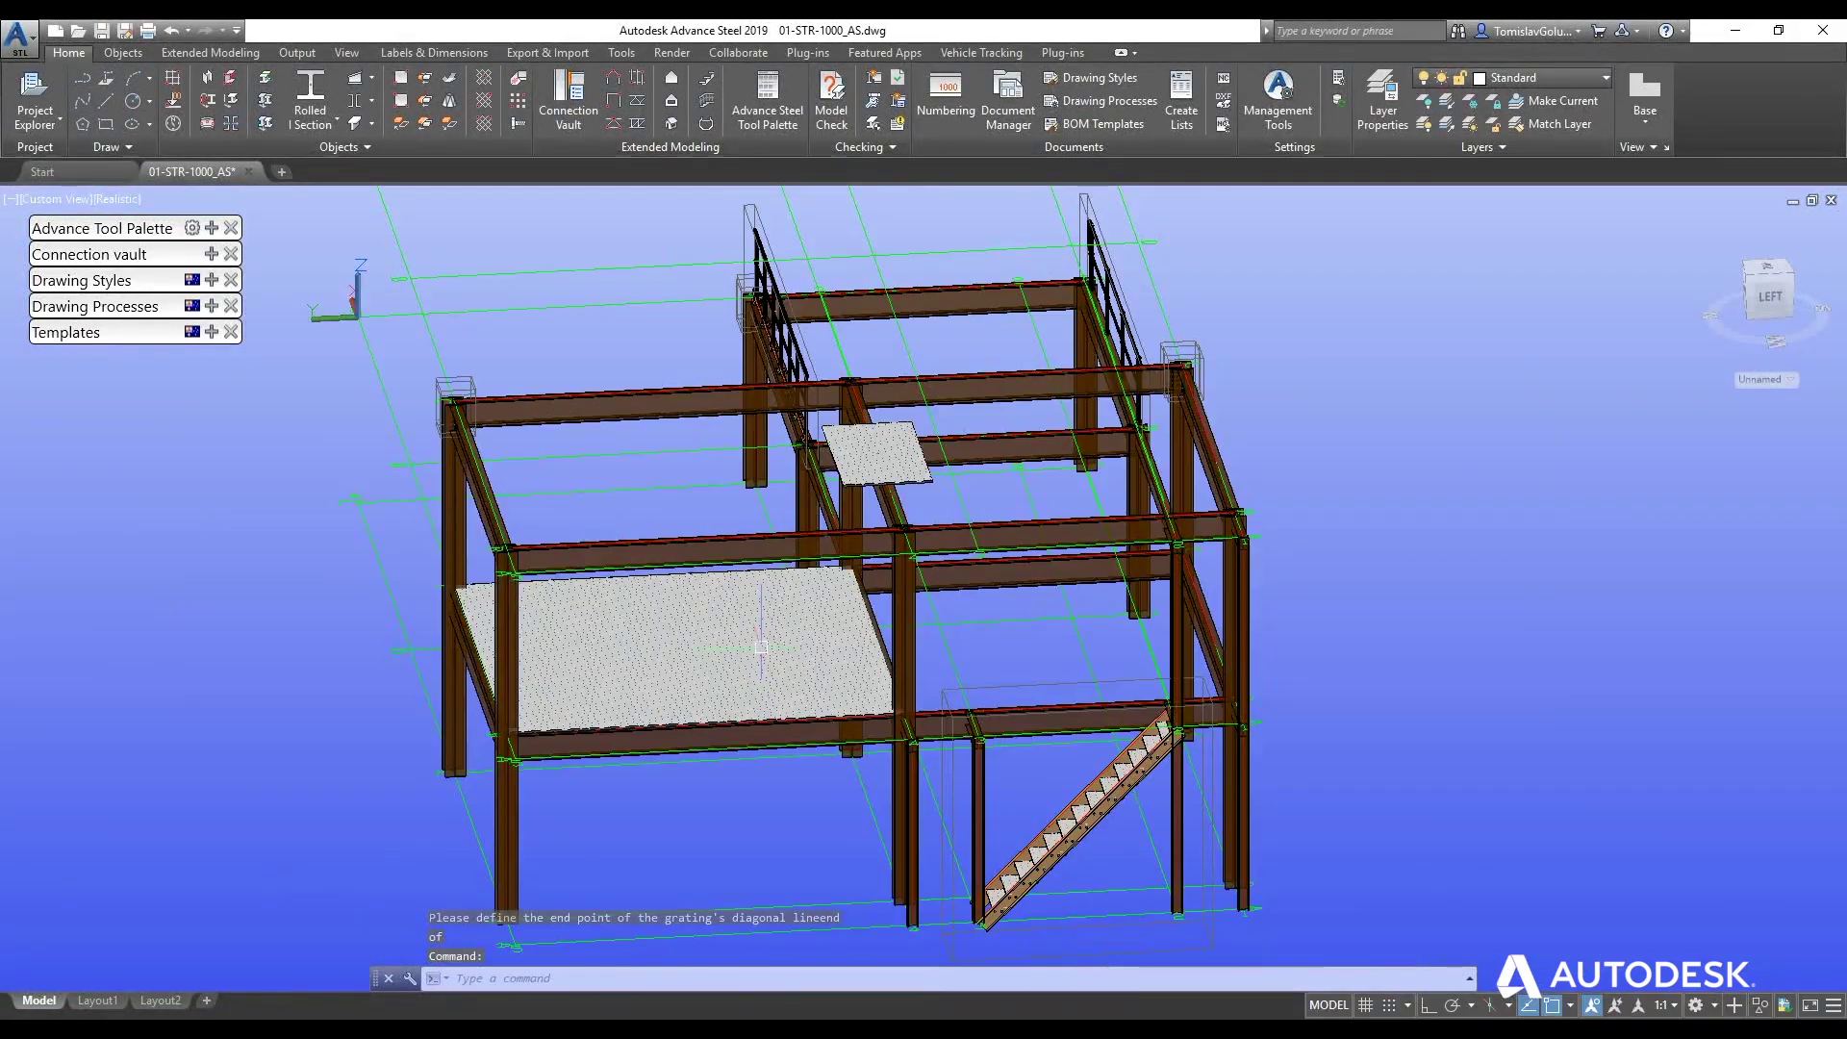
shift+middle_drag(904, 635, 711, 534)
middle_drag(948, 417, 886, 475)
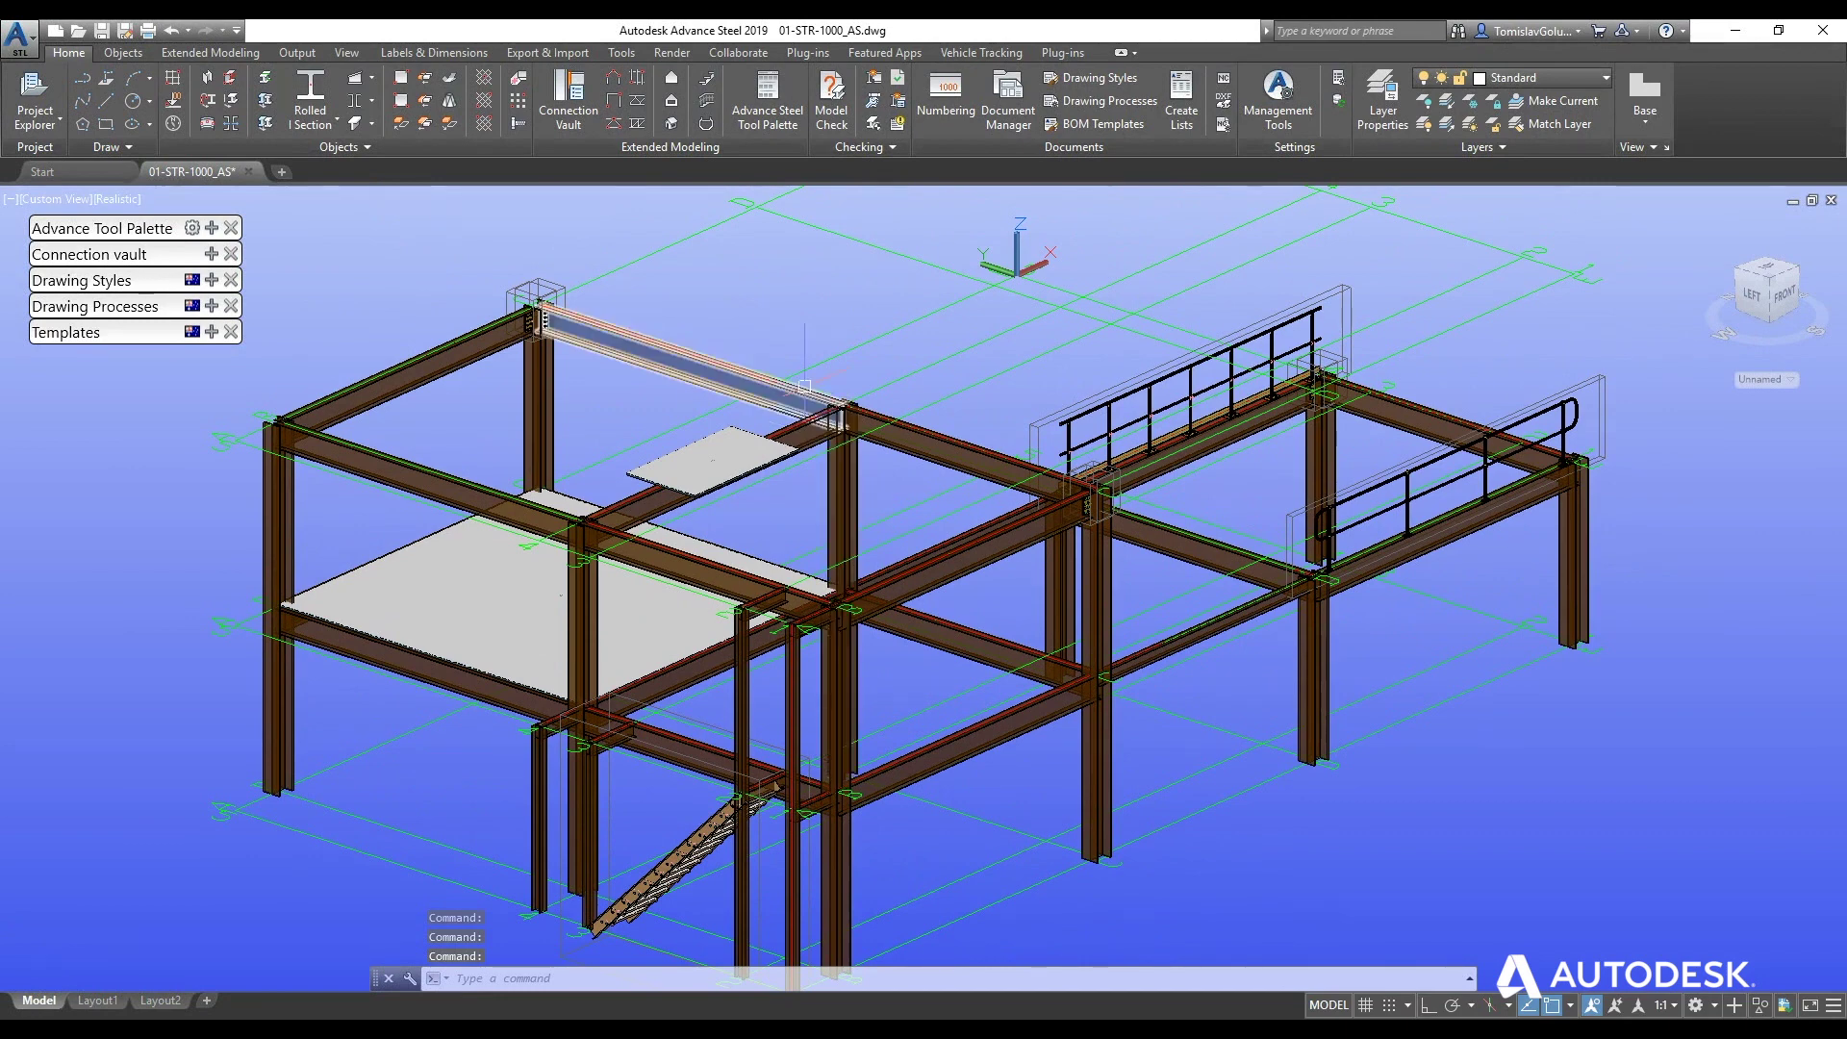
- Browse the Objects and Extended Modeling ribbon tabs, return to Home, and reframe the model
click(520, 325)
key(Escape)
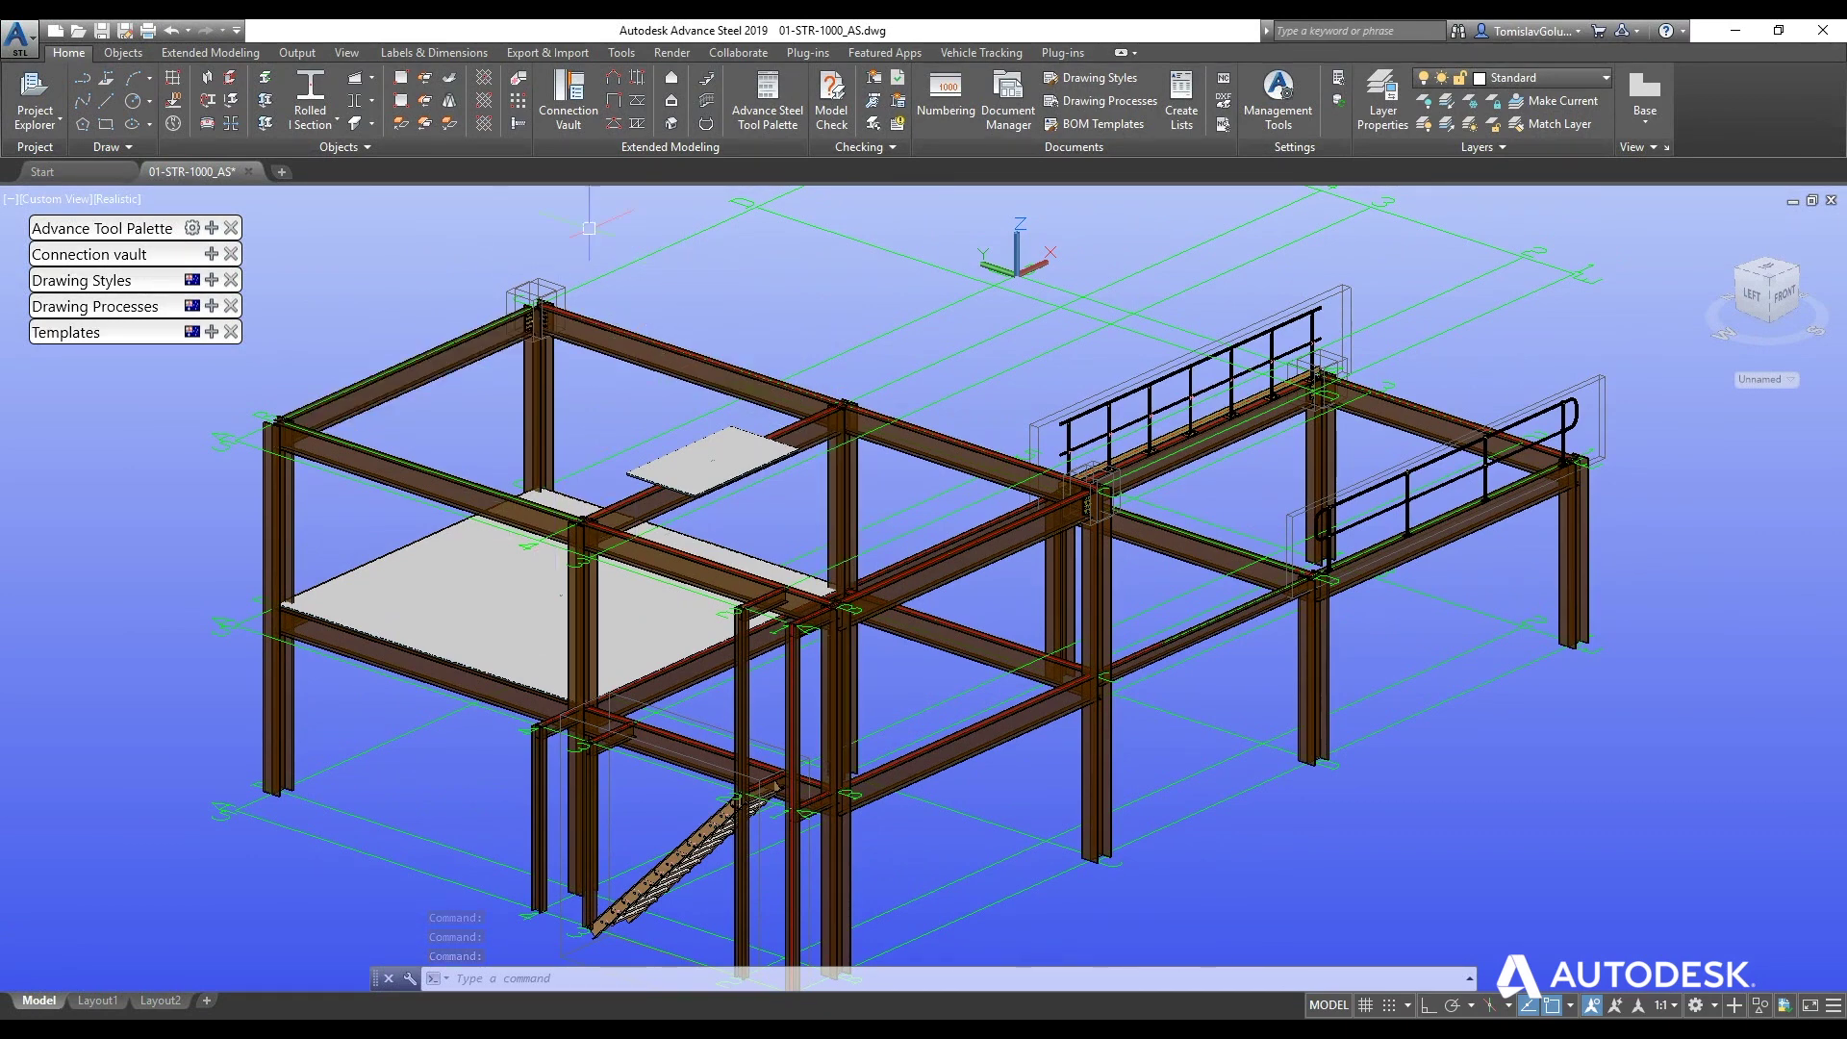
click(125, 53)
click(179, 54)
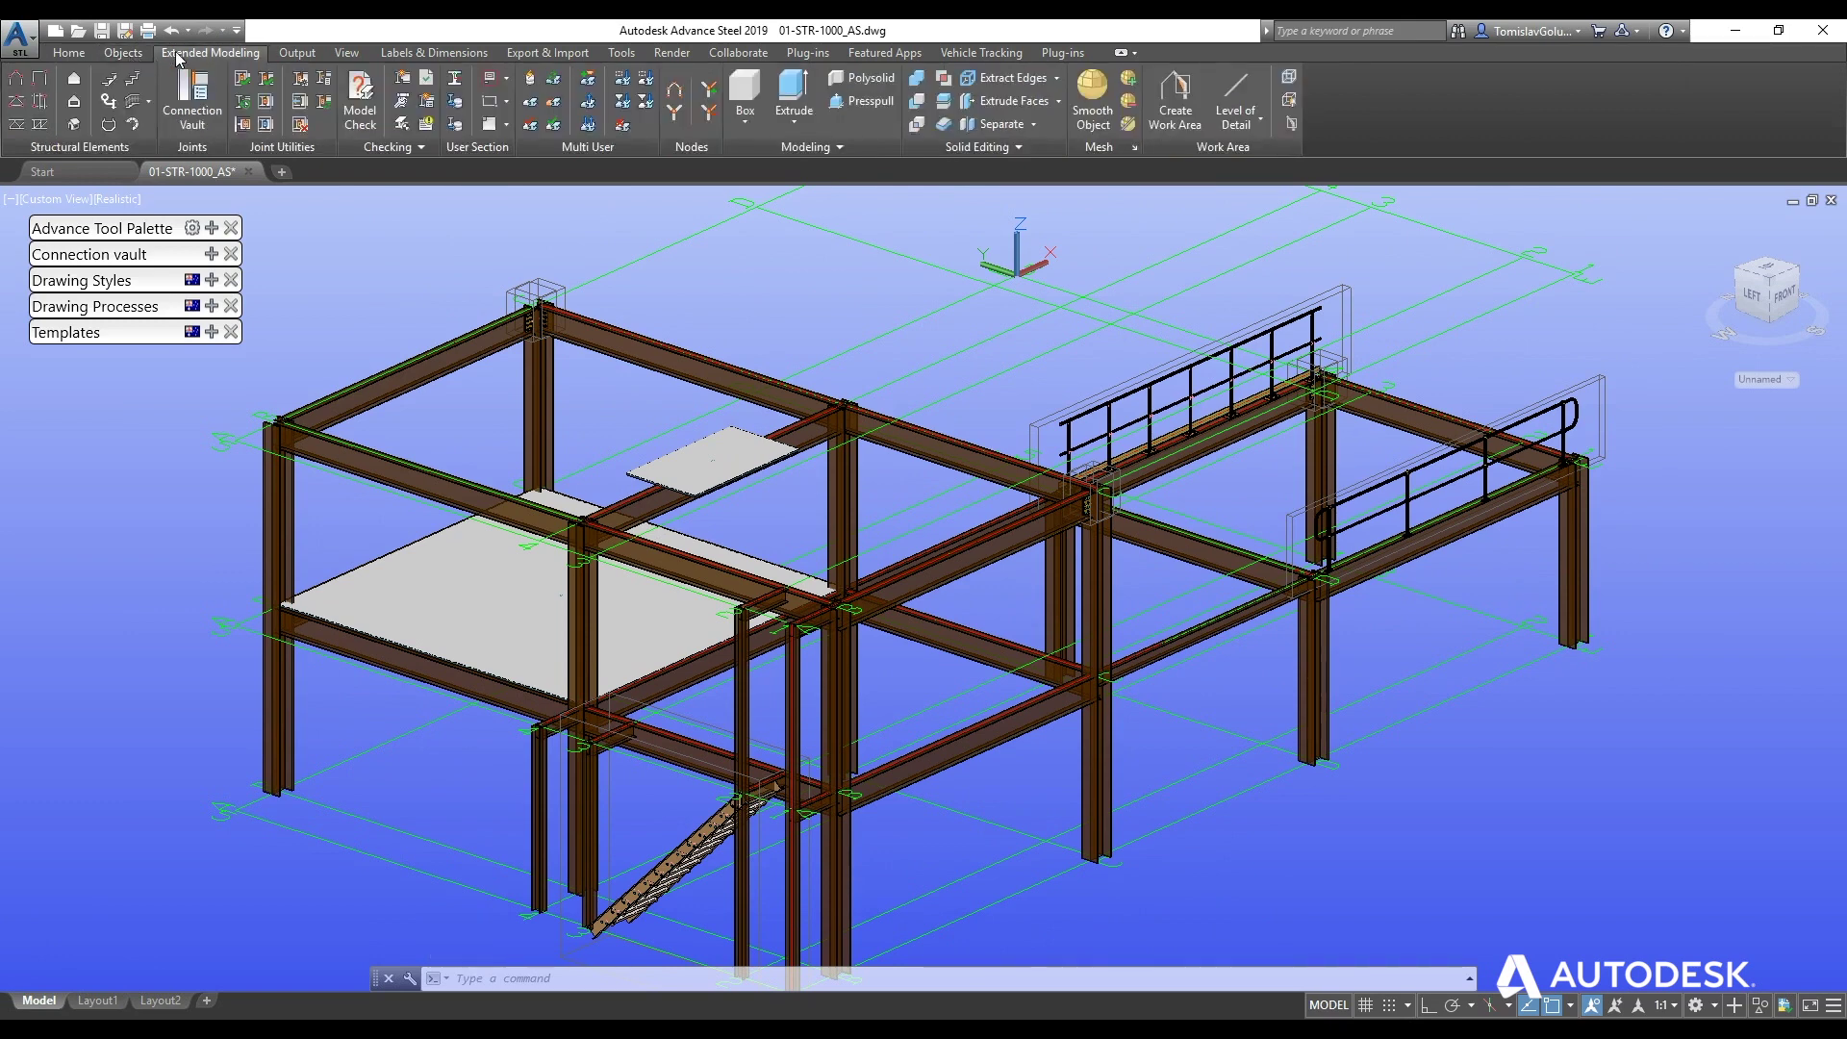
click(69, 54)
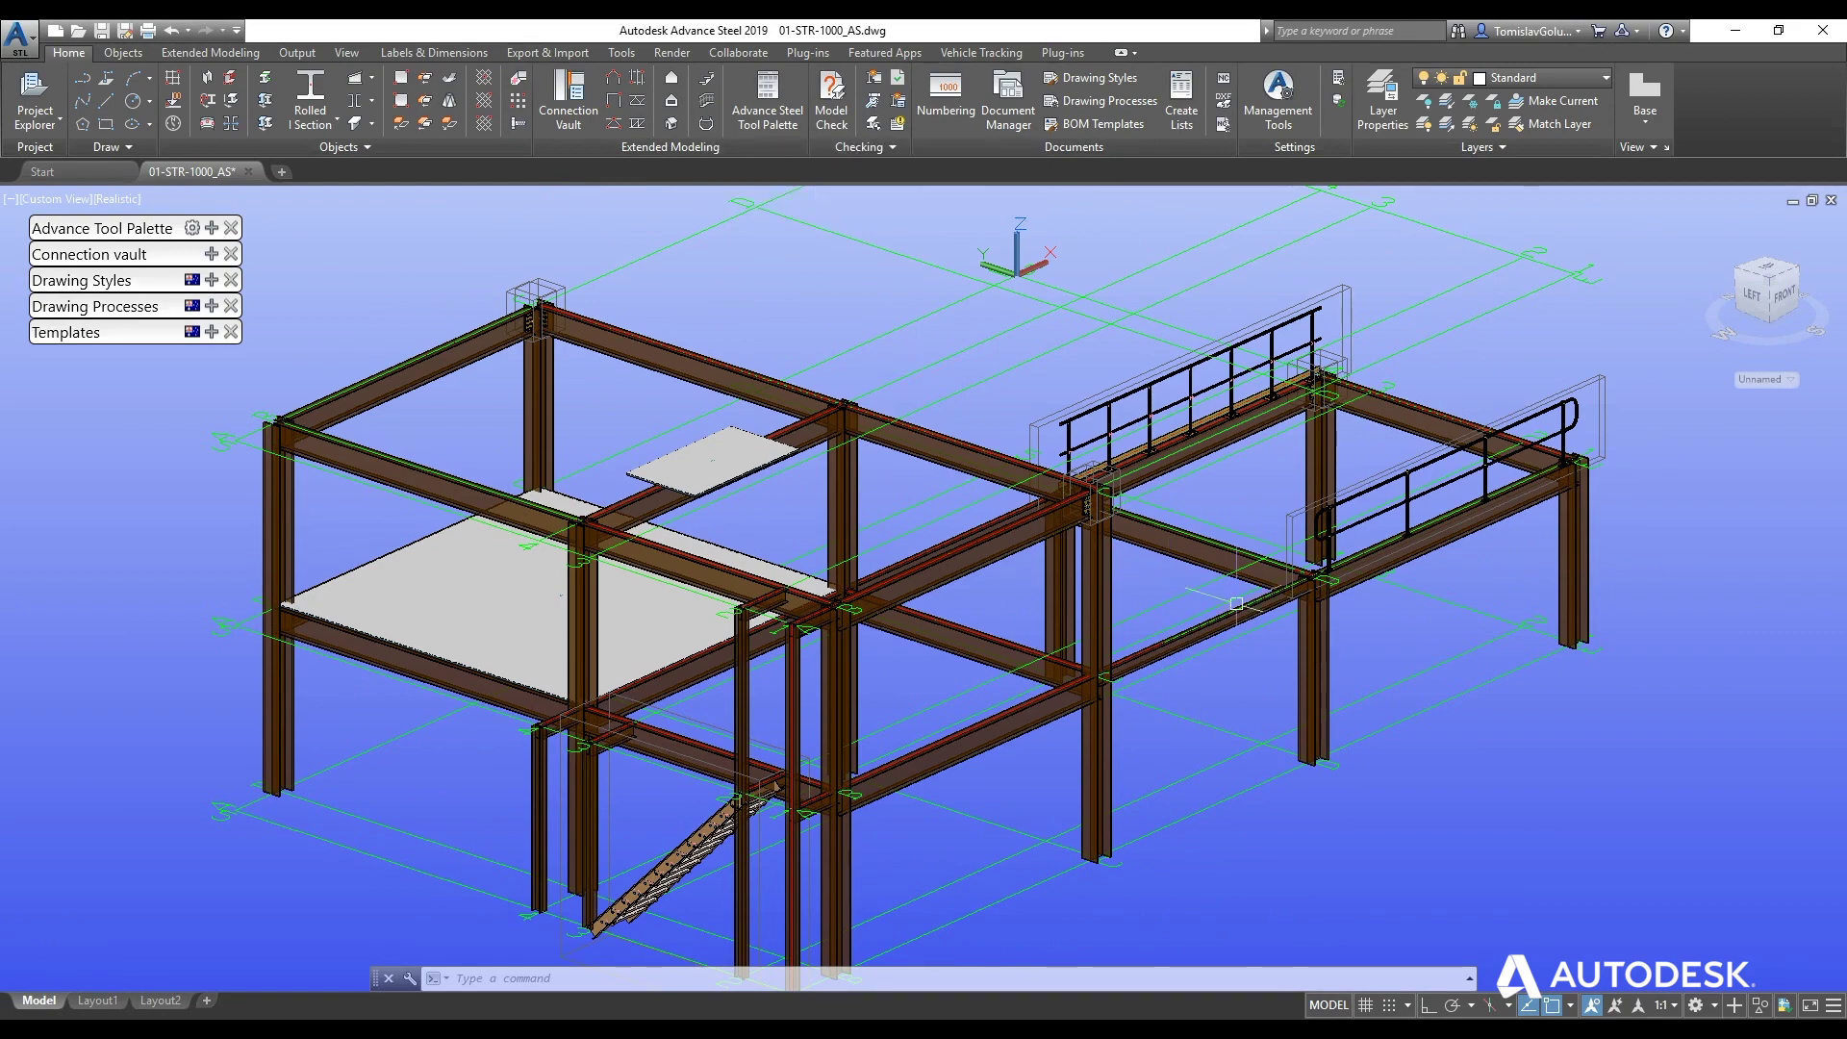
middle_drag(1178, 665, 837, 660)
shift+middle_drag(1279, 788, 840, 502)
- Start redefining the coordinate system with the CS command
scroll(1121, 577, up, 6)
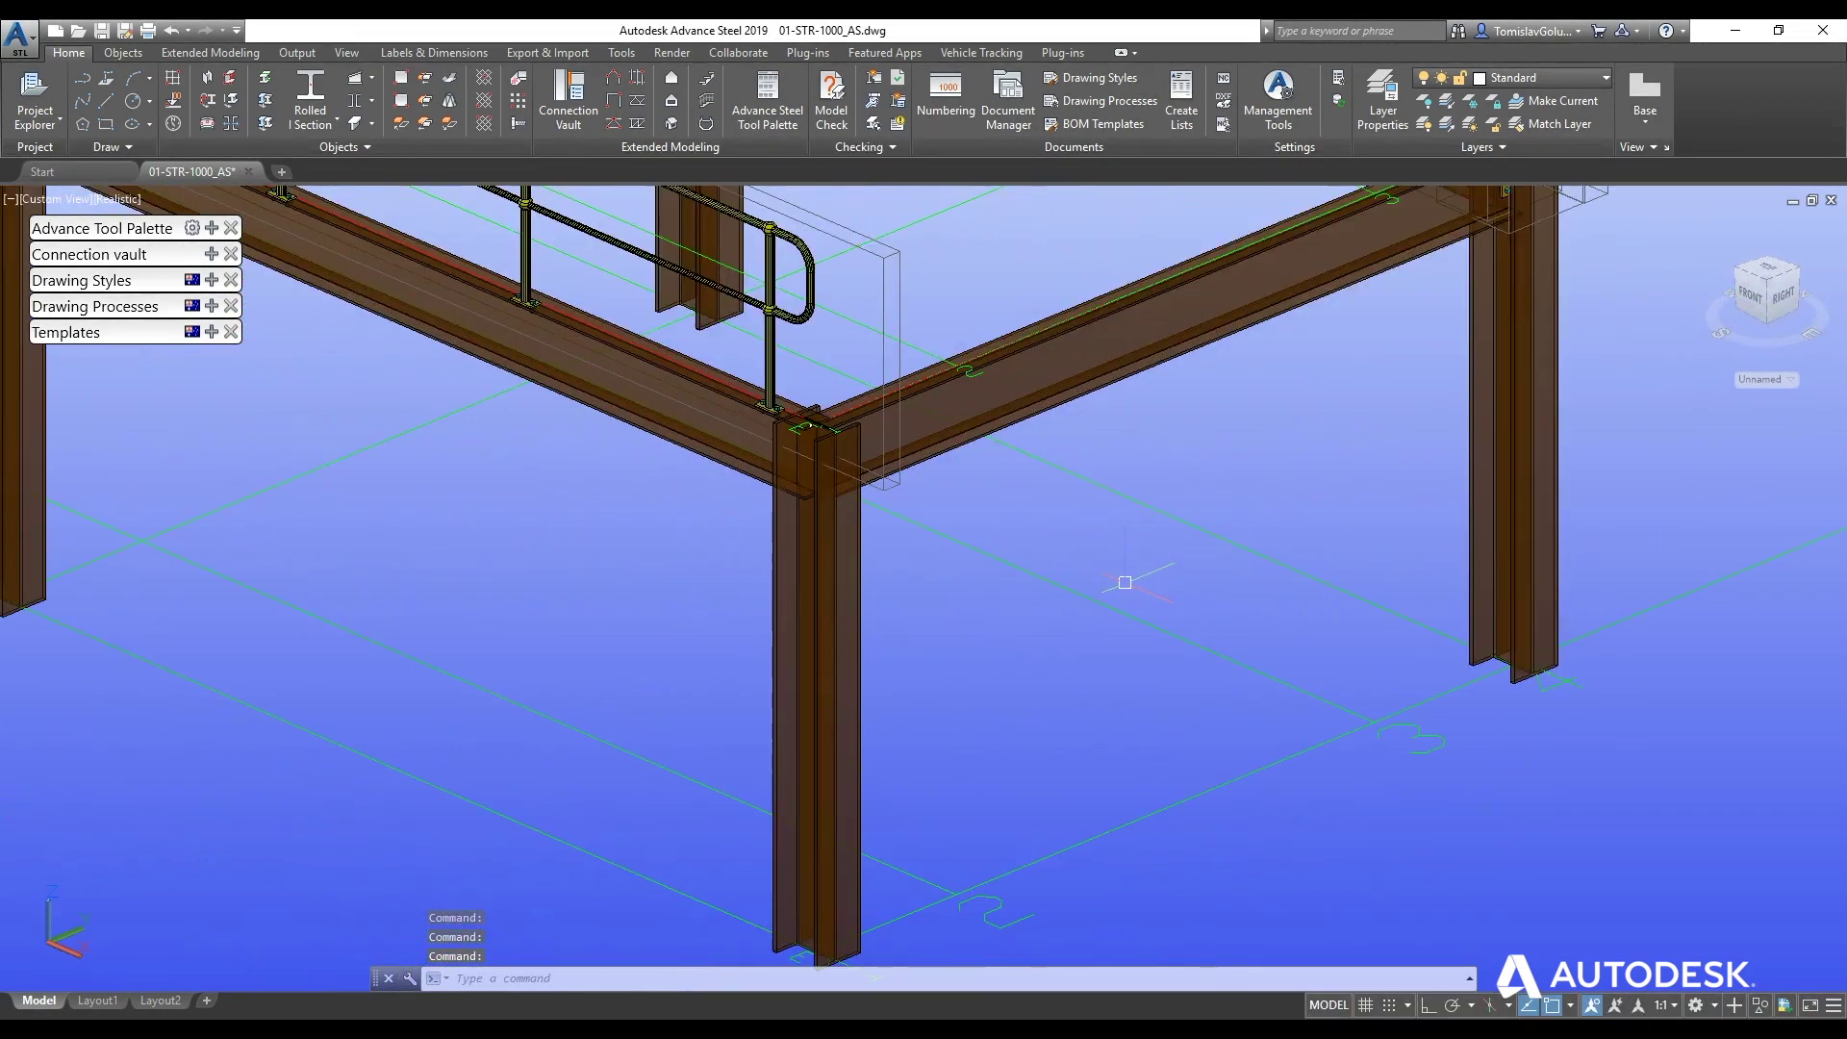
text(cs)
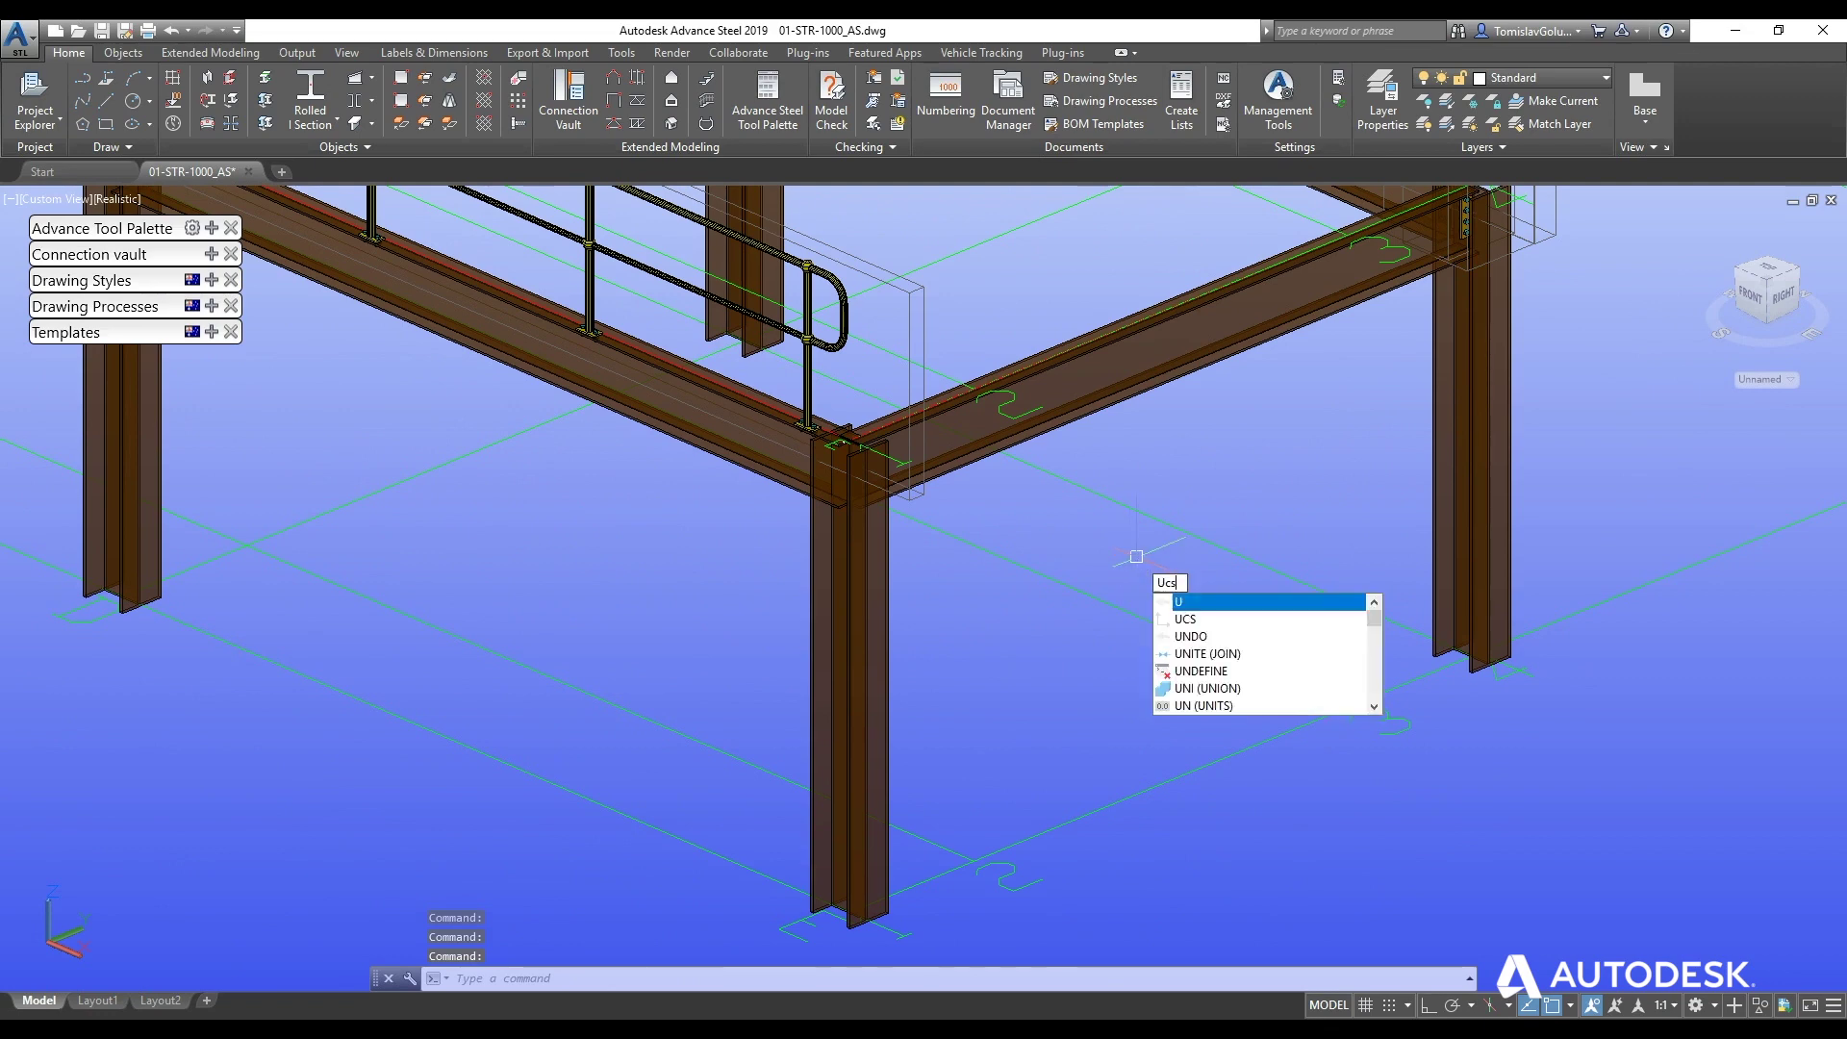
key(Return)
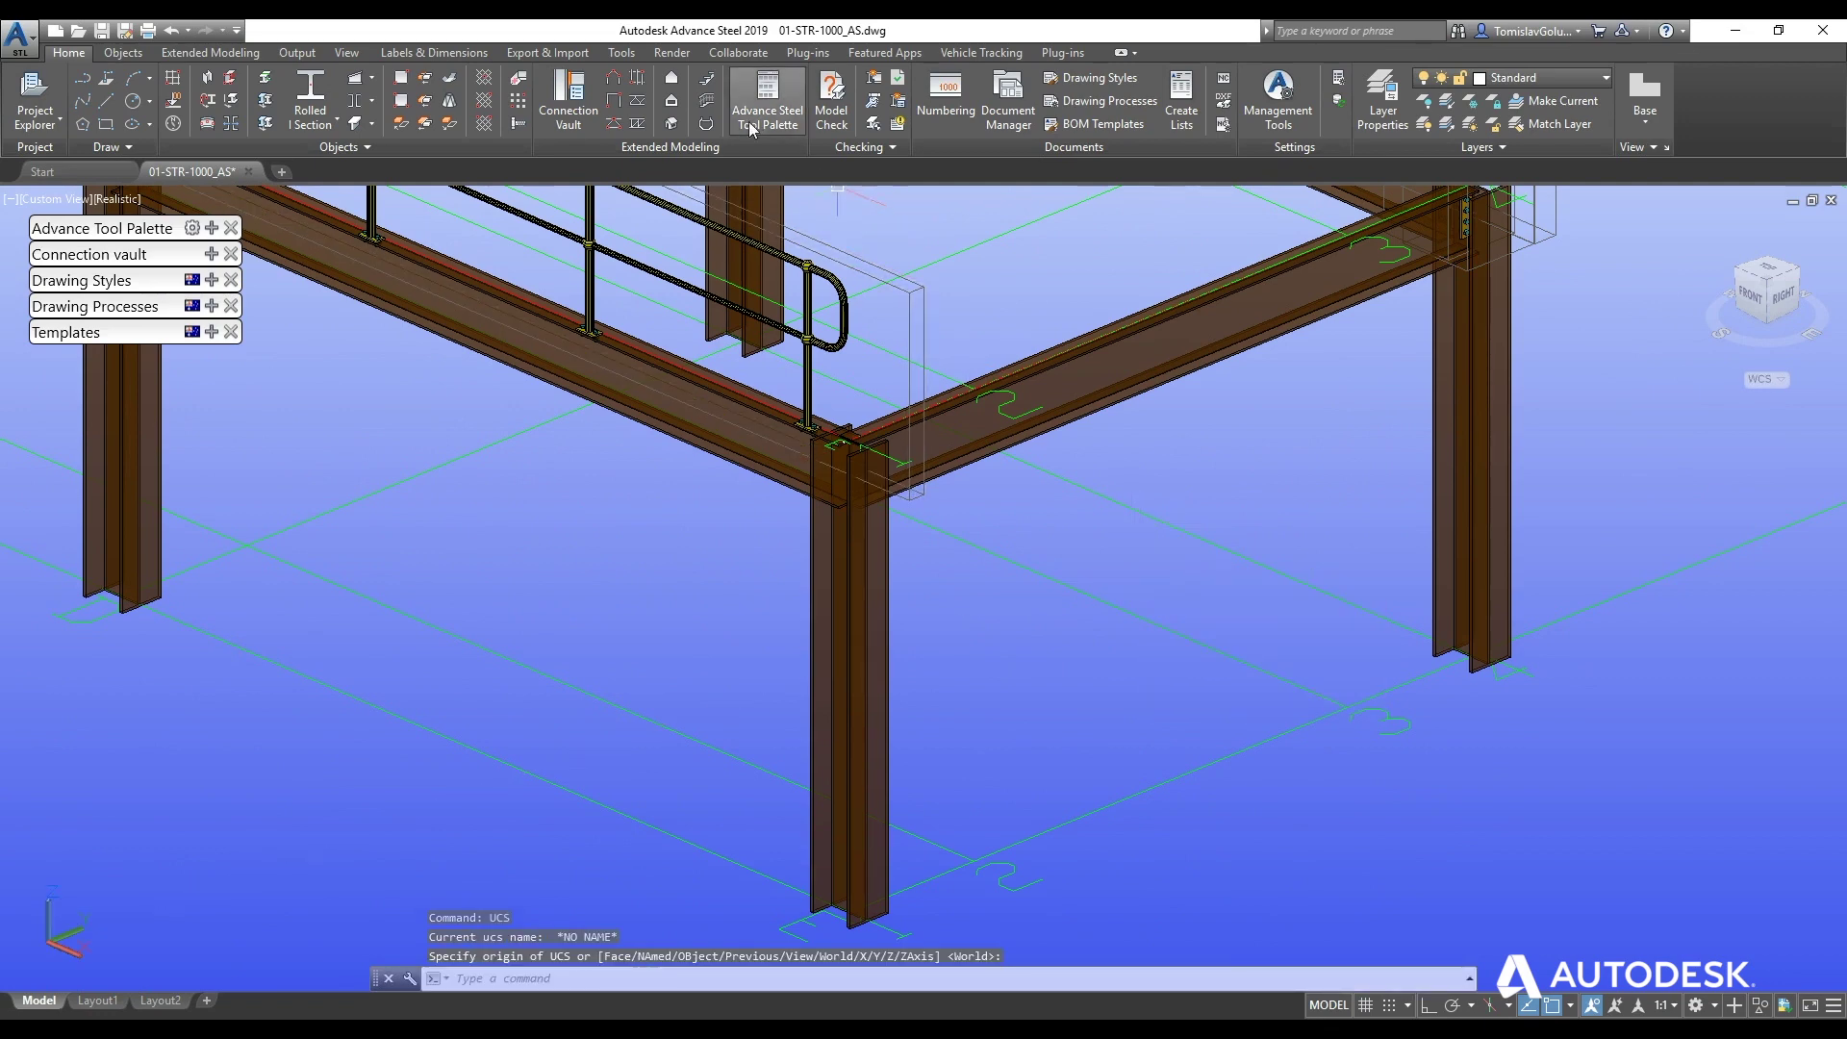
scroll(1557, 717, down, 4)
scroll(601, 553, down, 4)
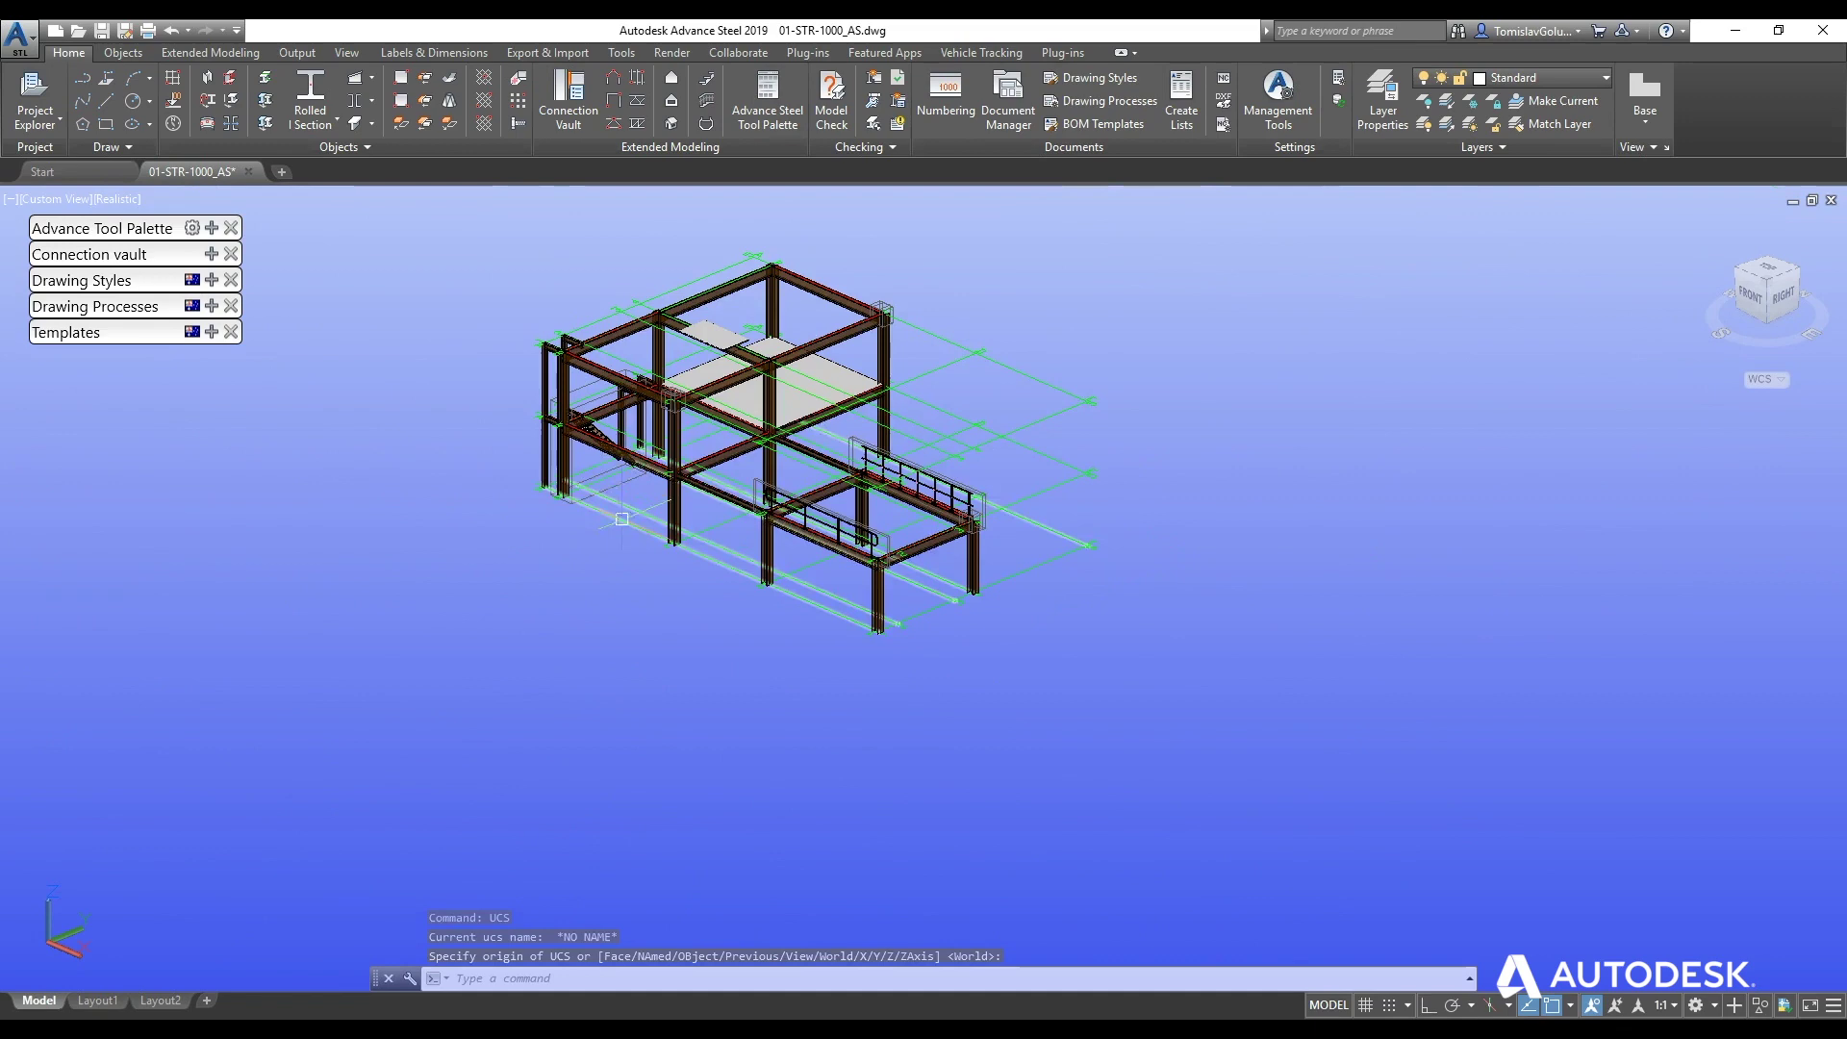
scroll(734, 703, up, 6)
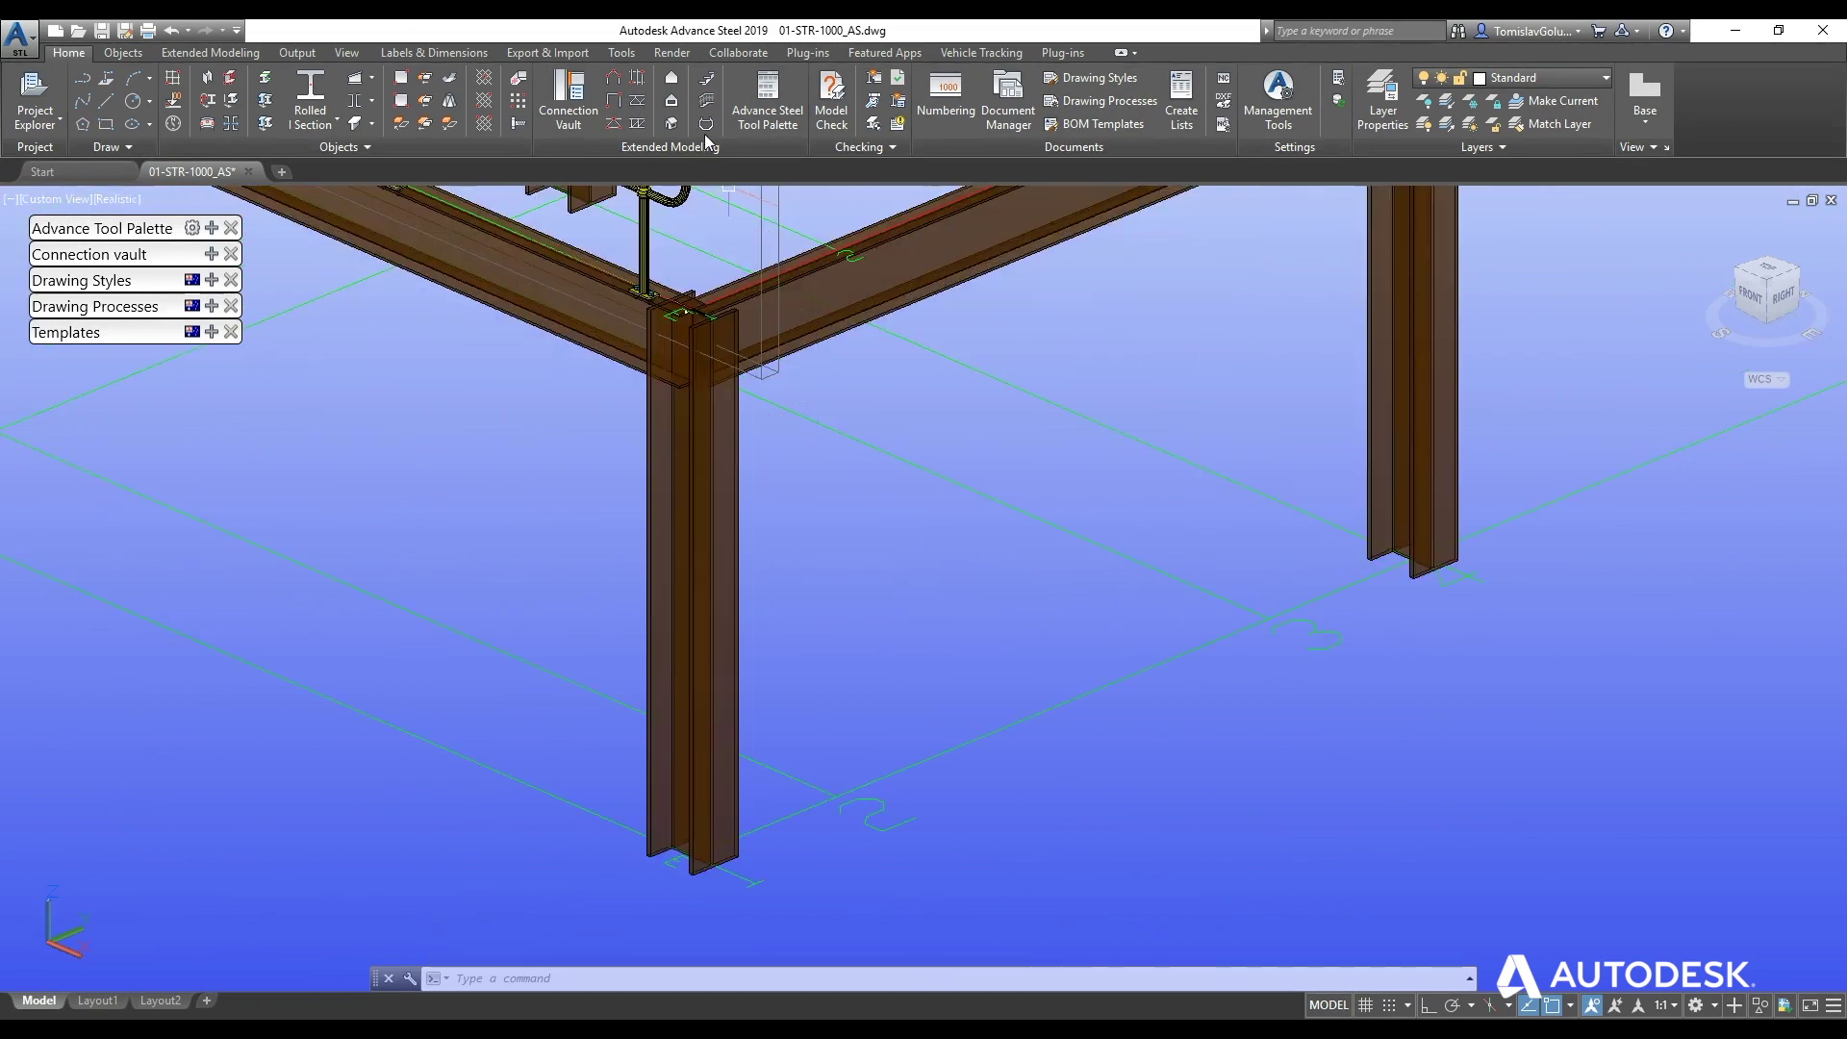
- Place a cage ladder starting at an edge beam's midpoint, snapping its height point too
click(706, 124)
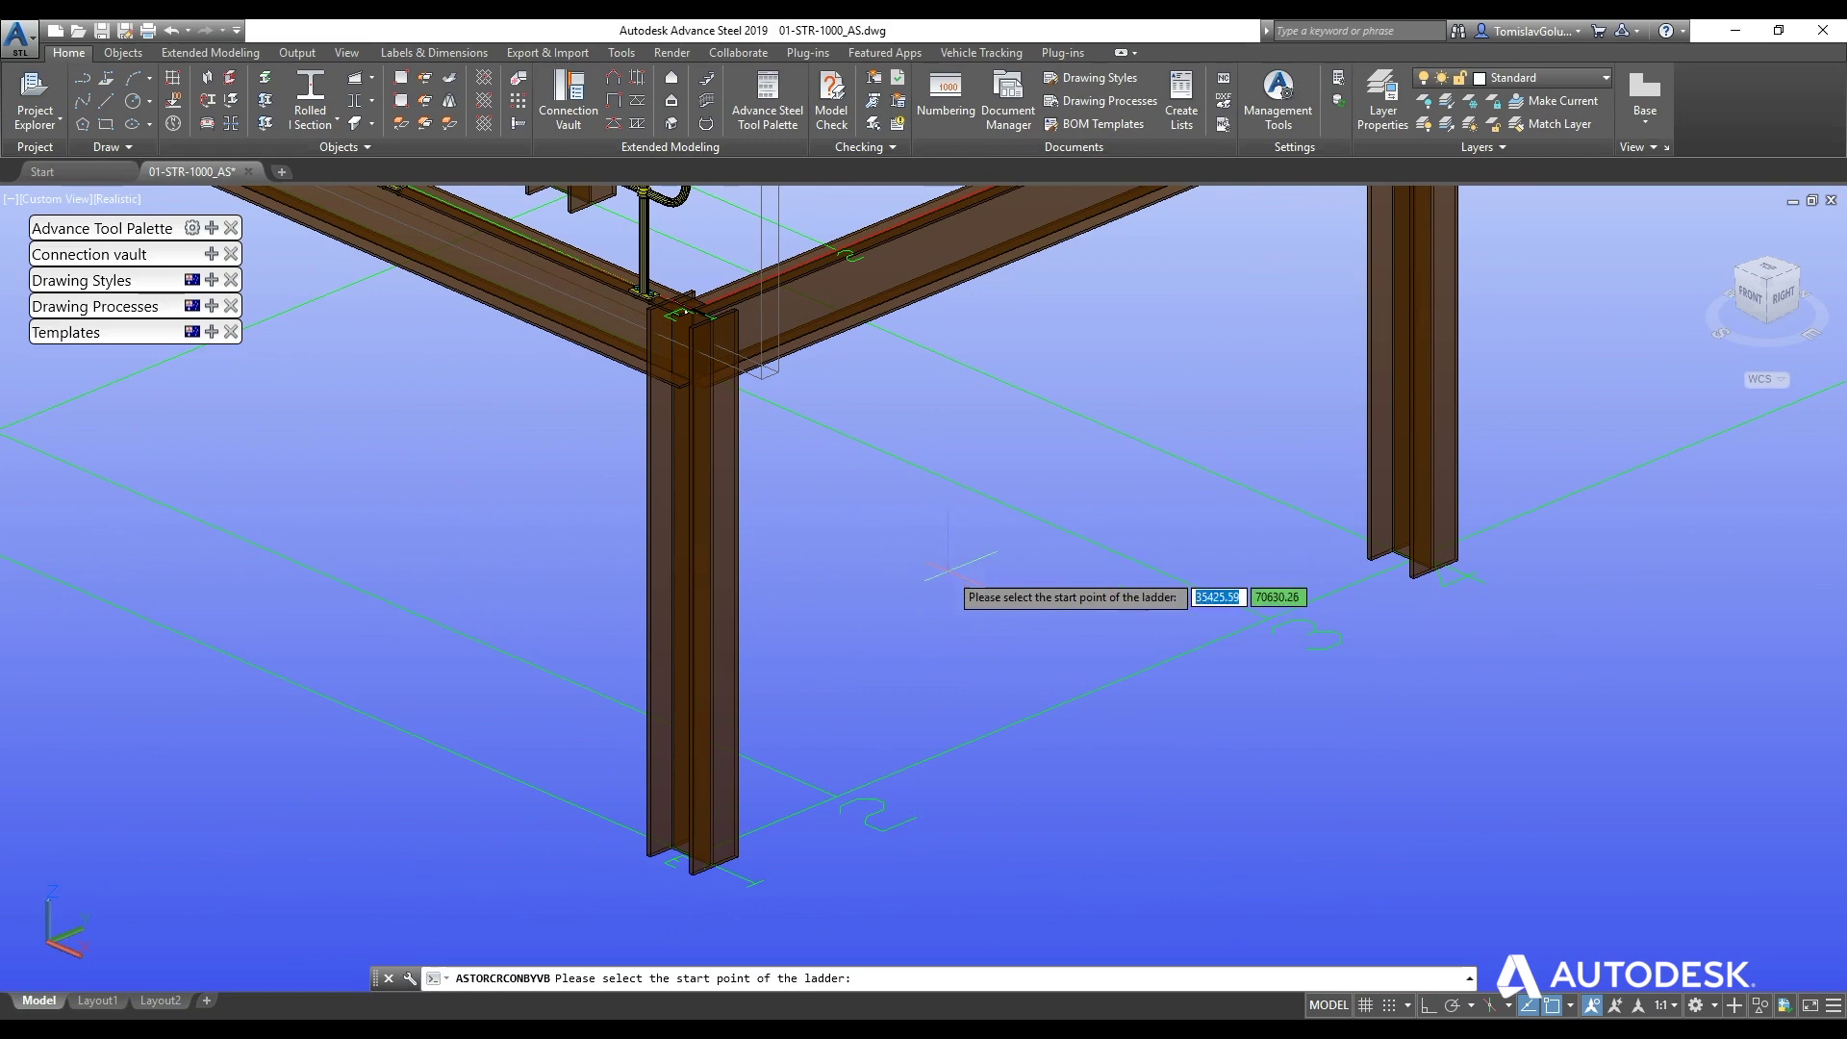
text(mid)
key(Return)
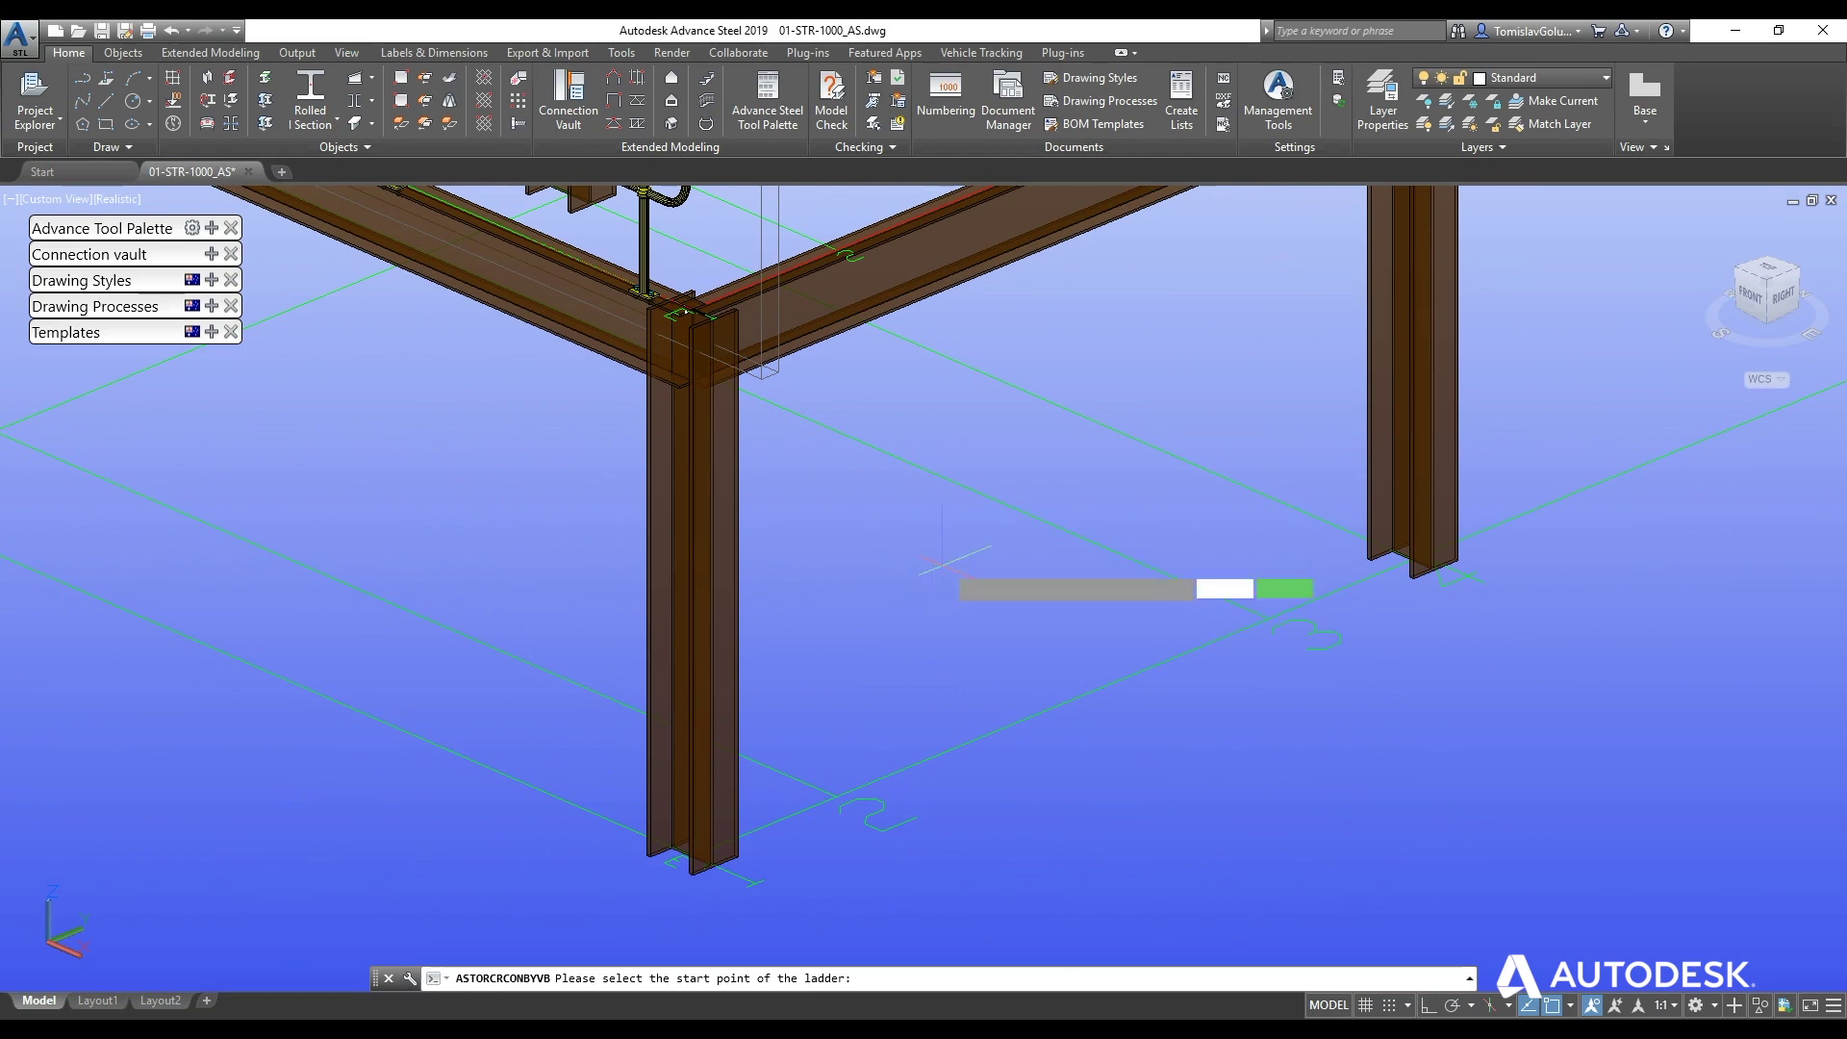
scroll(933, 606, down, 4)
scroll(1005, 274, up, 8)
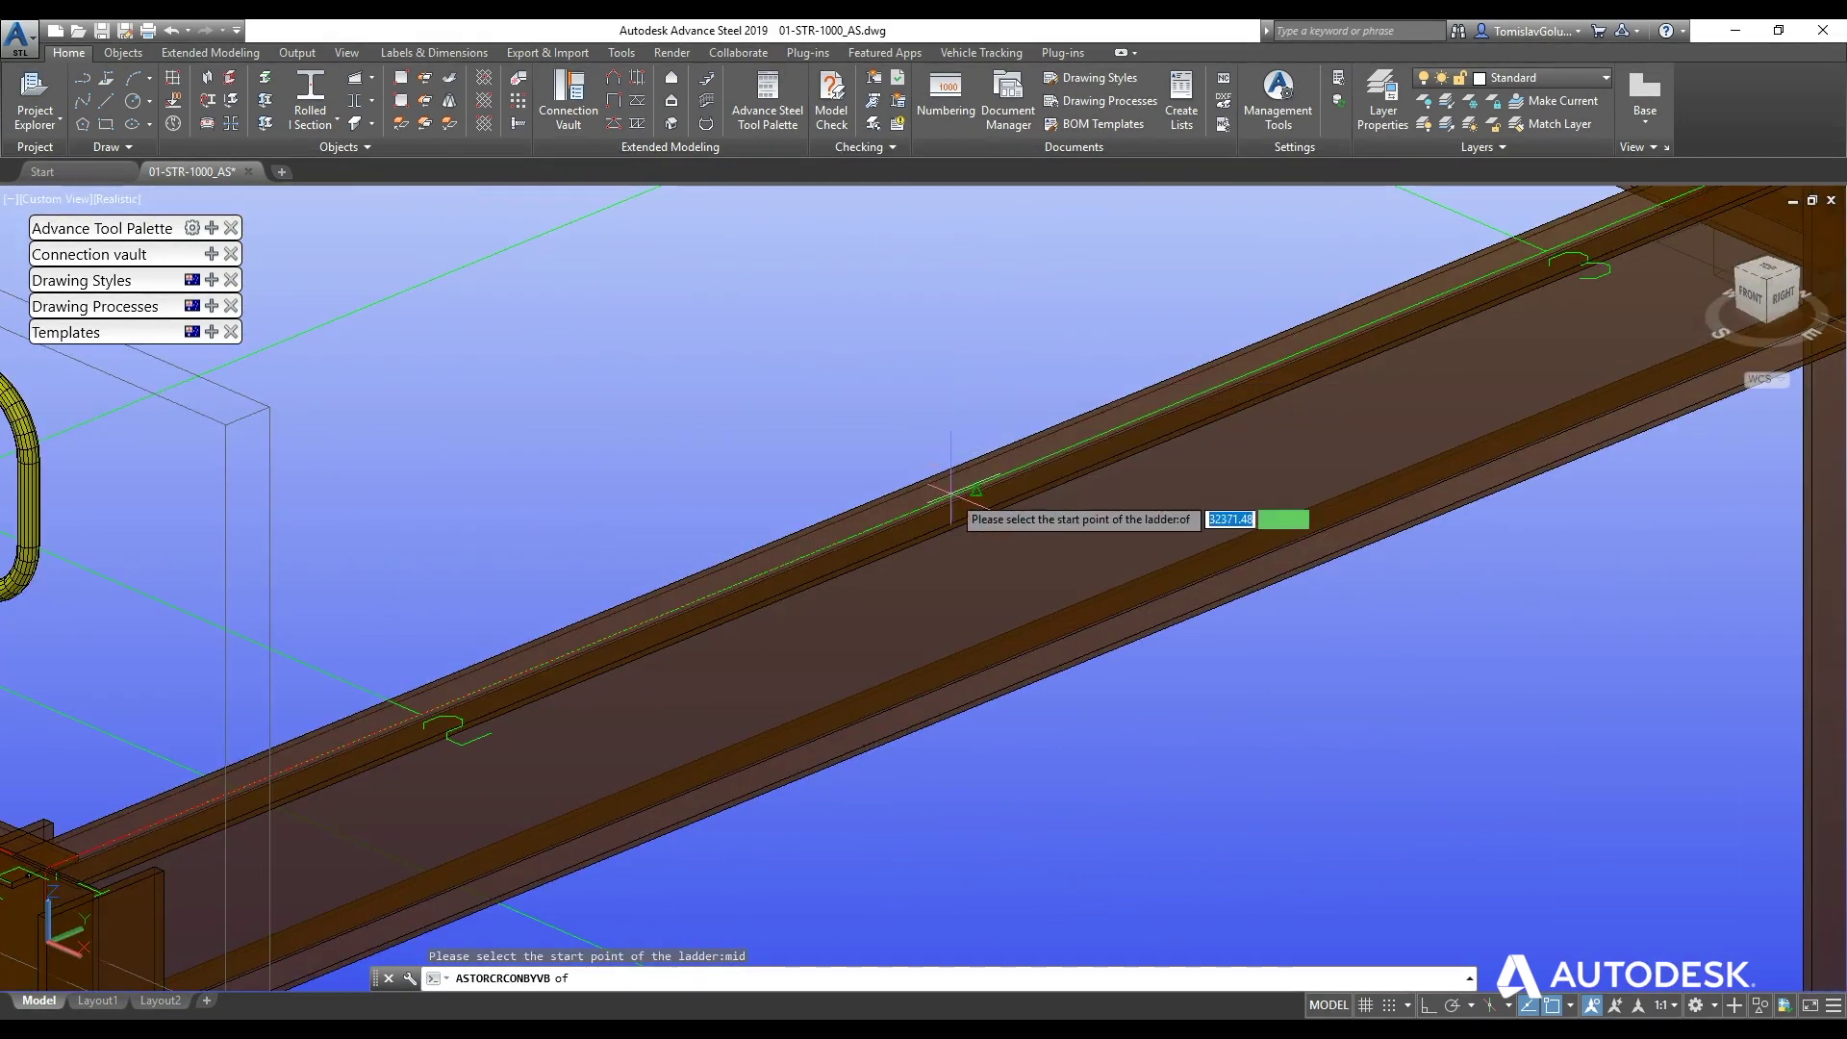
scroll(972, 500, up, 3)
click(1005, 501)
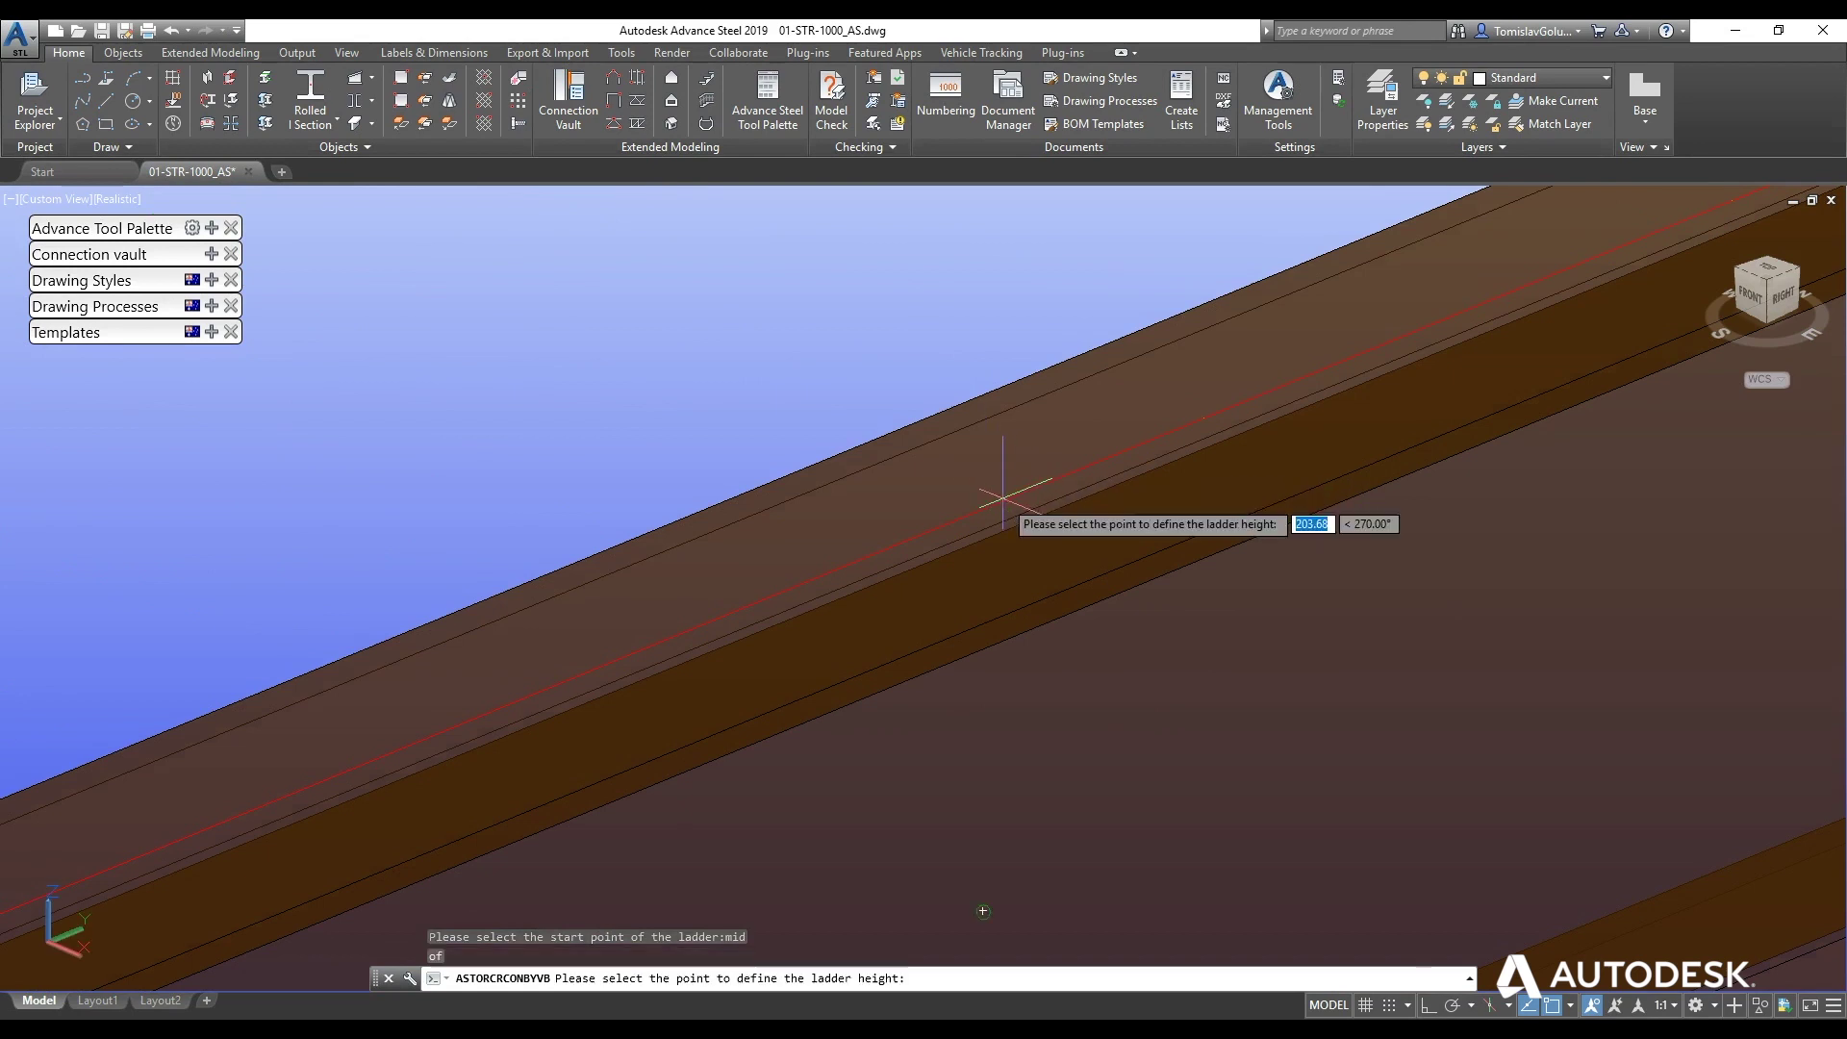
scroll(871, 328, down, 5)
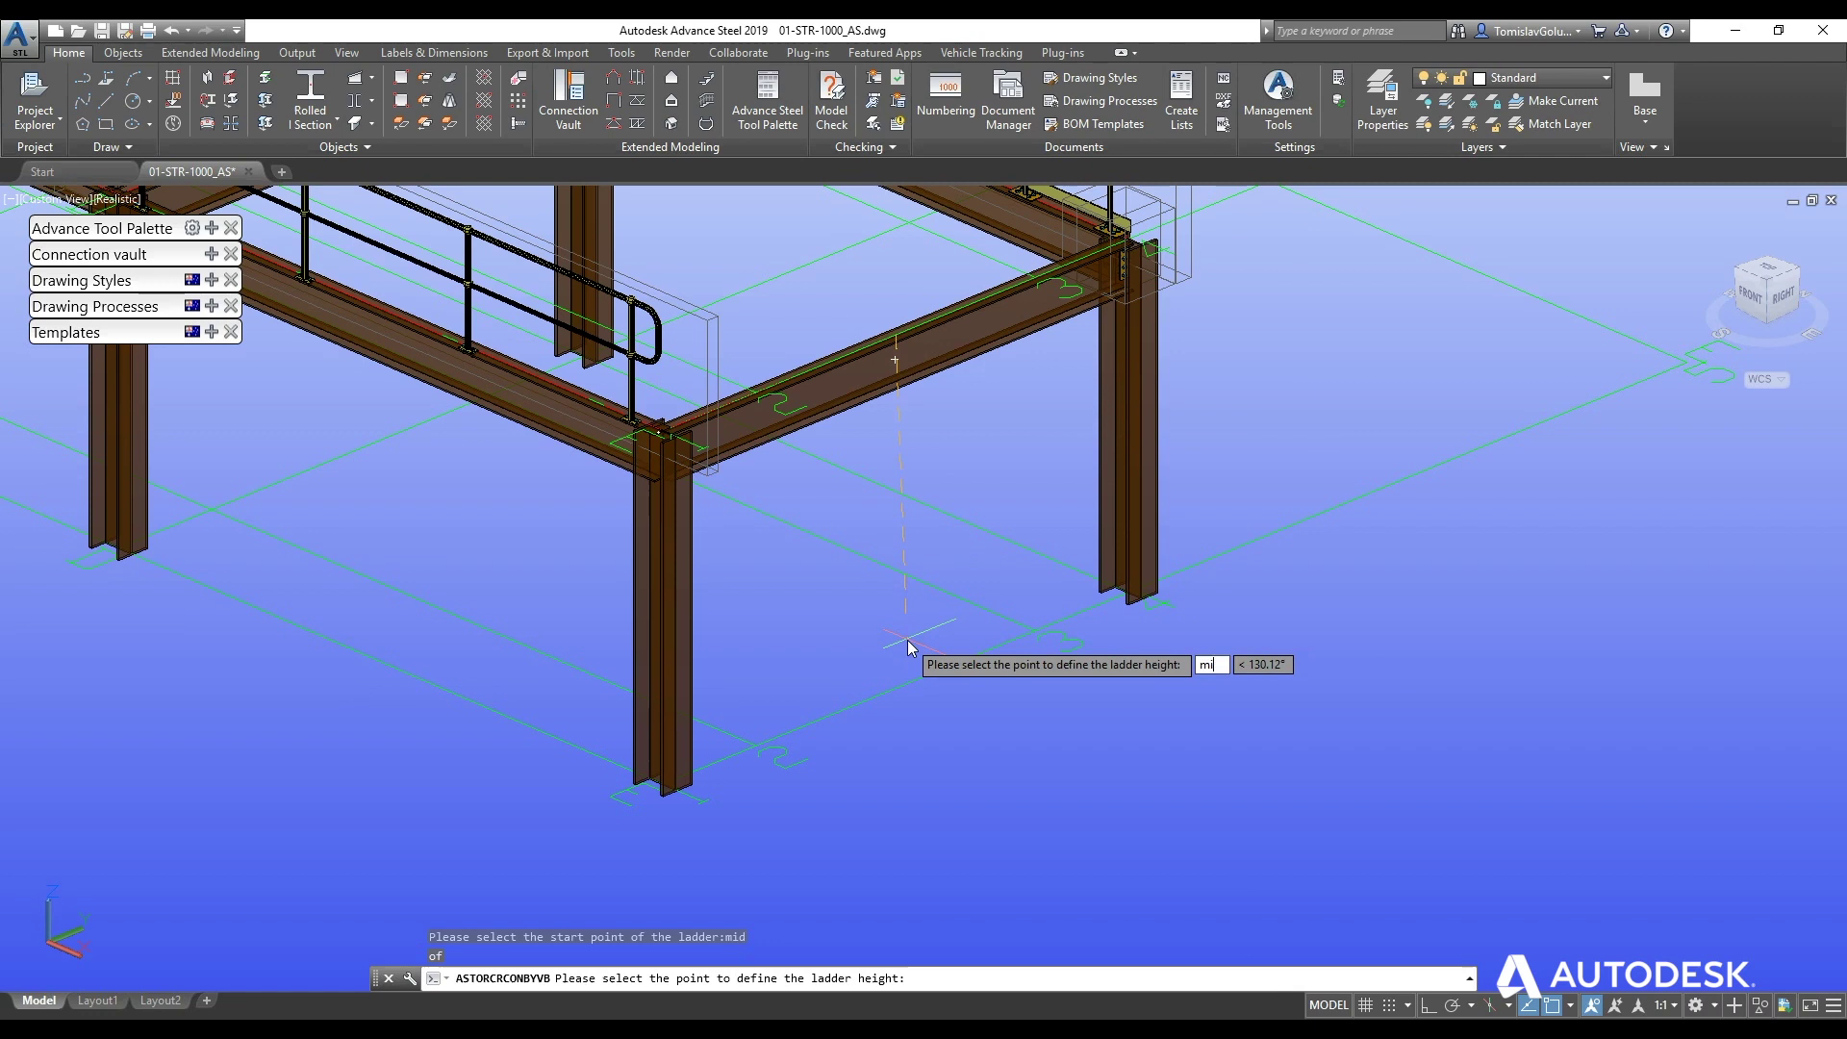
text(d)
key(Return)
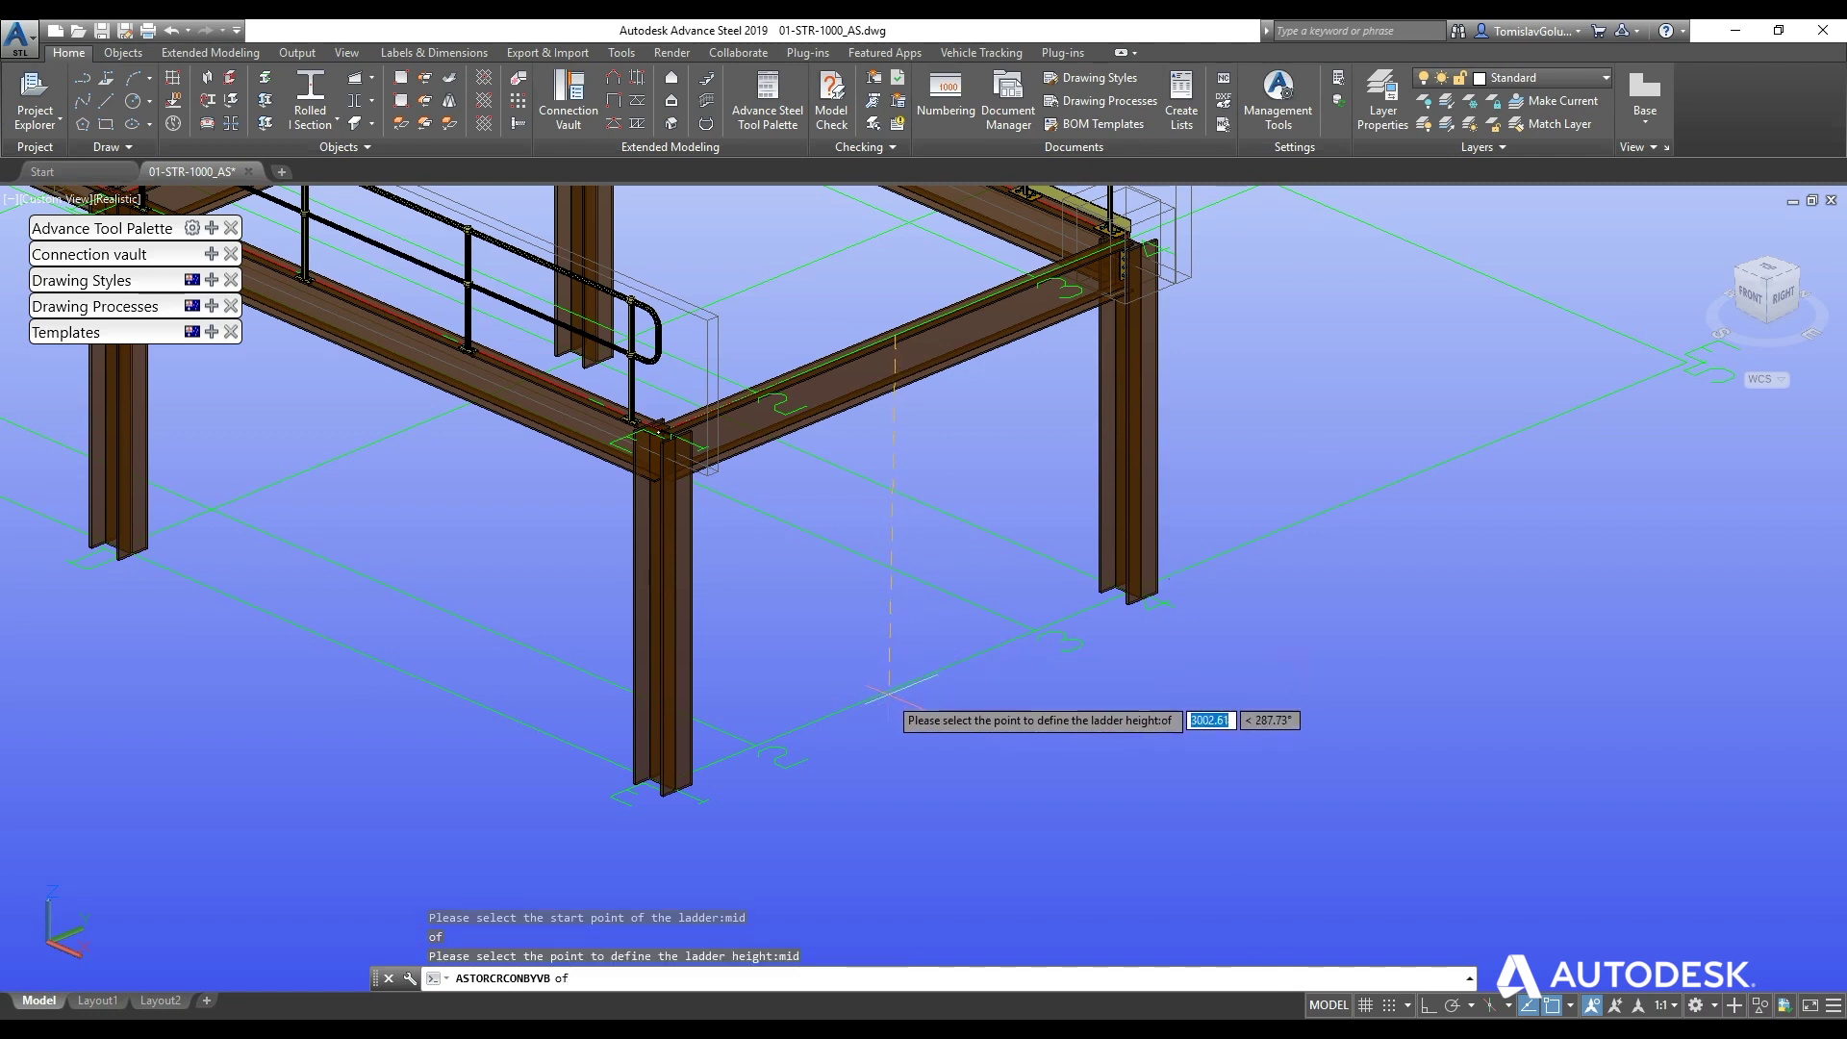
click(905, 689)
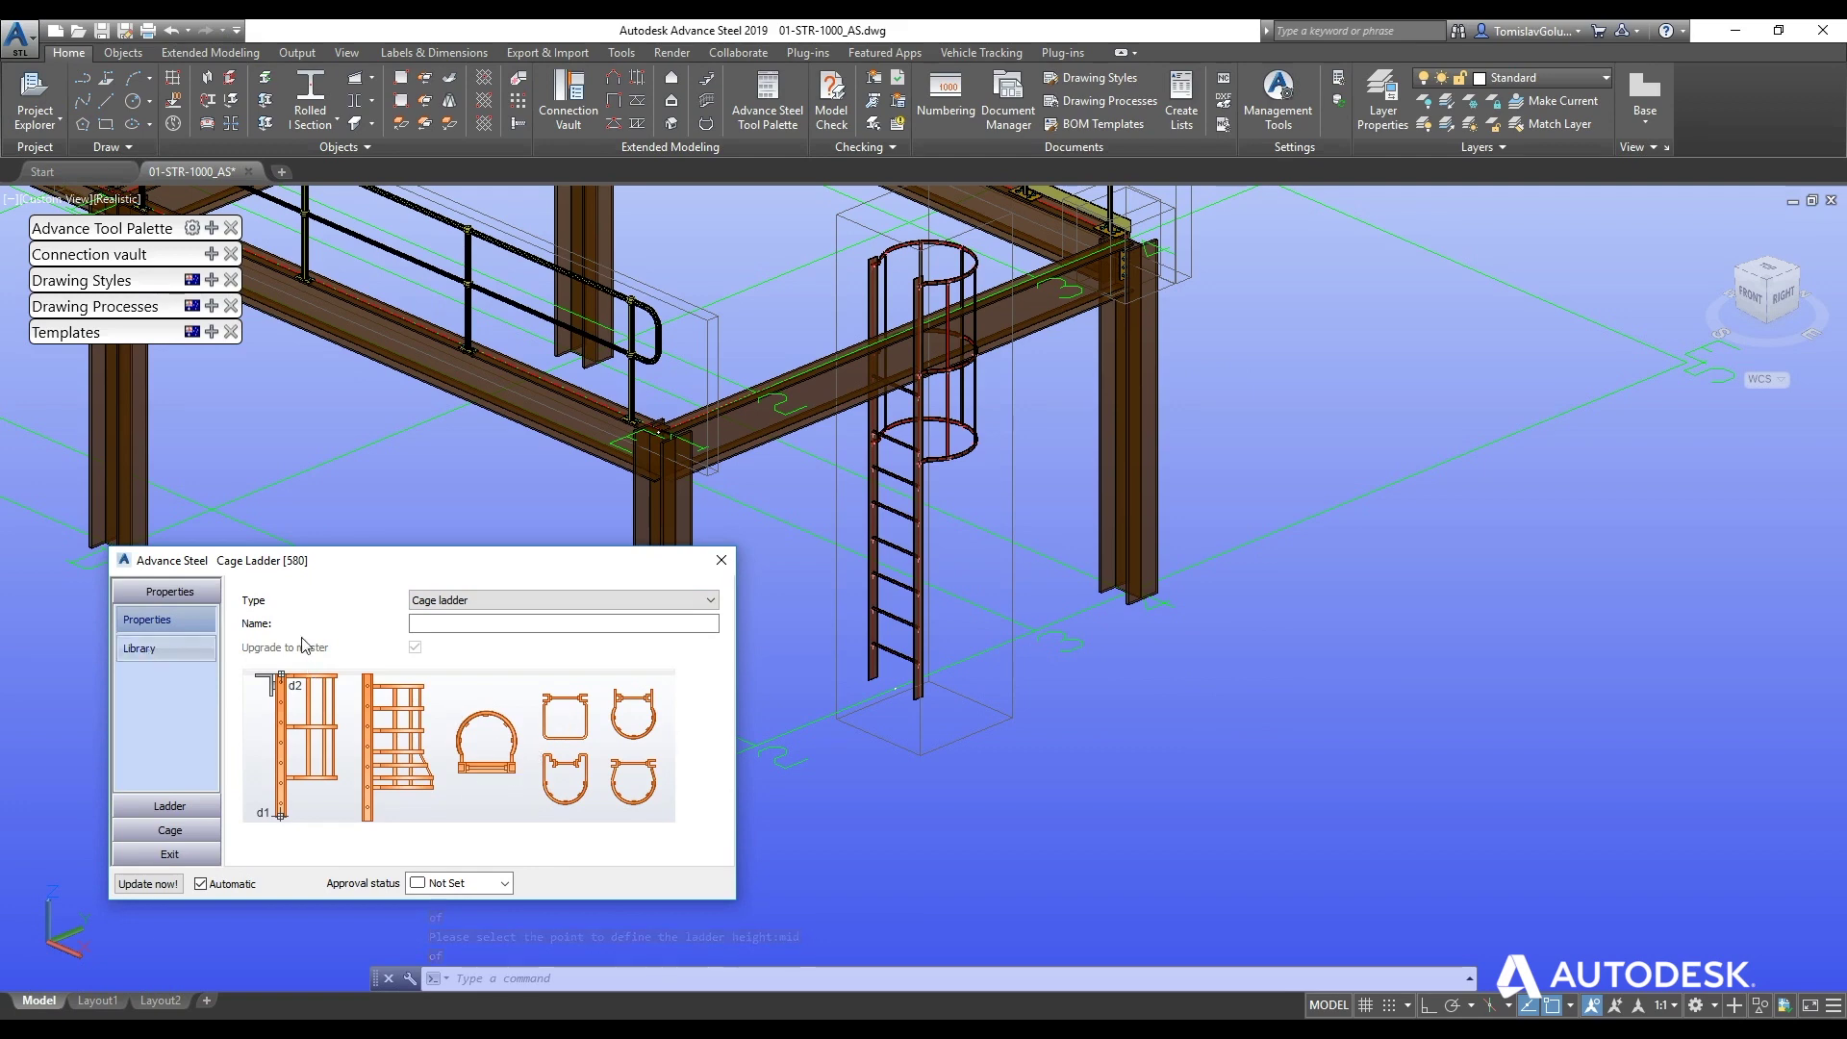
- Close the Cage Ladder [580] settings and view the frame from top, then in 3-D
click(721, 561)
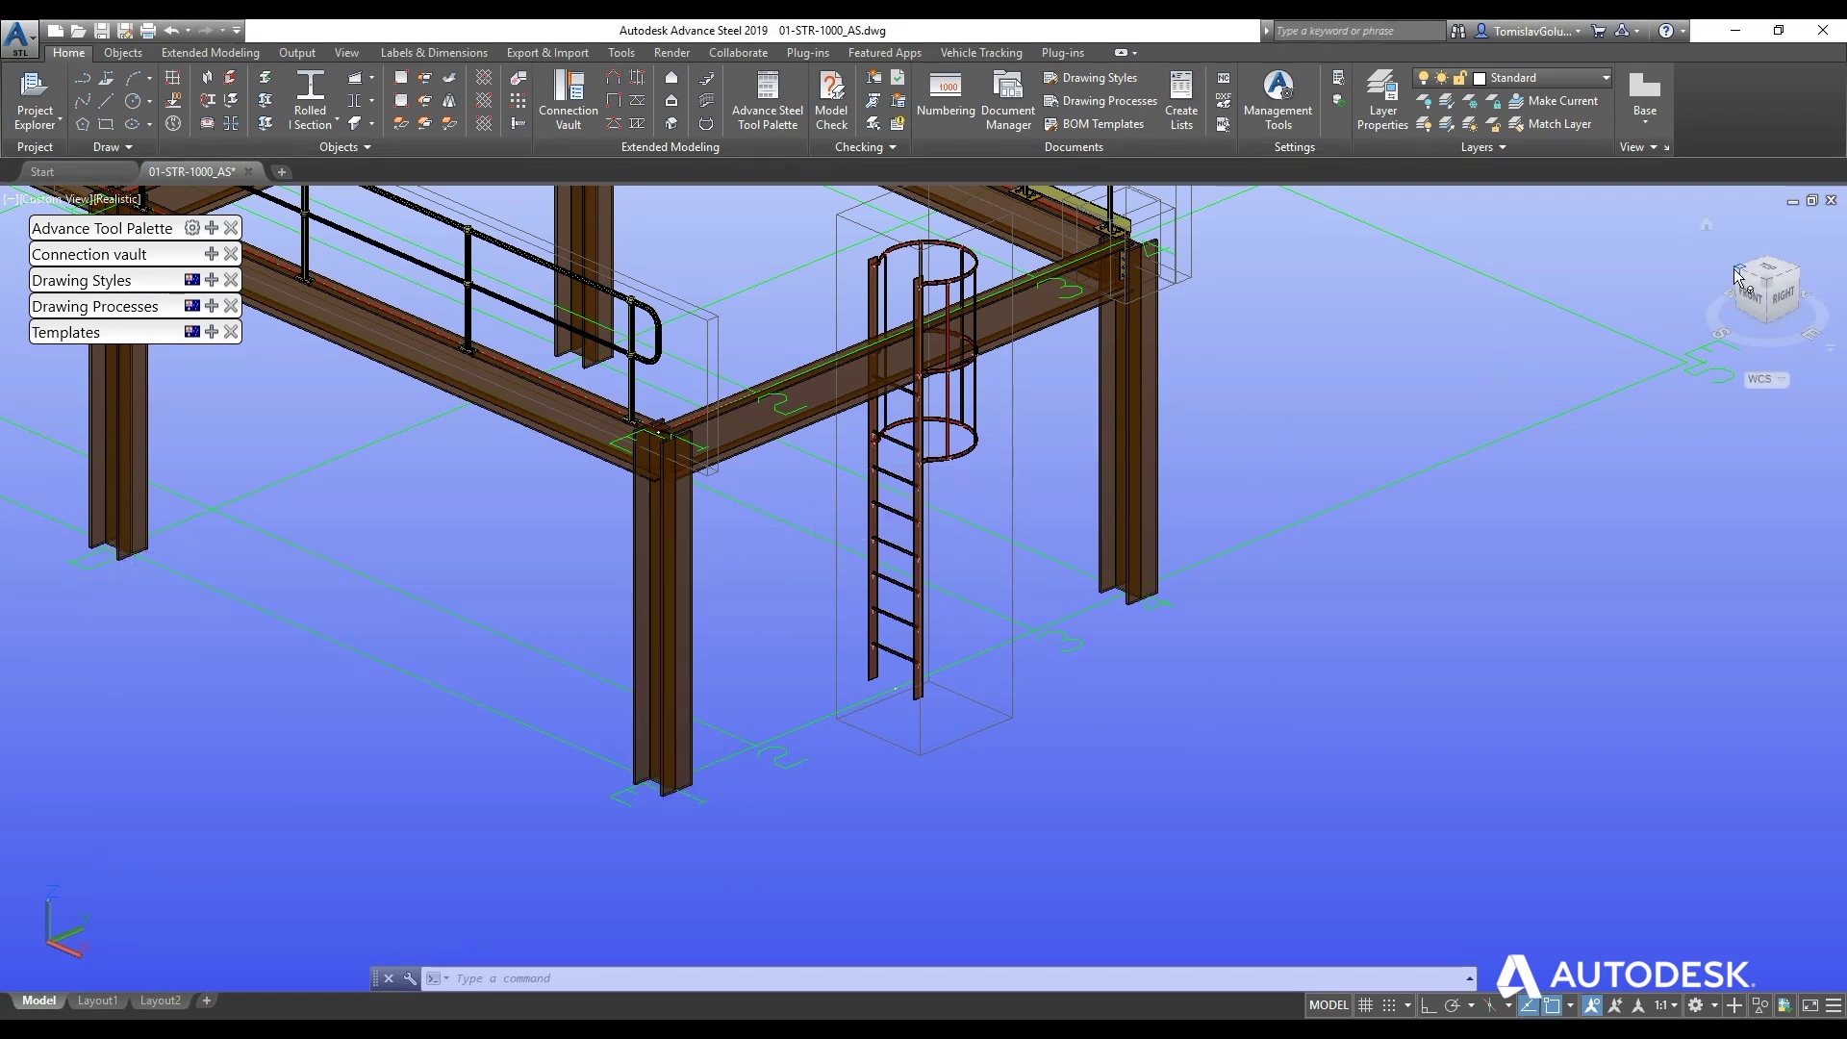
click(1768, 272)
scroll(929, 611, up, 6)
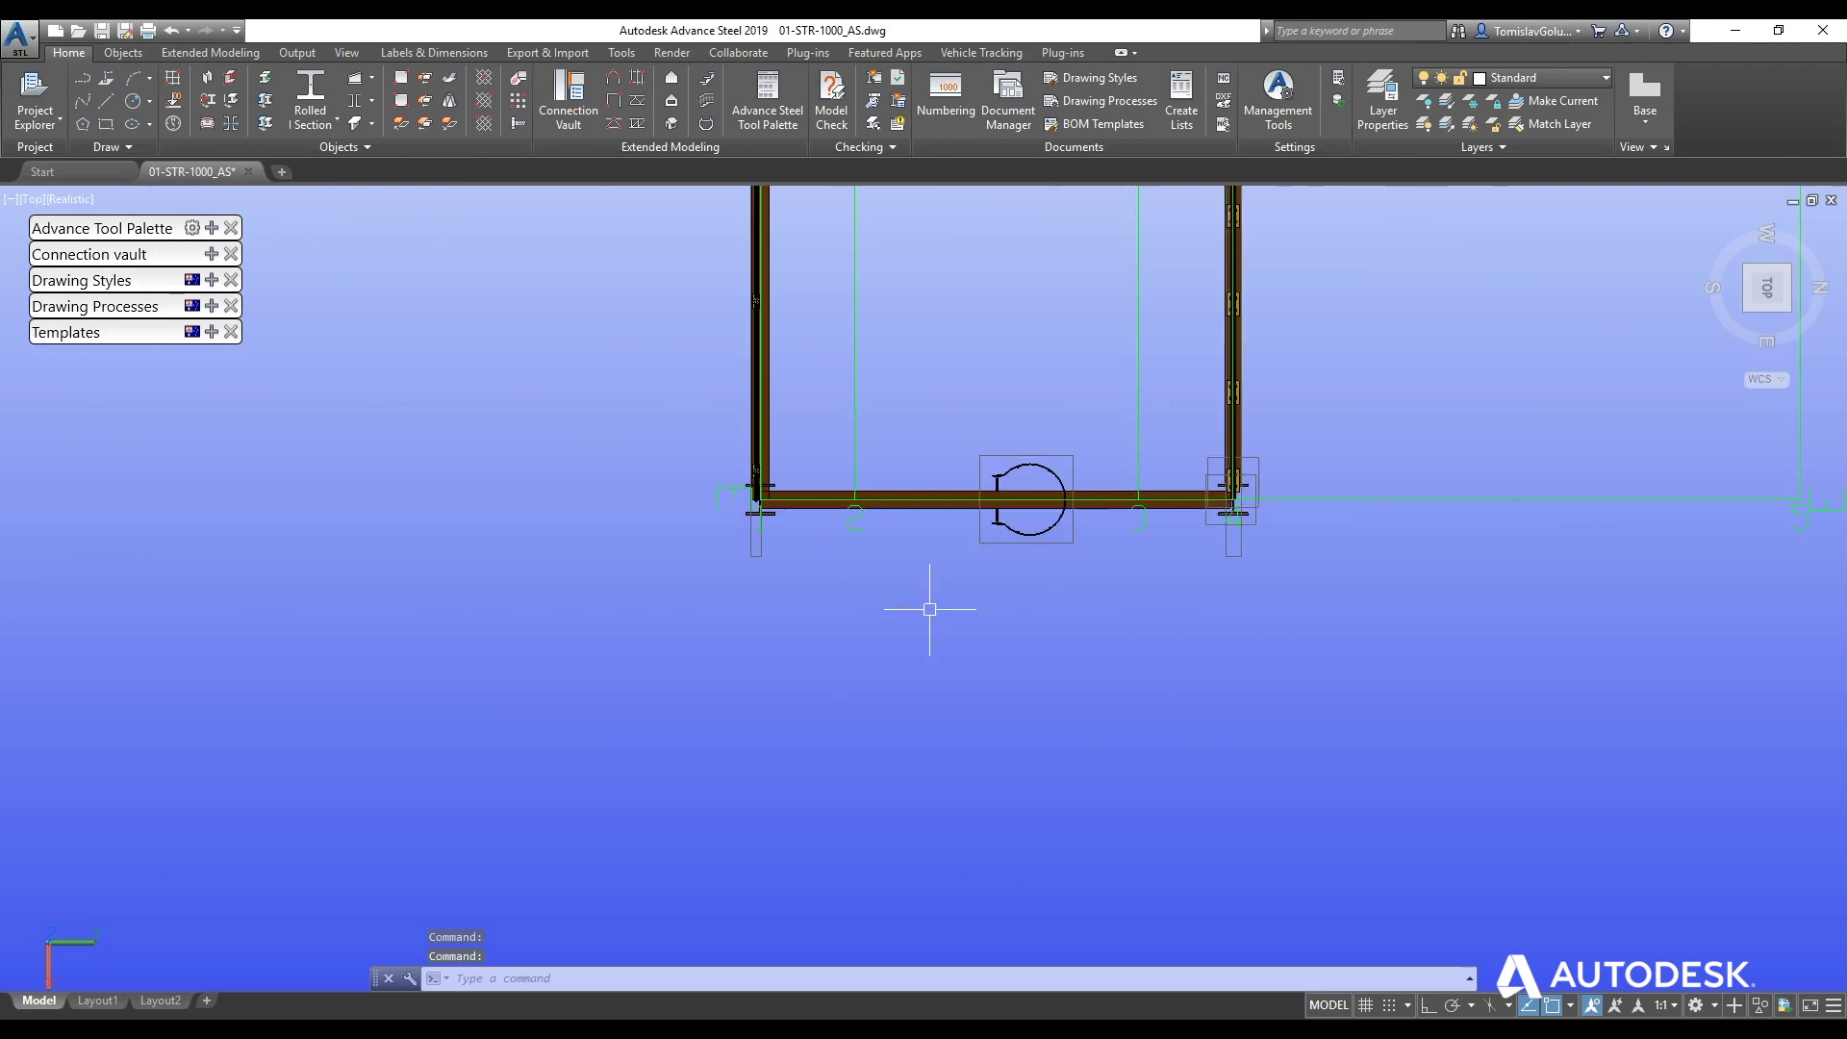
scroll(952, 462, down, 4)
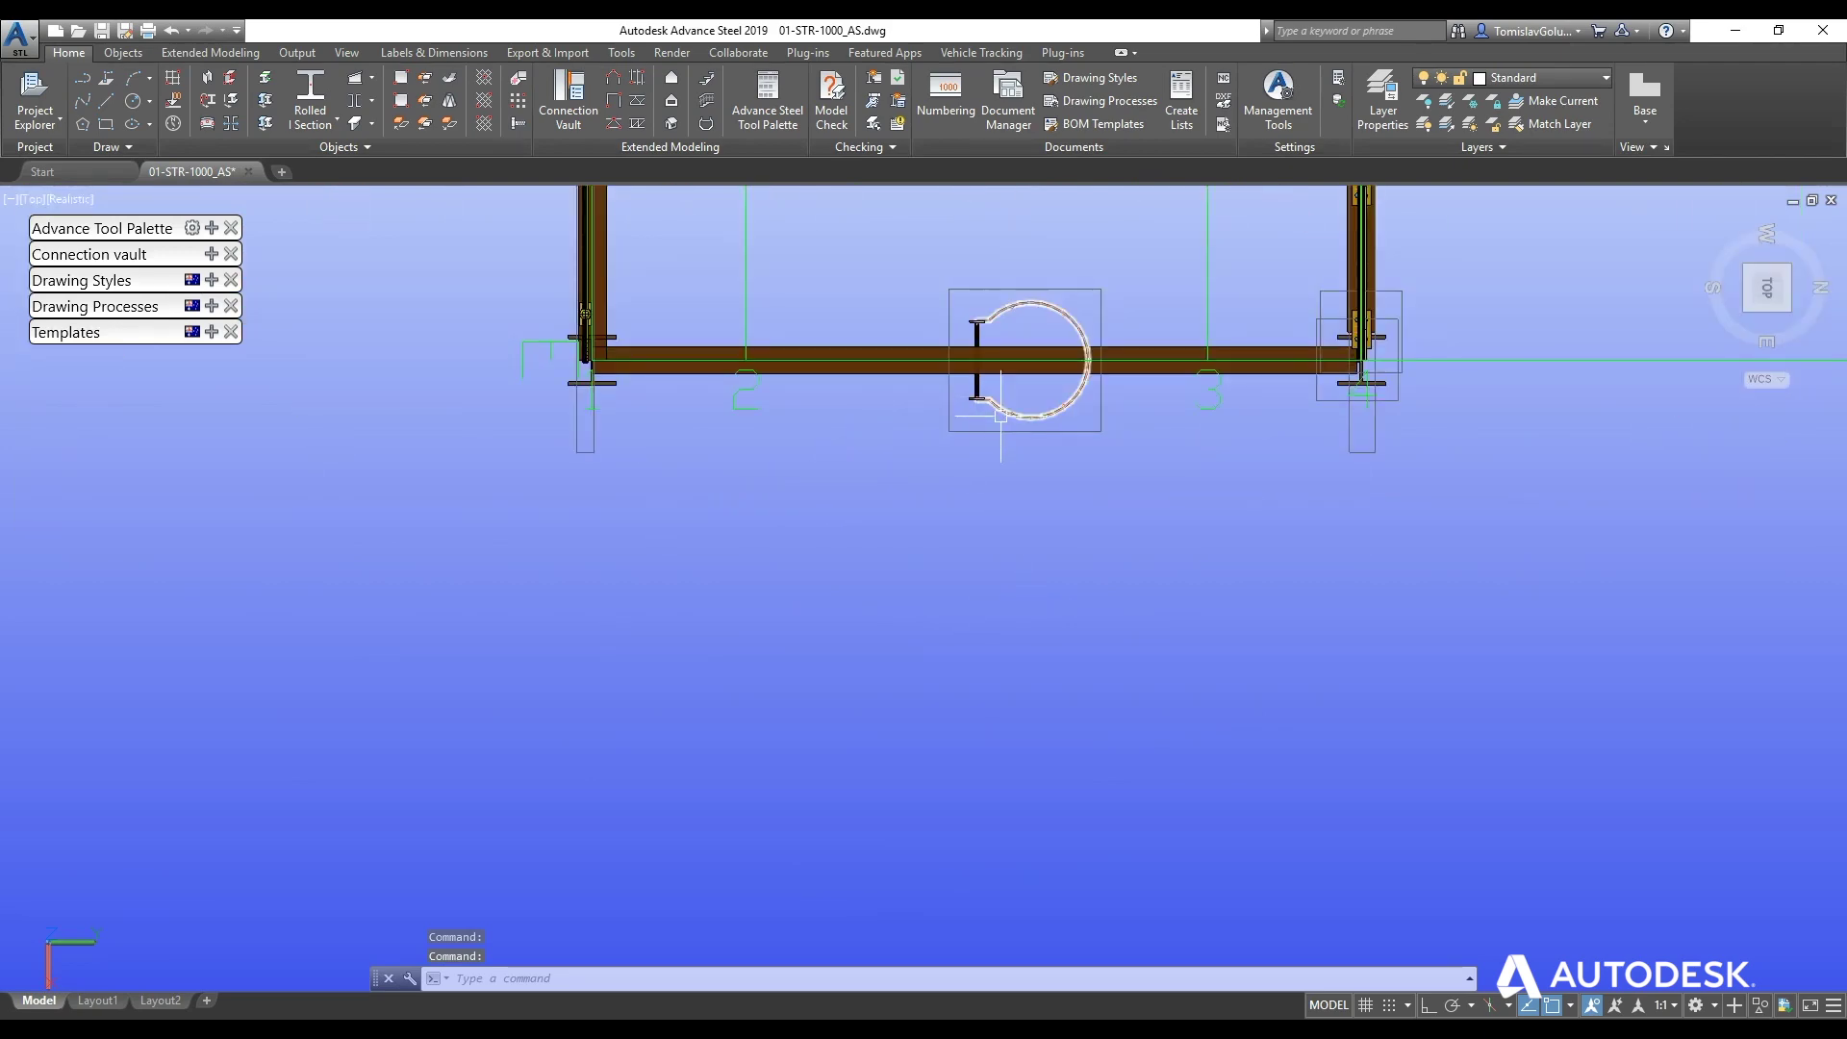
shift+middle_drag(536, 701, 670, 550)
key(Escape)
scroll(597, 664, up, 8)
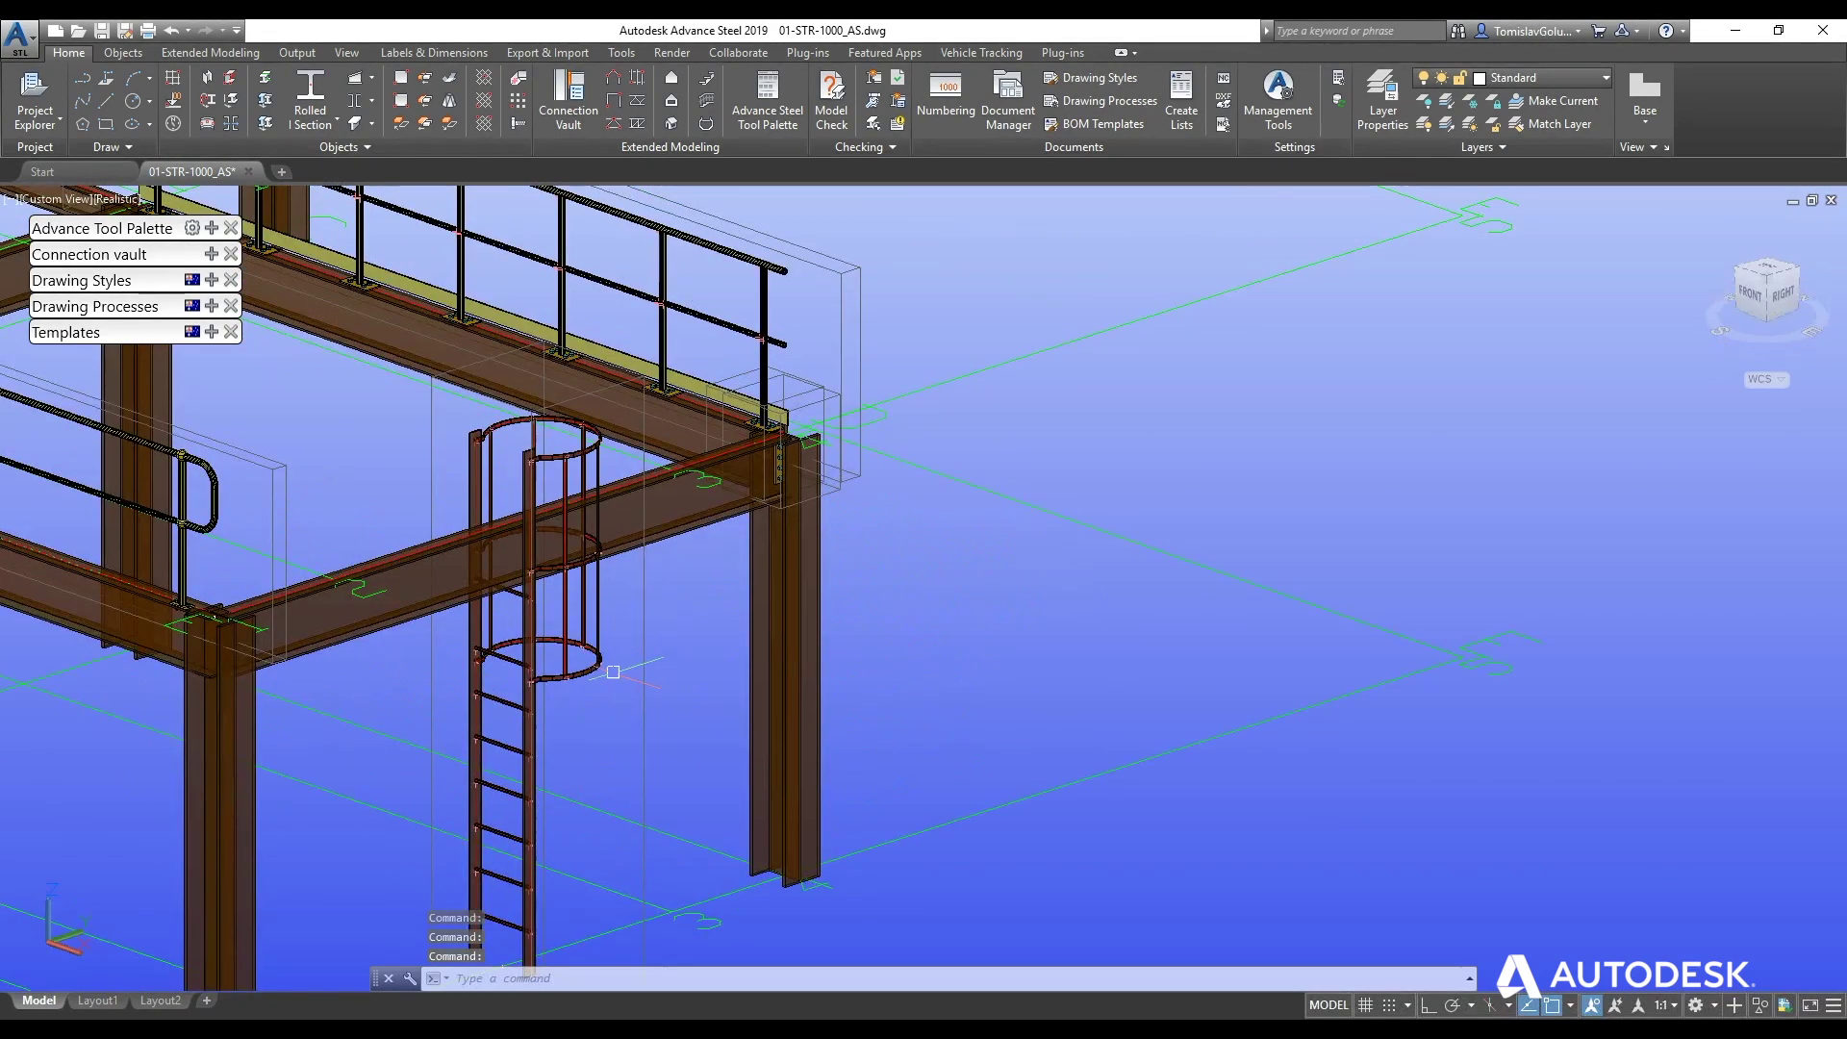
- Erase the existing cage ladder with E
click(596, 662)
text(E)
key(Return)
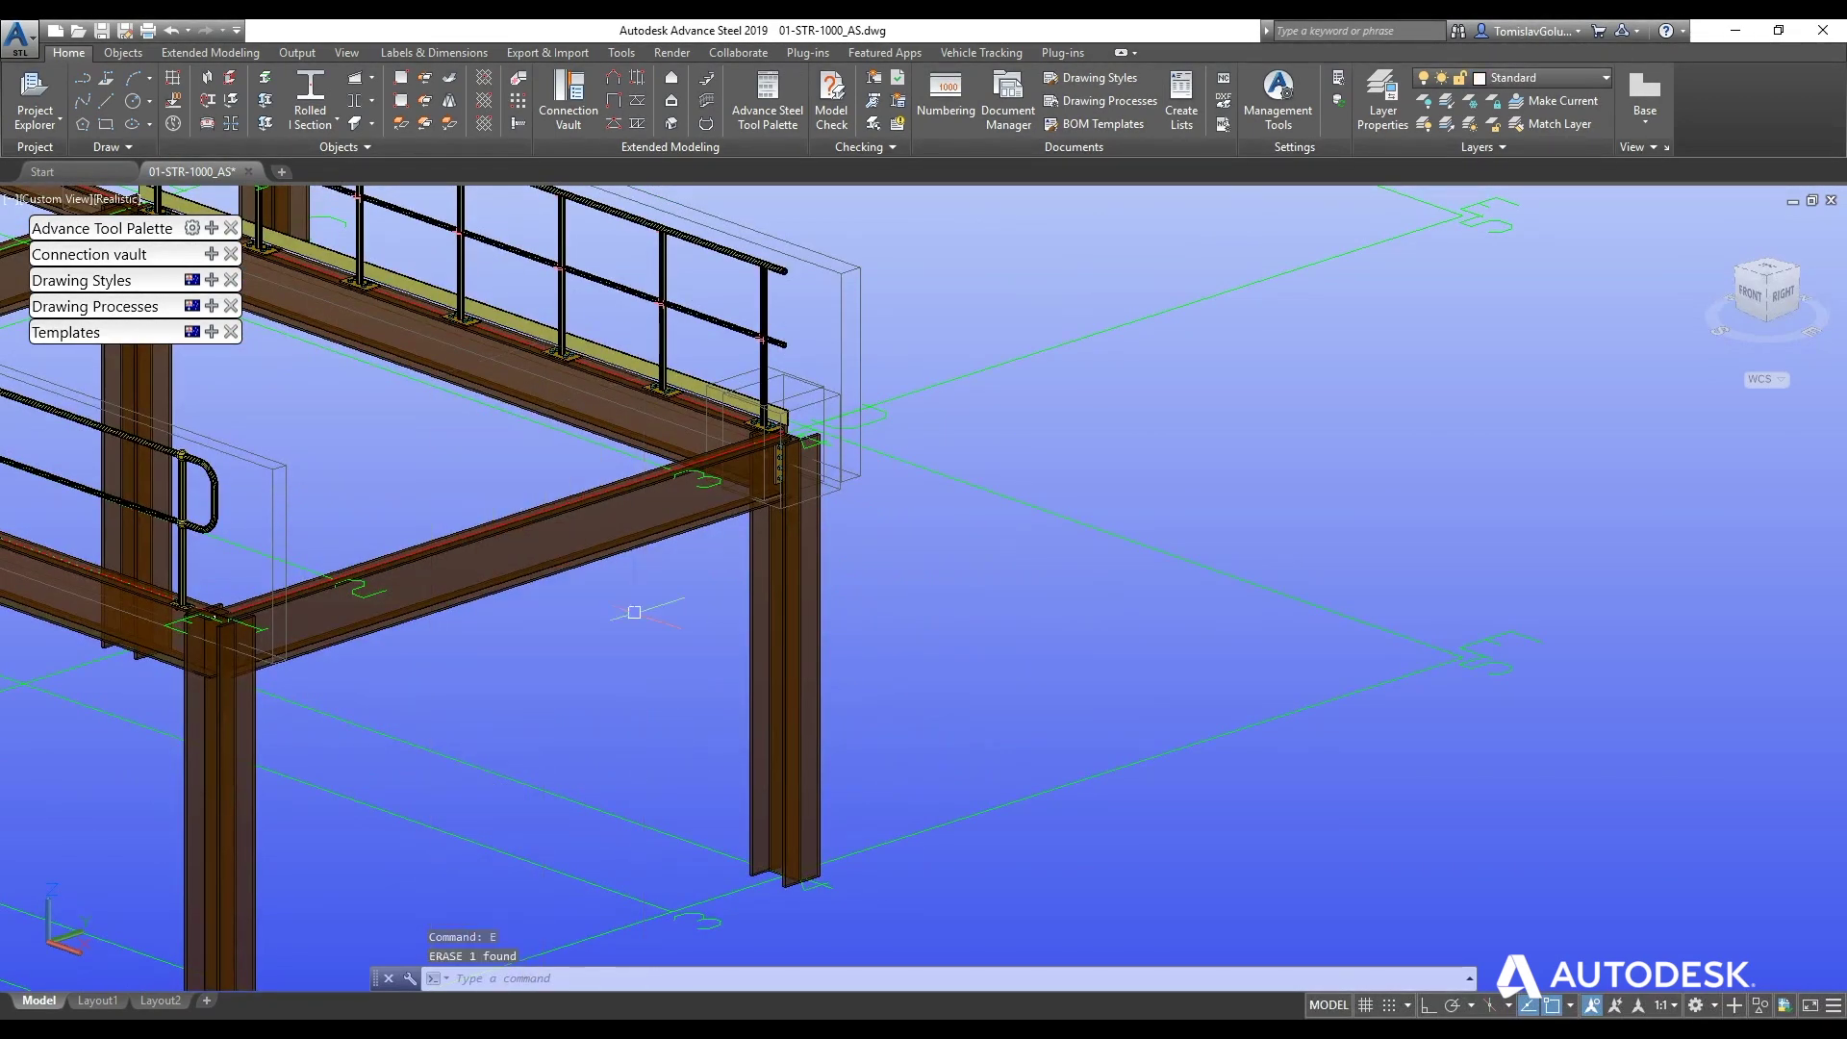
scroll(667, 517, down, 3)
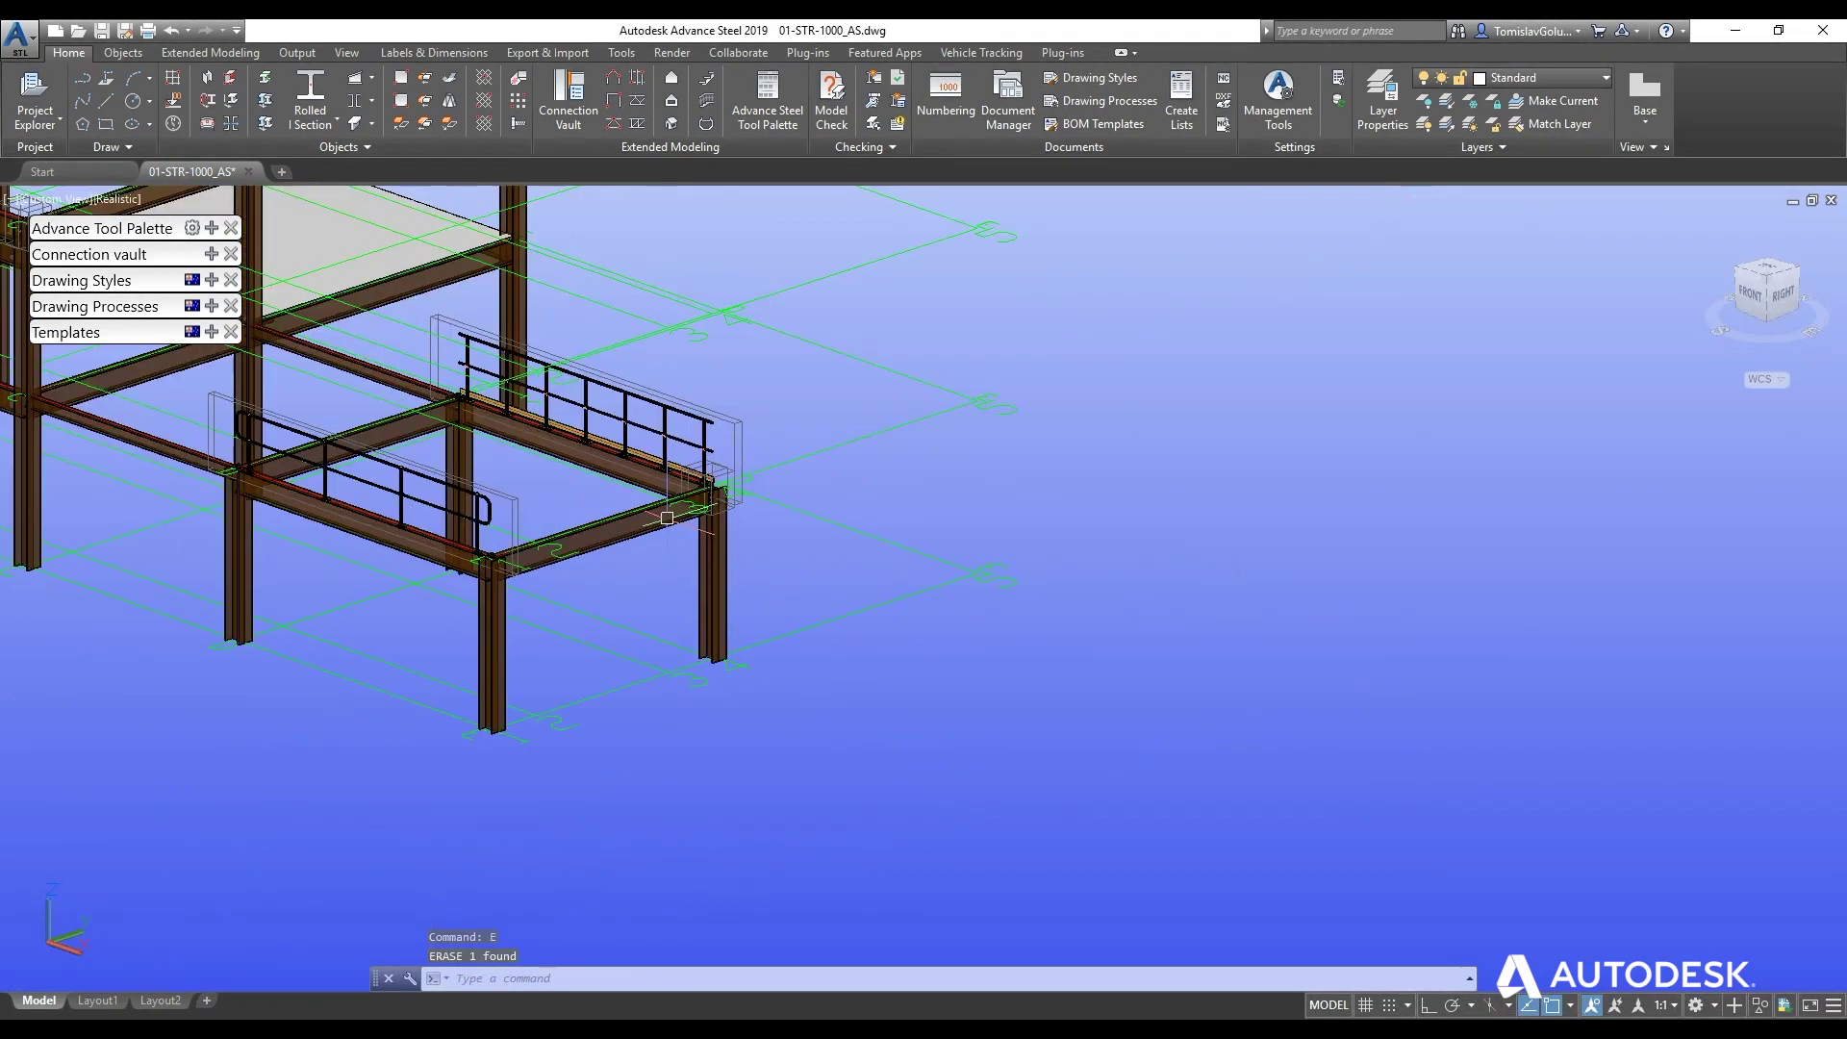
- Rotate the UCS about X, Y and Z from the palette's UCS page, leaving an unnamed orientation
click(211, 229)
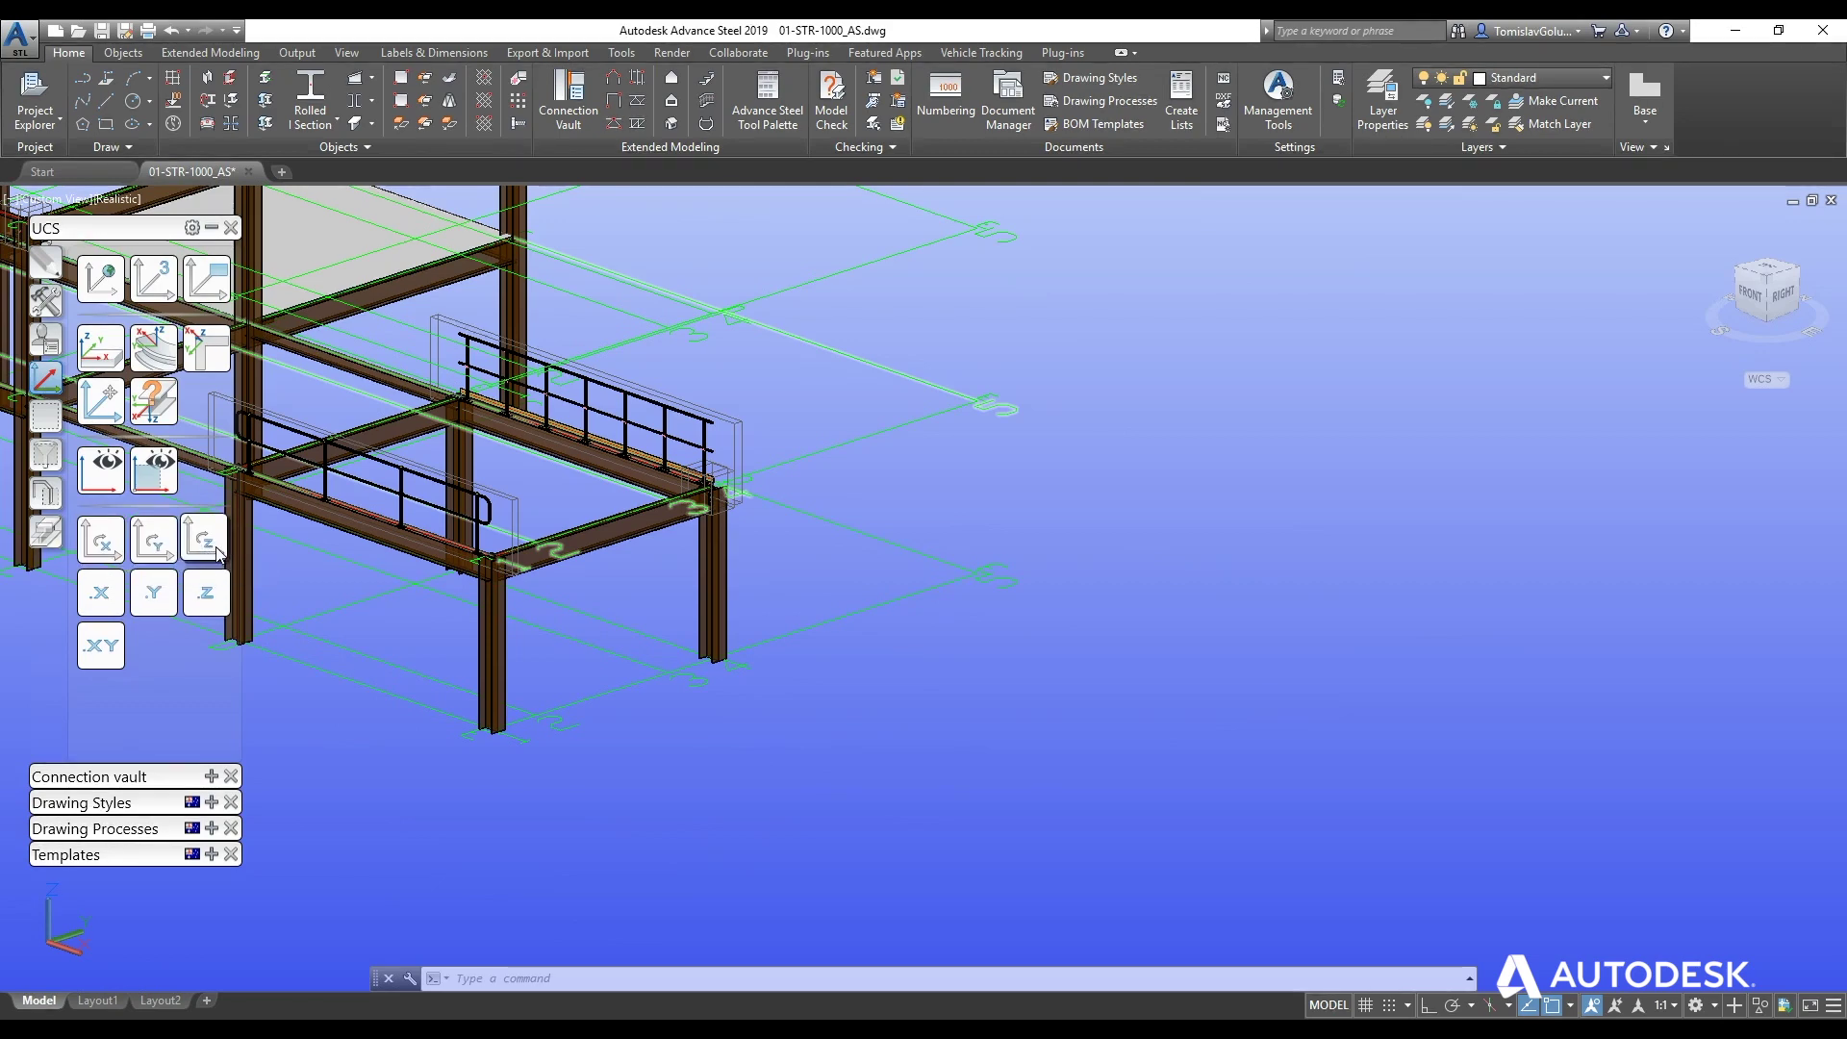
middle_drag(316, 613, 657, 607)
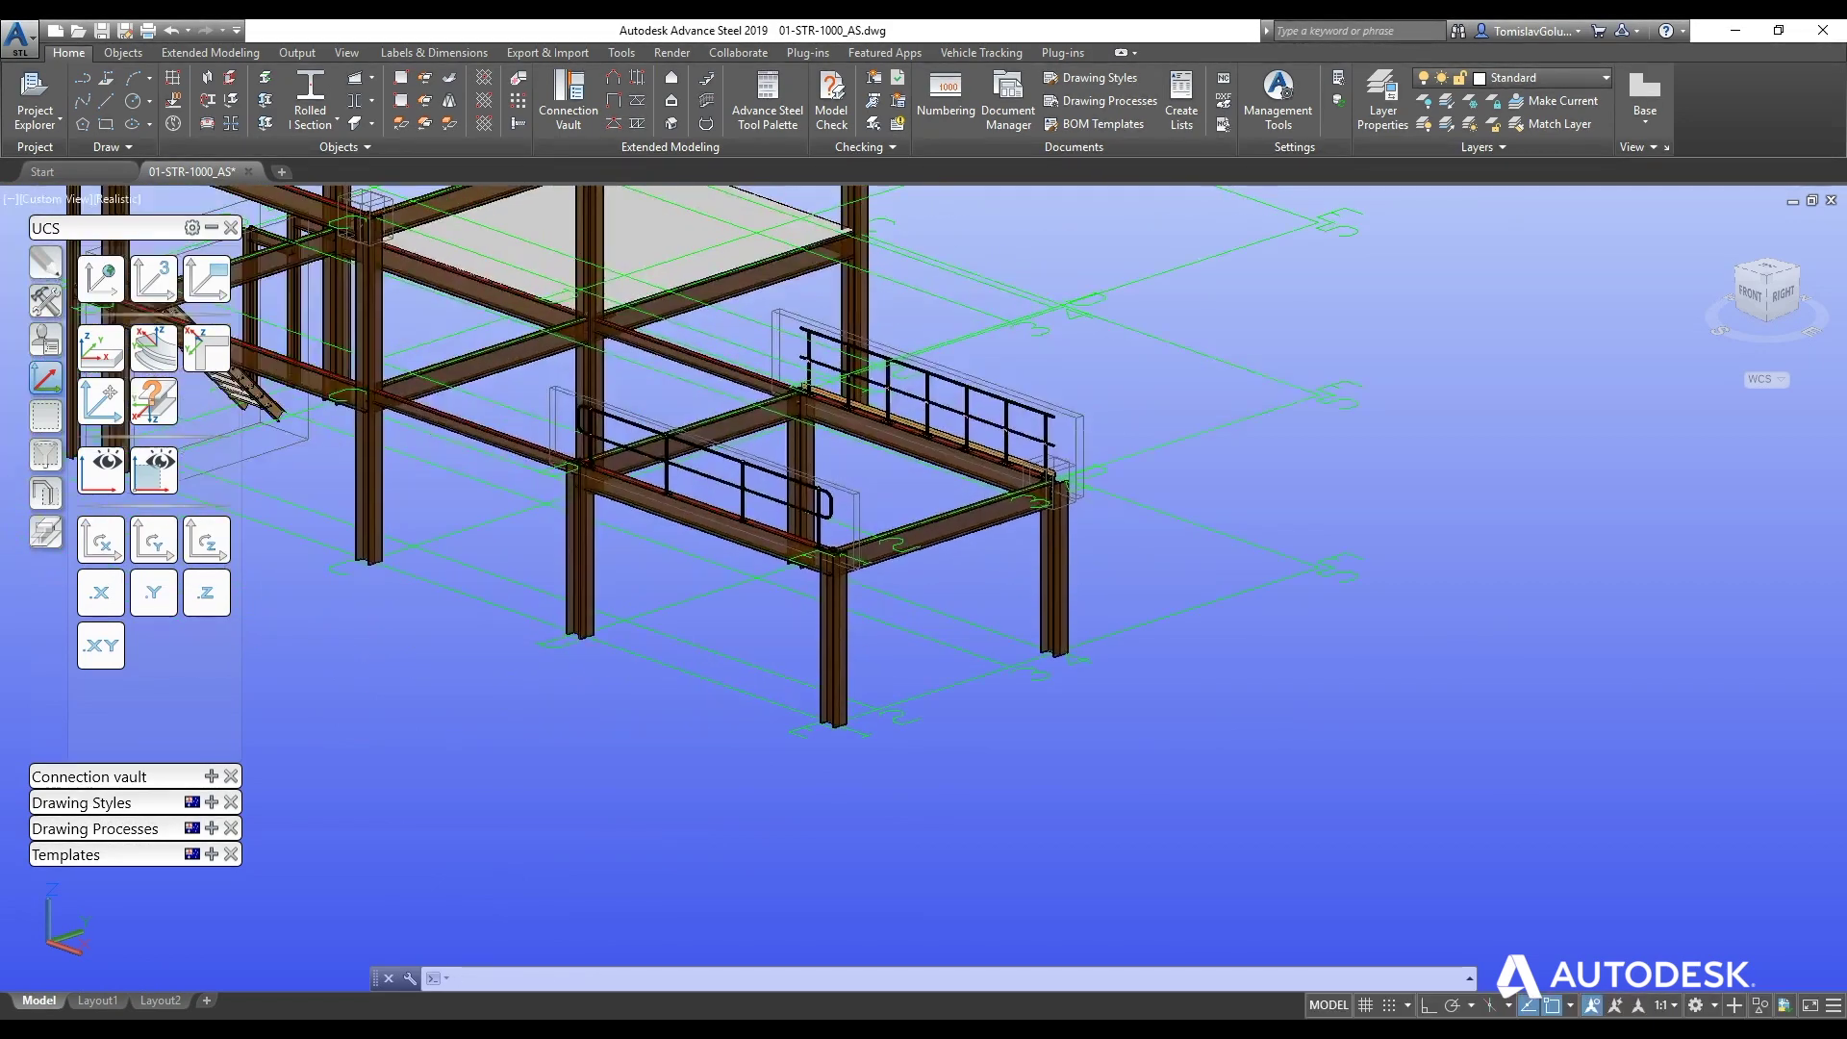
click(100, 539)
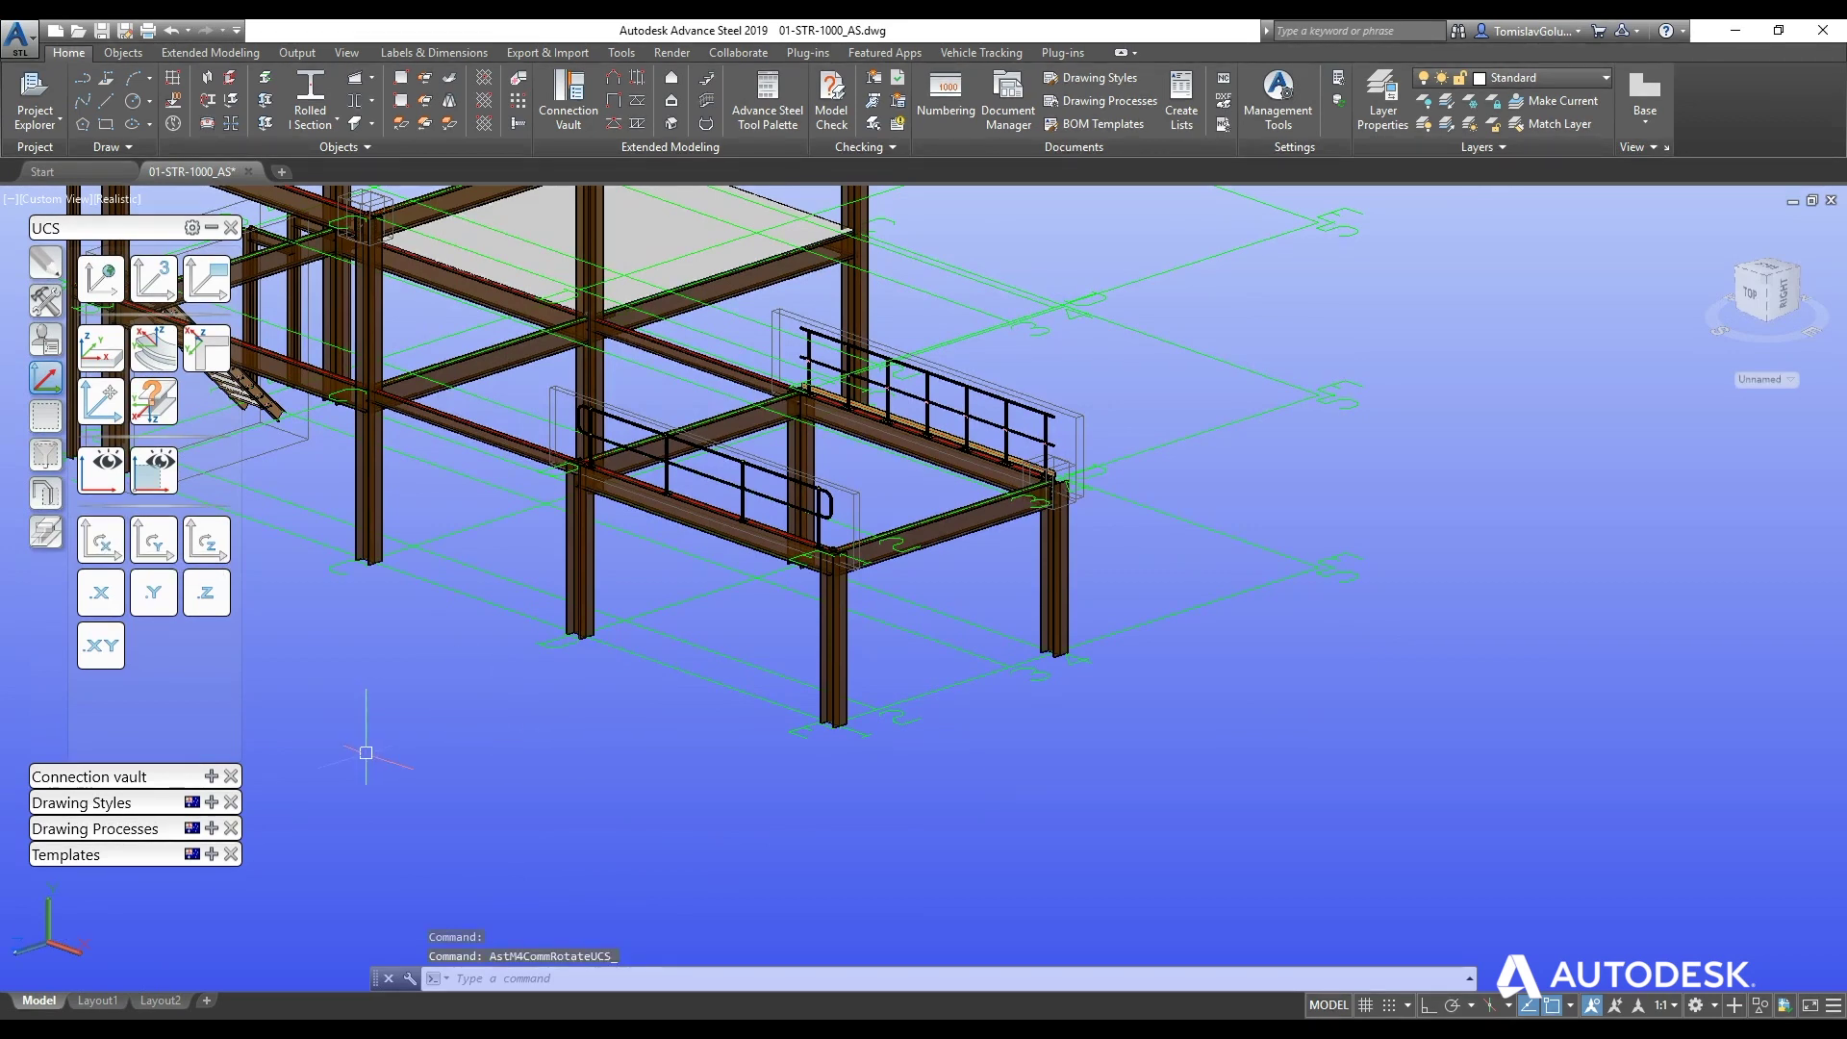
click(100, 545)
click(100, 545)
click(100, 544)
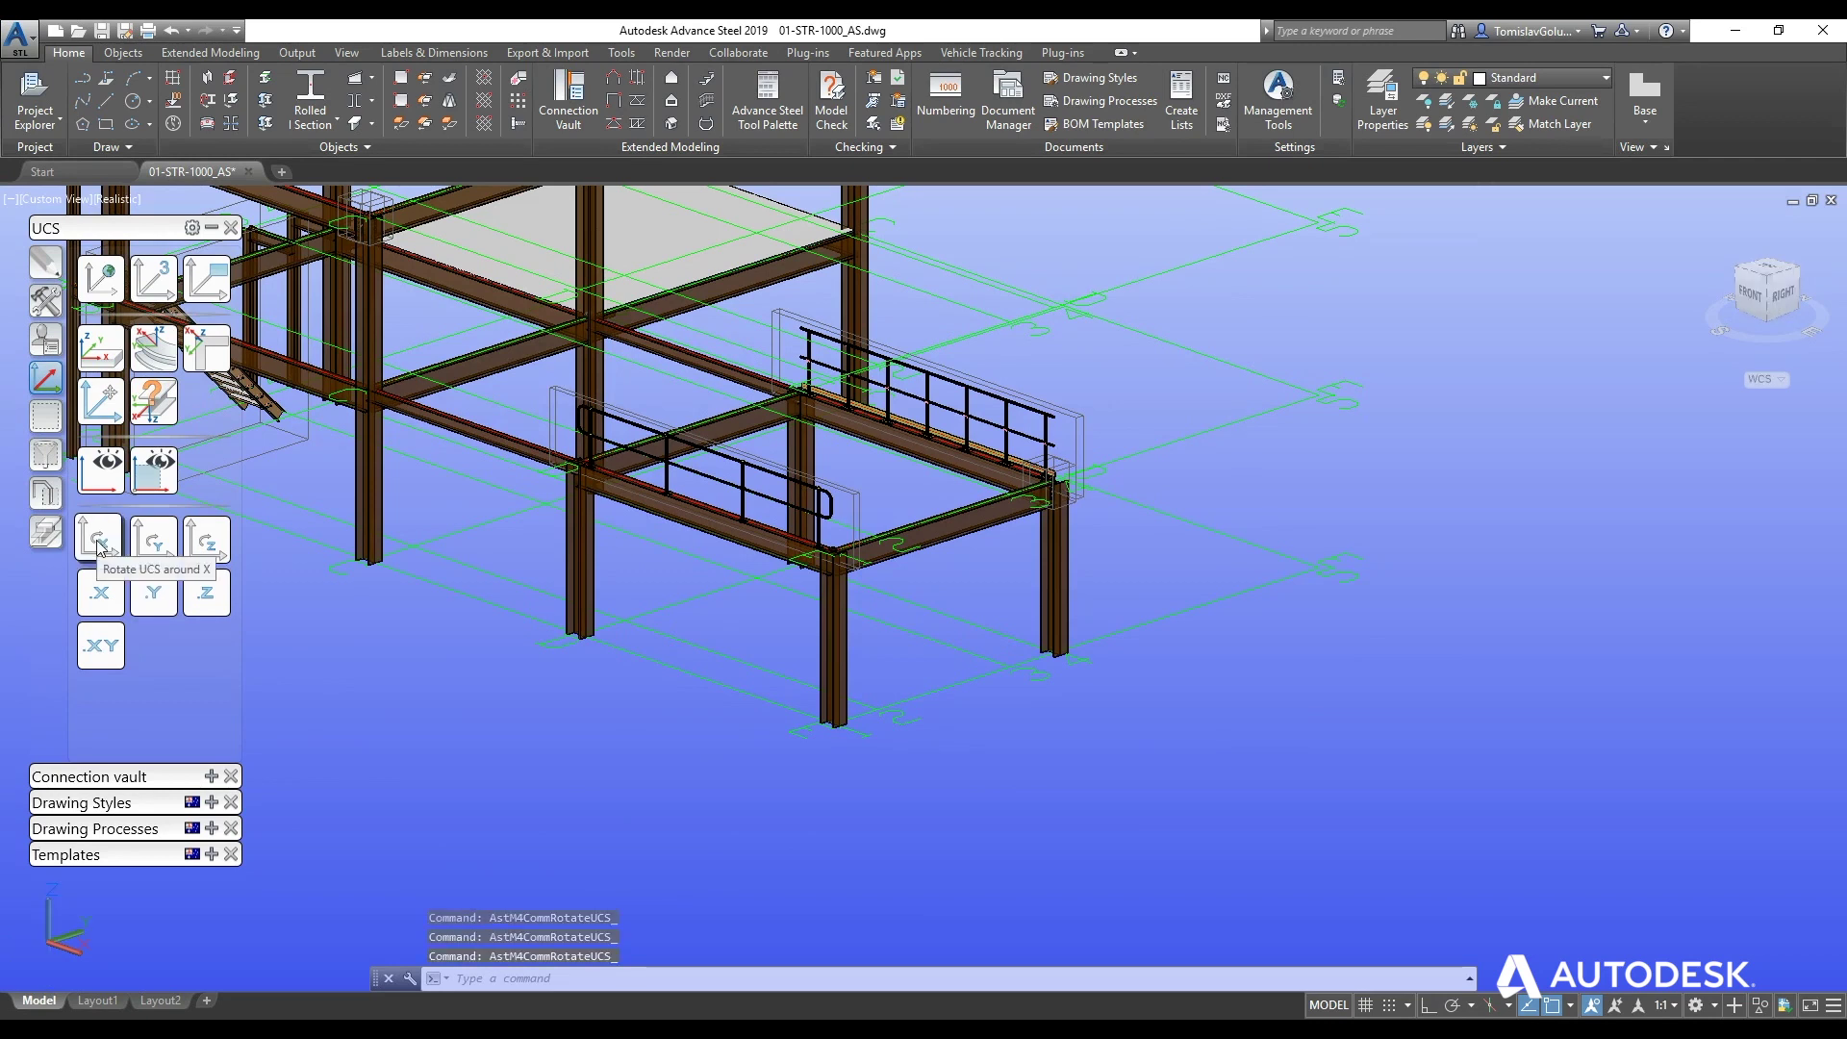
click(154, 544)
click(161, 553)
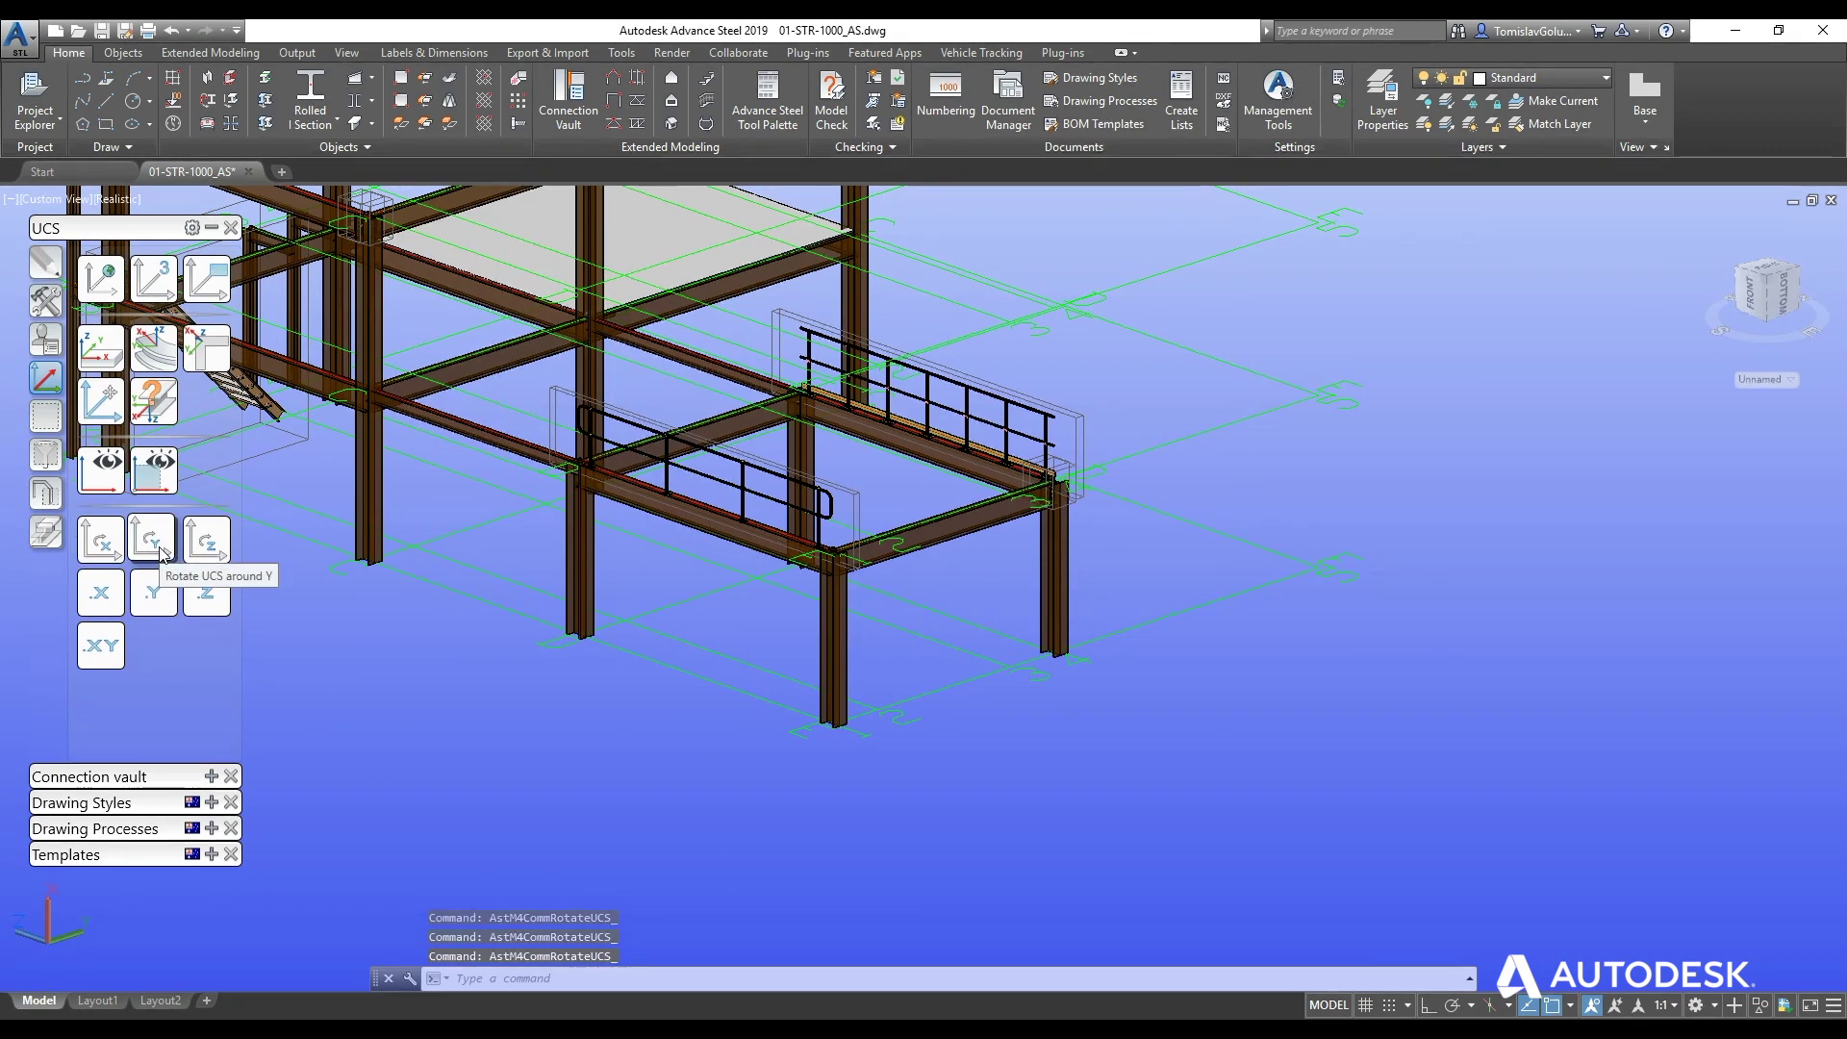
click(162, 553)
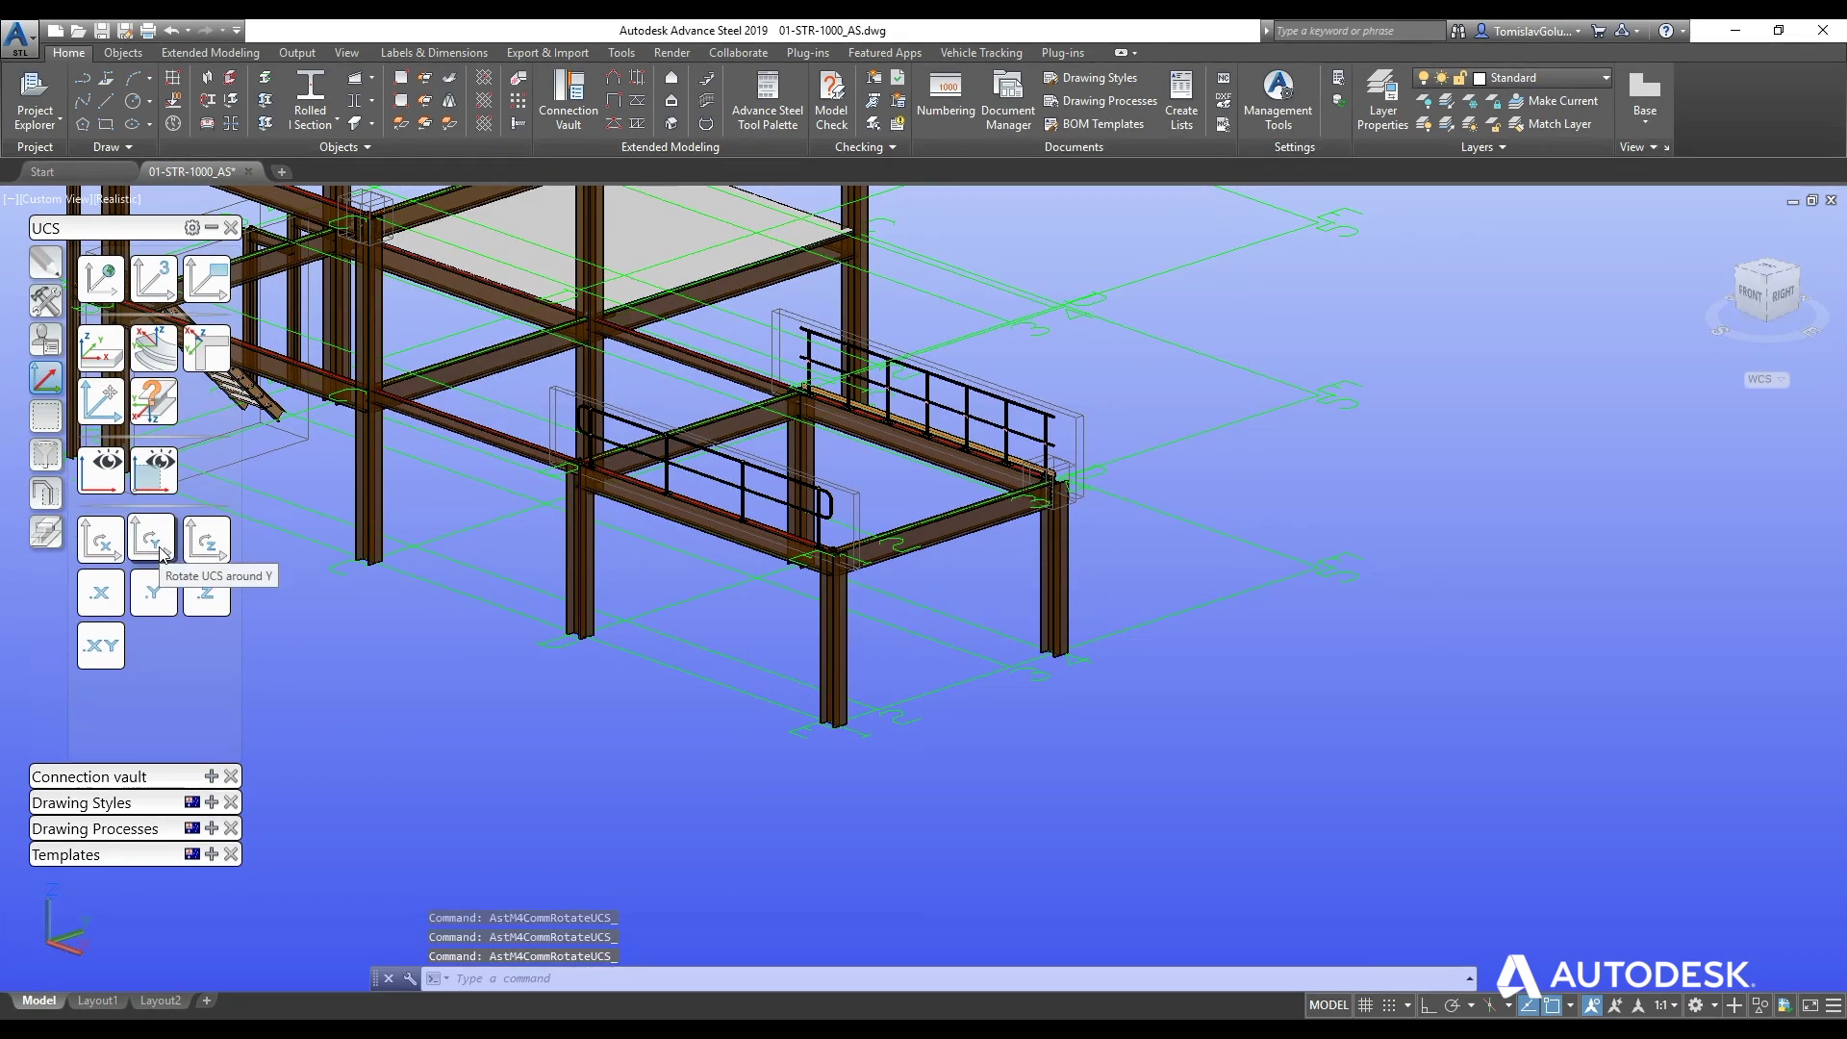
click(220, 550)
click(221, 550)
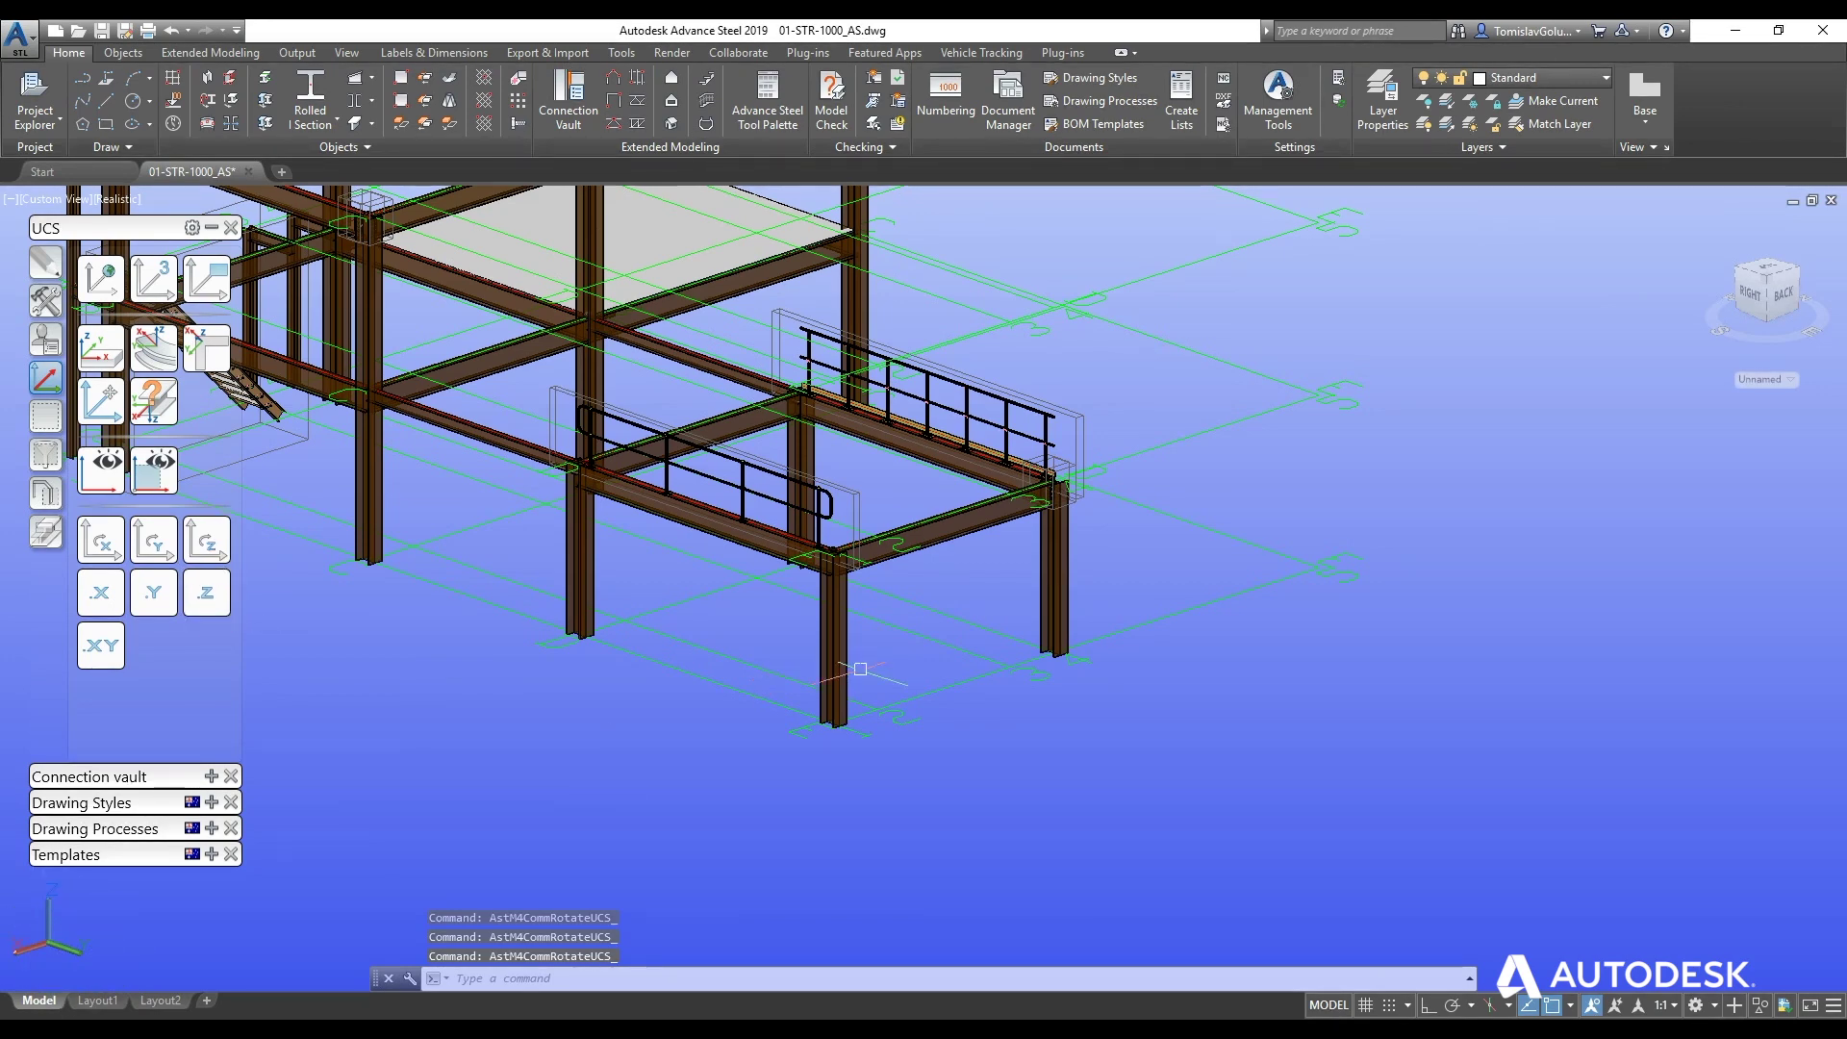
- Place a cage ladder from the front beam's midpoint, setting its height with a perpendicular snap
click(707, 123)
middle_drag(1230, 580, 883, 663)
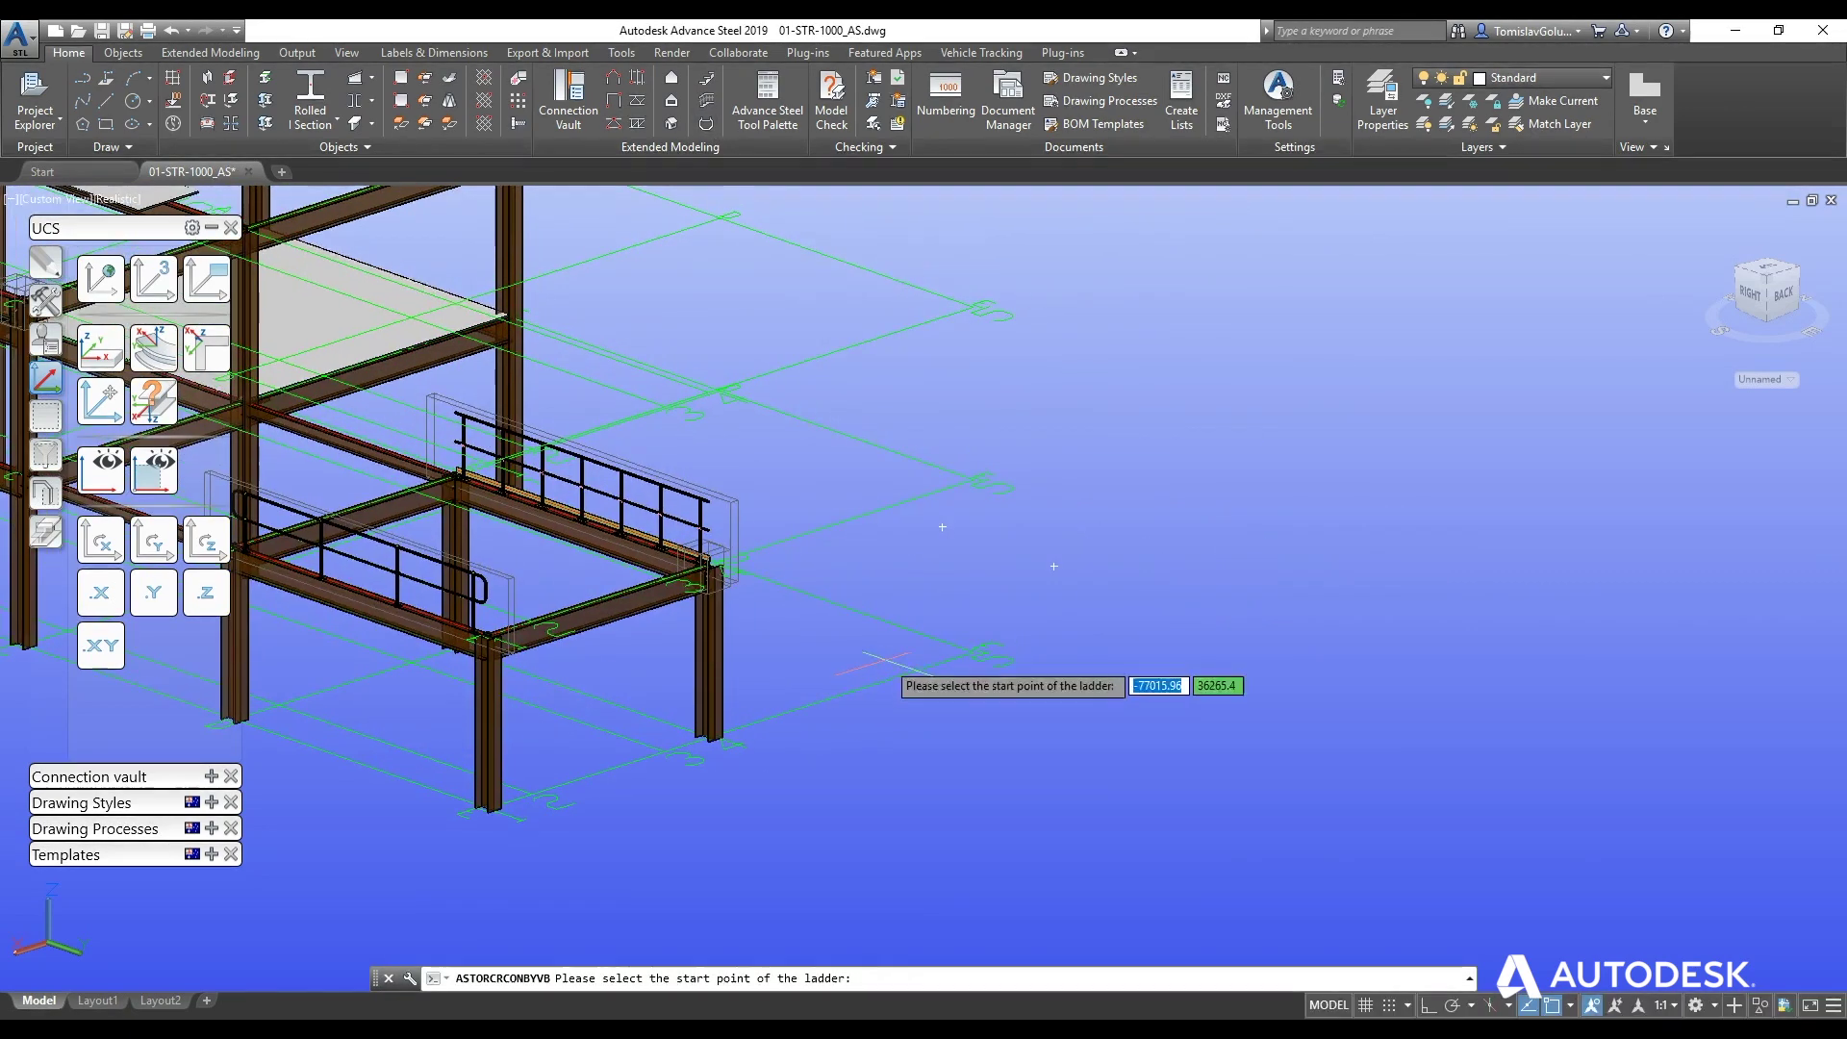
scroll(625, 423, up, 8)
text(mi)
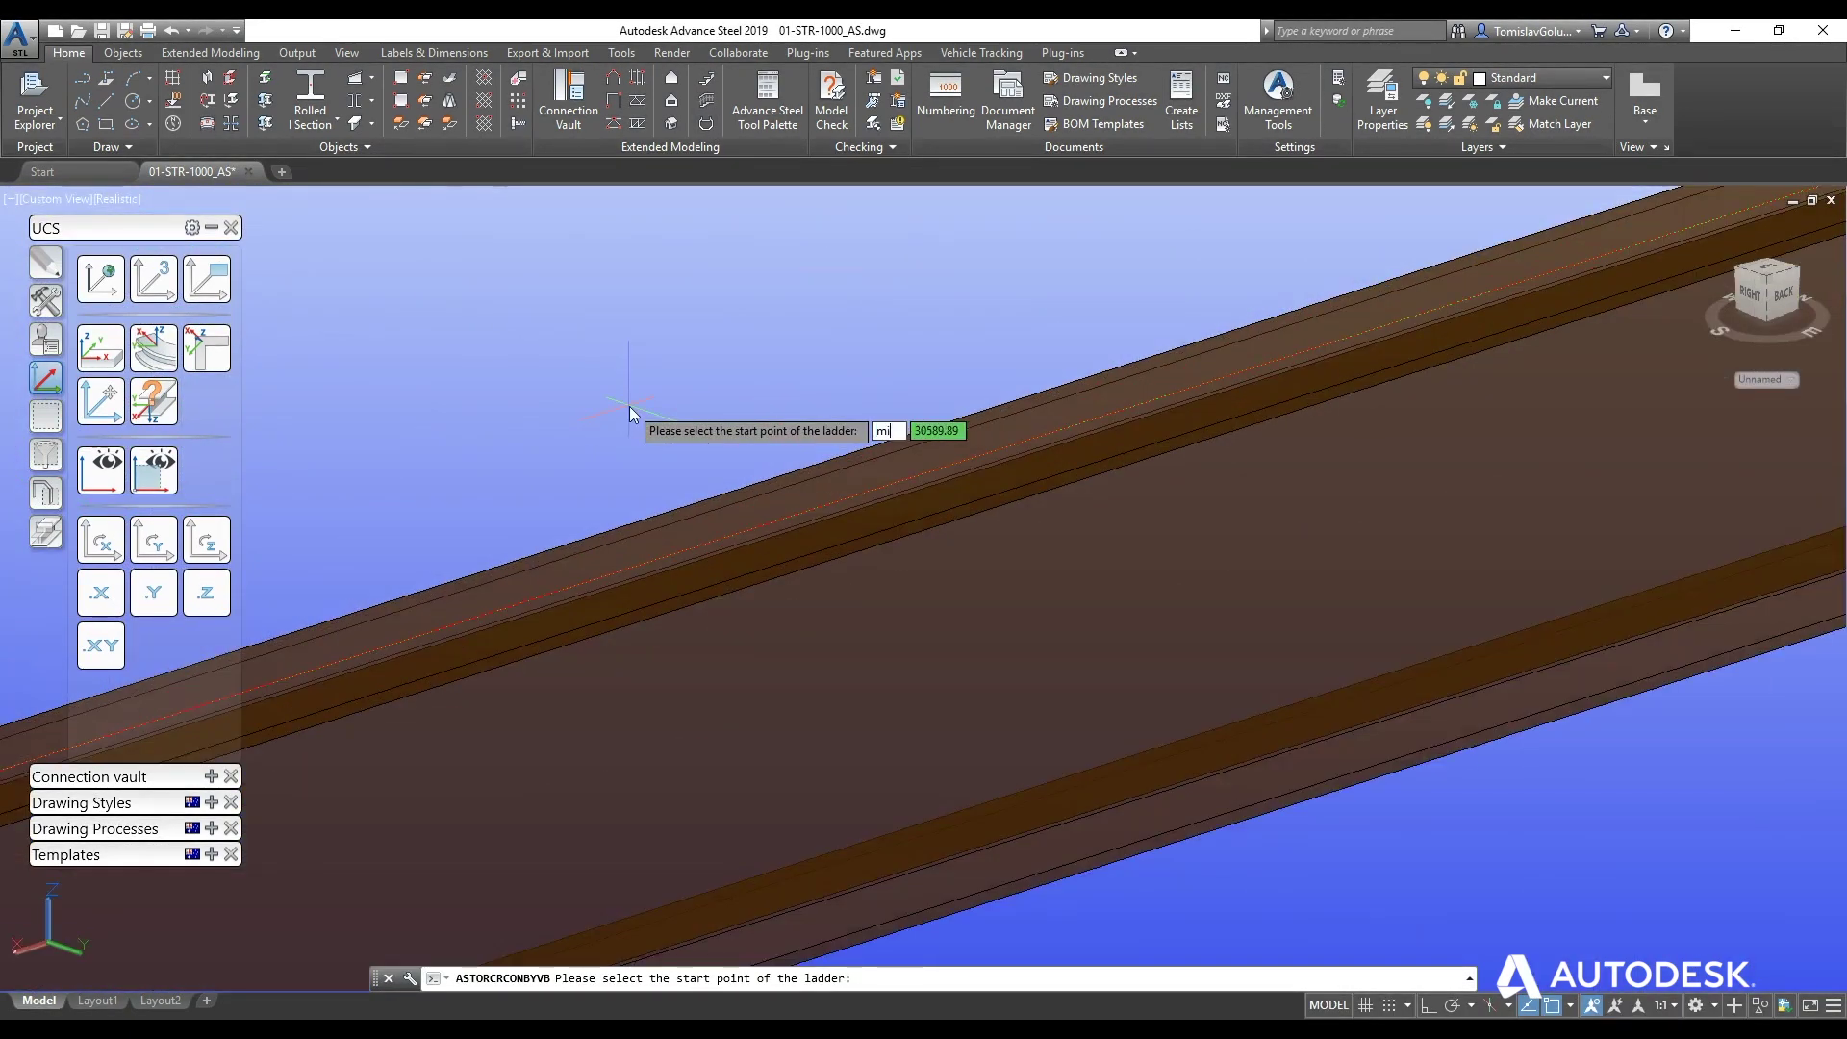
text(d)
key(Return)
scroll(837, 404, up, 2)
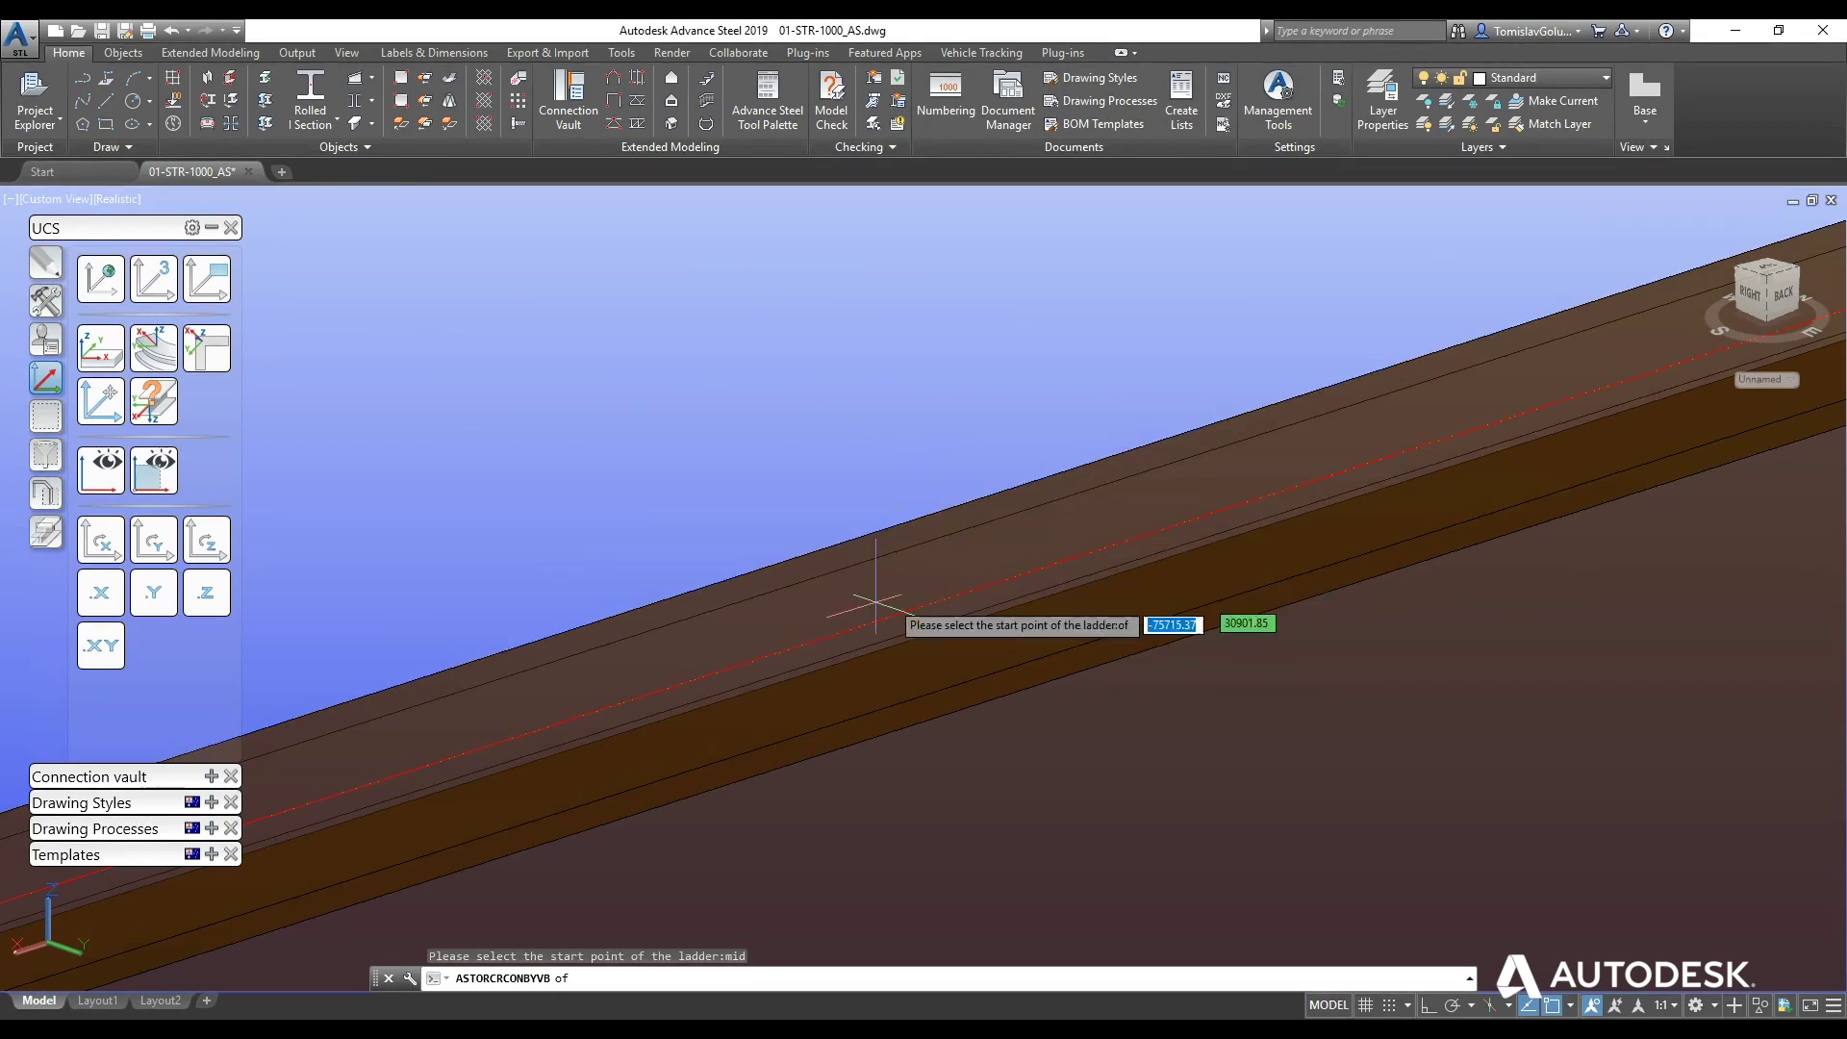
click(763, 642)
scroll(717, 419, down, 5)
text(p)
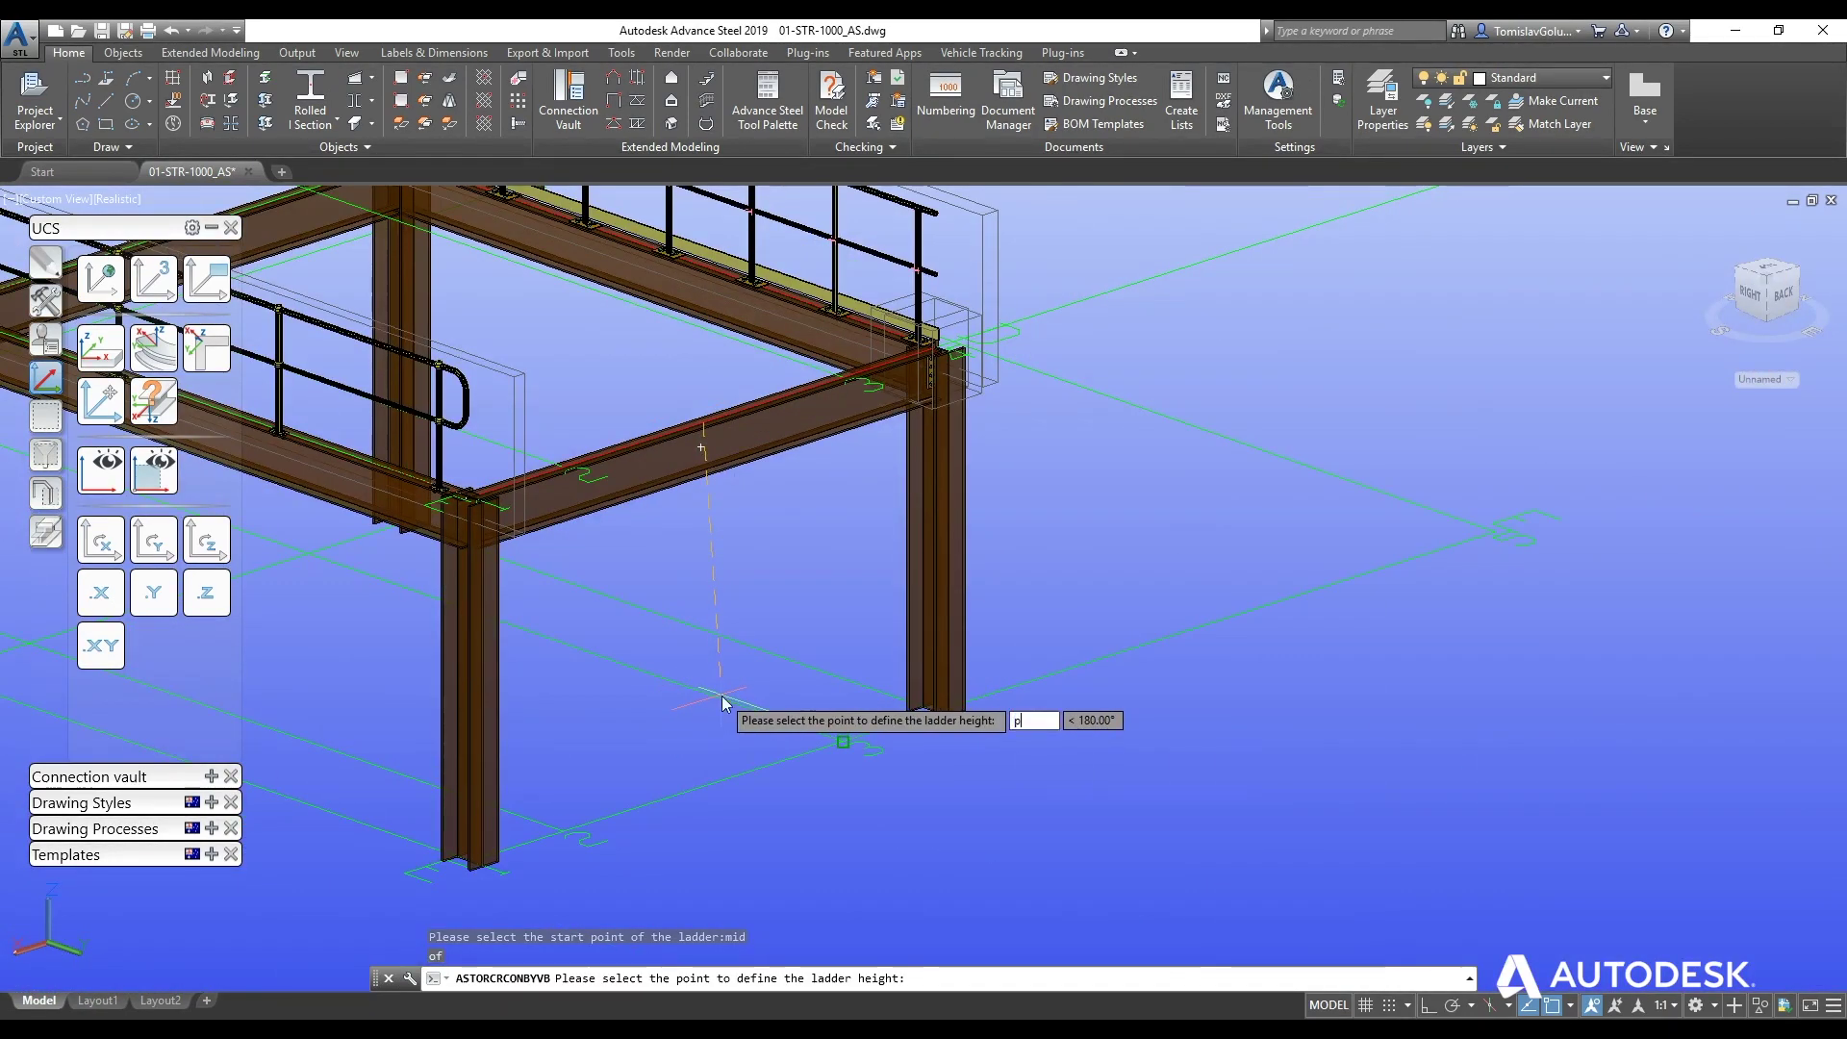
text(er)
key(Return)
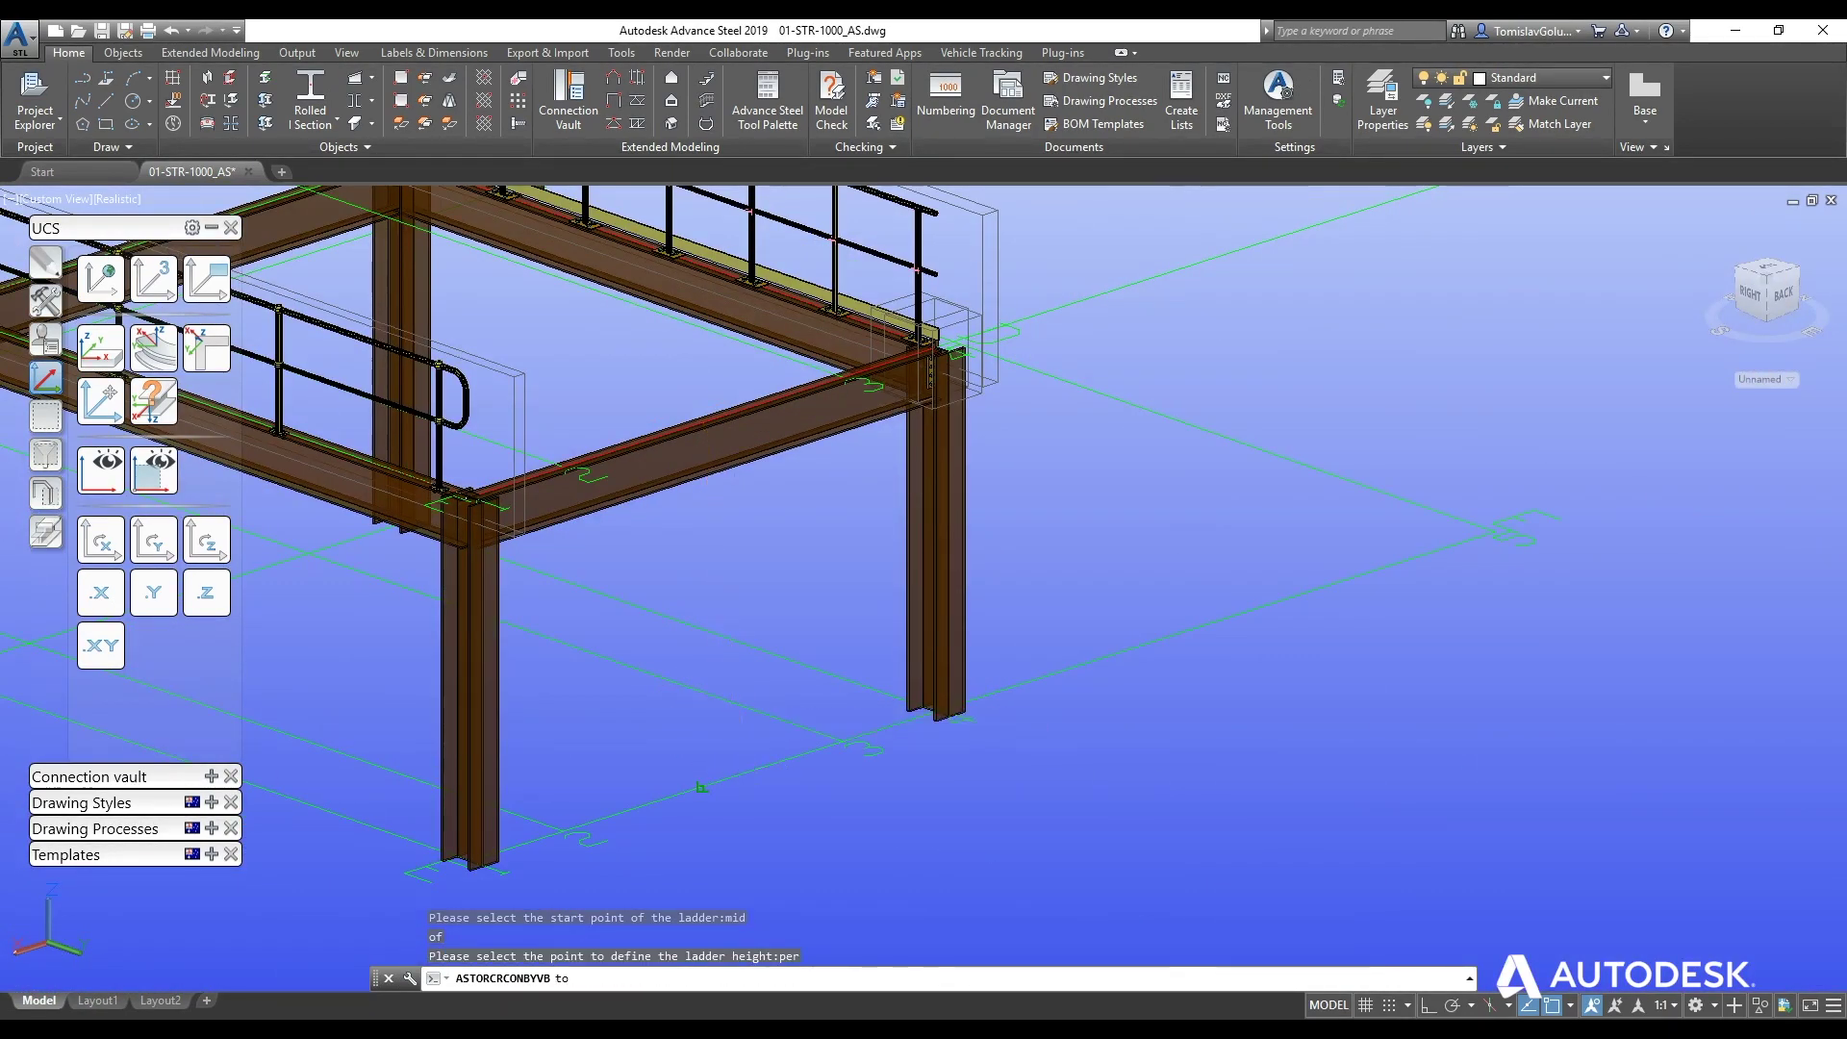
click(702, 788)
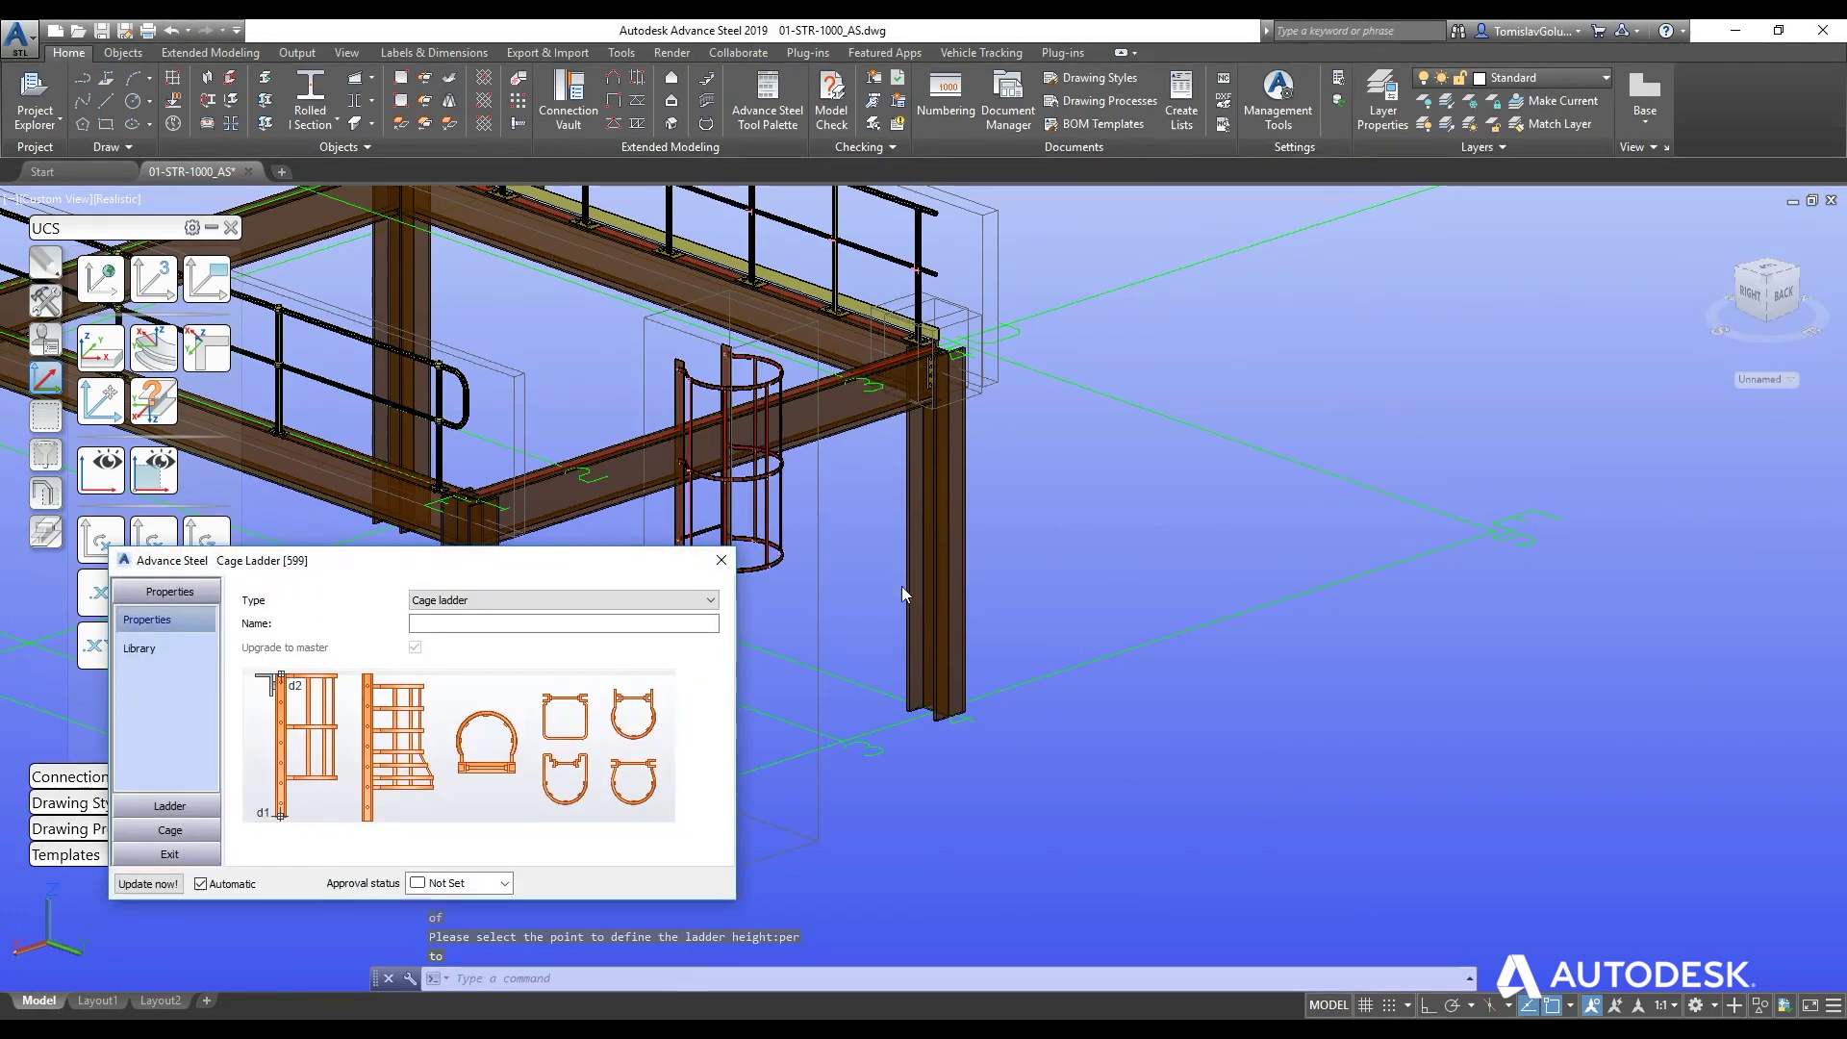
- Close the Cage Ladder [599] settings and orbit to inspect the new ladder
click(720, 564)
shift+middle_drag(1047, 475, 1021, 666)
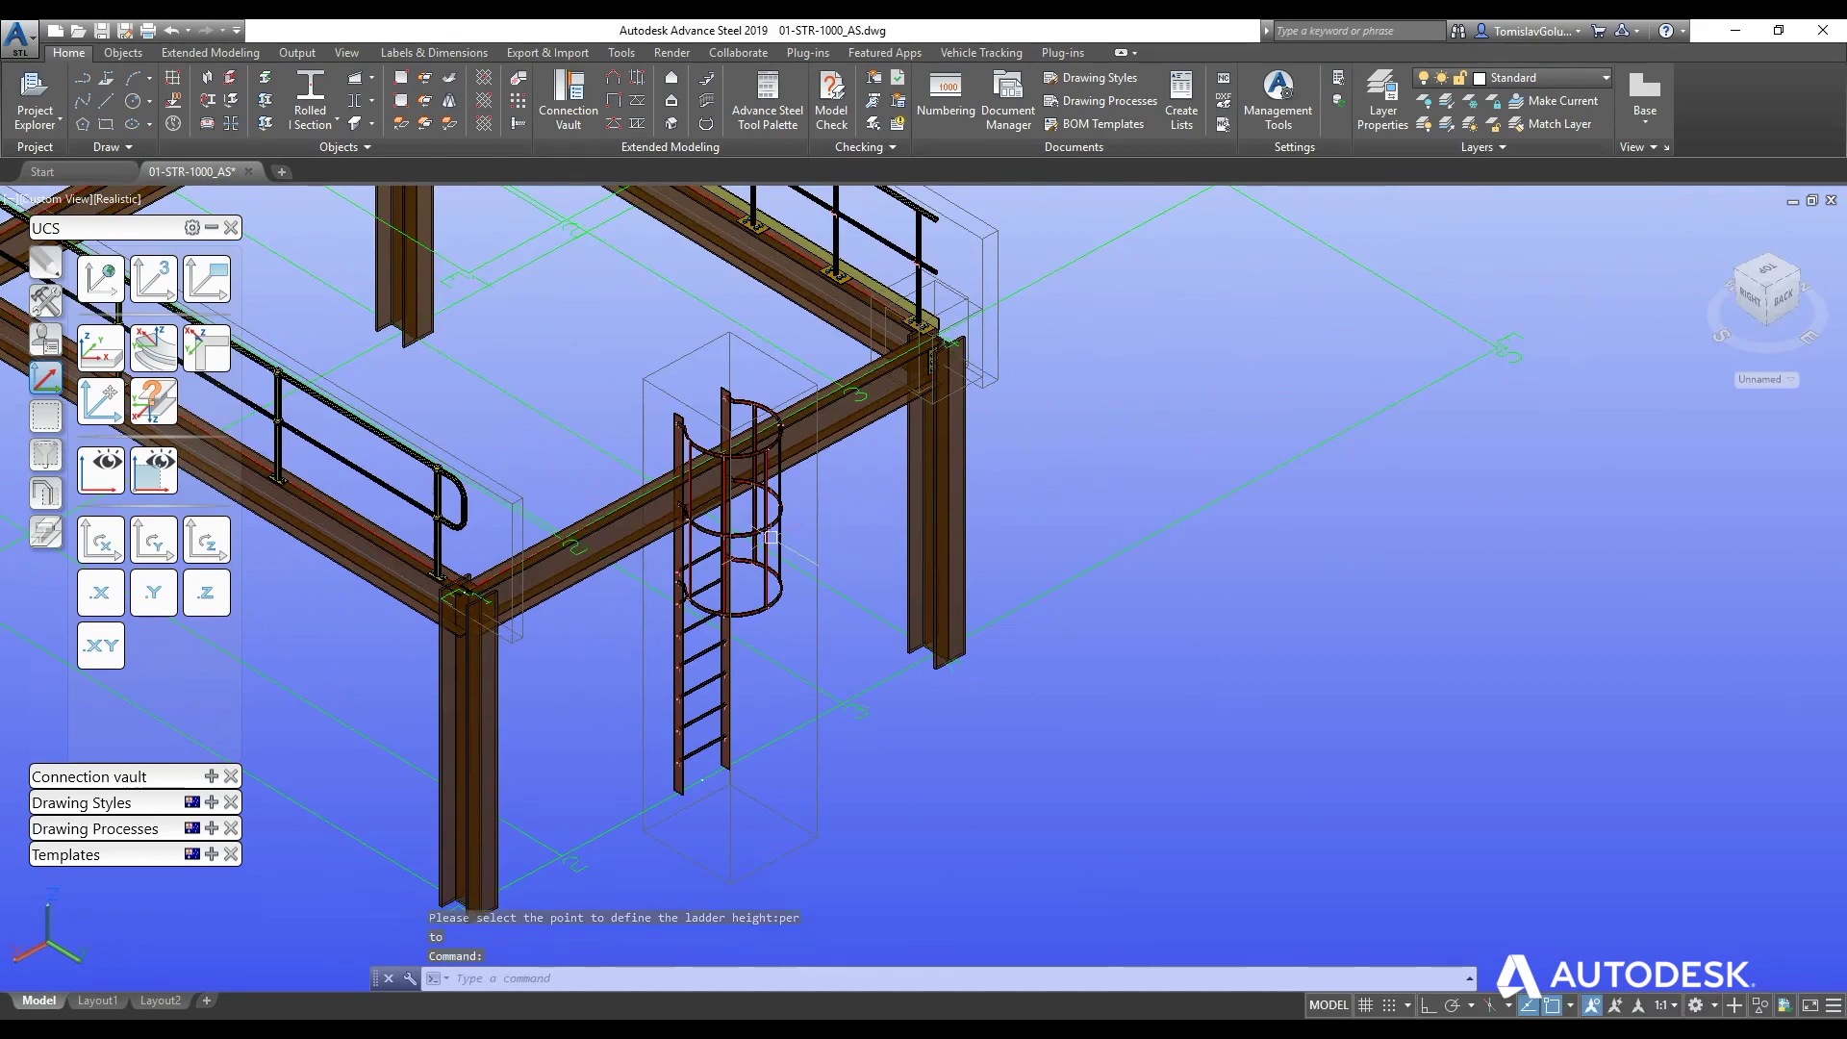
scroll(627, 310, up, 5)
scroll(751, 679, down, 6)
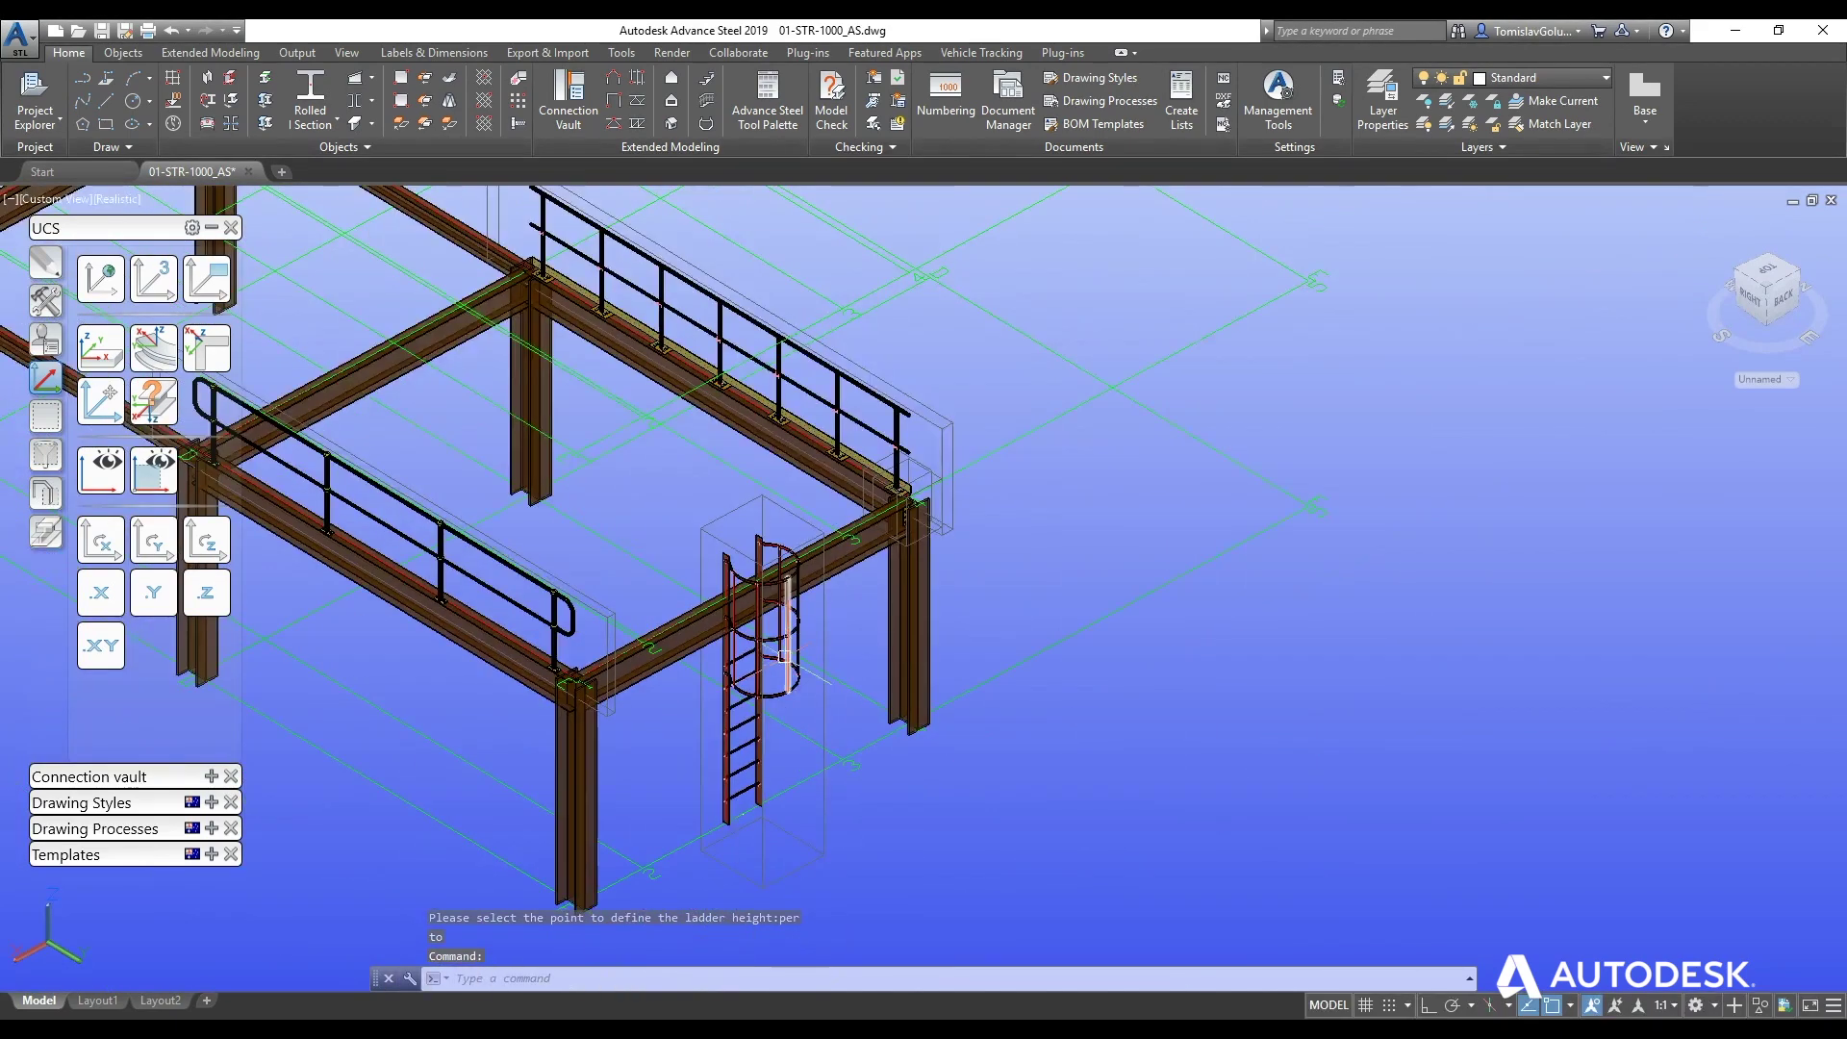
- Open the ladder's properties and browse its height/width, section, rung distance and additional rungs pages
click(718, 679)
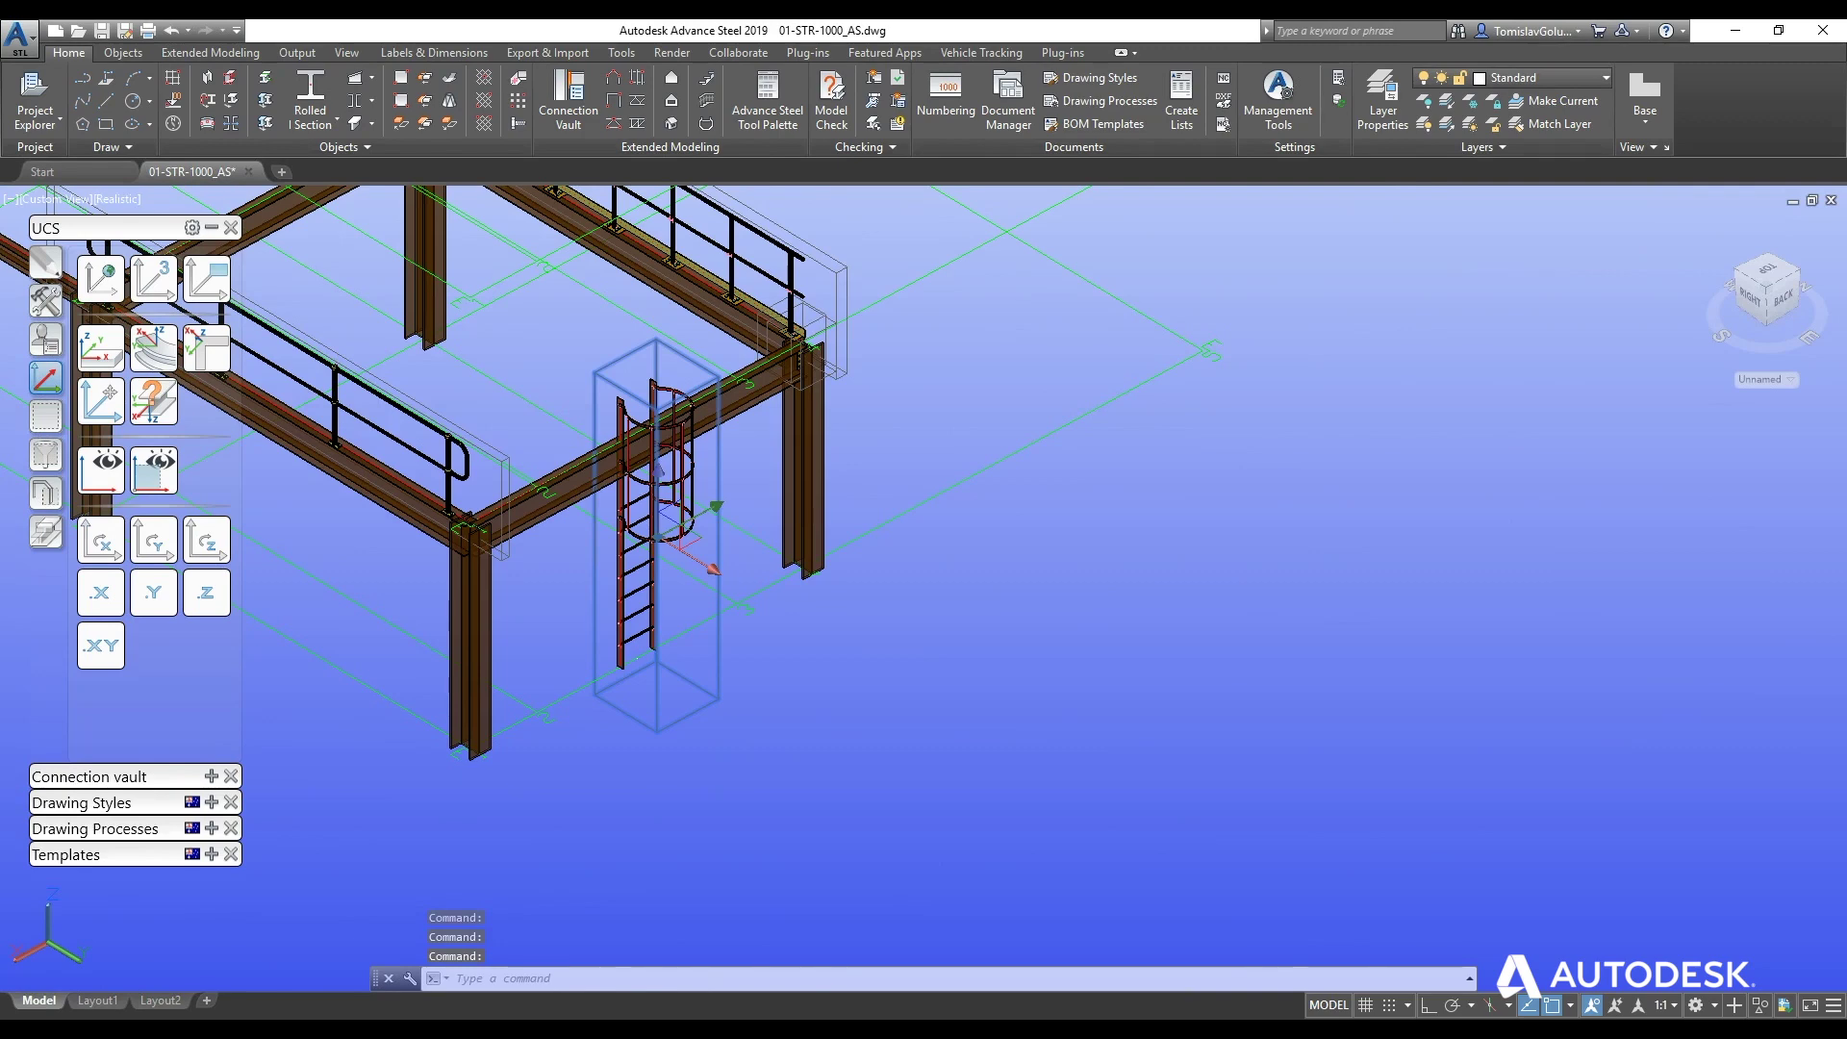
drag(541, 561, 772, 537)
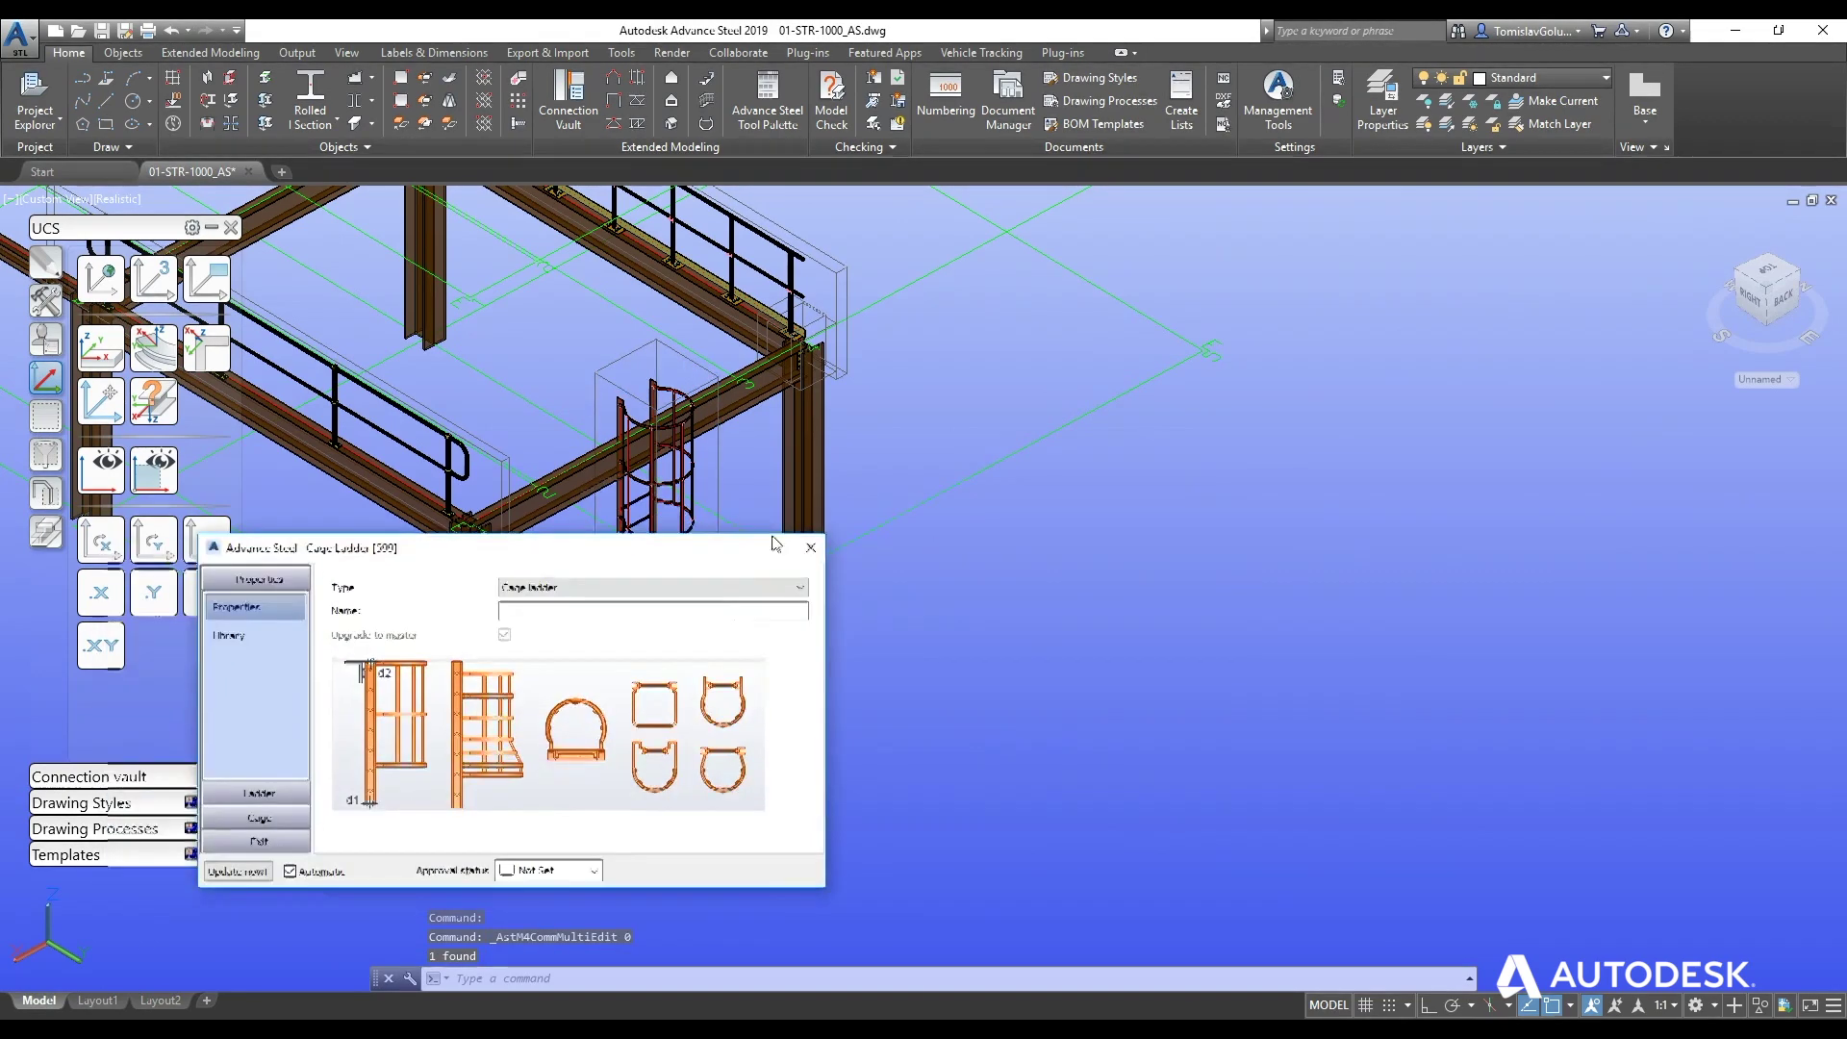
click(855, 689)
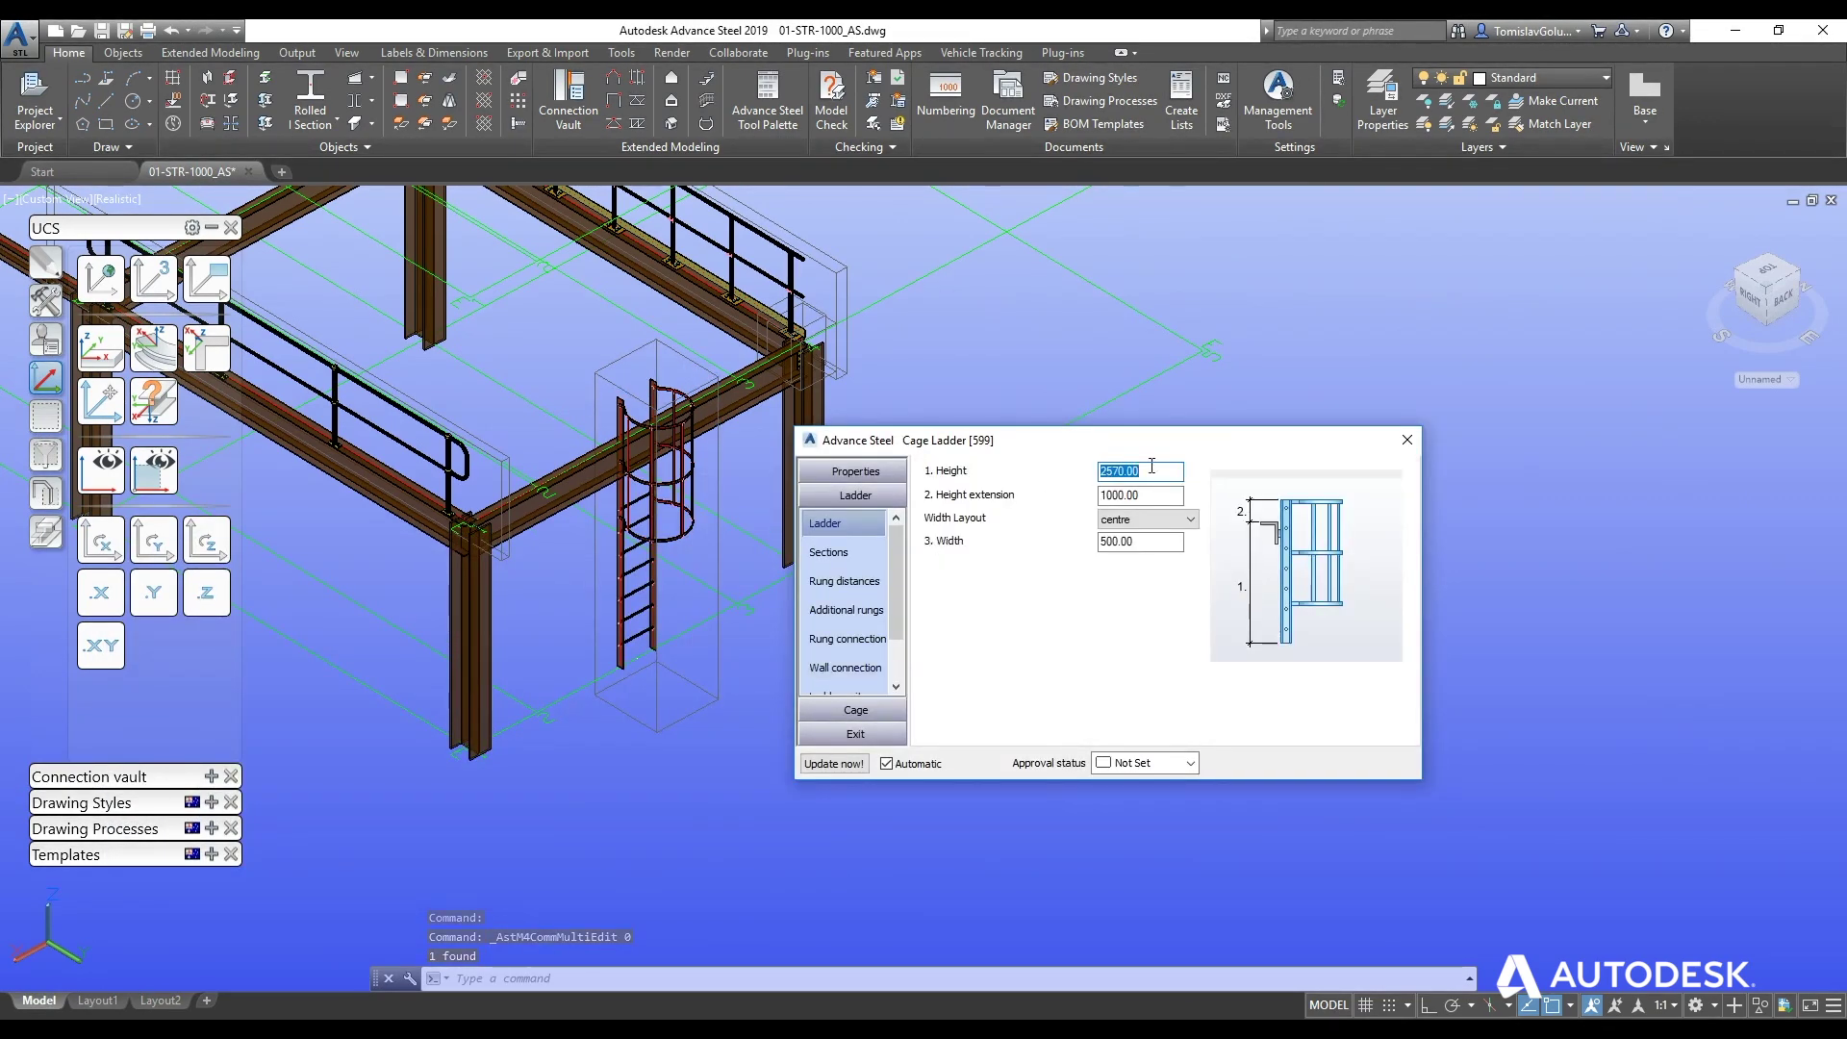
click(828, 551)
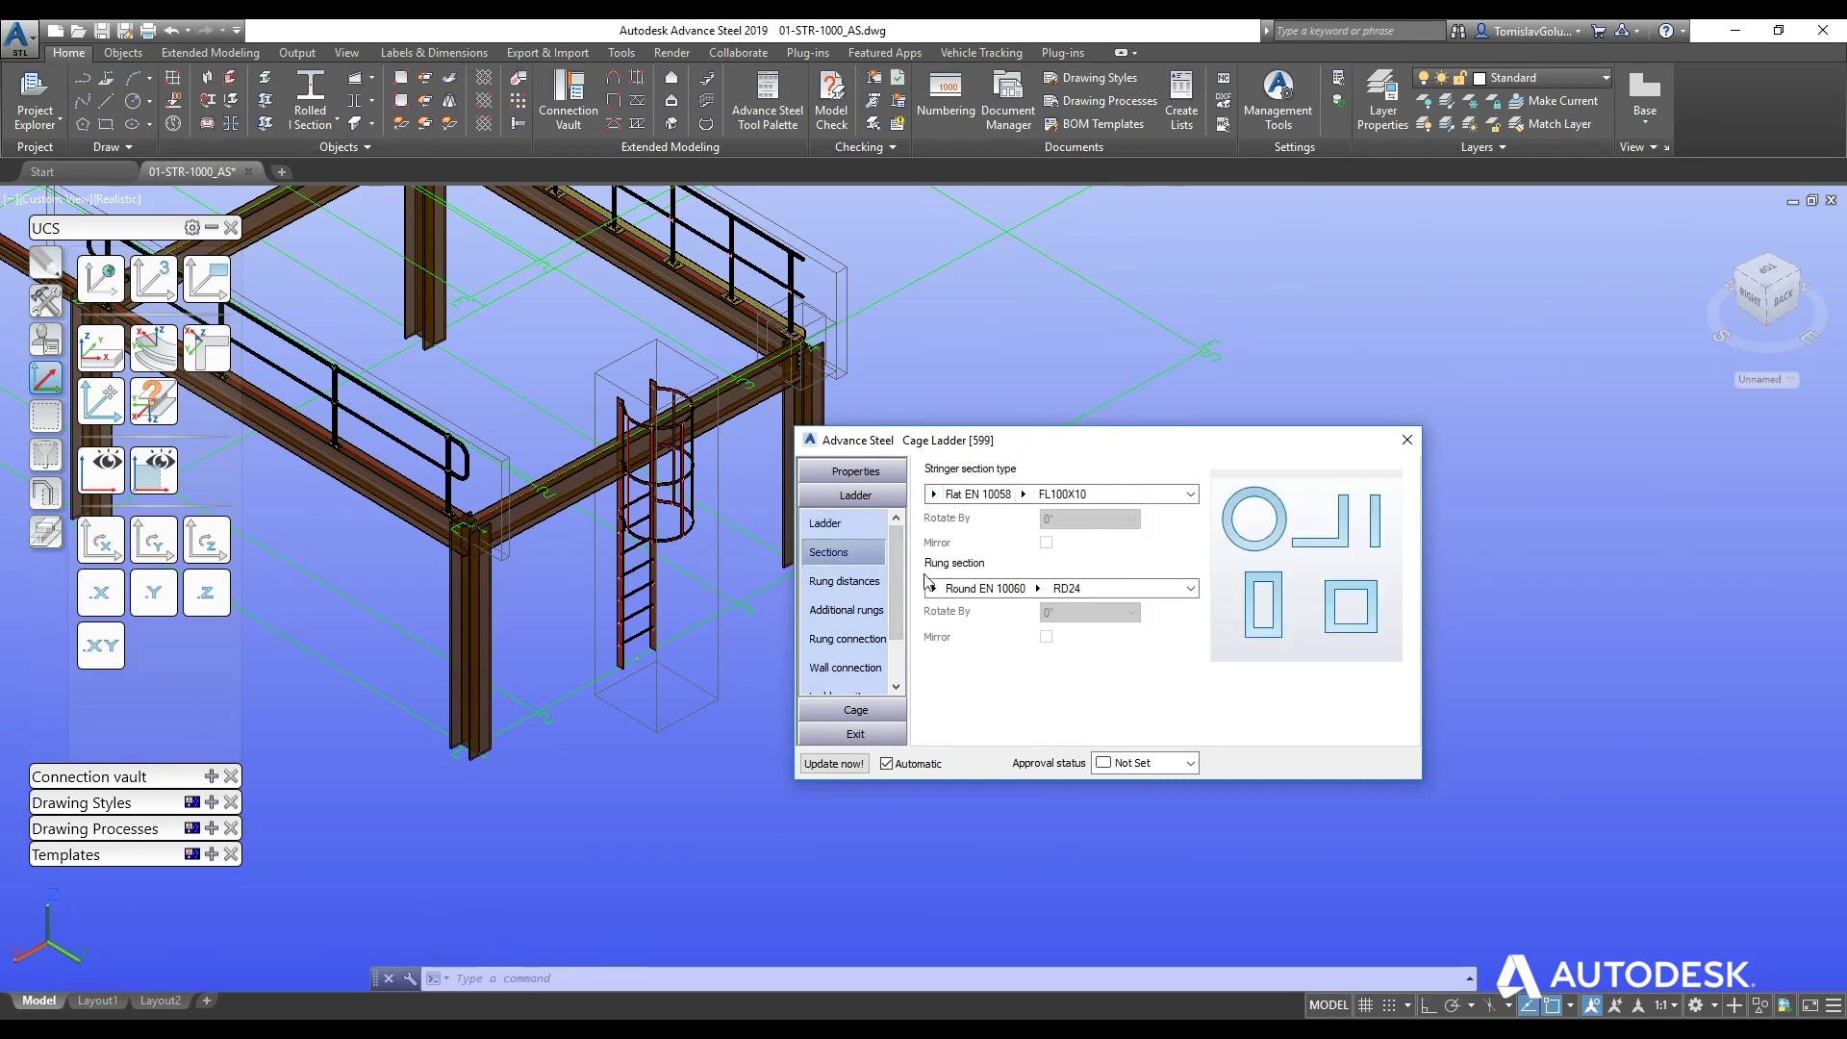
click(845, 580)
click(850, 611)
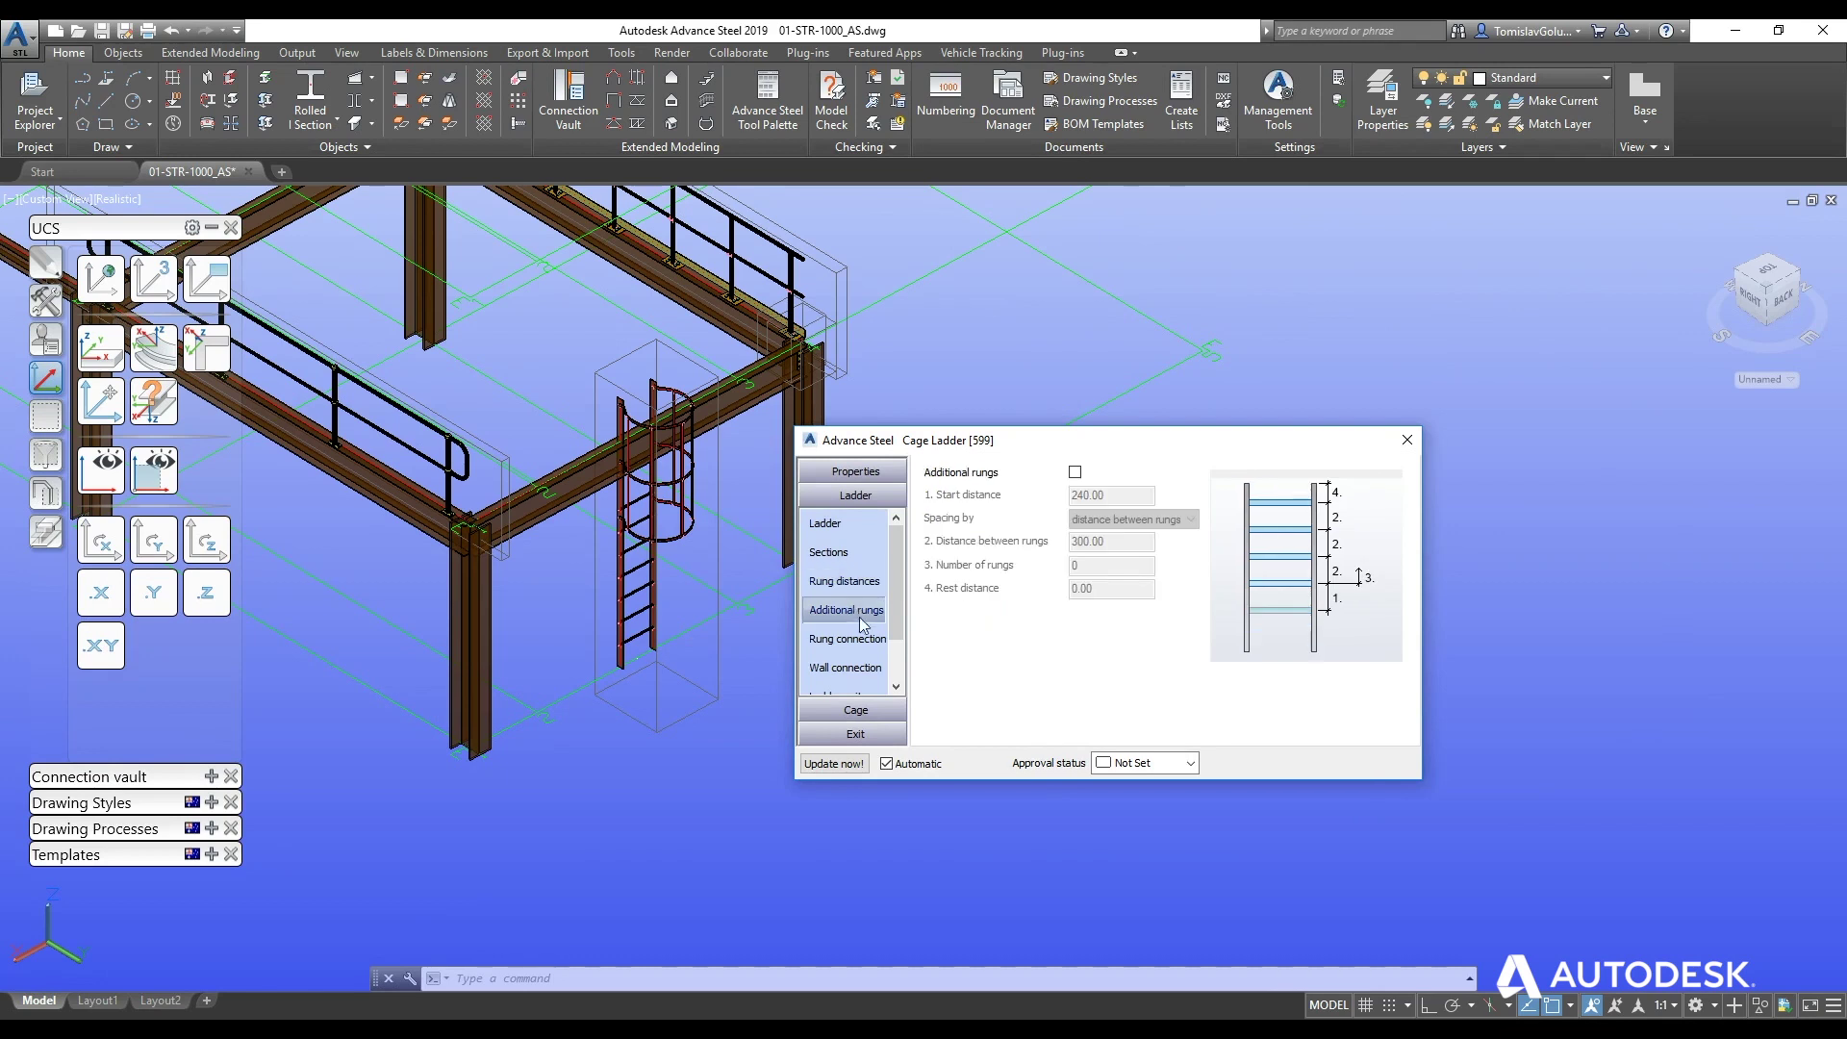
- On the wall connection page, try Section, then set Wall connection back to None
click(874, 672)
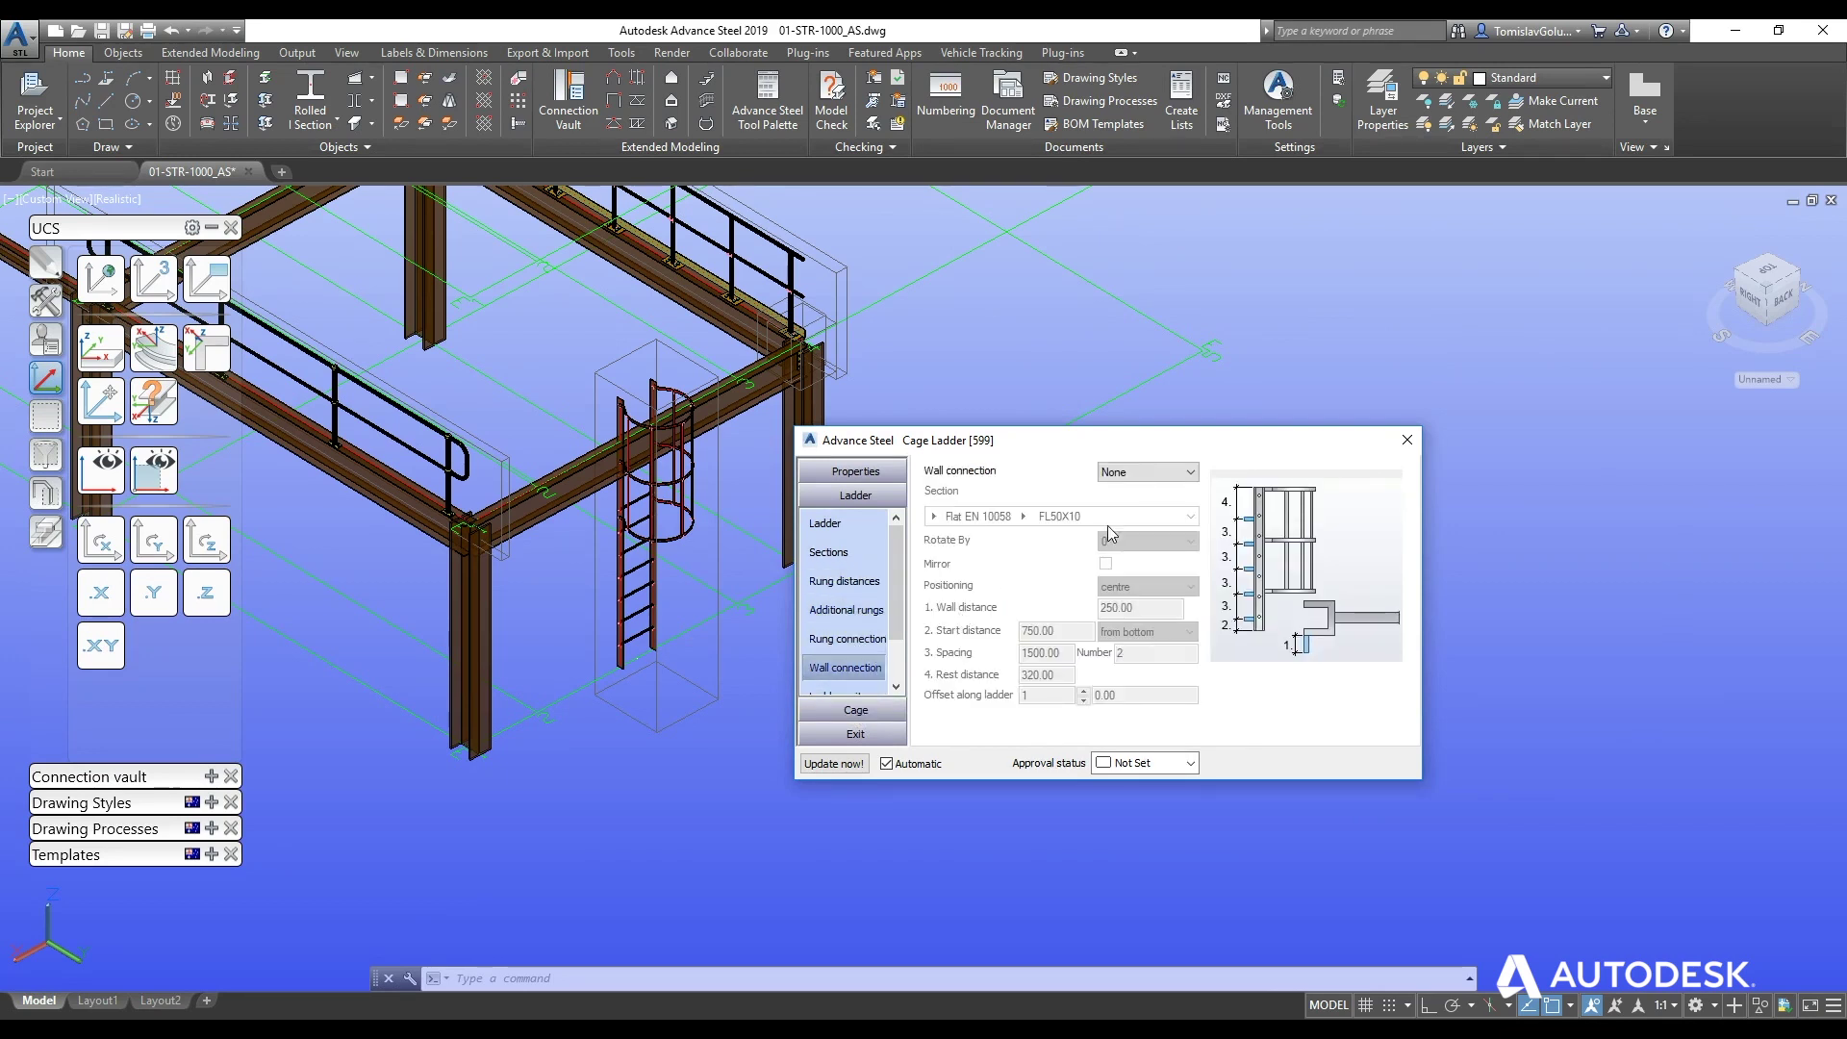
click(1140, 471)
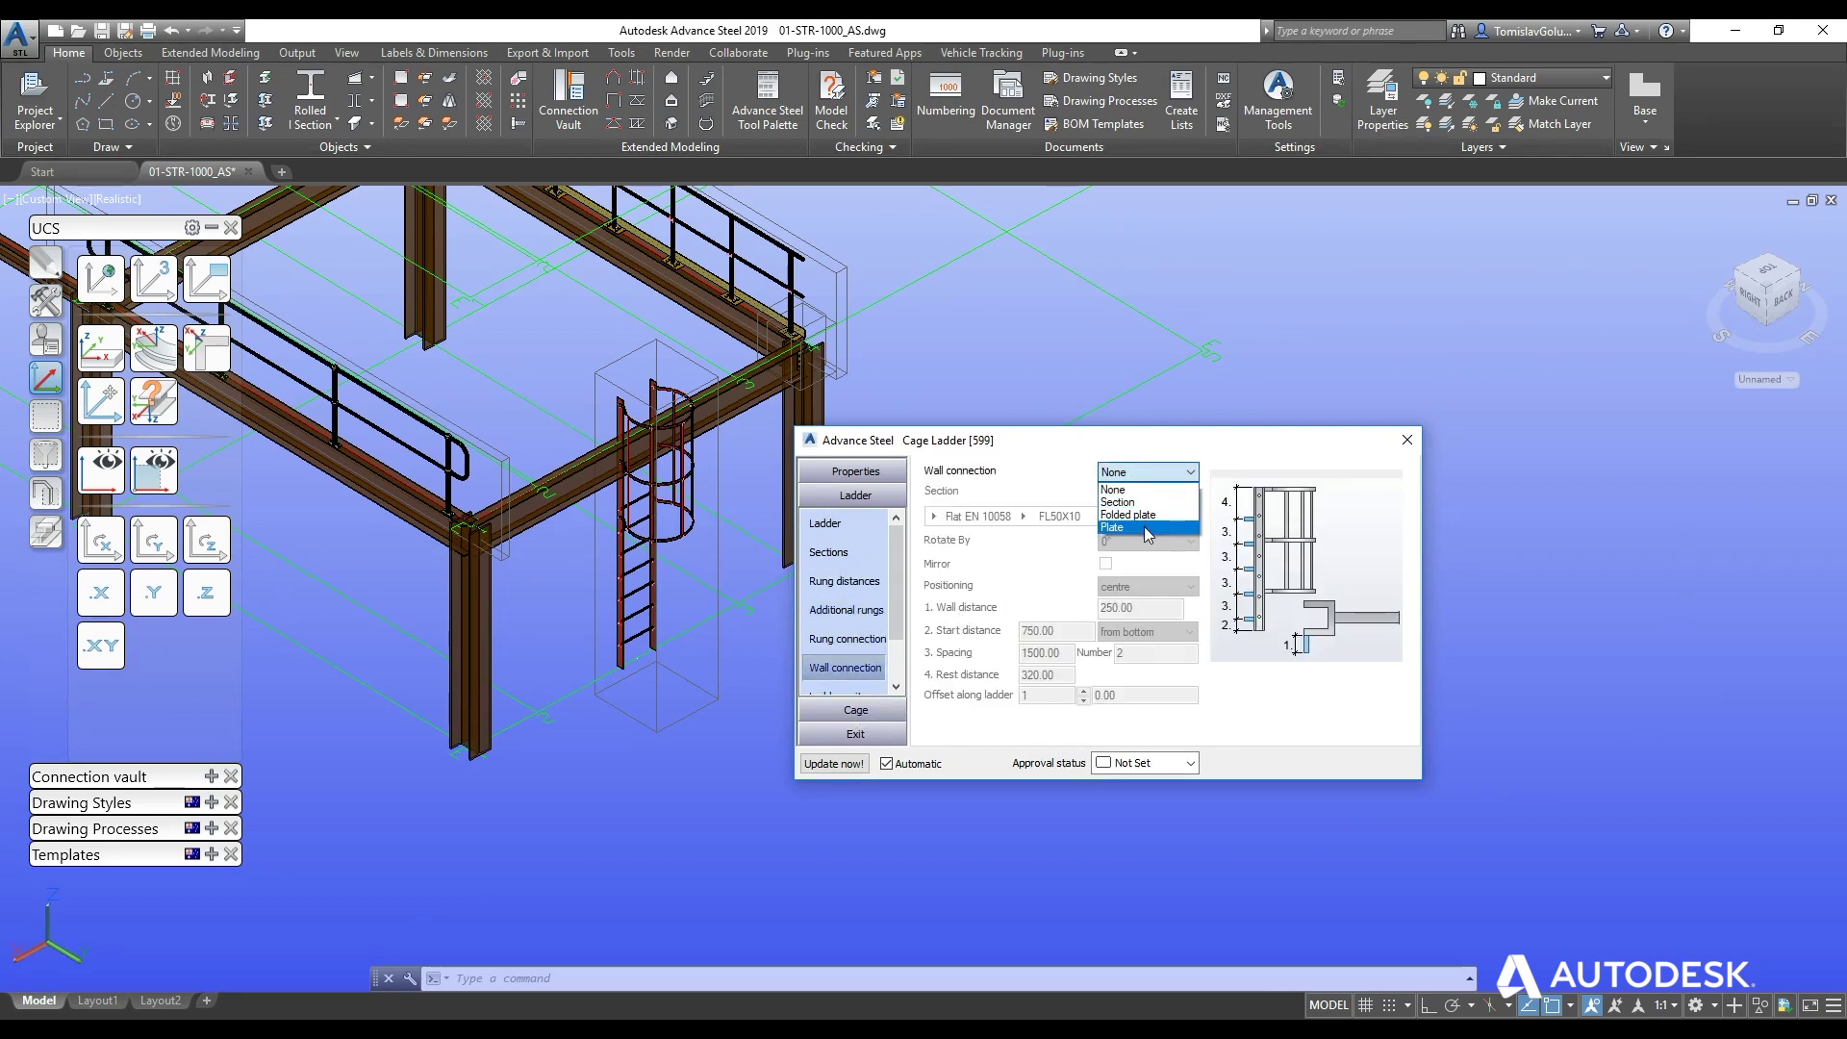
click(1135, 502)
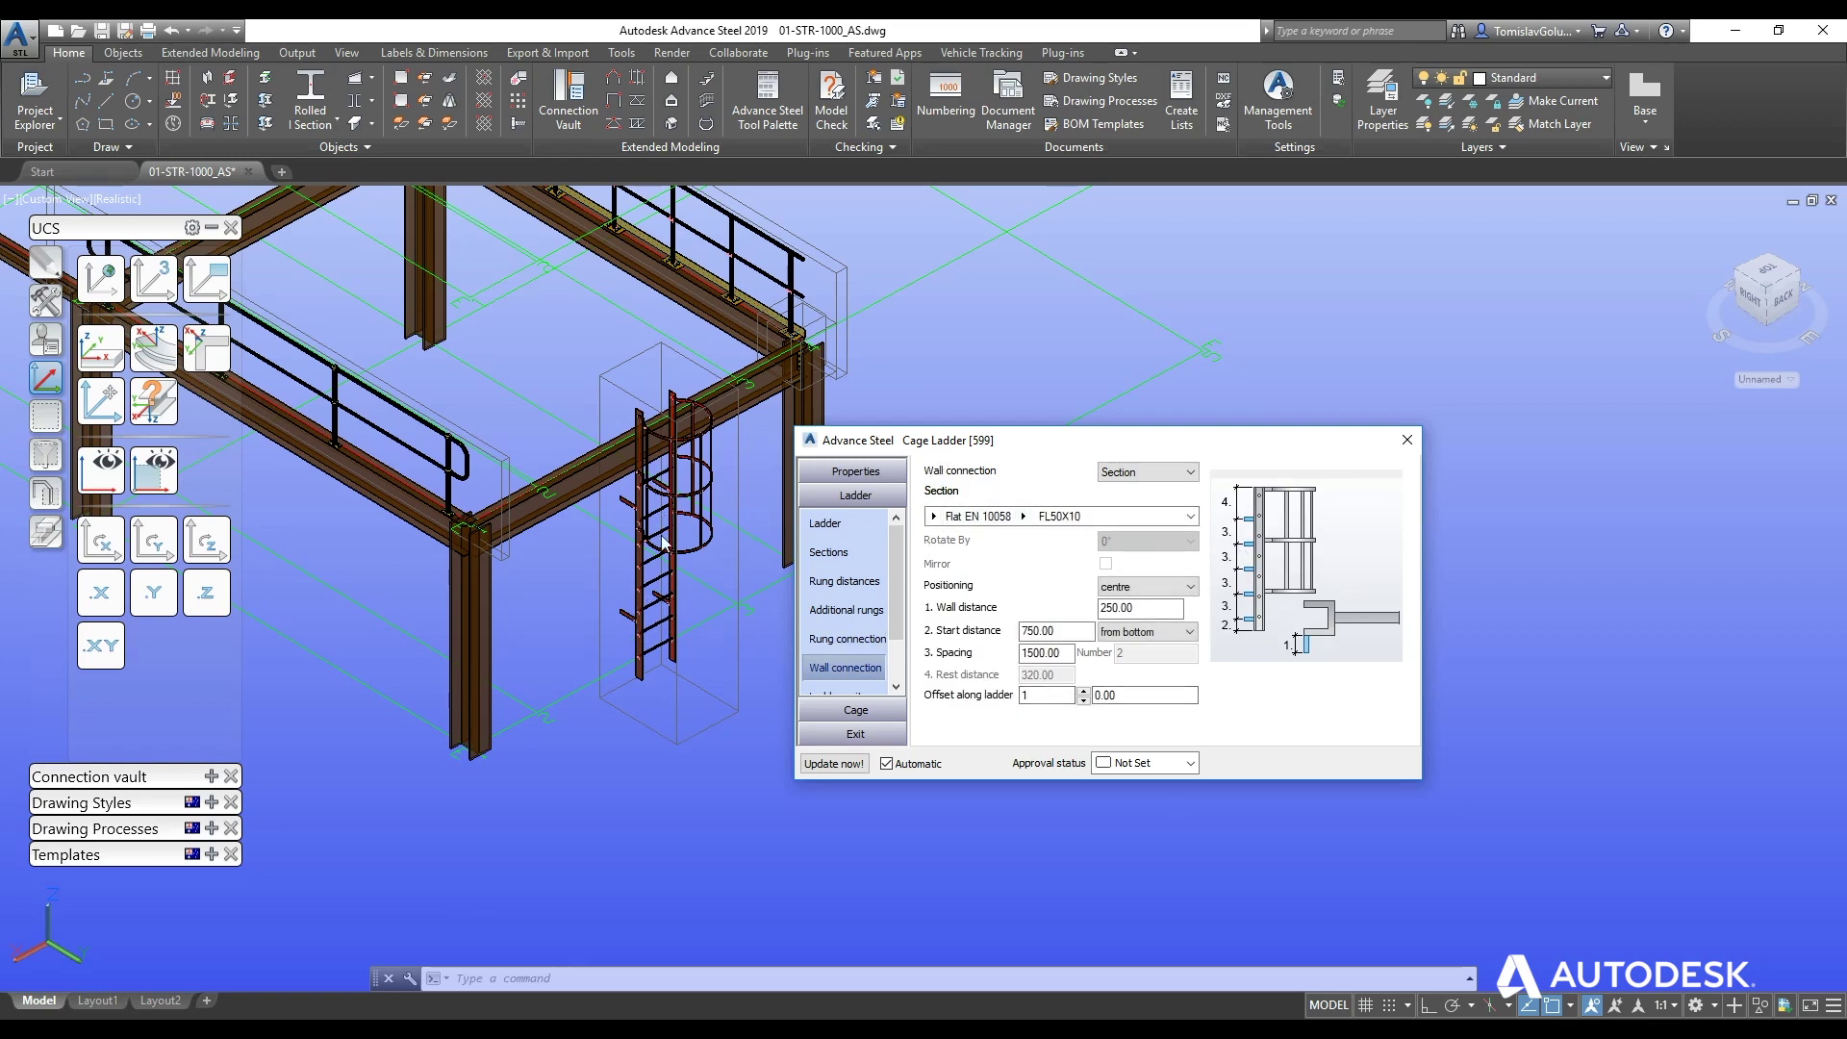
scroll(616, 506, up, 6)
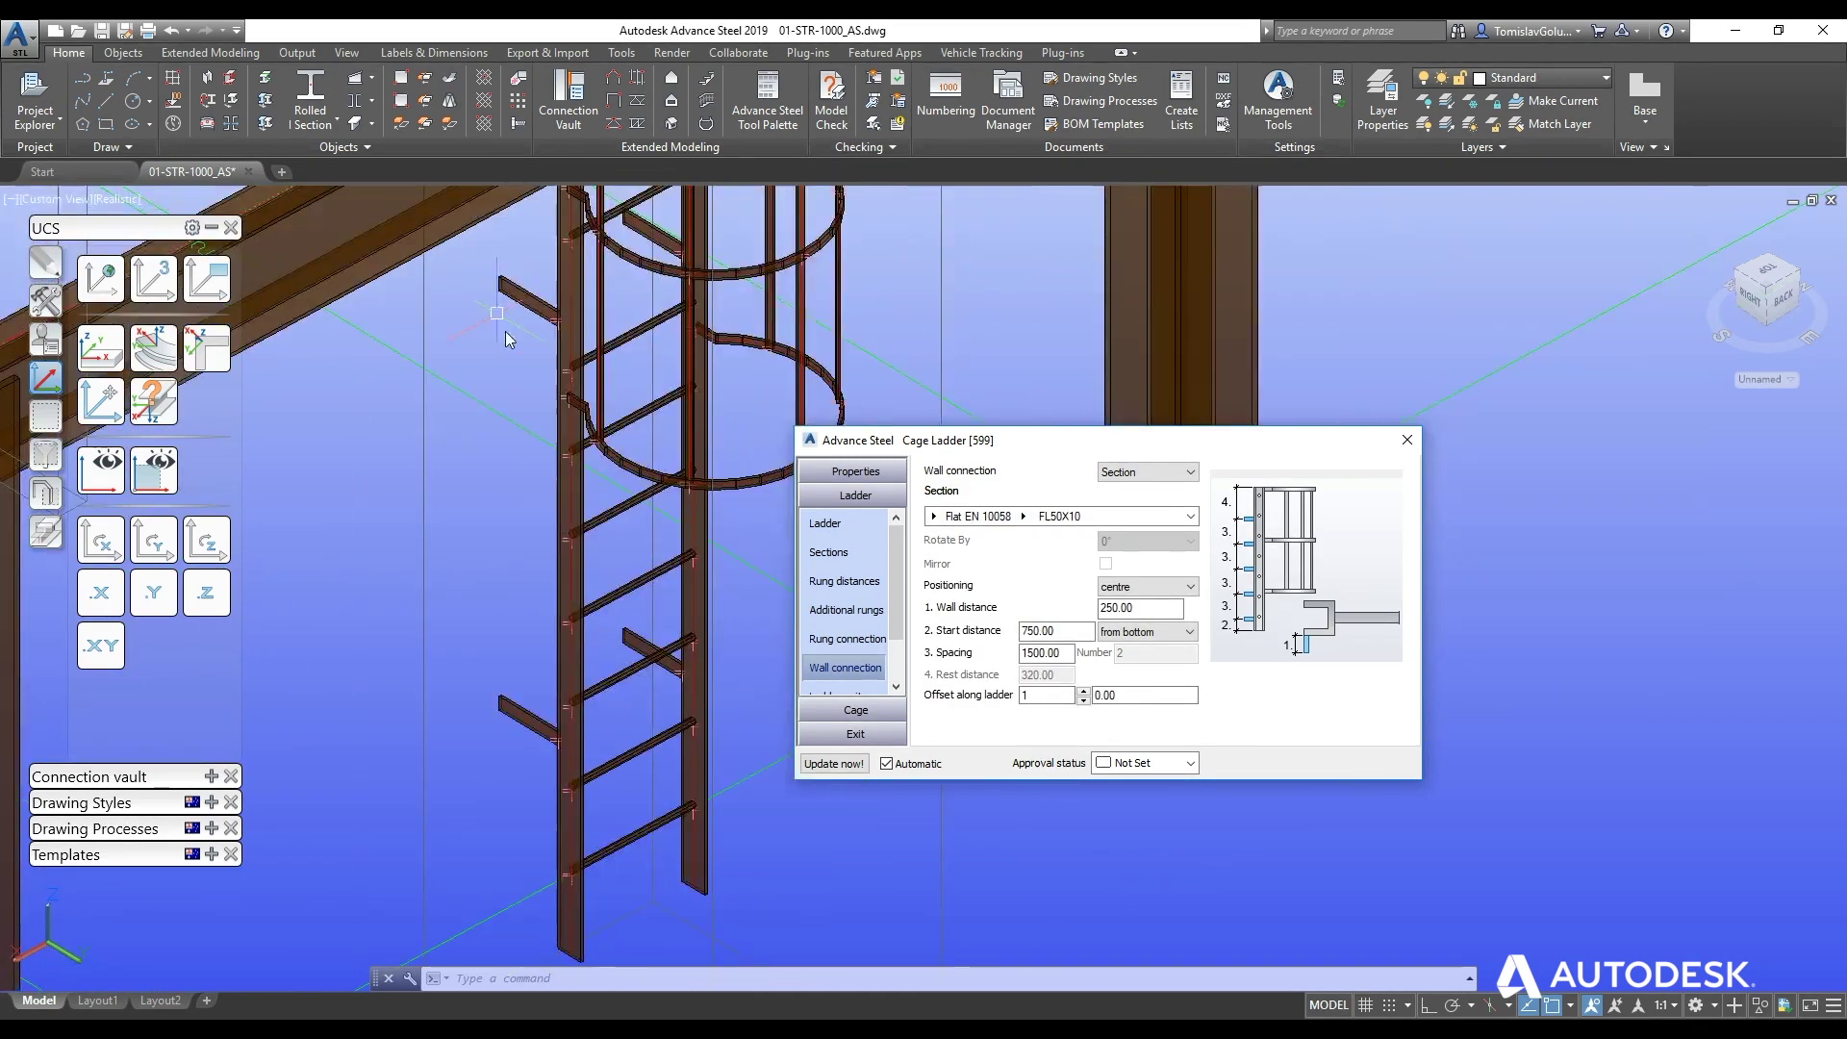
scroll(536, 325, down, 3)
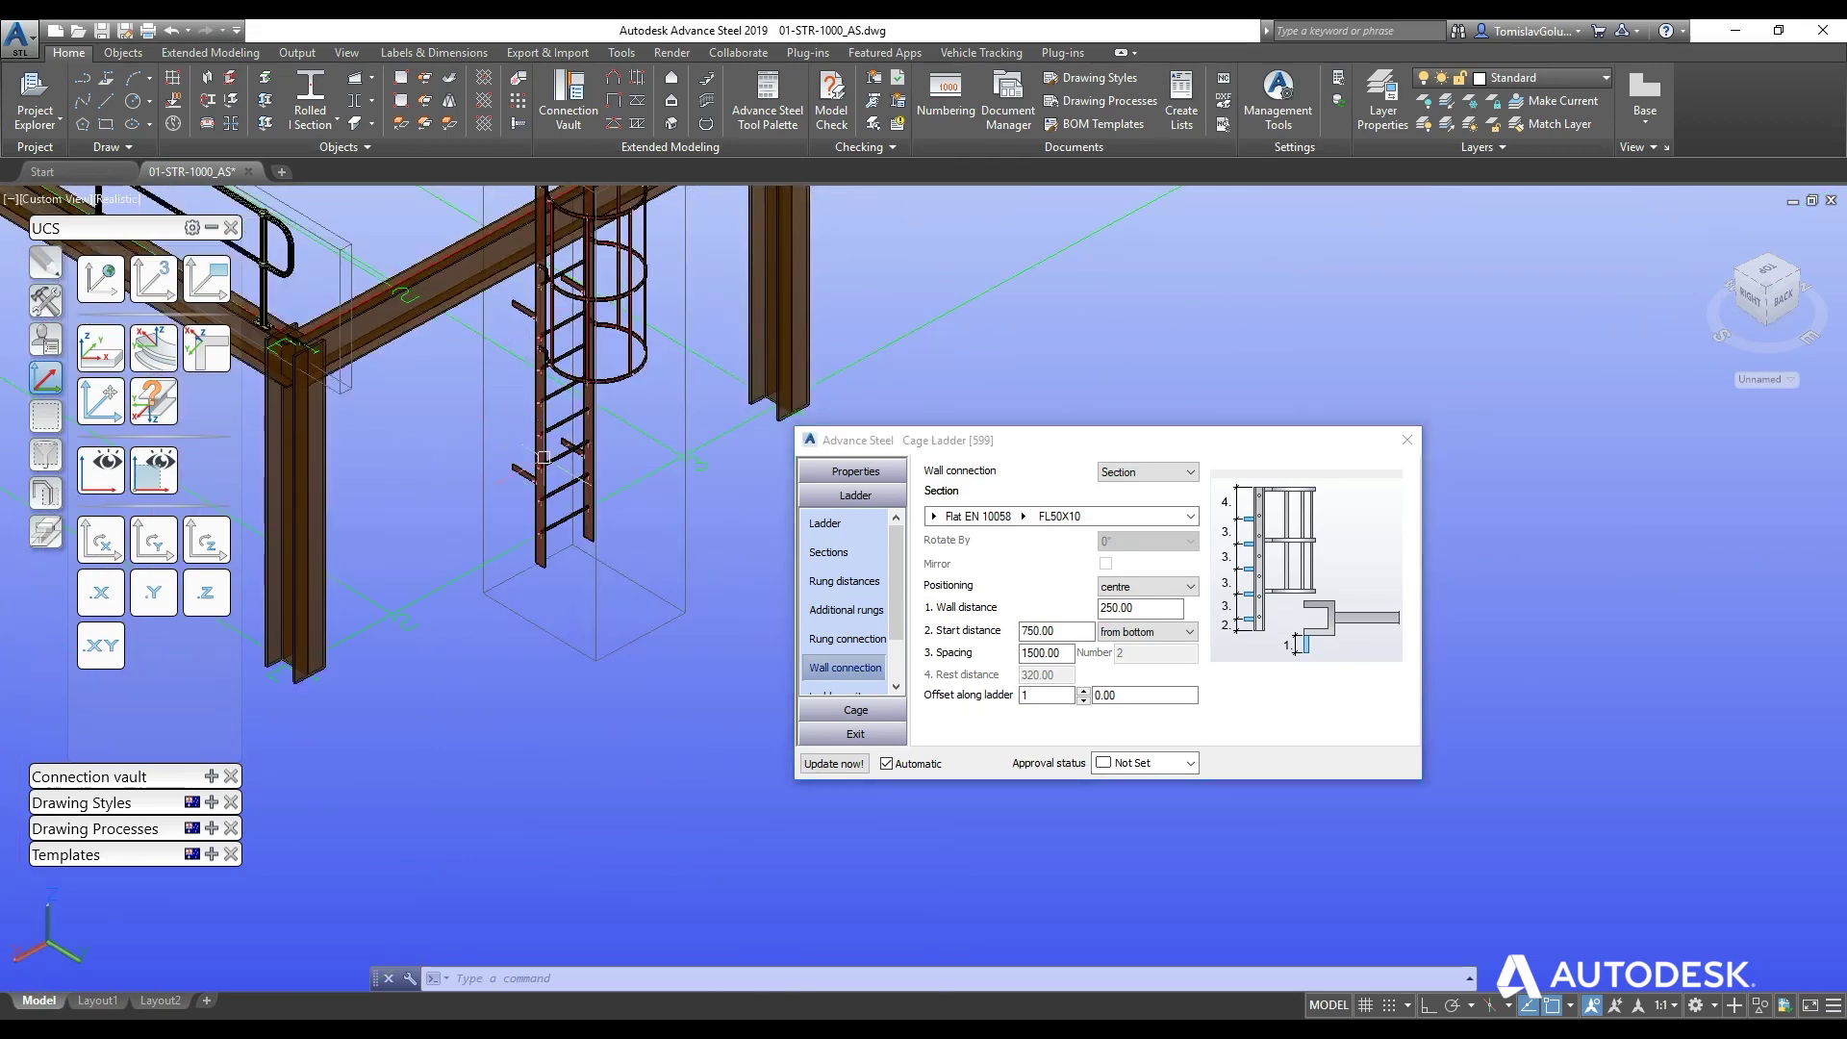
middle_drag(543, 457, 573, 572)
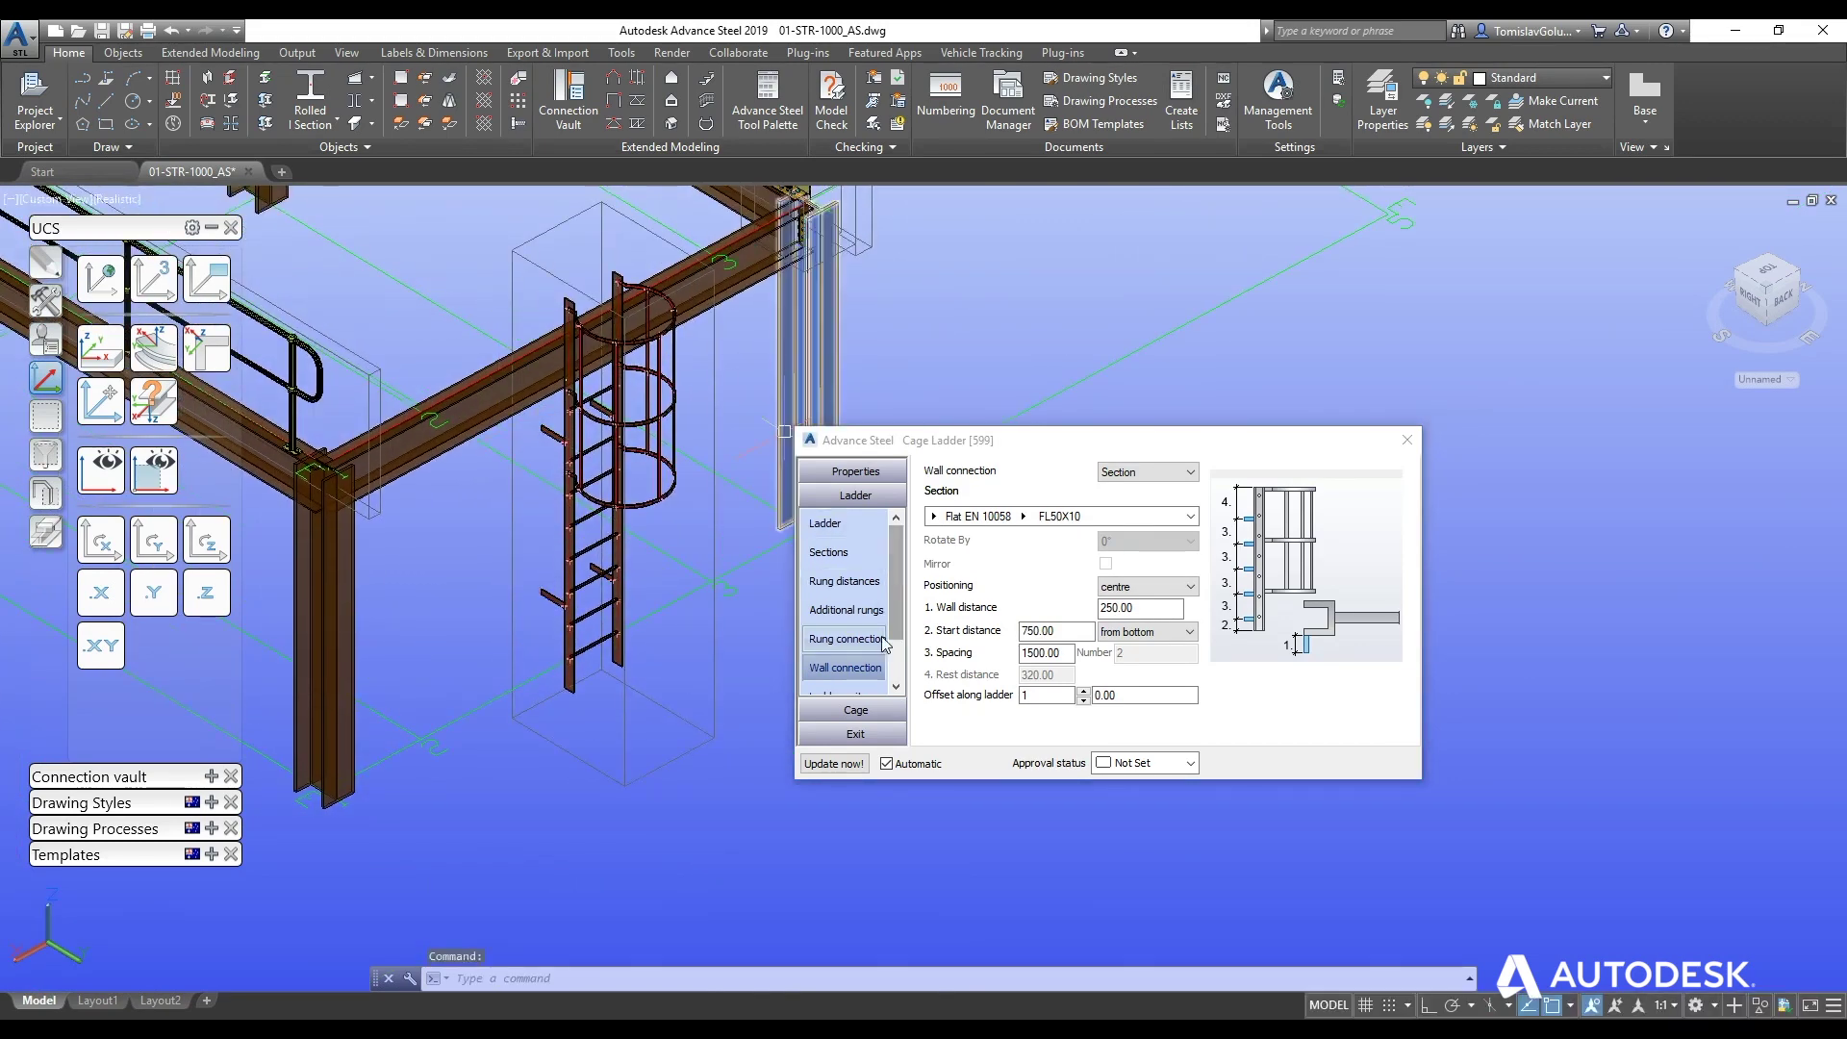
click(1190, 472)
click(1140, 487)
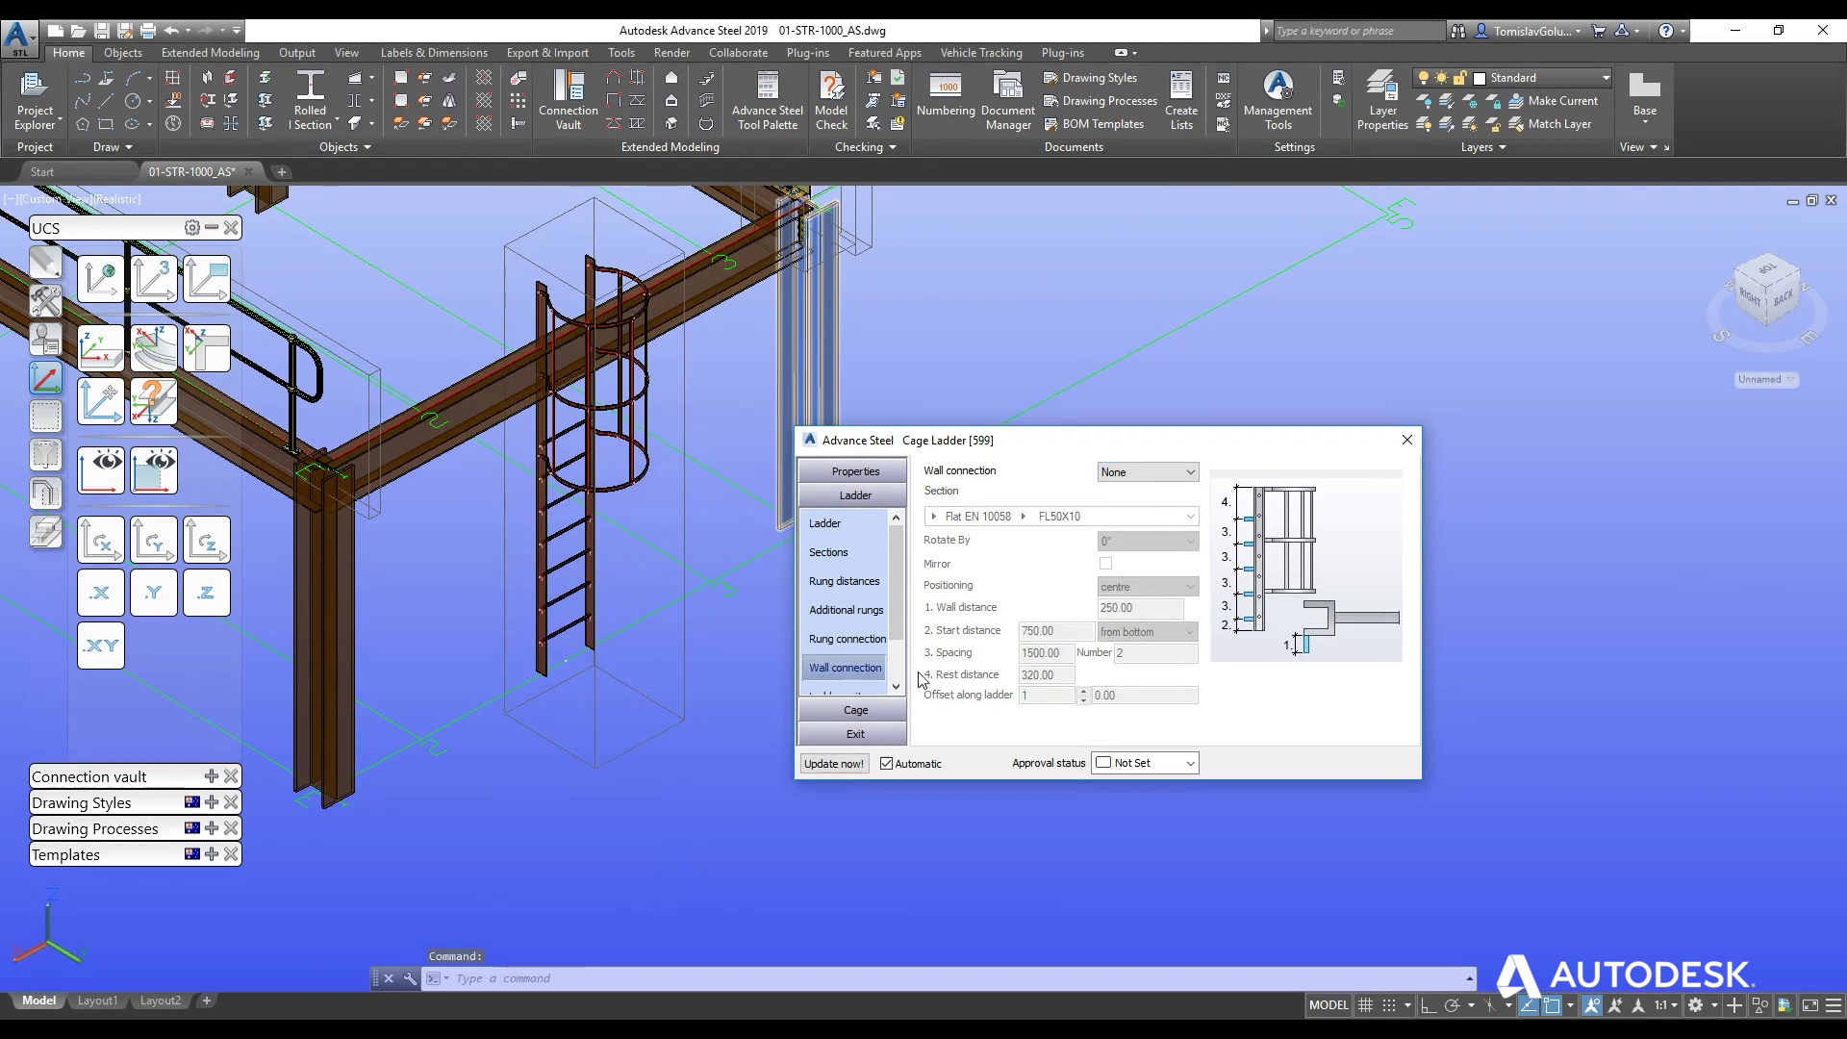
- Cycle the cage ladder's cage through Types 1, 2 and 3, settling on Type 4
click(855, 709)
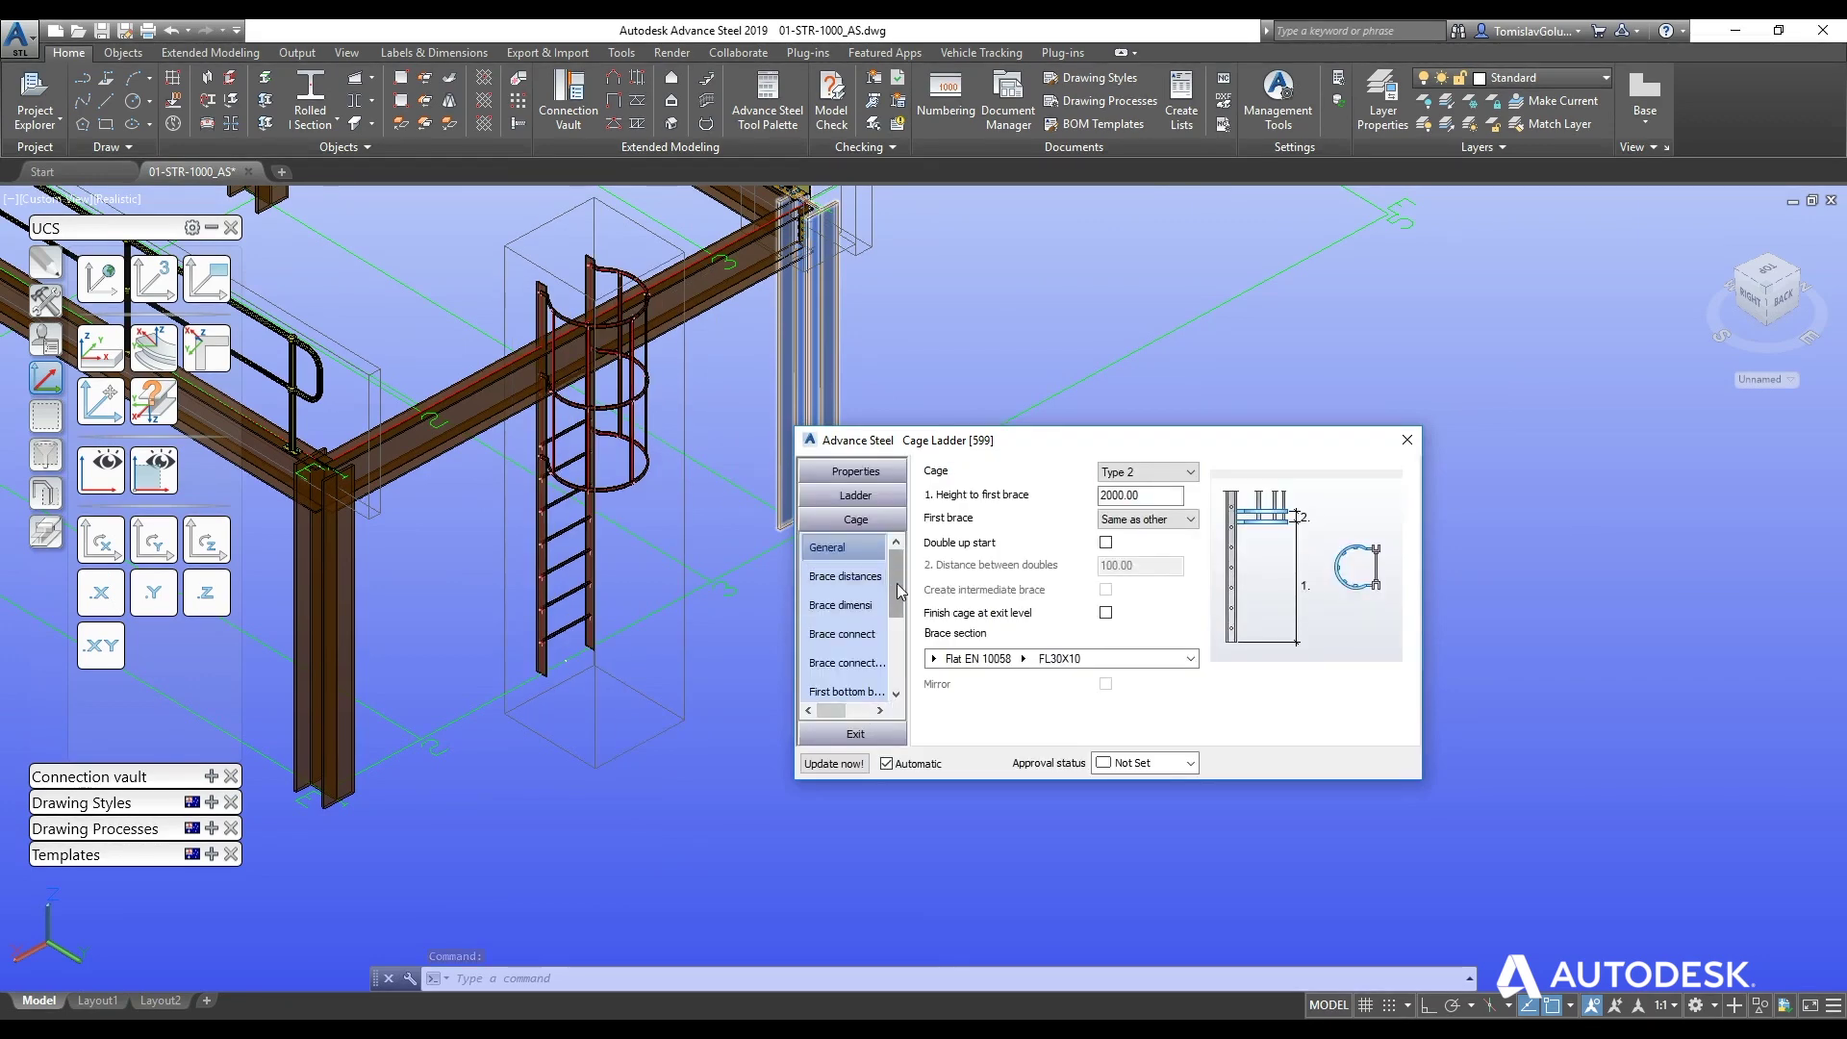
click(1190, 471)
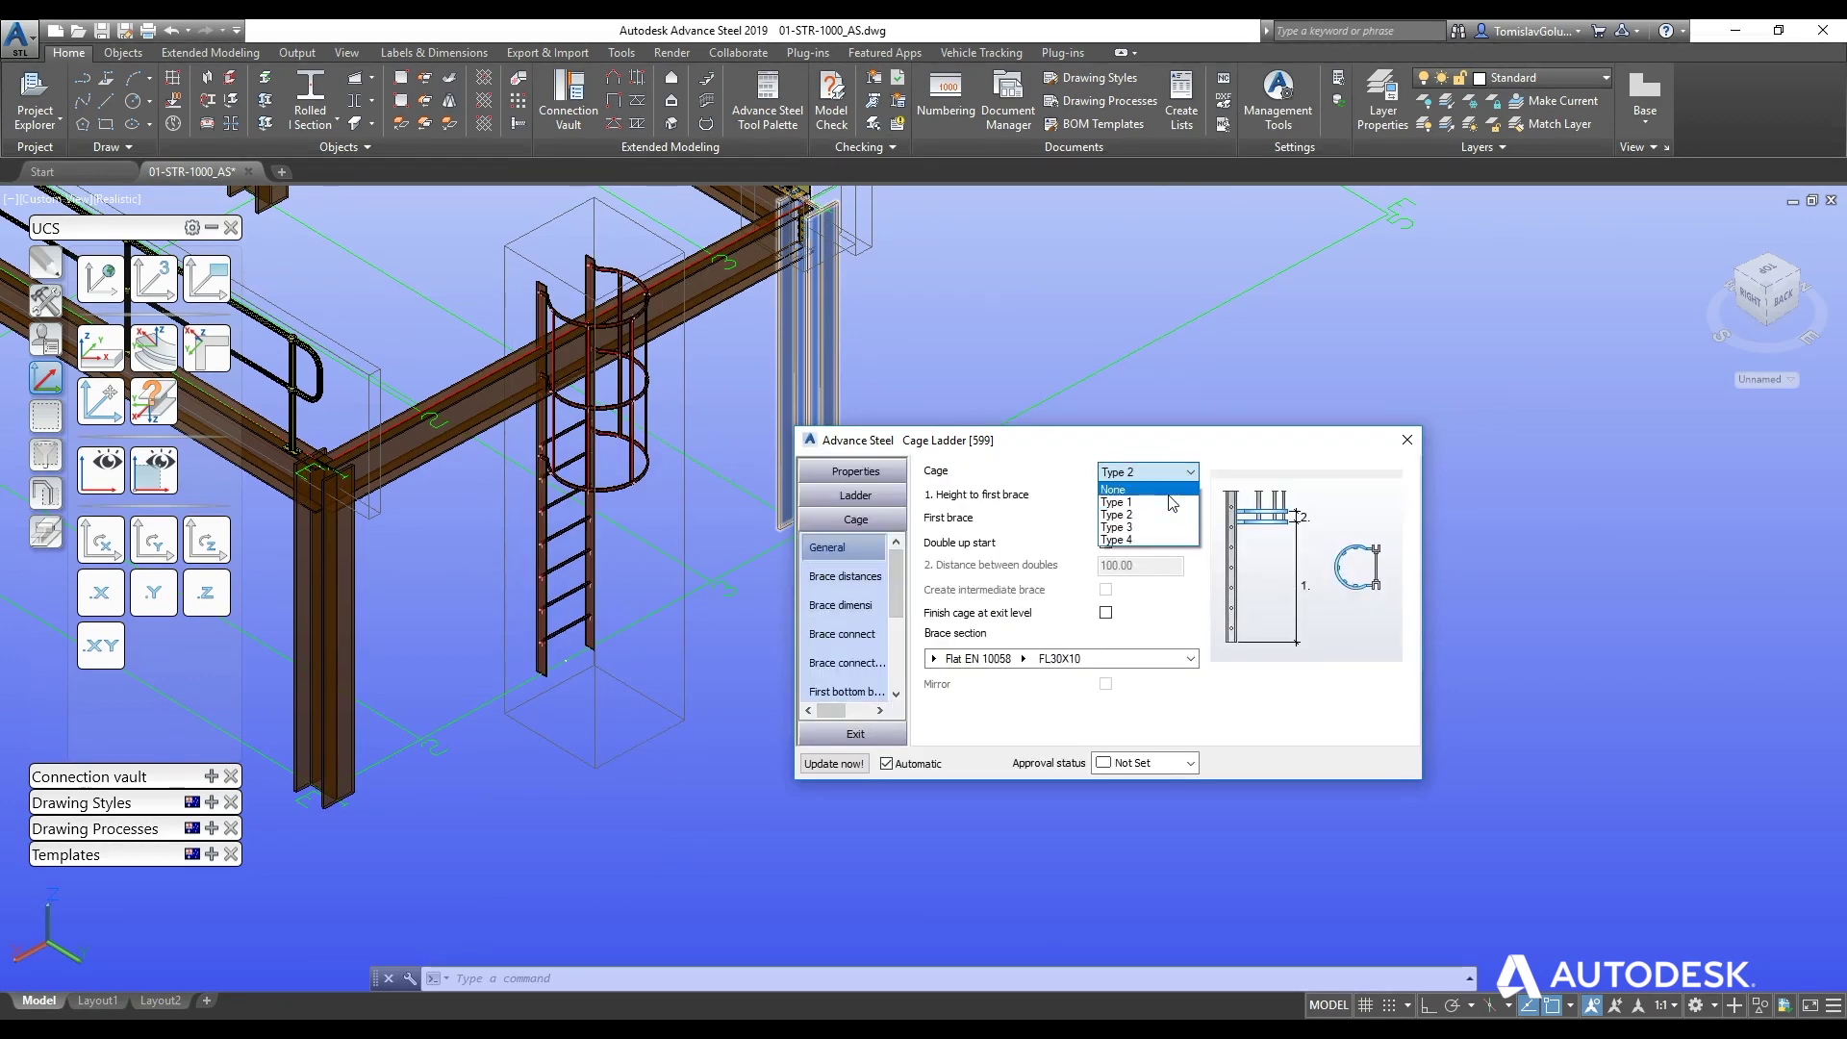
click(1179, 508)
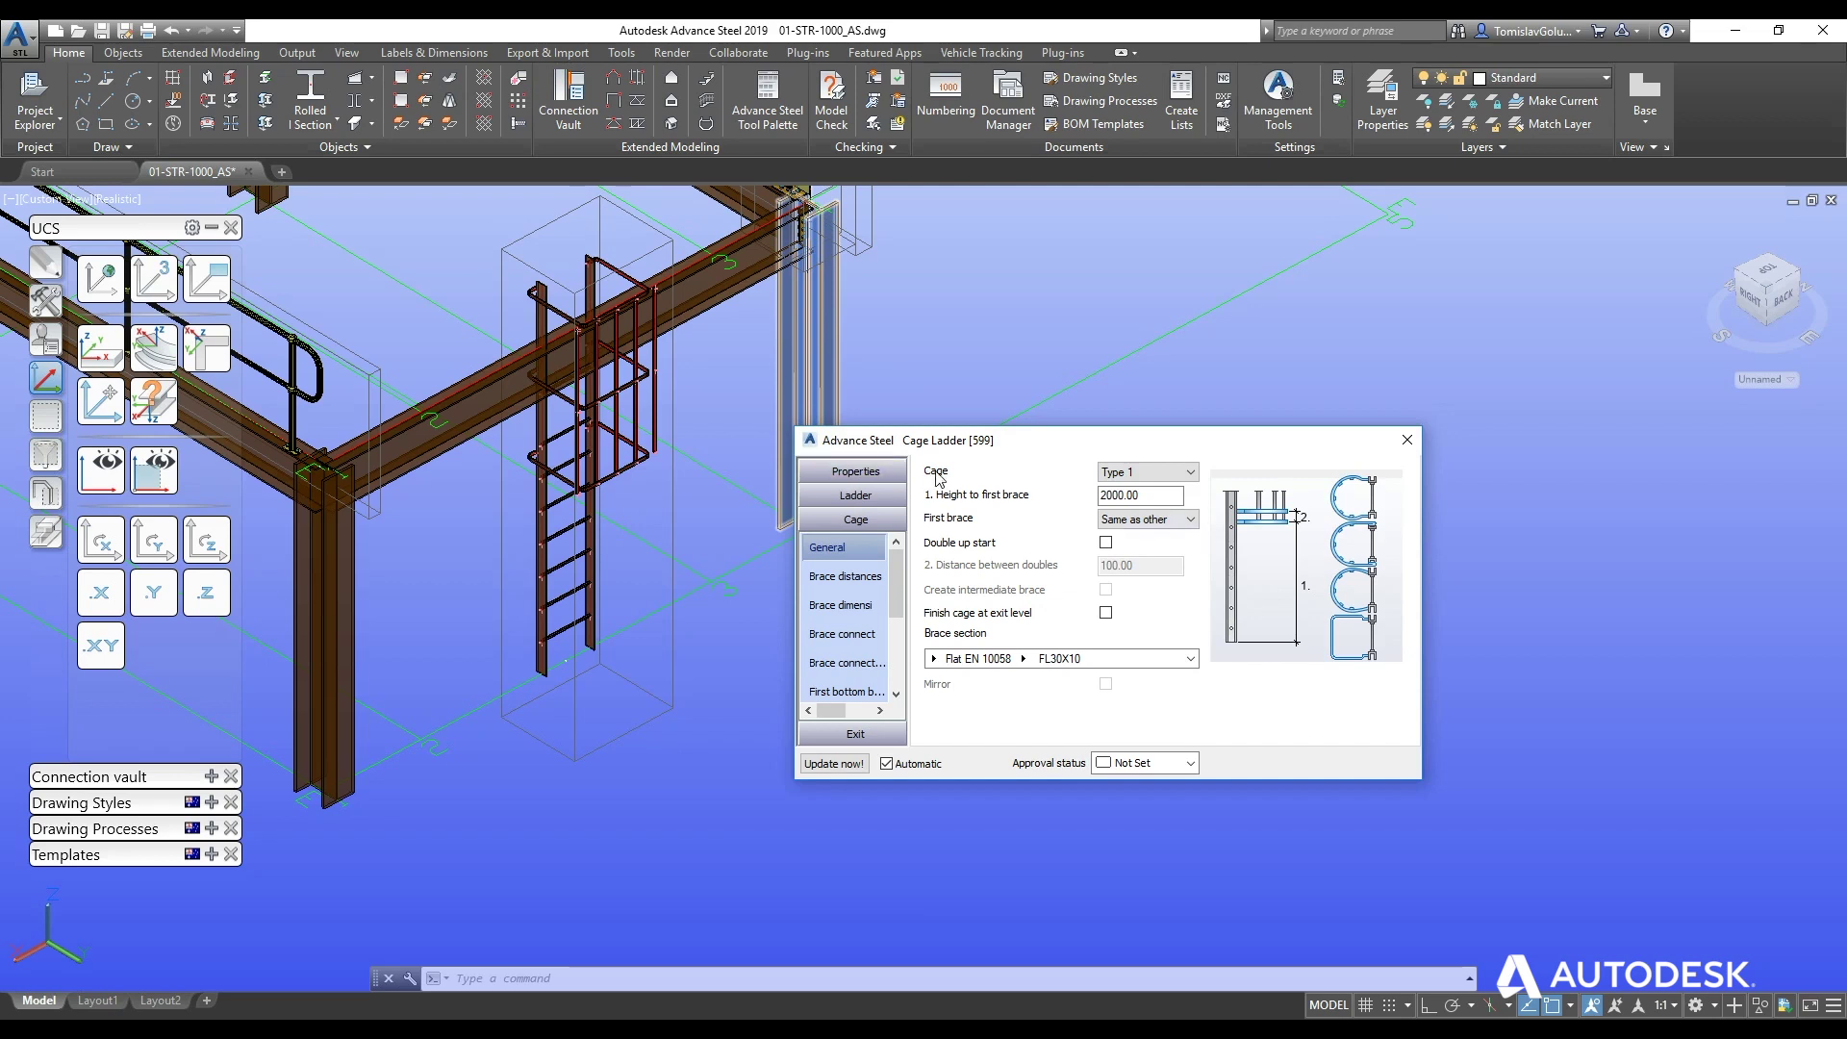
click(1190, 473)
click(1161, 517)
click(1189, 472)
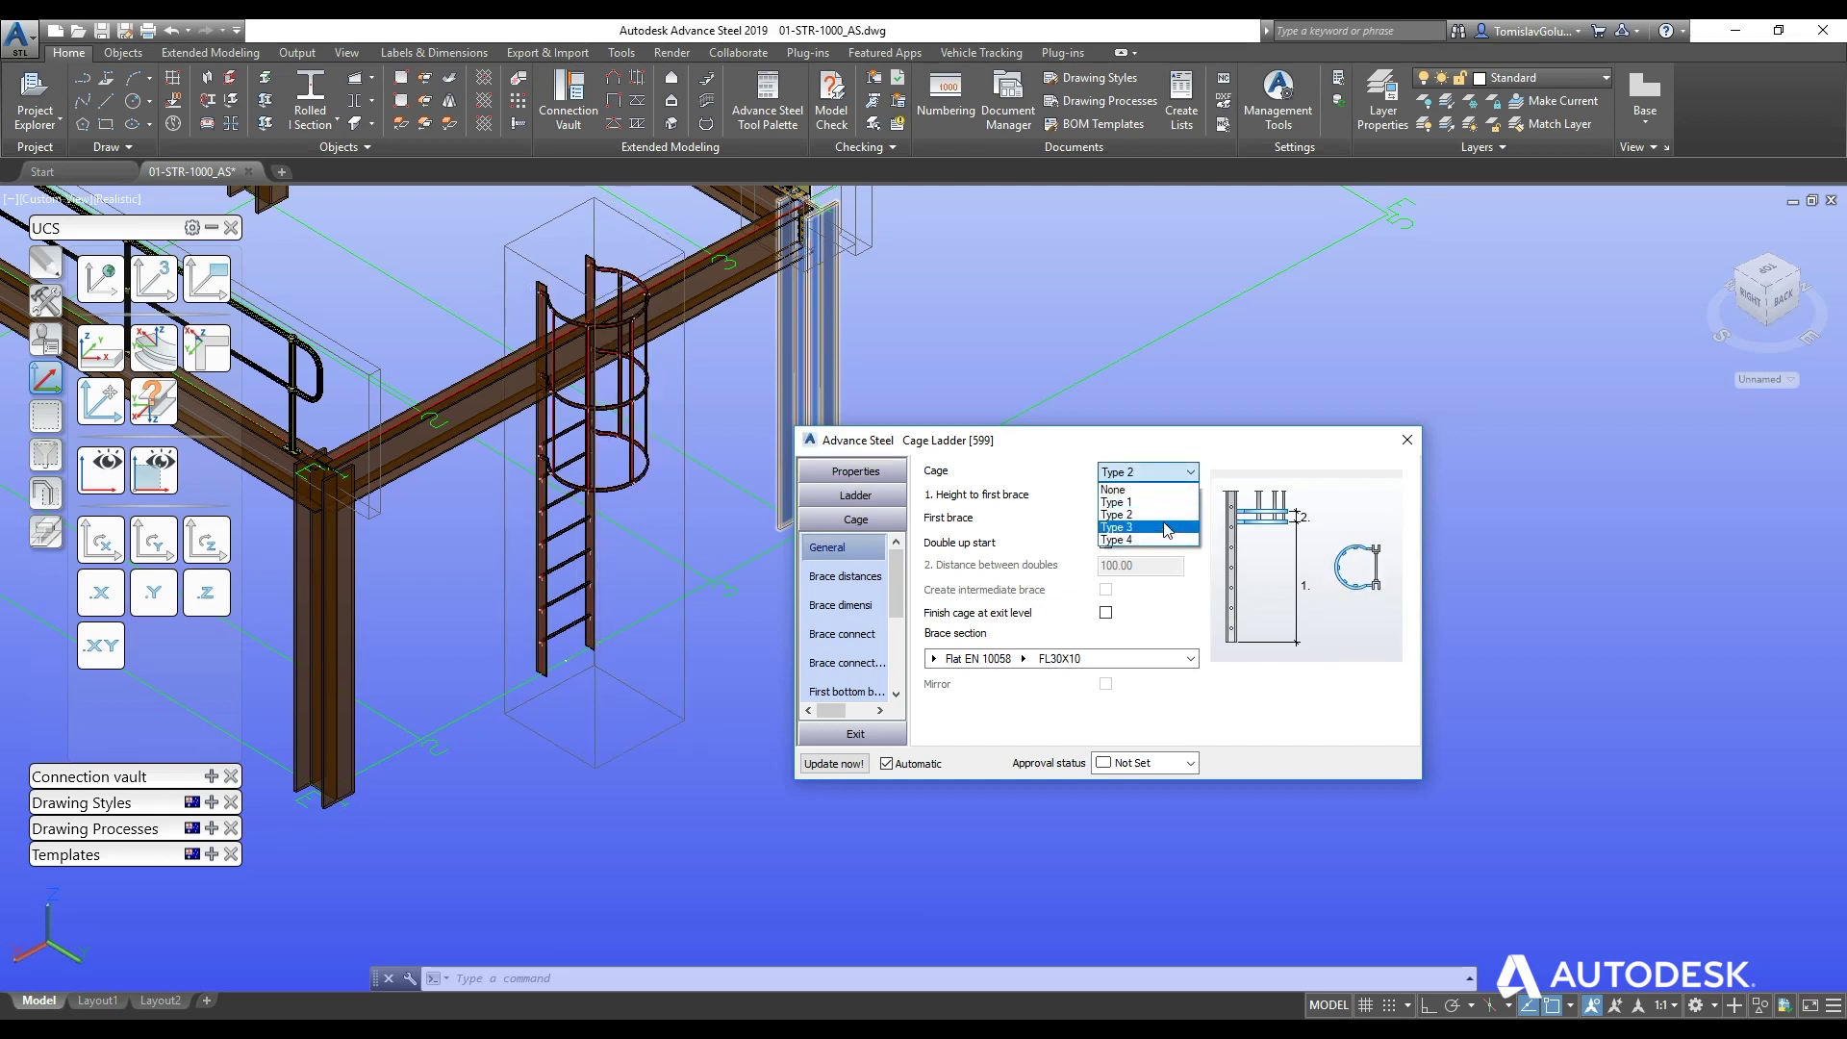
click(1160, 530)
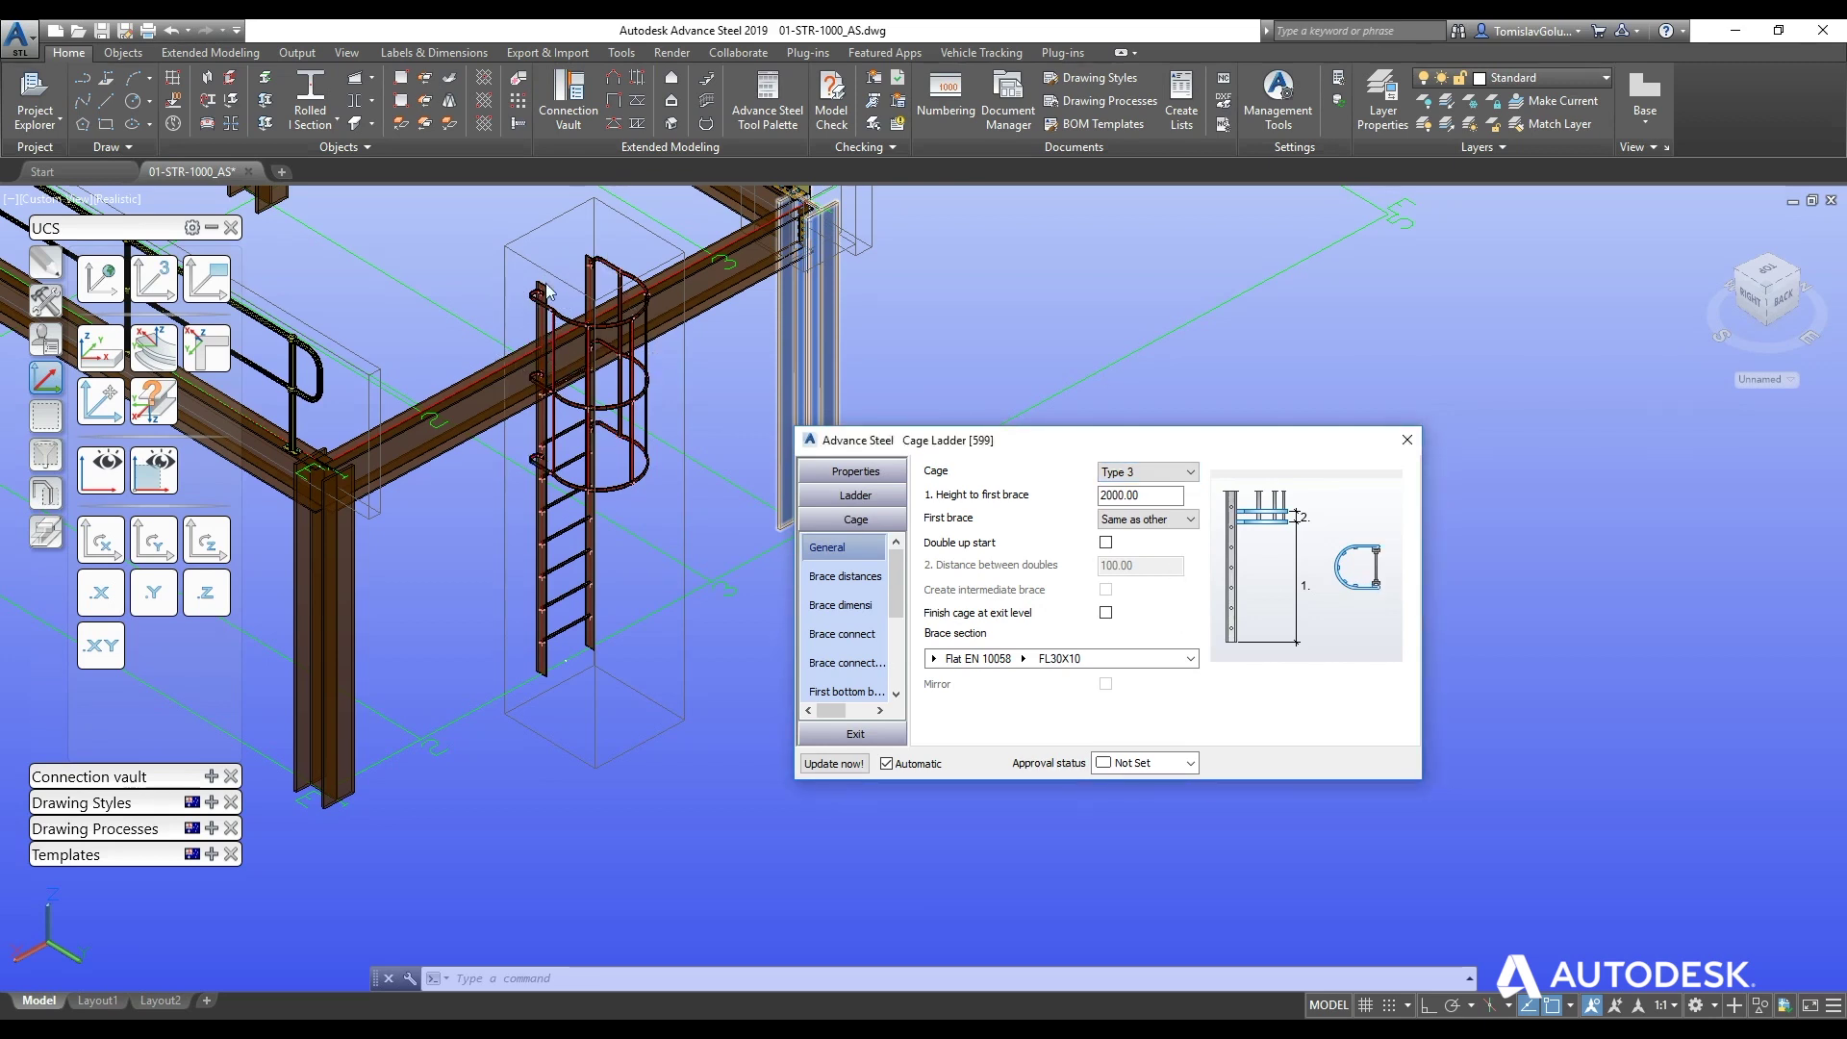
click(1190, 472)
click(1173, 542)
click(1169, 496)
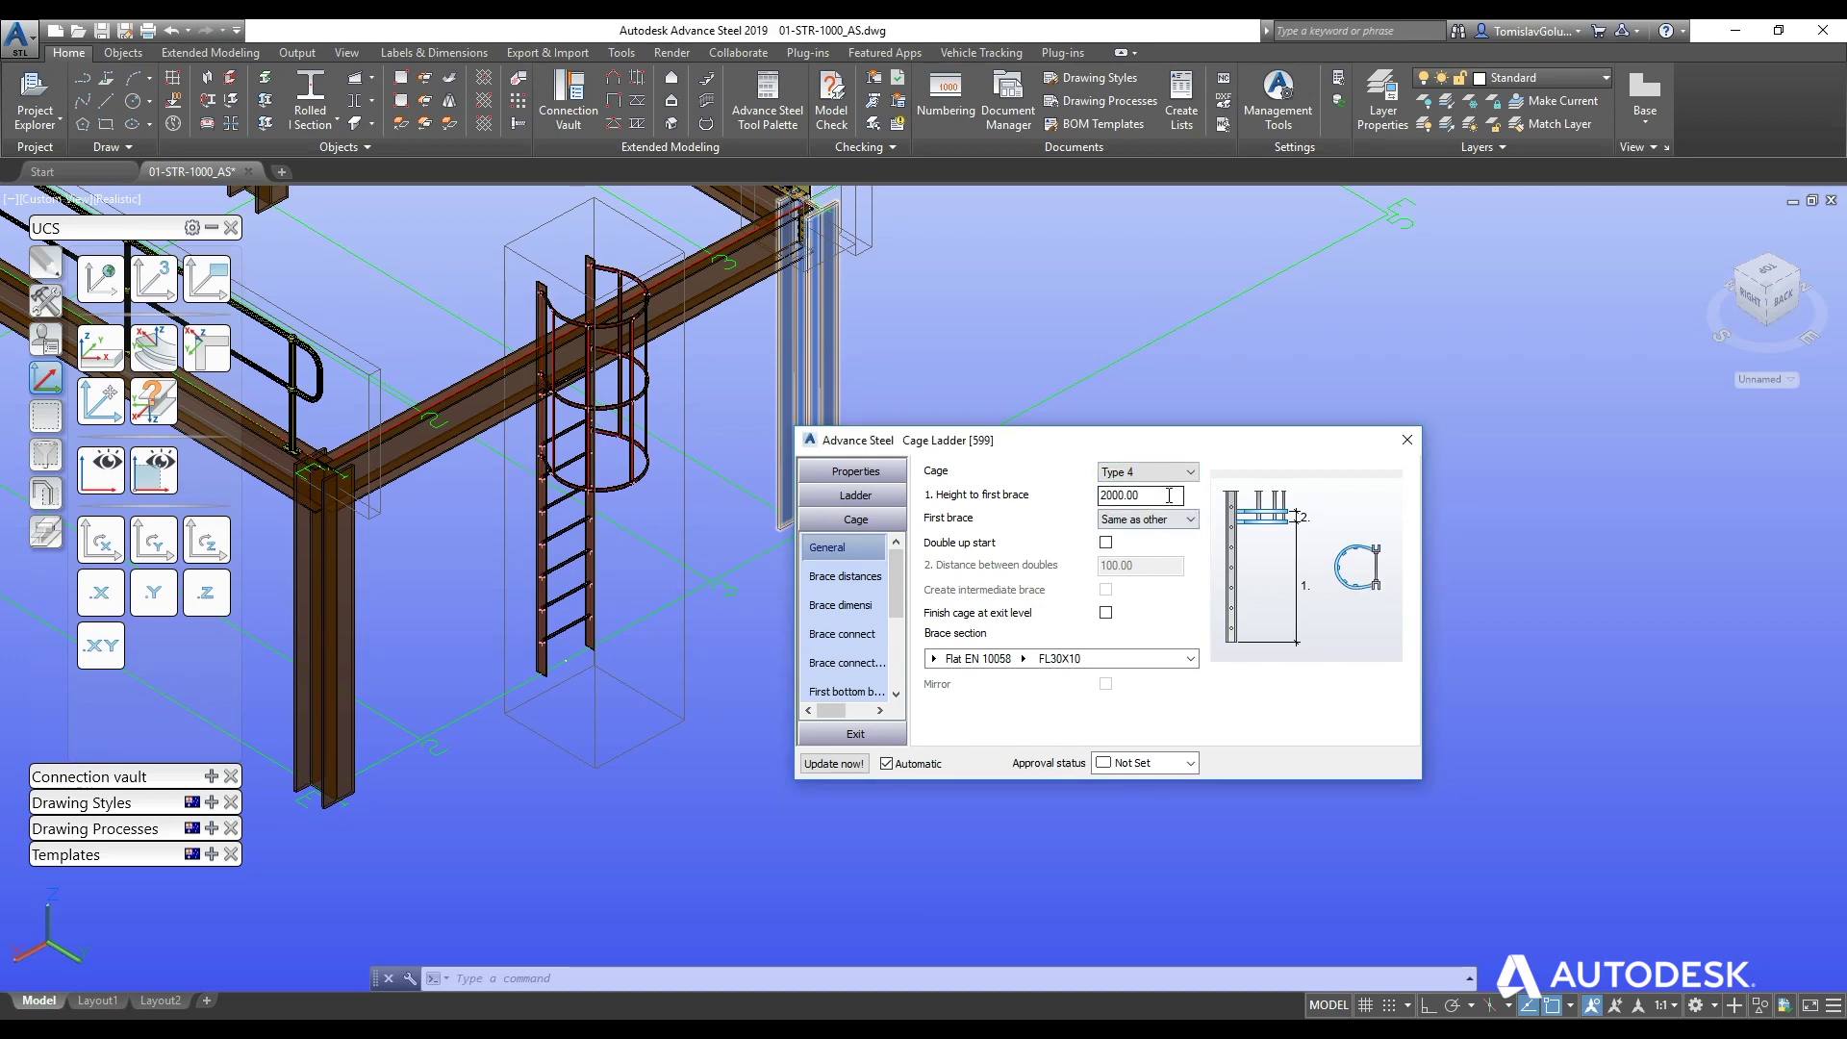
- Review the cage band and ladder exit settings, close the Cage Ladder dialog, and show the whole structure
scroll(854, 664, down, 2)
click(855, 674)
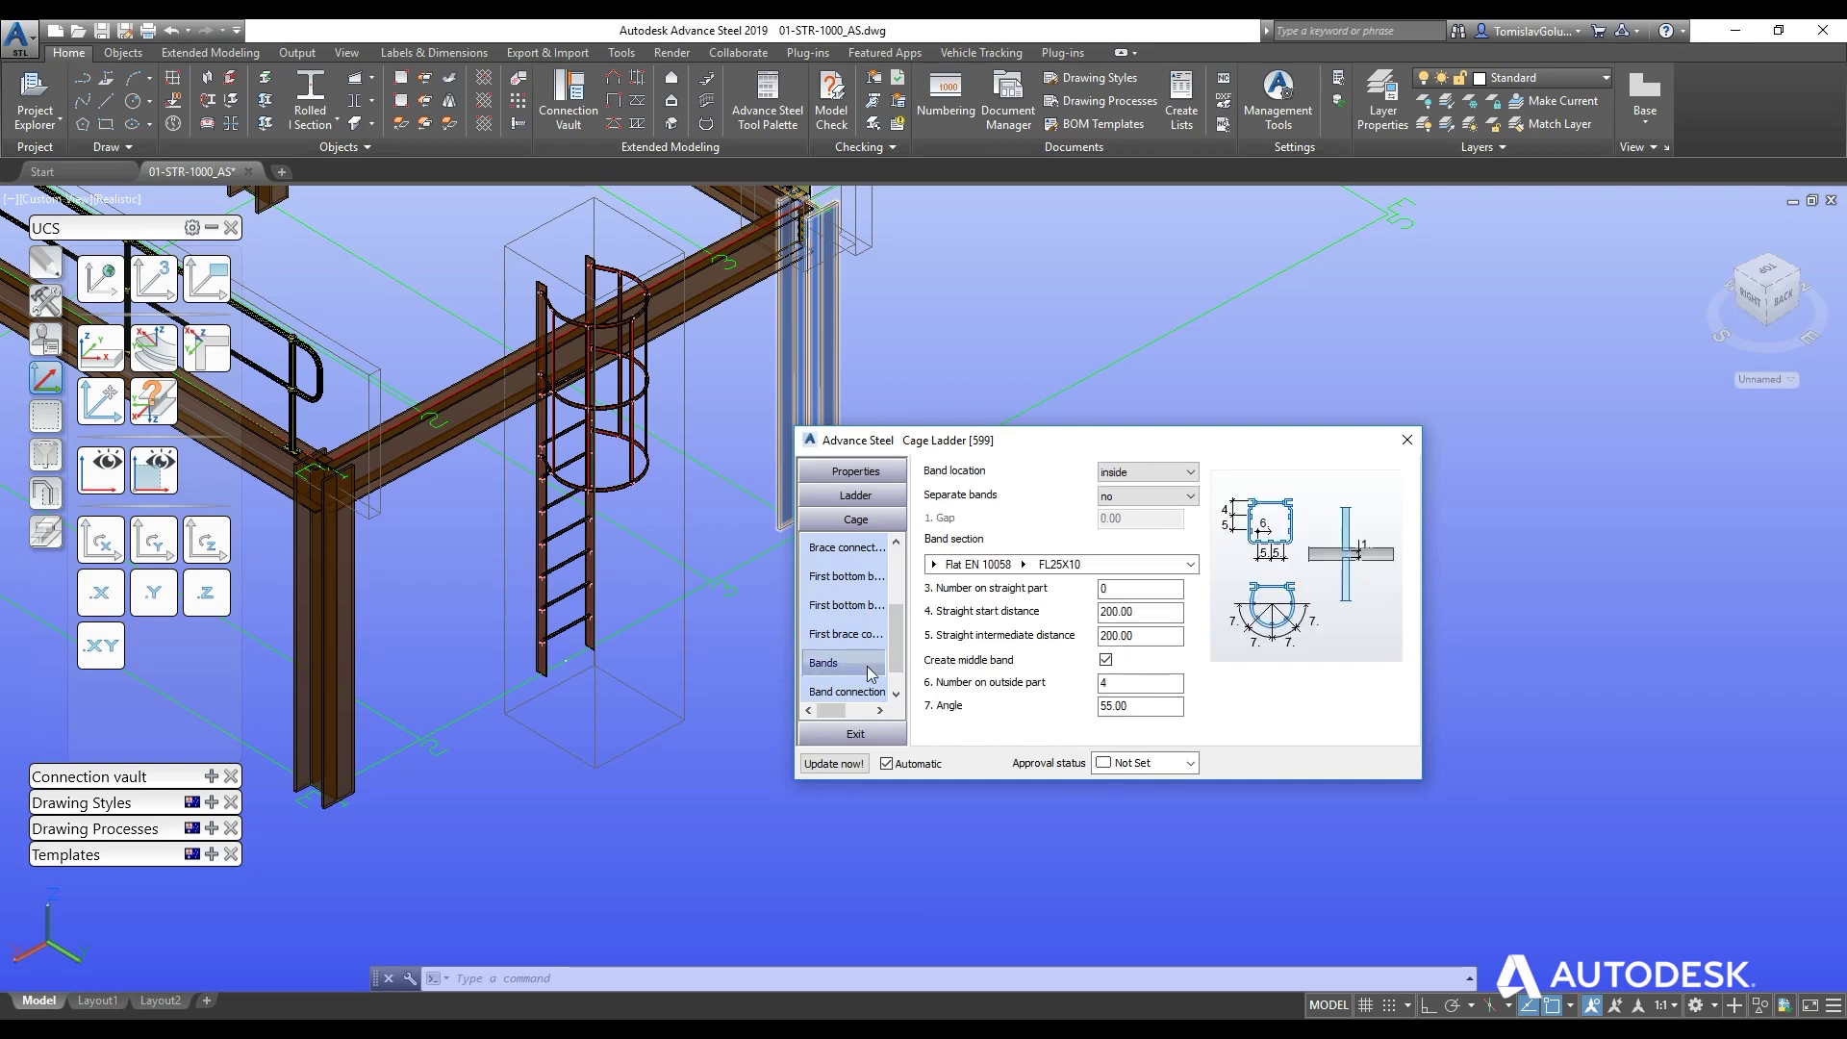
click(855, 733)
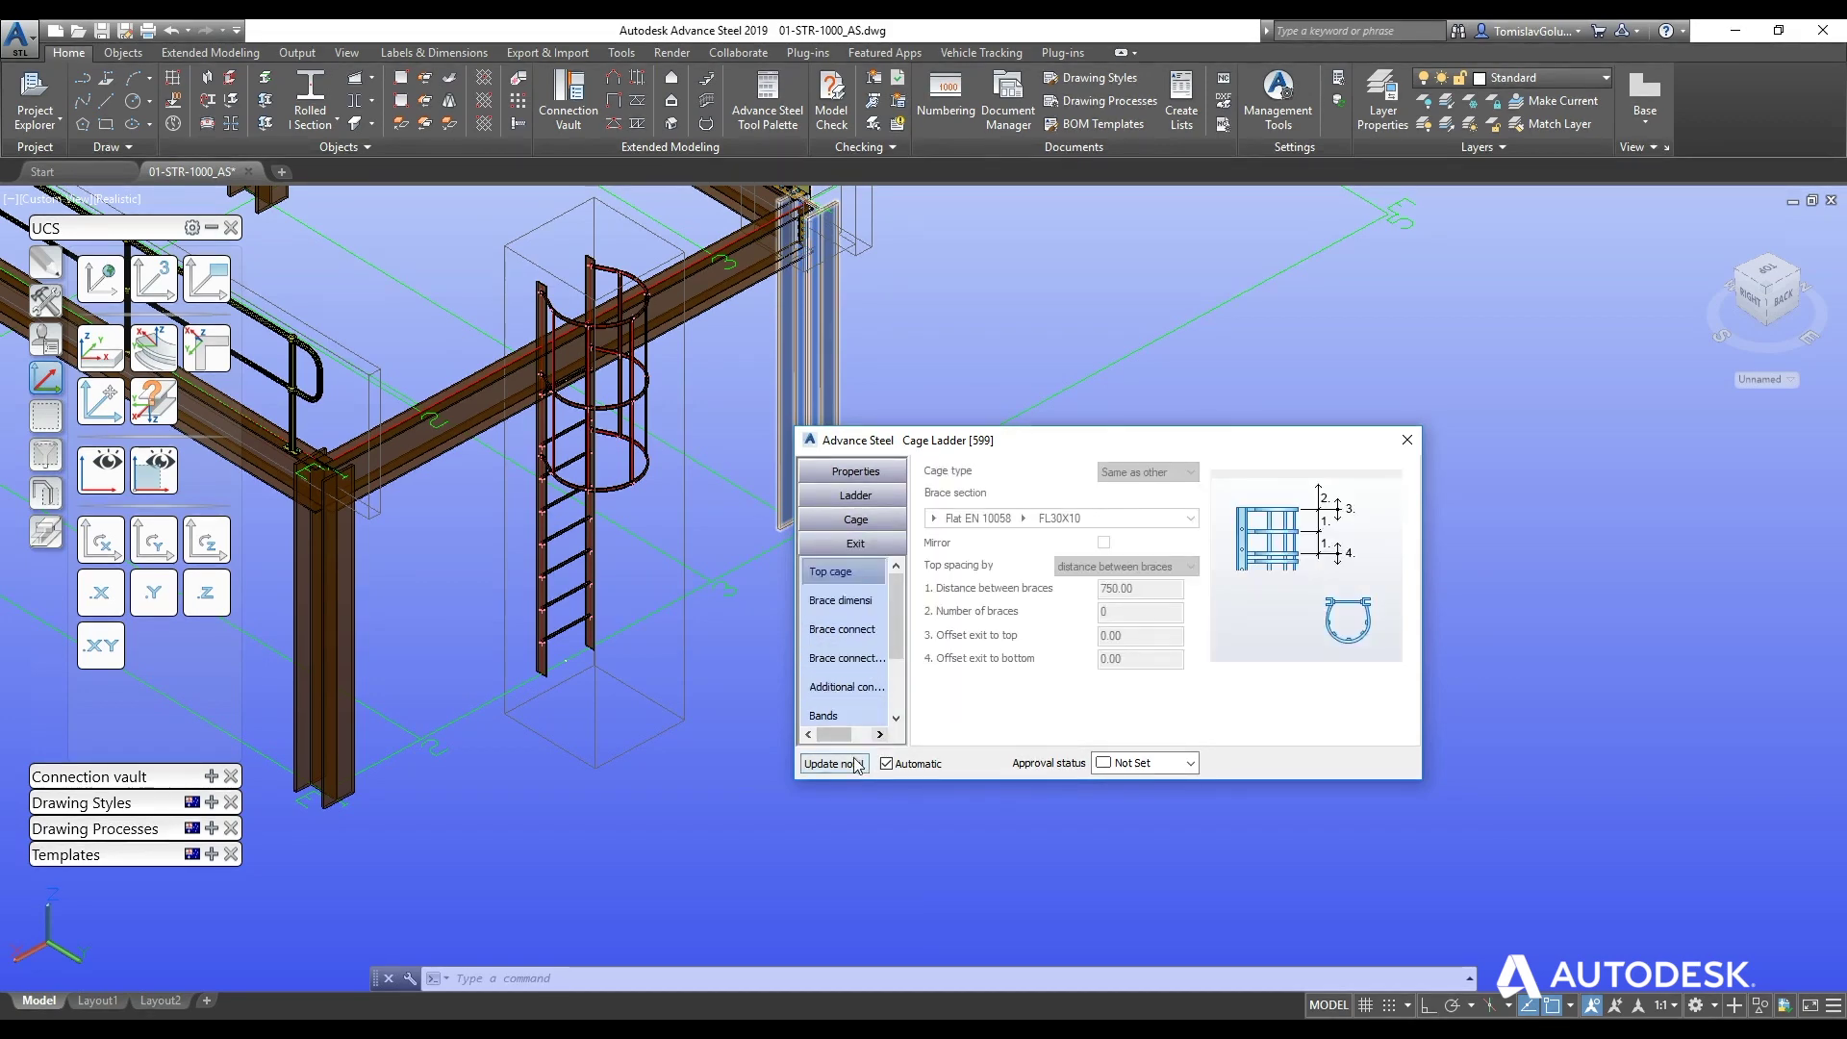
click(1407, 441)
scroll(1199, 604, down, 6)
middle_drag(994, 458, 929, 492)
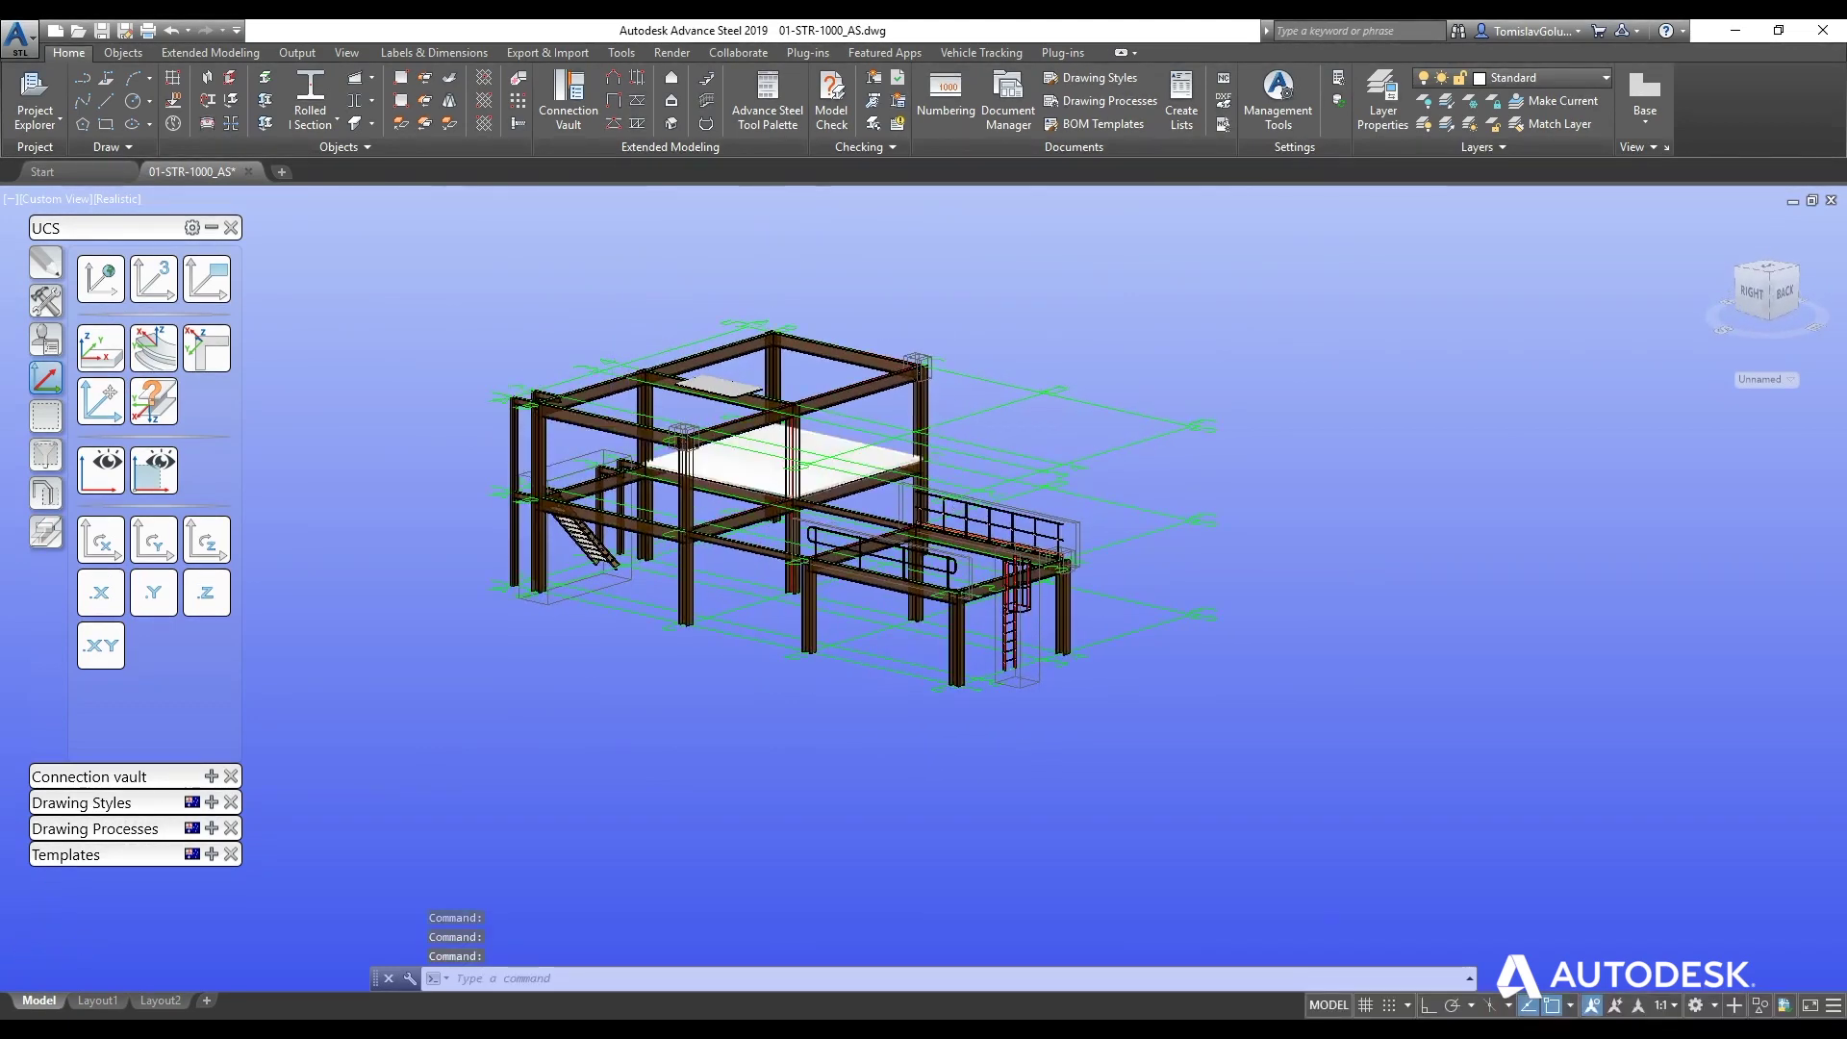
- Orbit the steel model side-on, then close the 01-STR-1000_AS drawing
scroll(758, 476, up, 4)
scroll(758, 478, down, 3)
shift+middle_drag(758, 478, 937, 520)
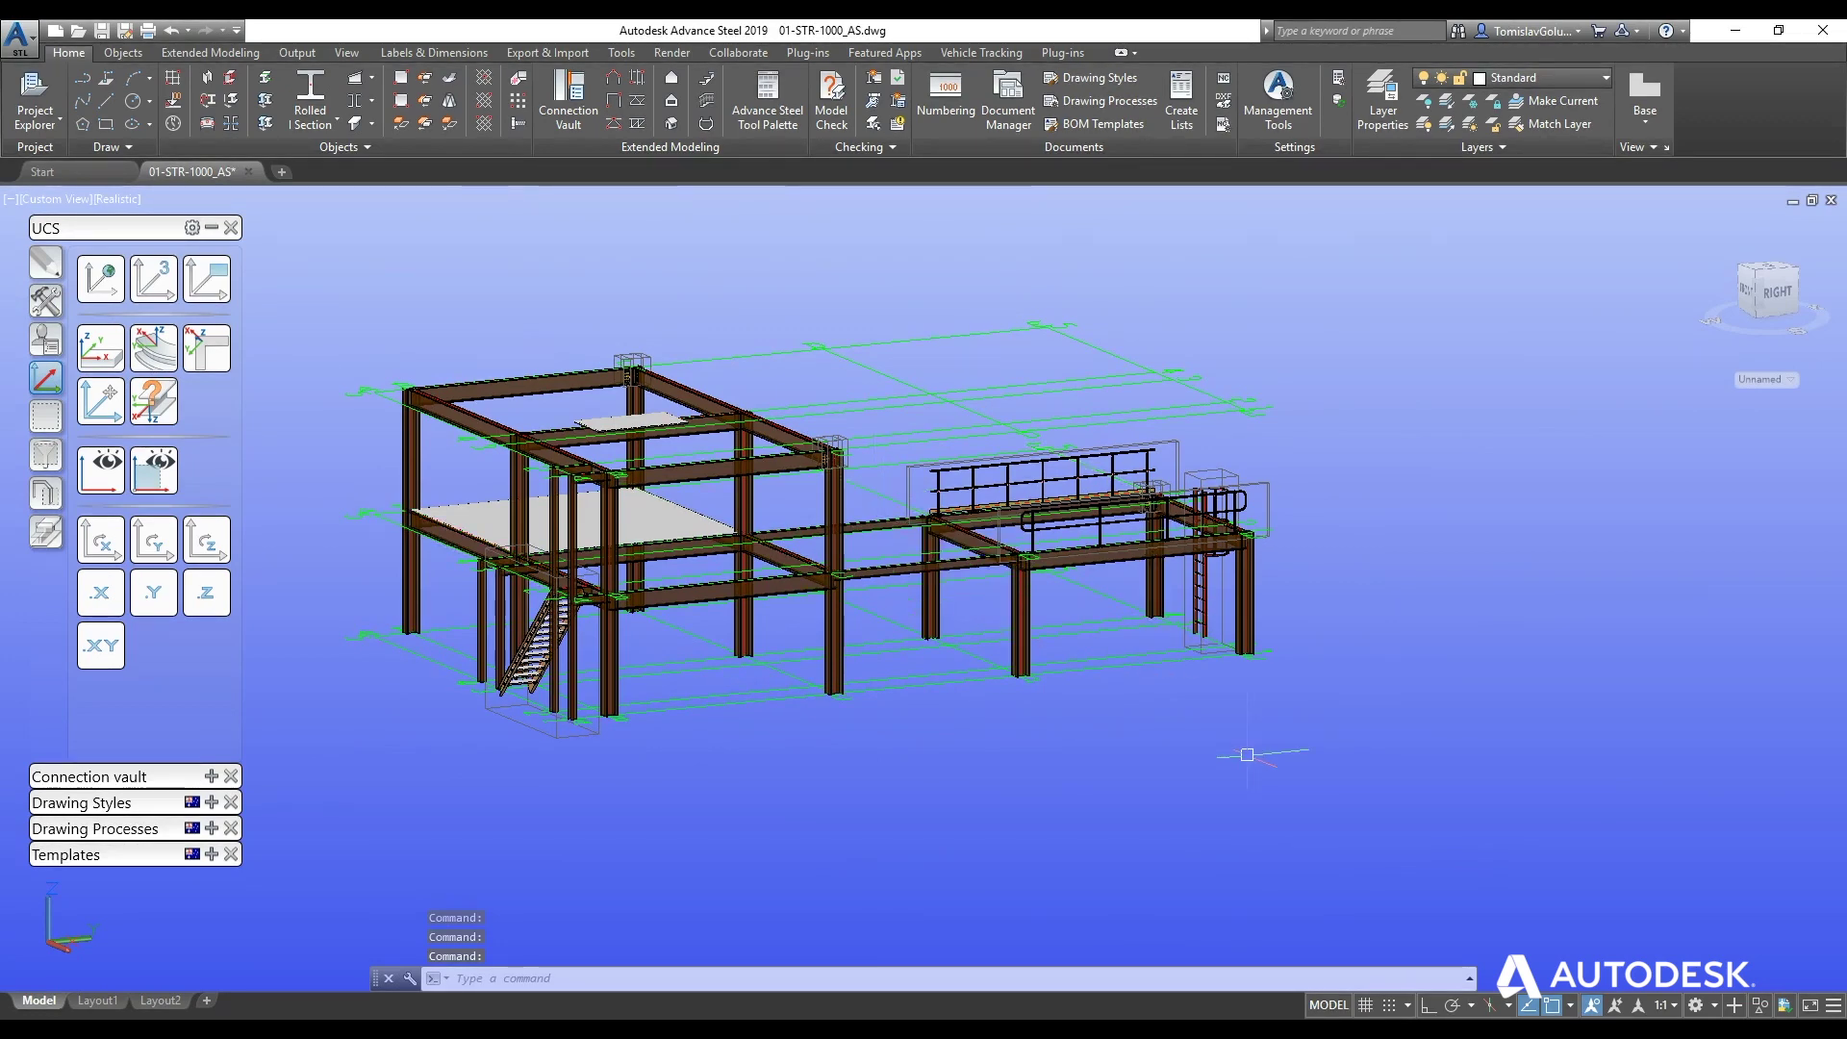
click(21, 1032)
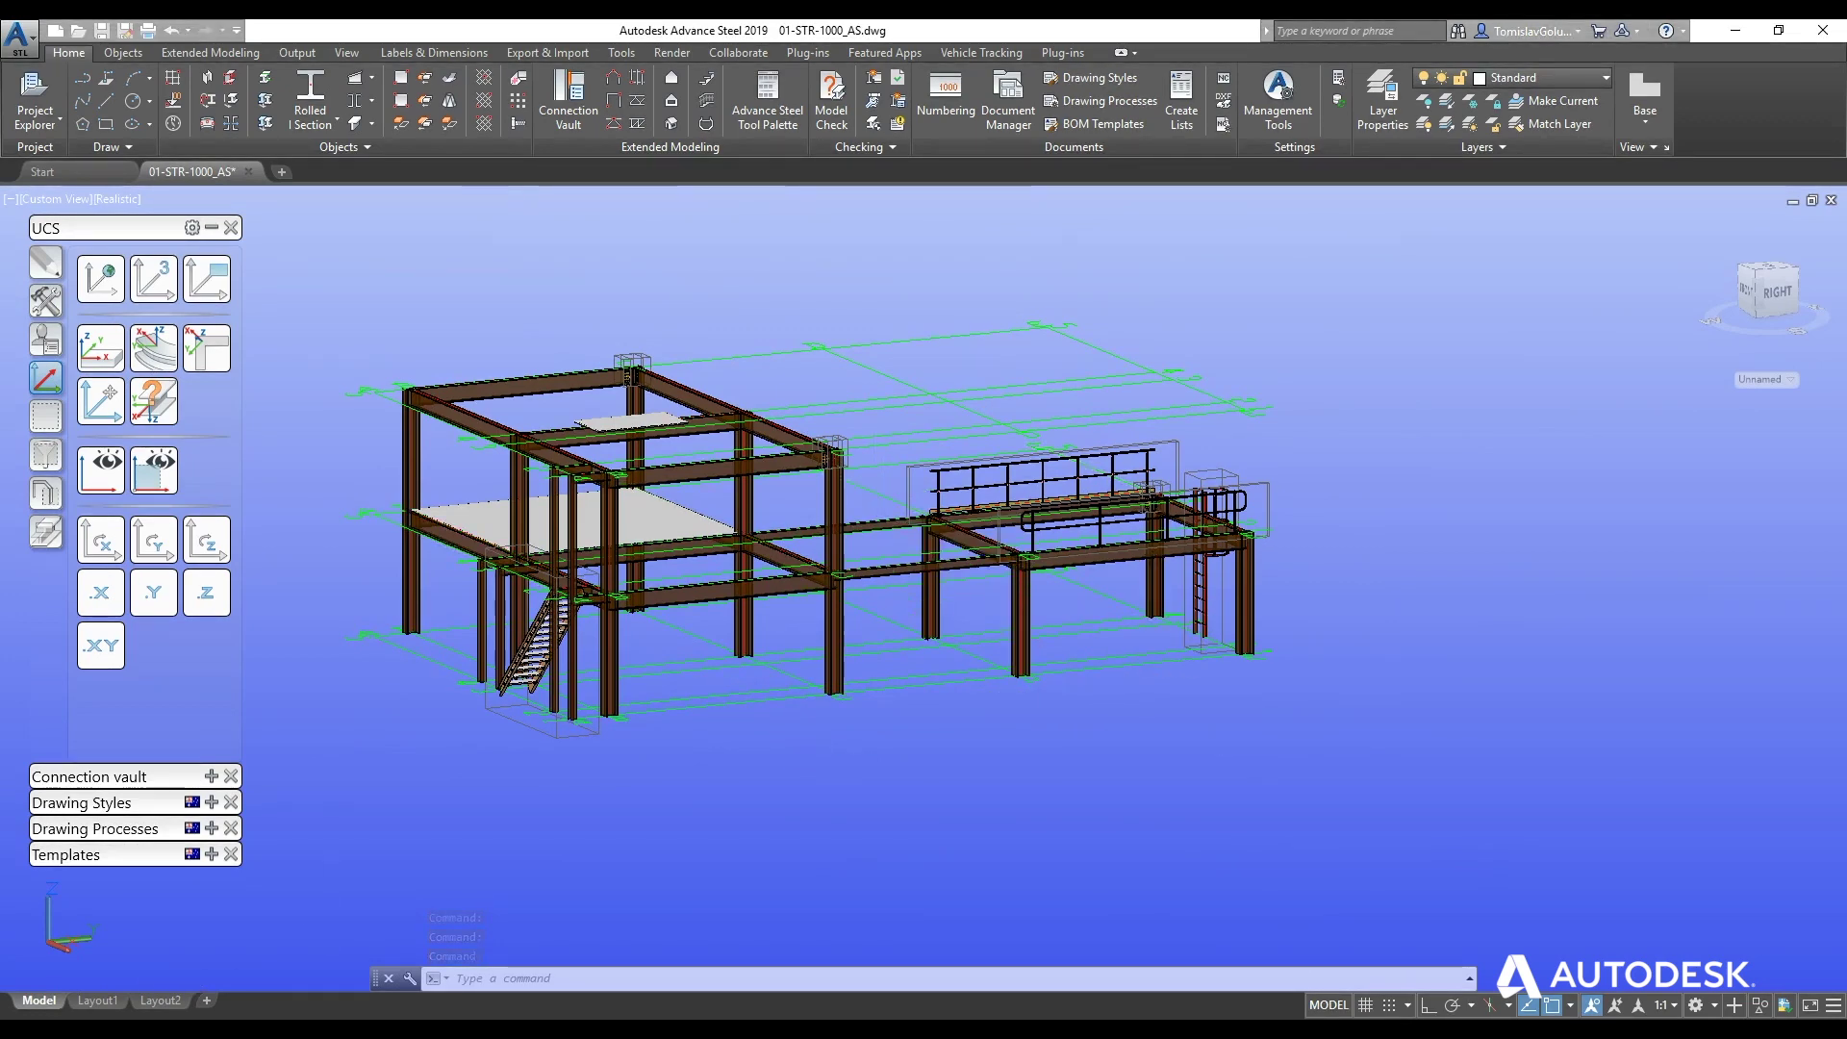
click(771, 577)
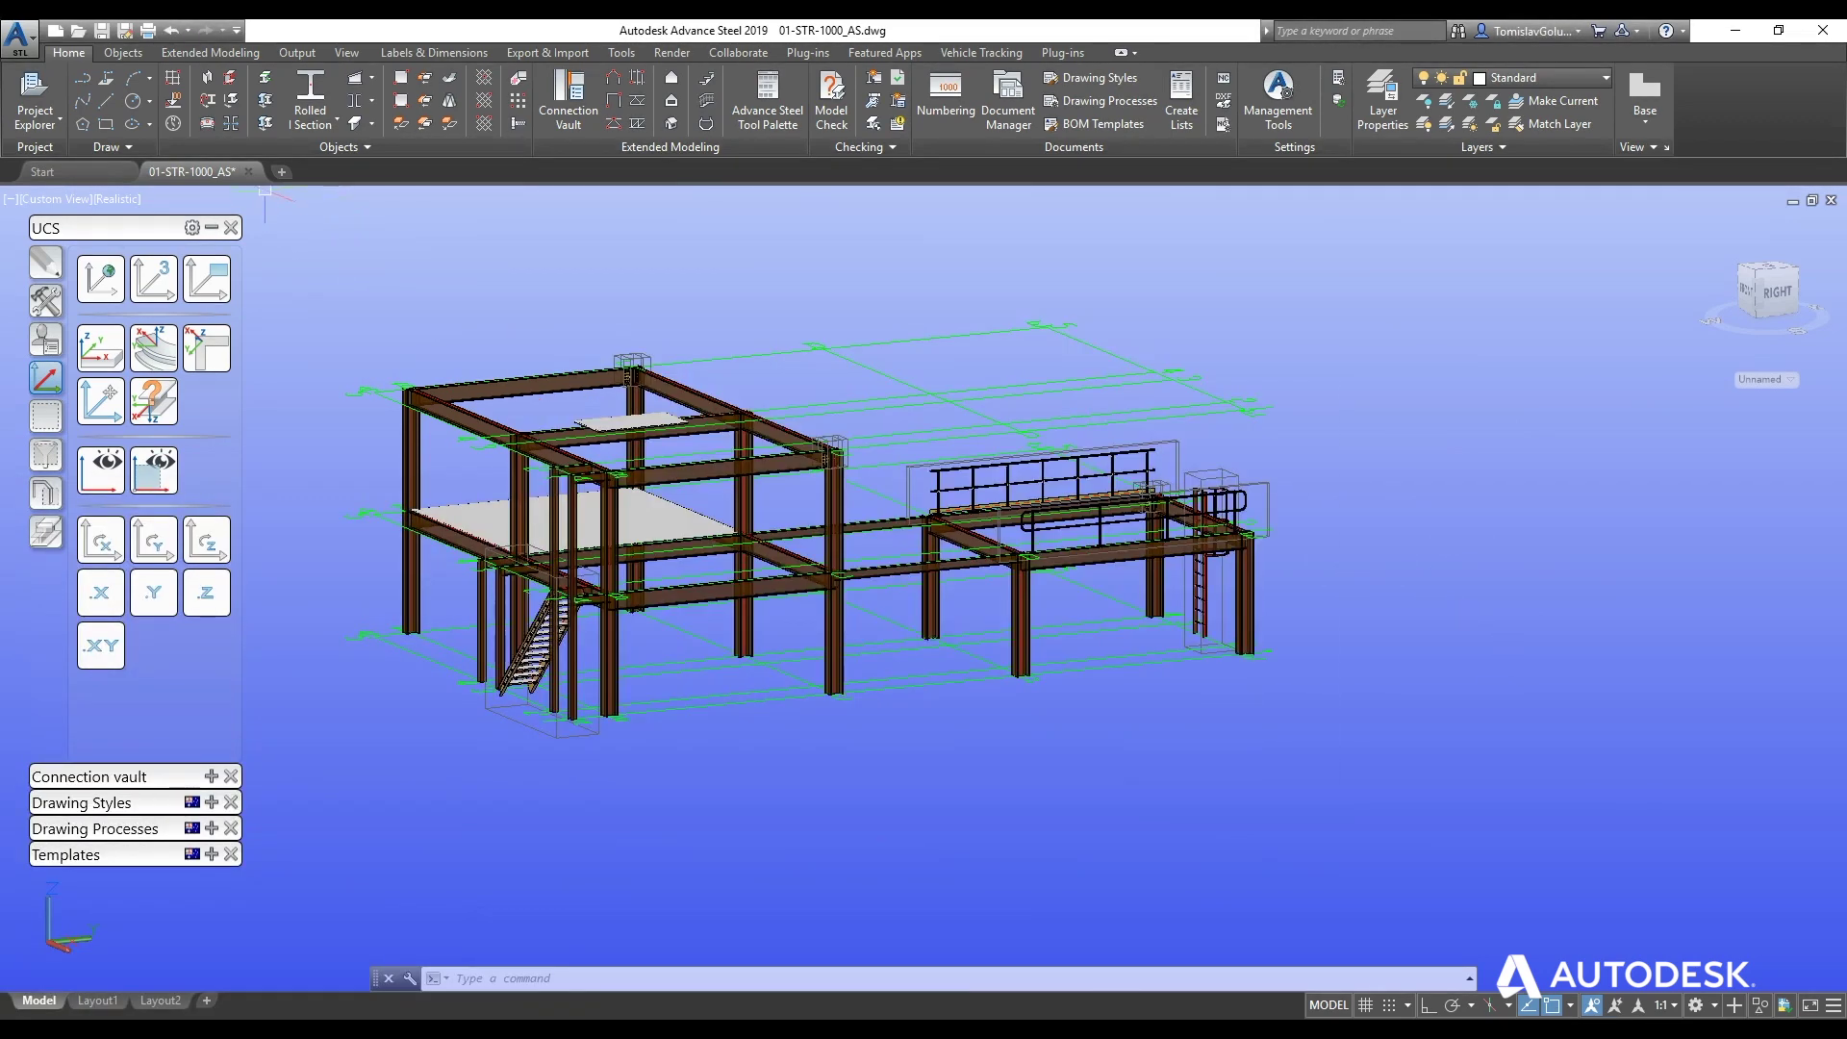
click(250, 170)
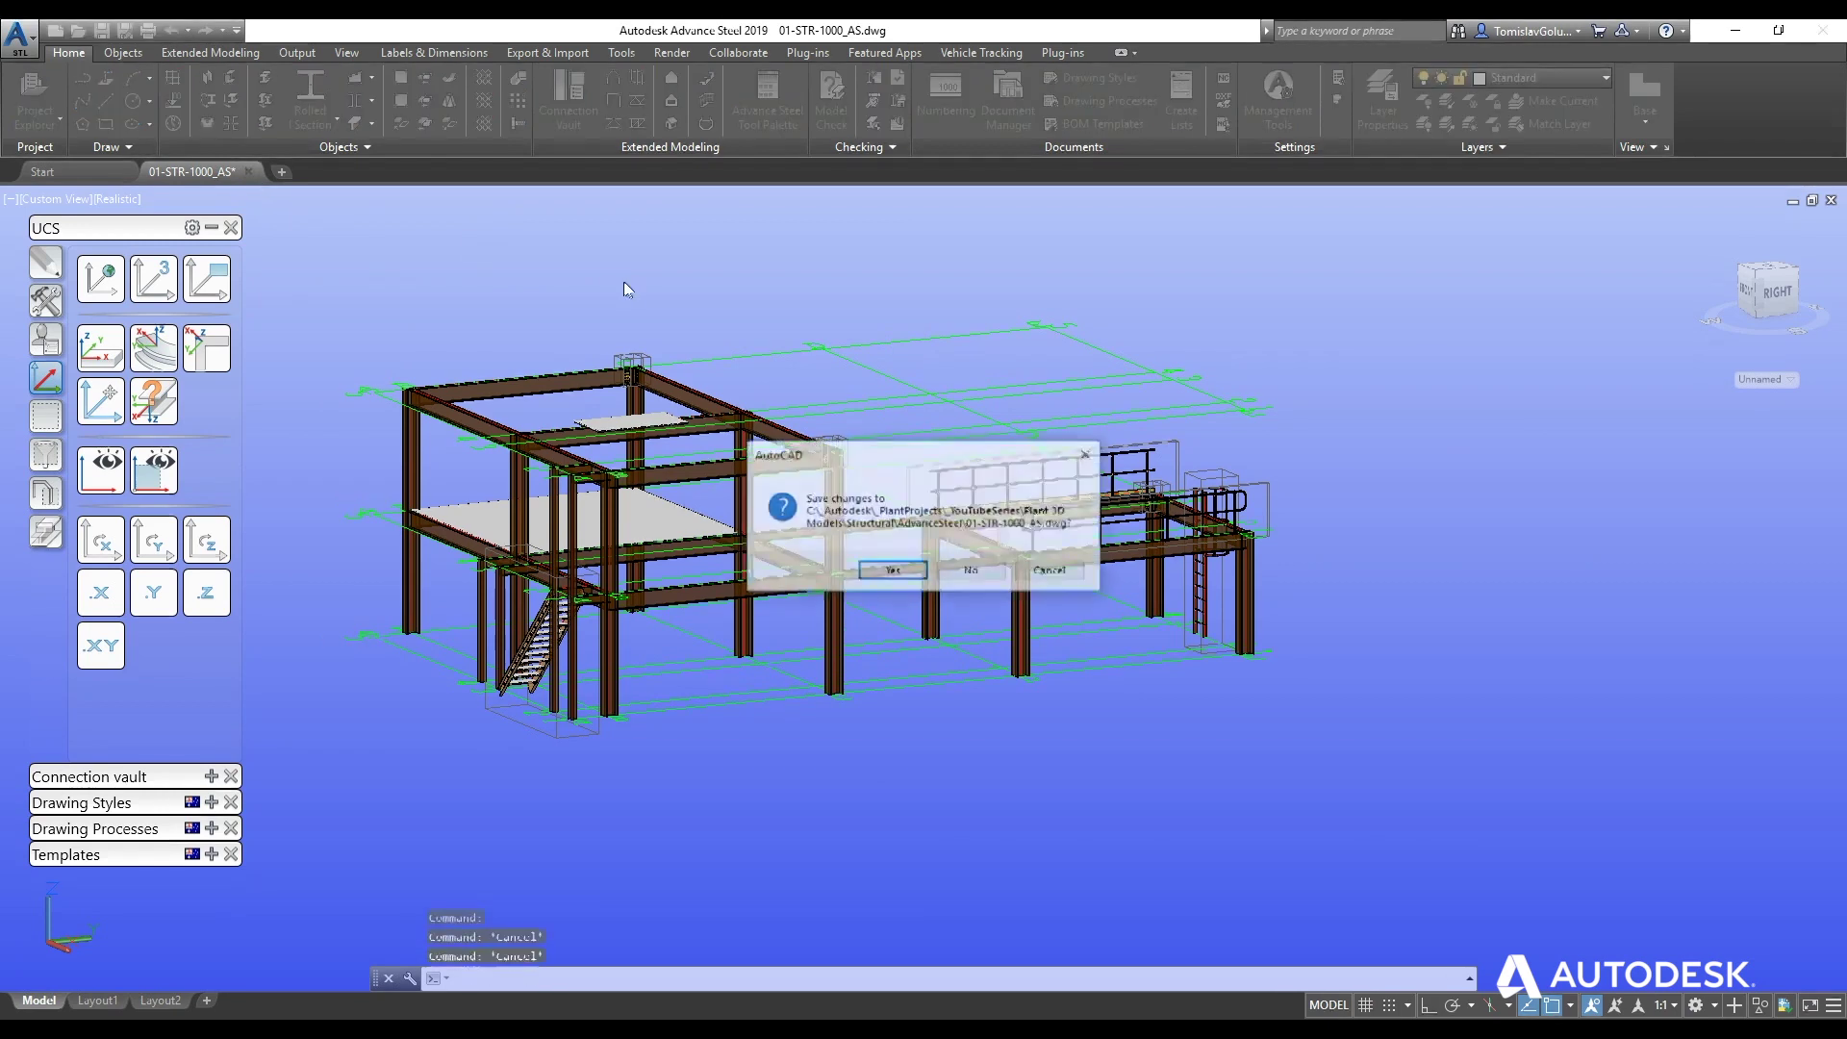
- Confirm saving the changes to 01-STR-1000_AS.dwg
click(896, 575)
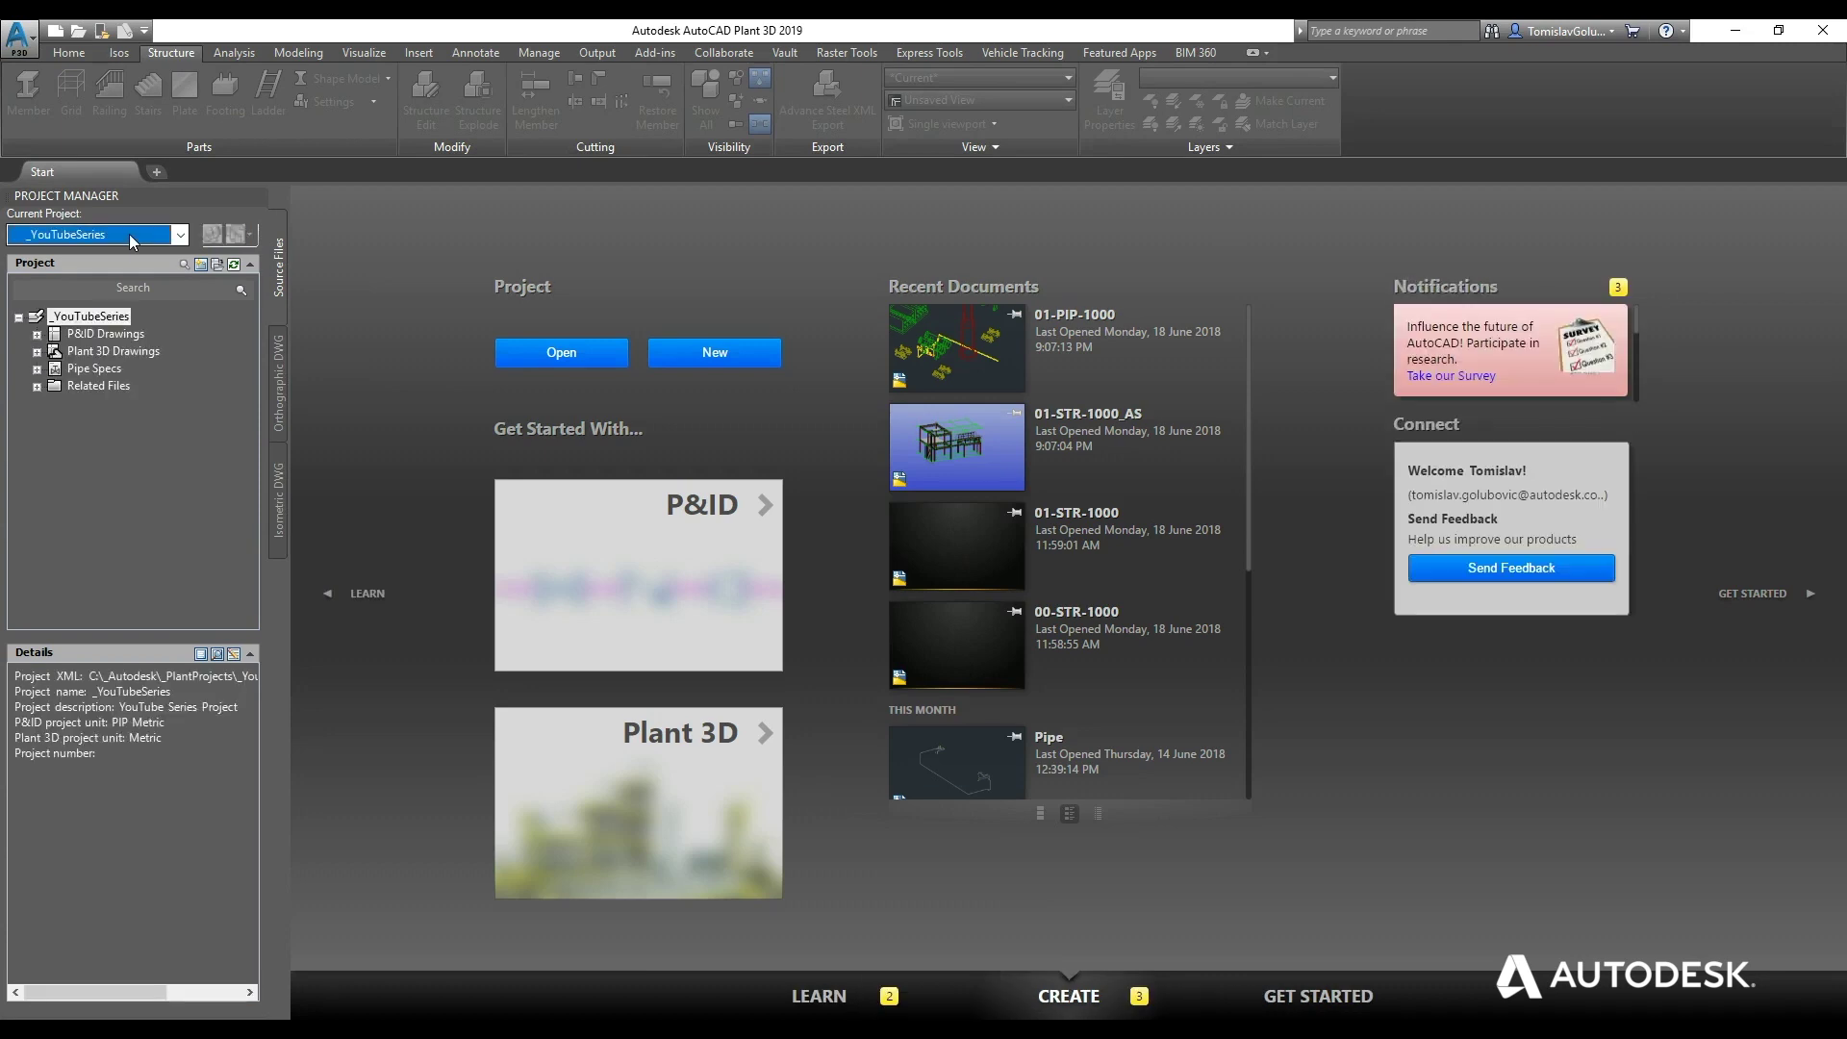
- With _YouTubeSeries current, open 01-PIP-1000 from Piping and expand Structural > AdvanceSteel
click(130, 235)
click(130, 235)
click(130, 234)
click(131, 236)
click(36, 351)
click(55, 386)
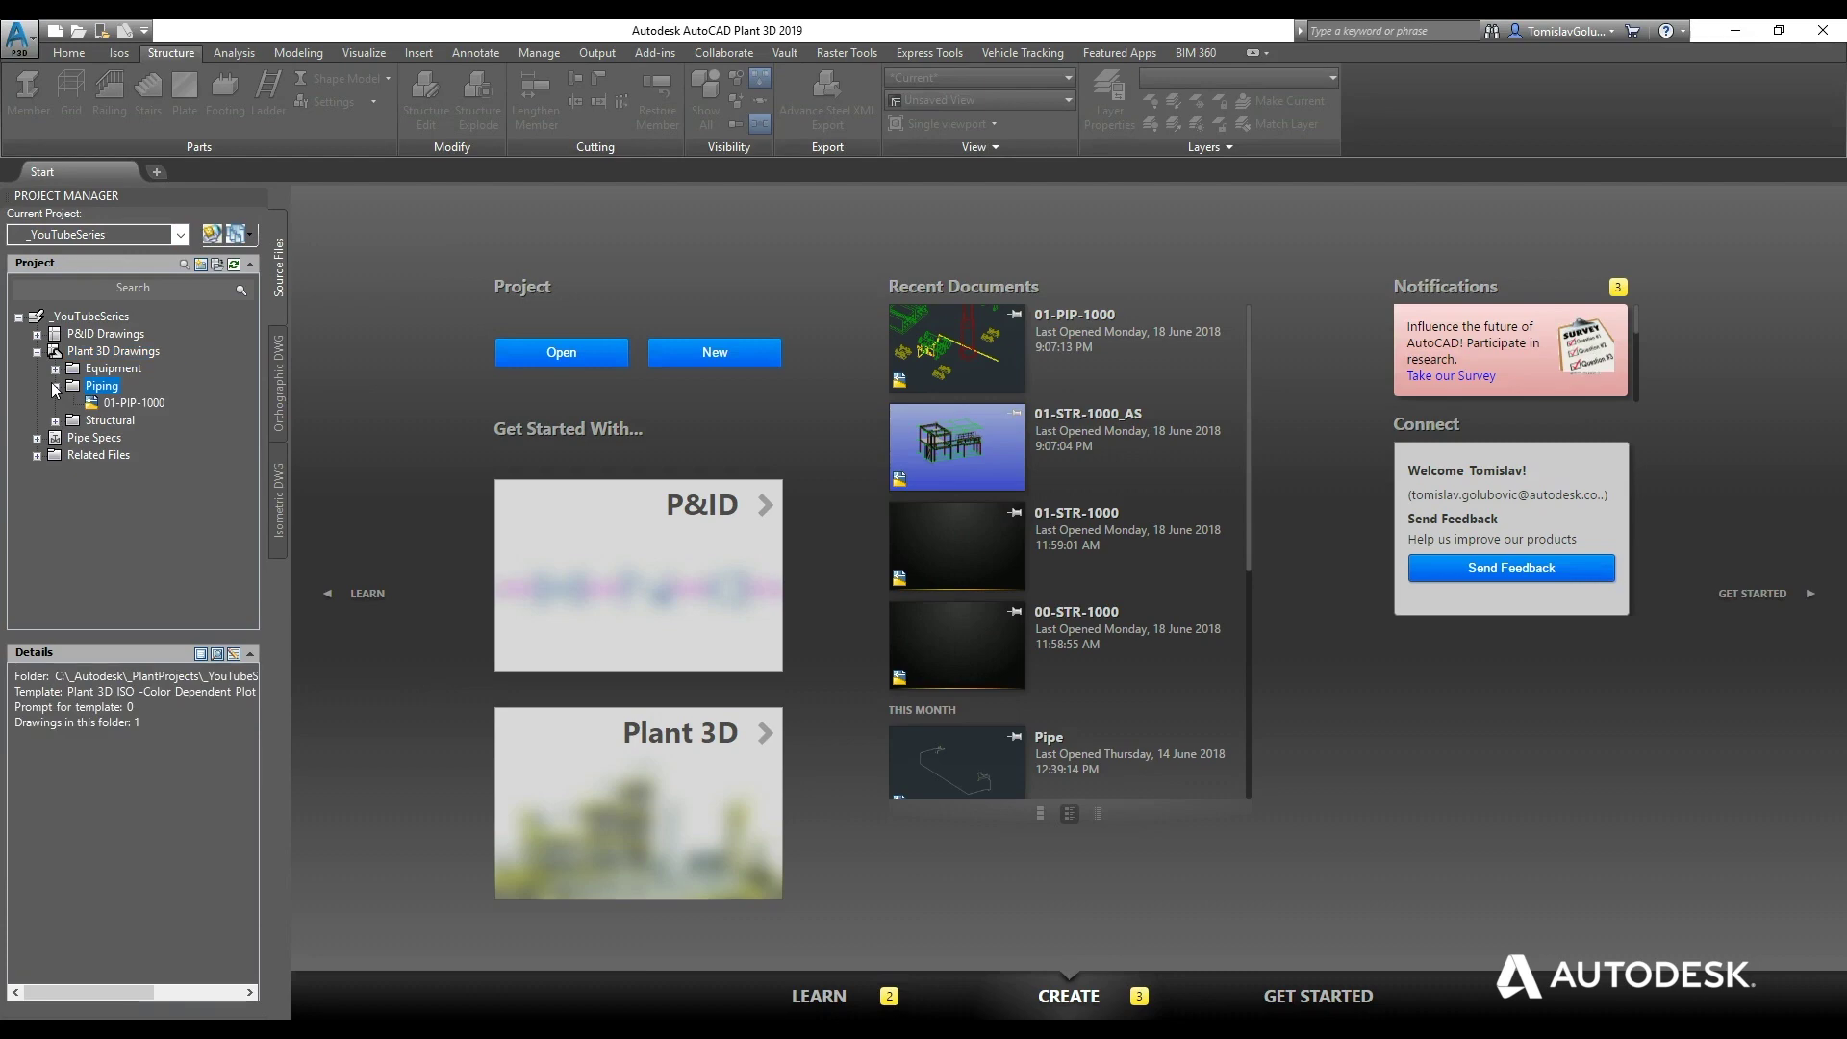
double_click(115, 404)
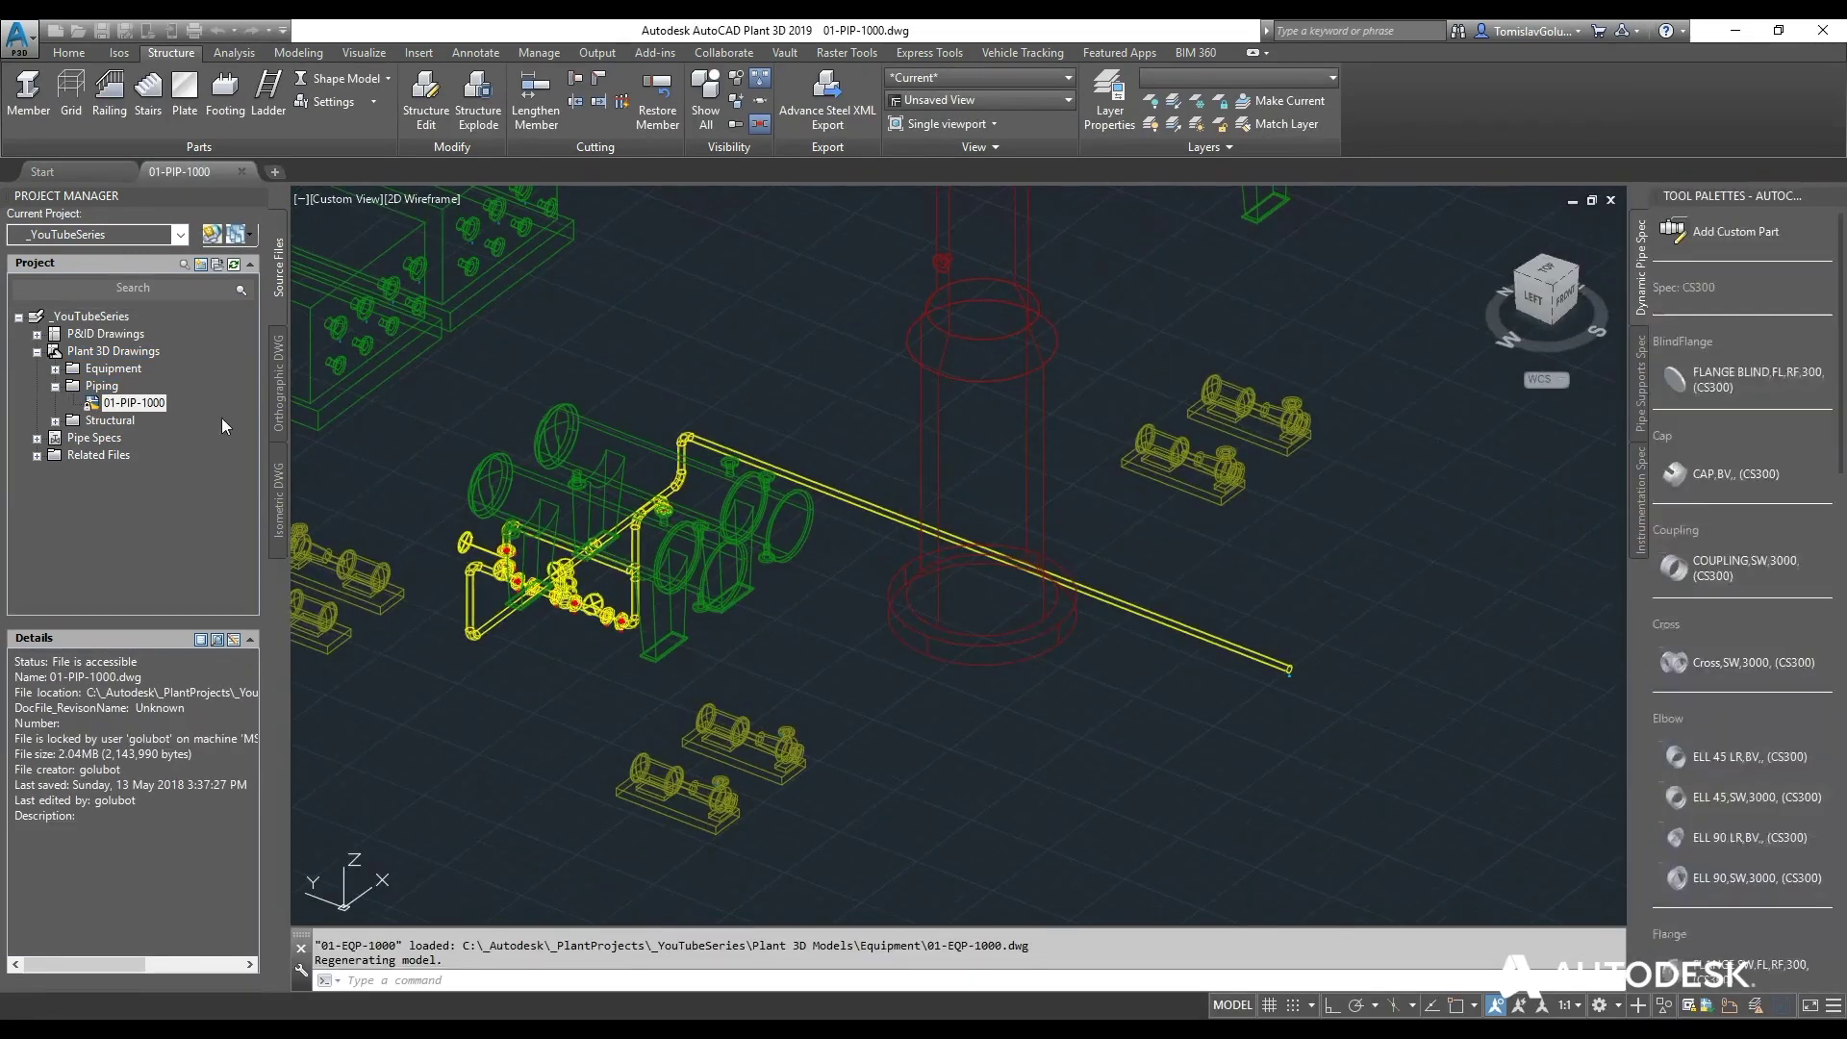
click(56, 421)
click(74, 439)
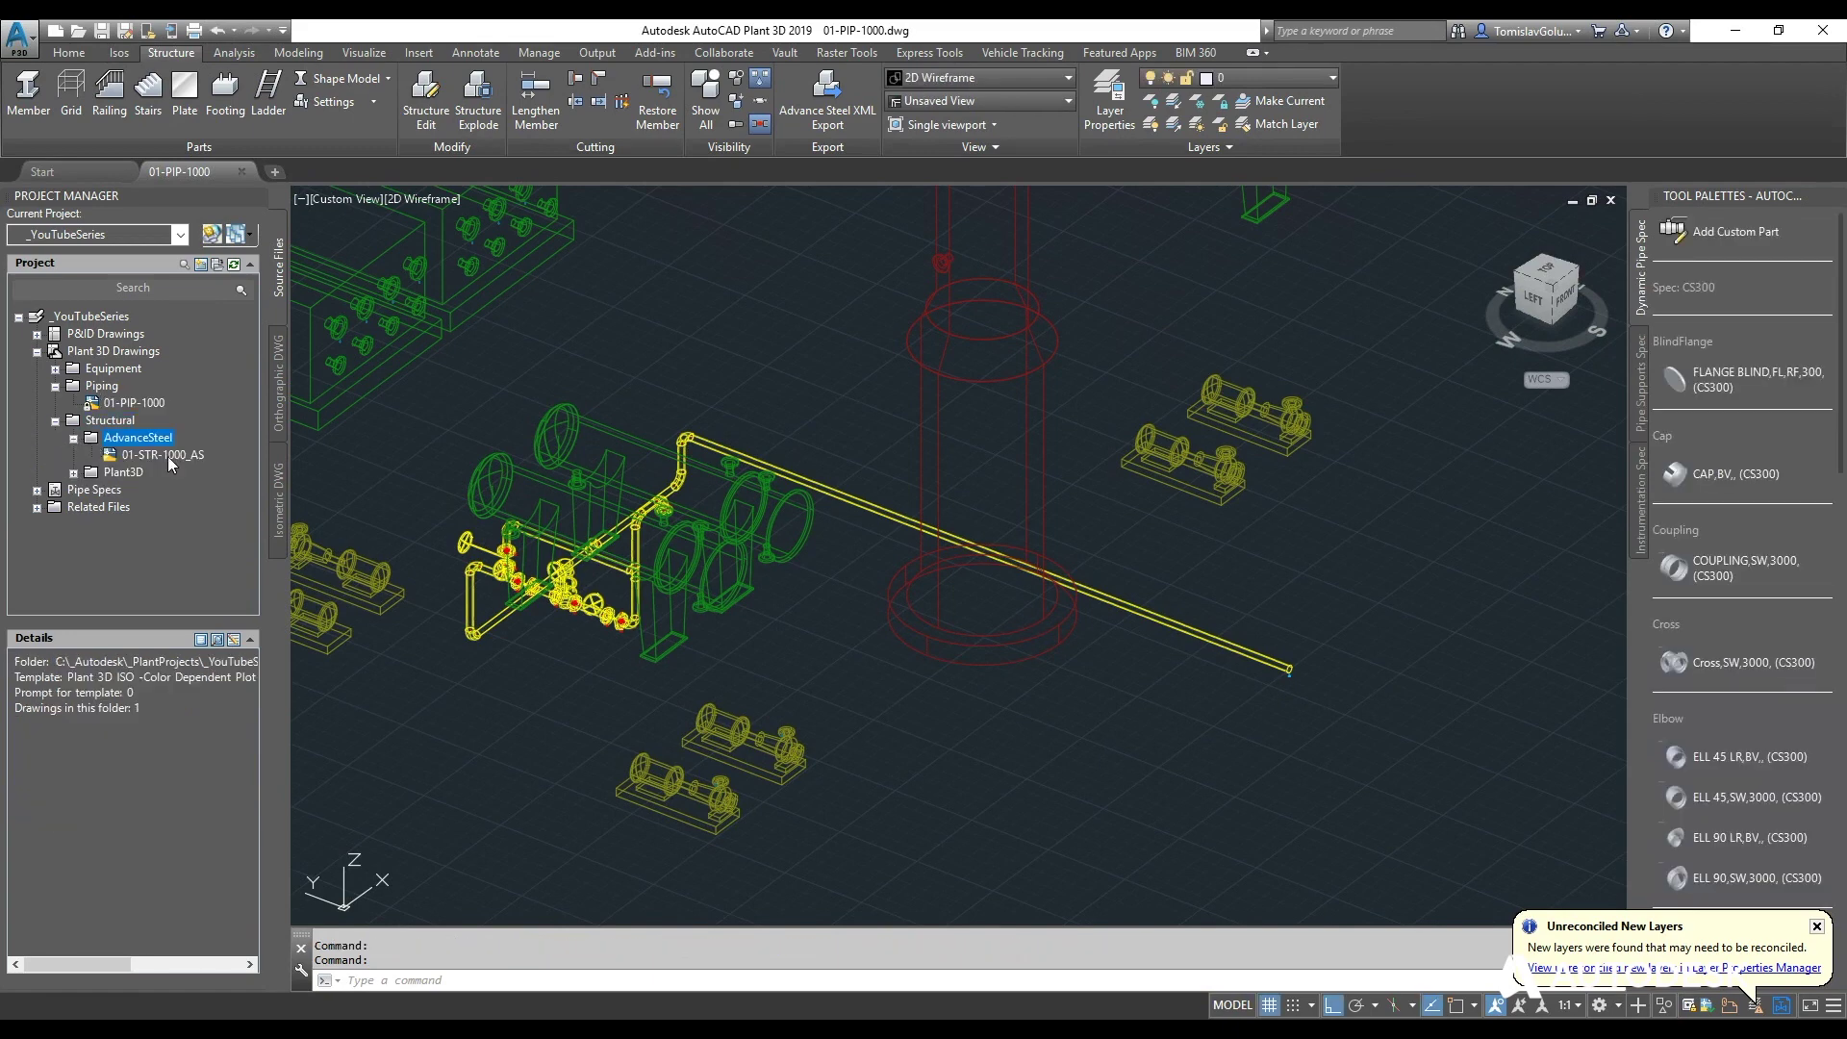
- Xref 01-STR-1000_AS into the piping drawing as an Overlay at 0,0,0, scale 1
click(170, 456)
right_click(172, 456)
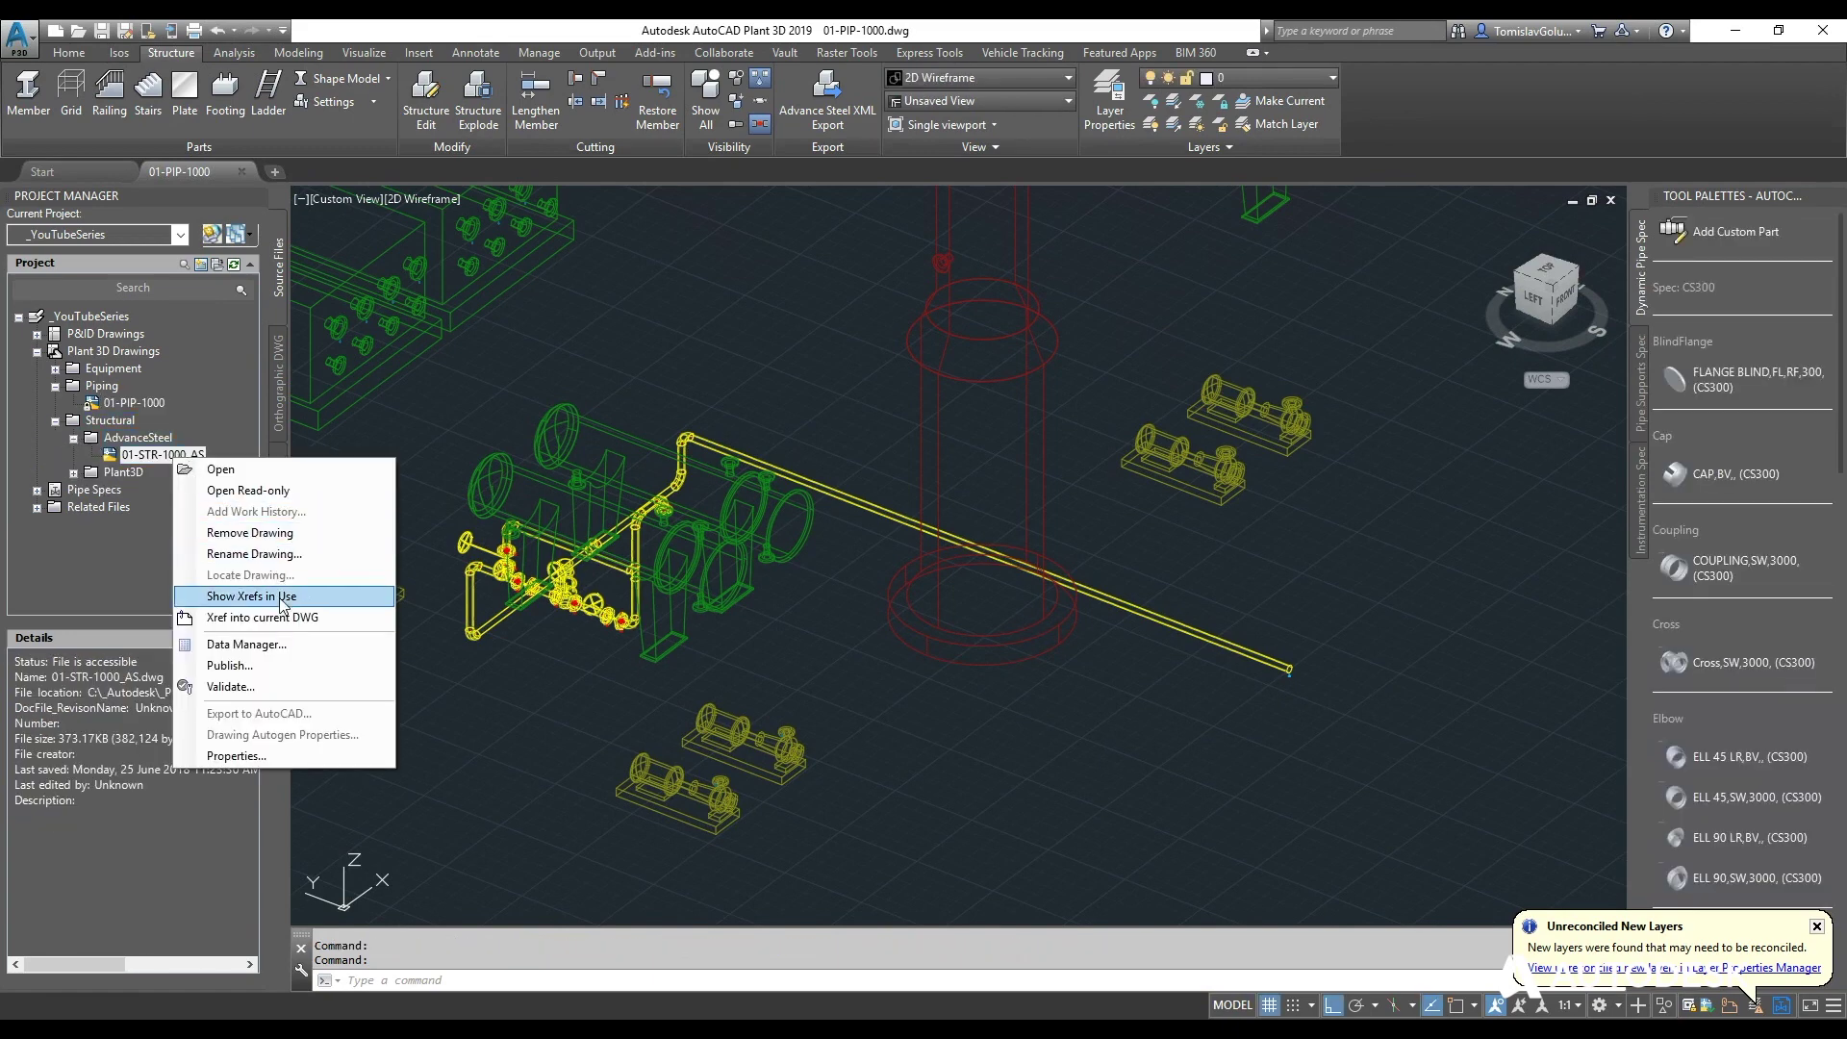
click(330, 612)
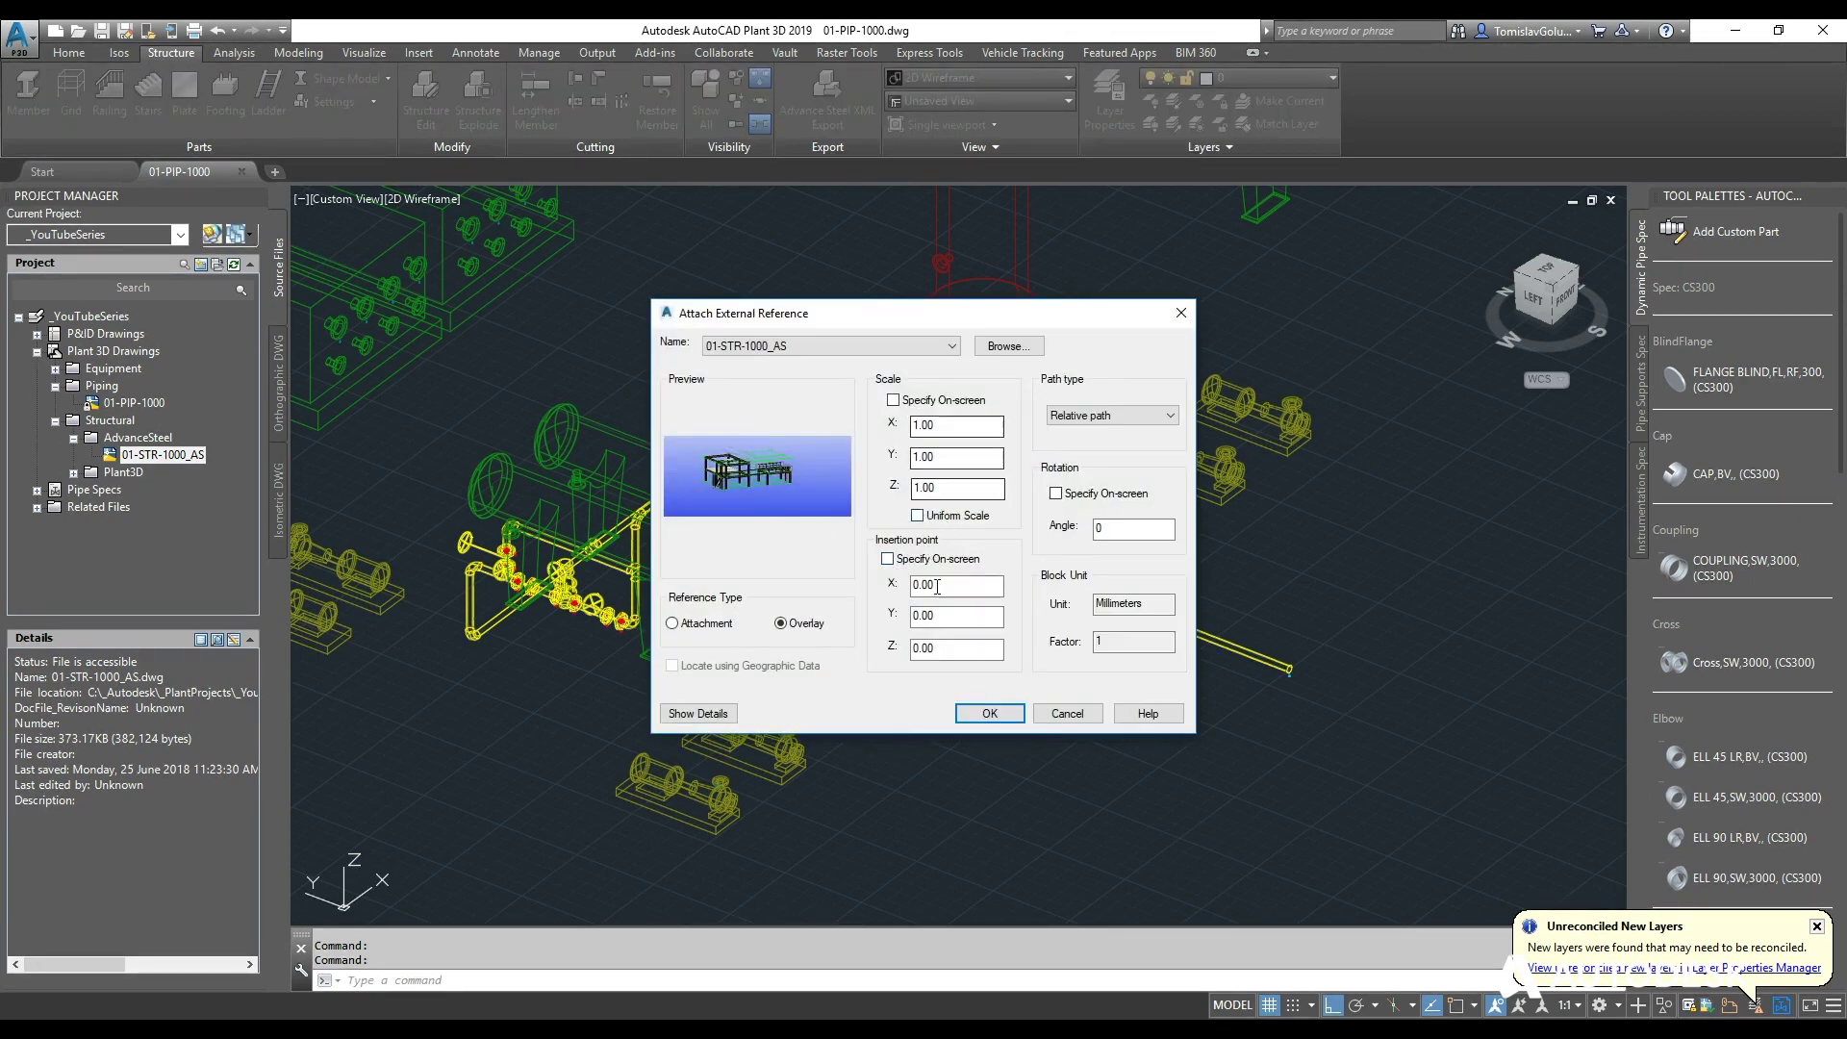
click(1007, 719)
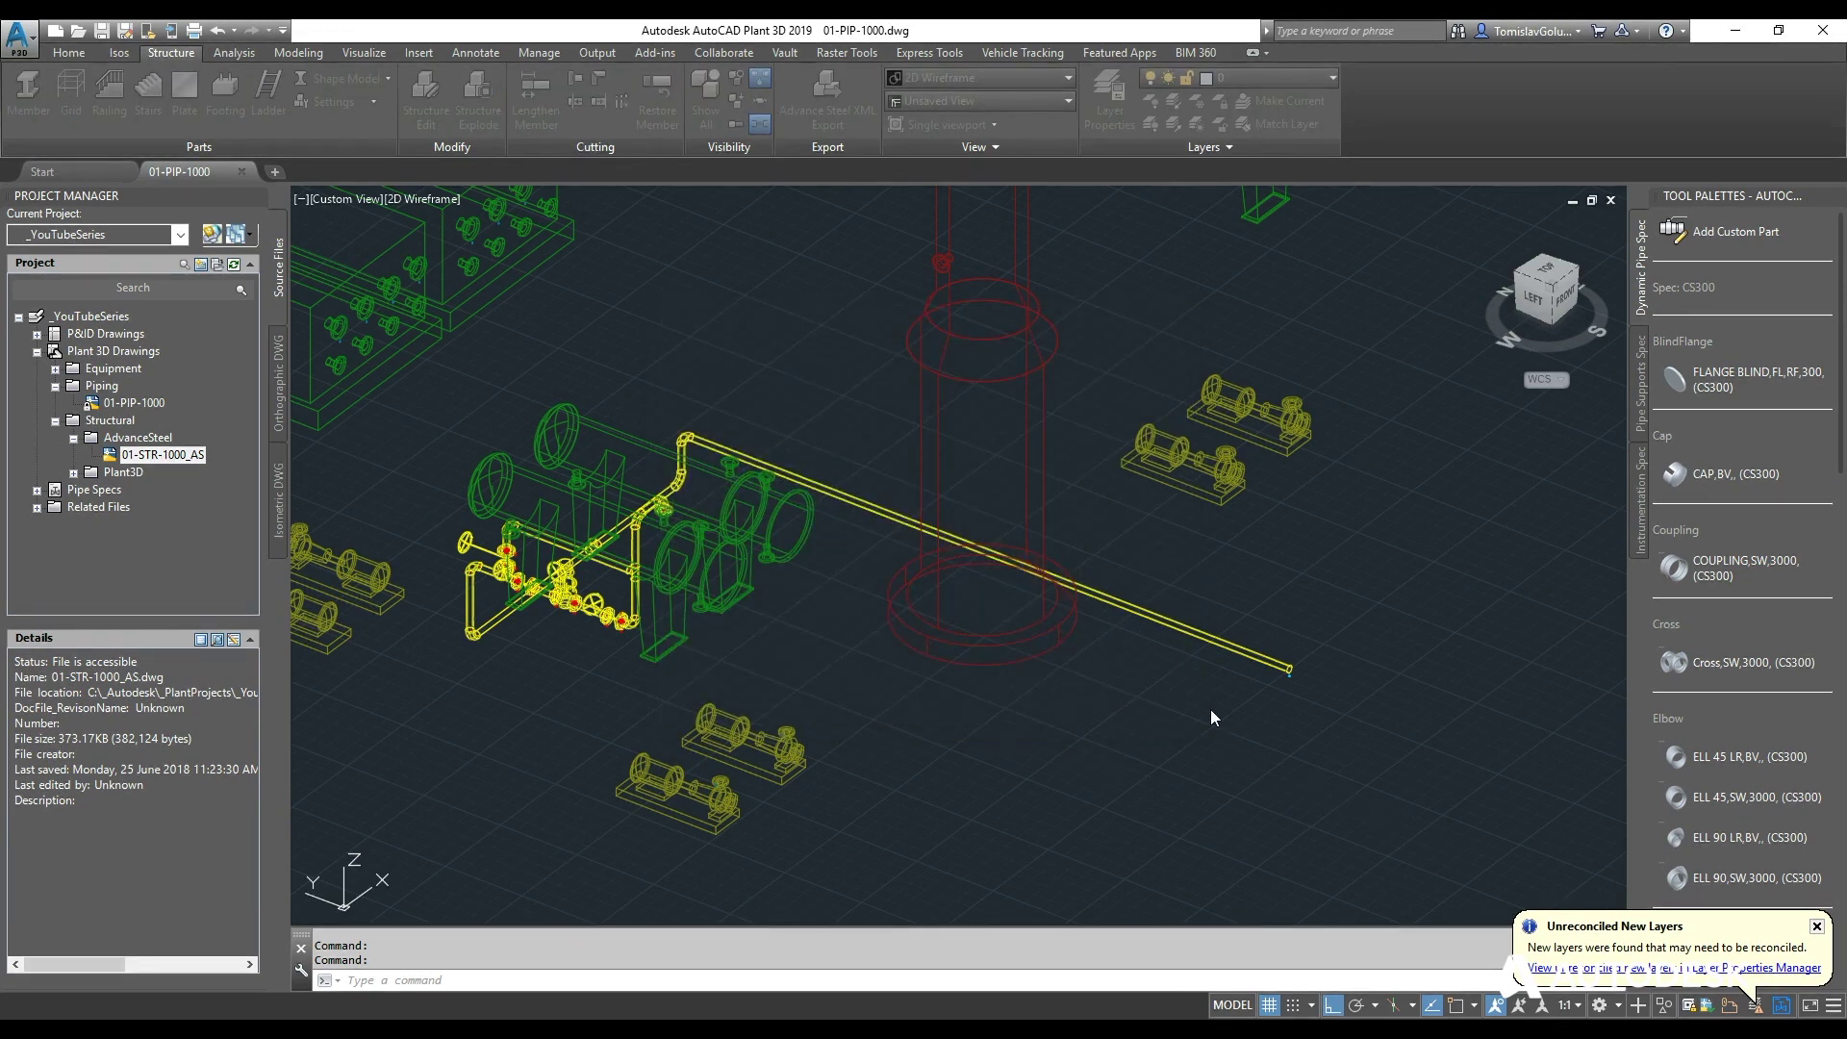
- Change the viewport visual style from wireframe to Shaded and orbit toward a front view
scroll(1166, 657, down, 3)
scroll(1167, 657, up, 2)
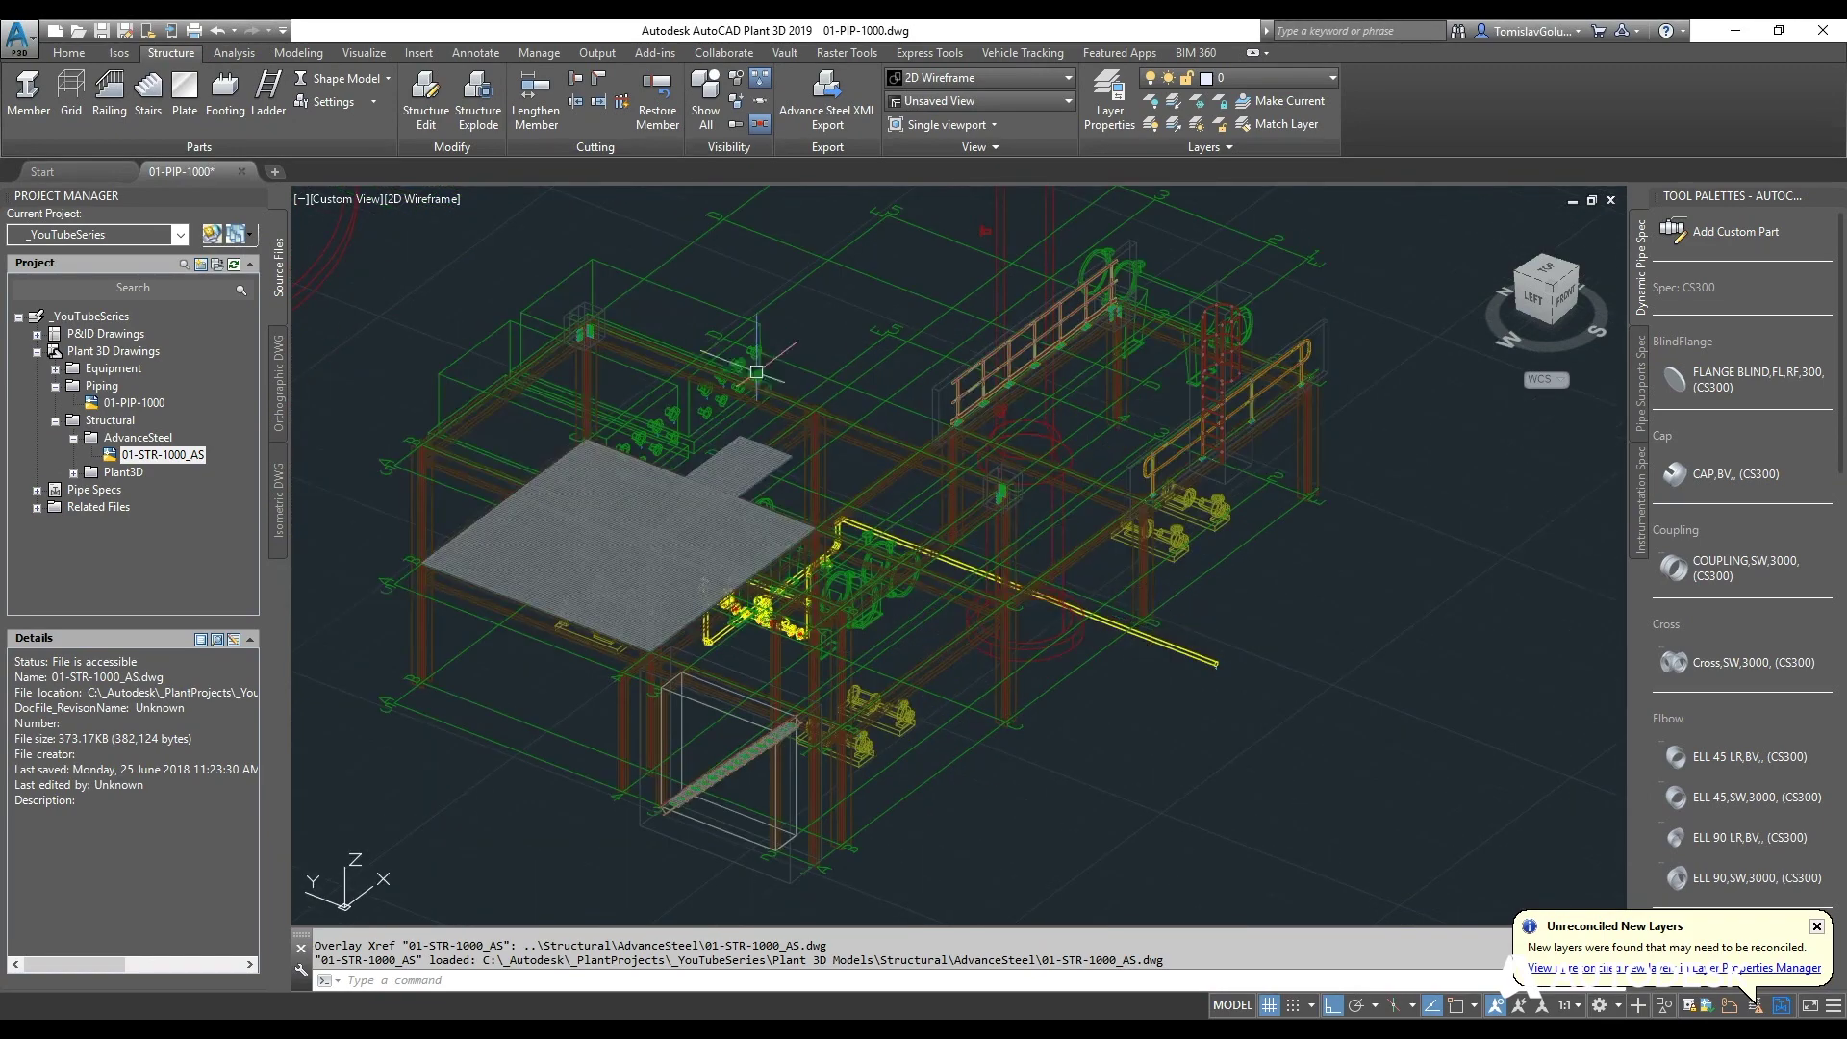
click(414, 198)
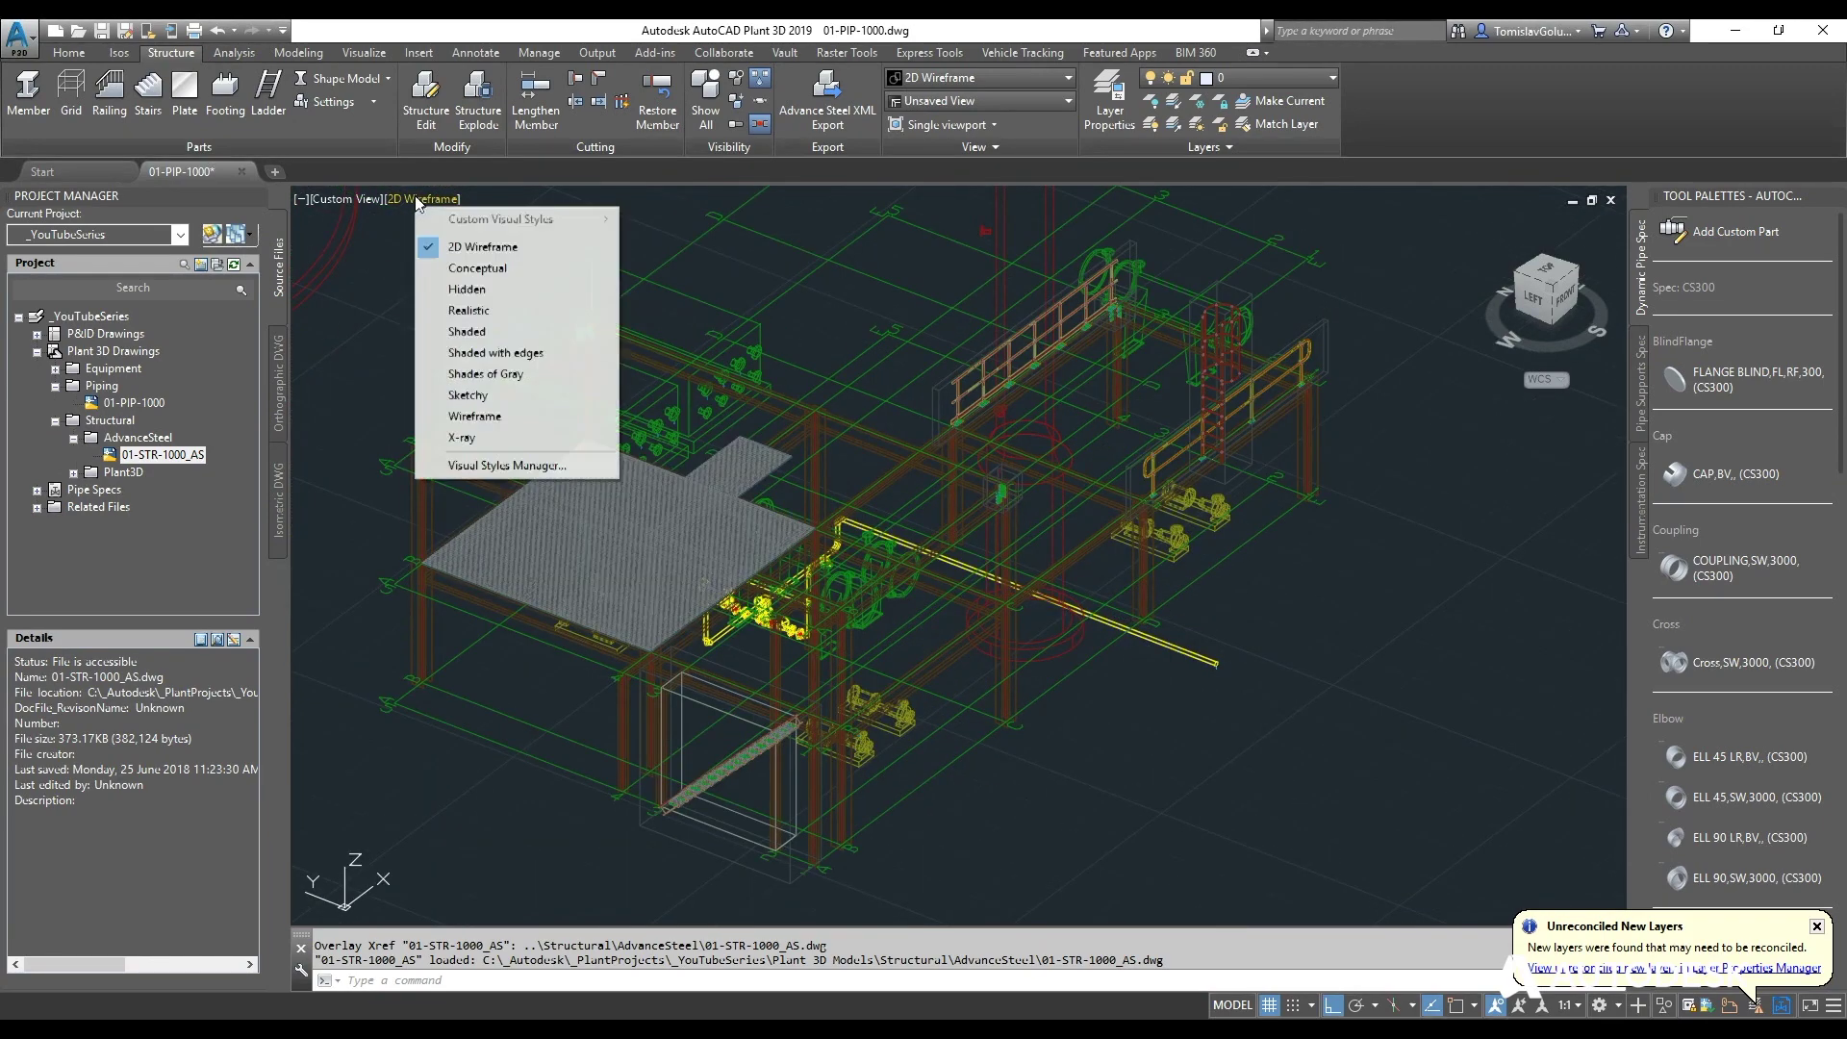
click(481, 315)
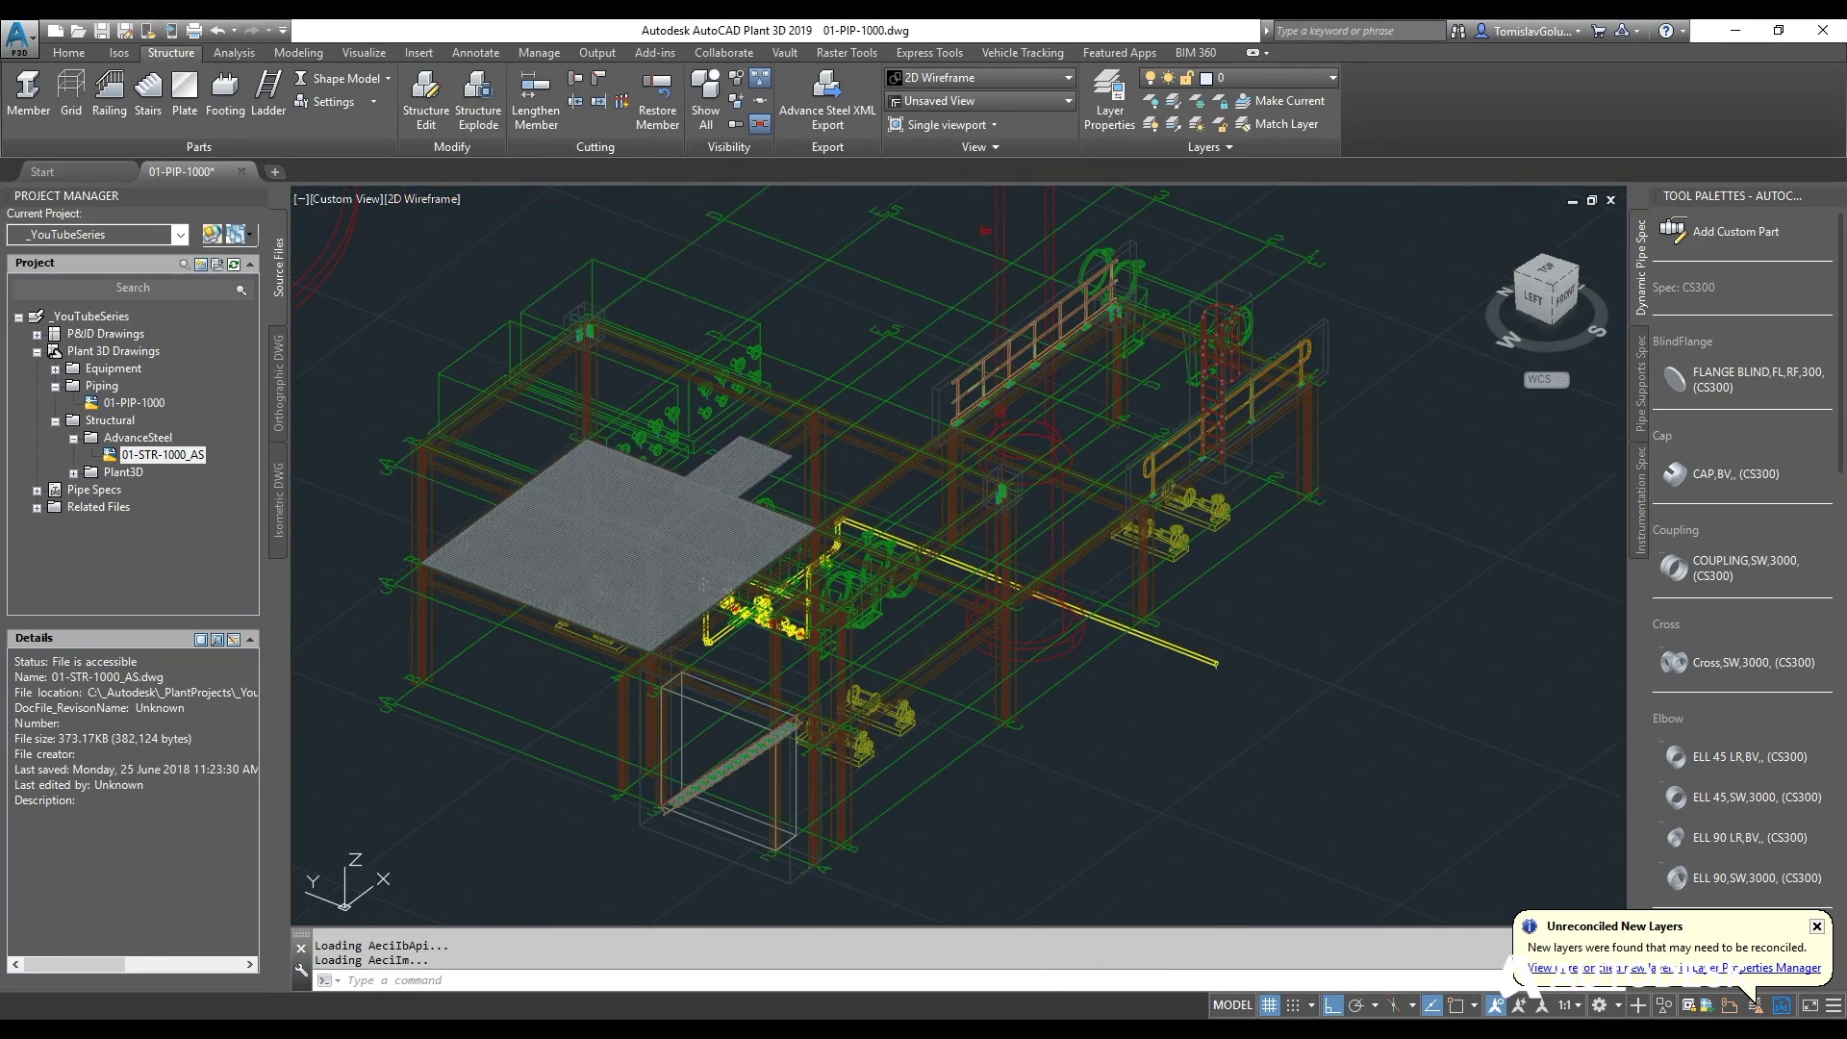
click(396, 202)
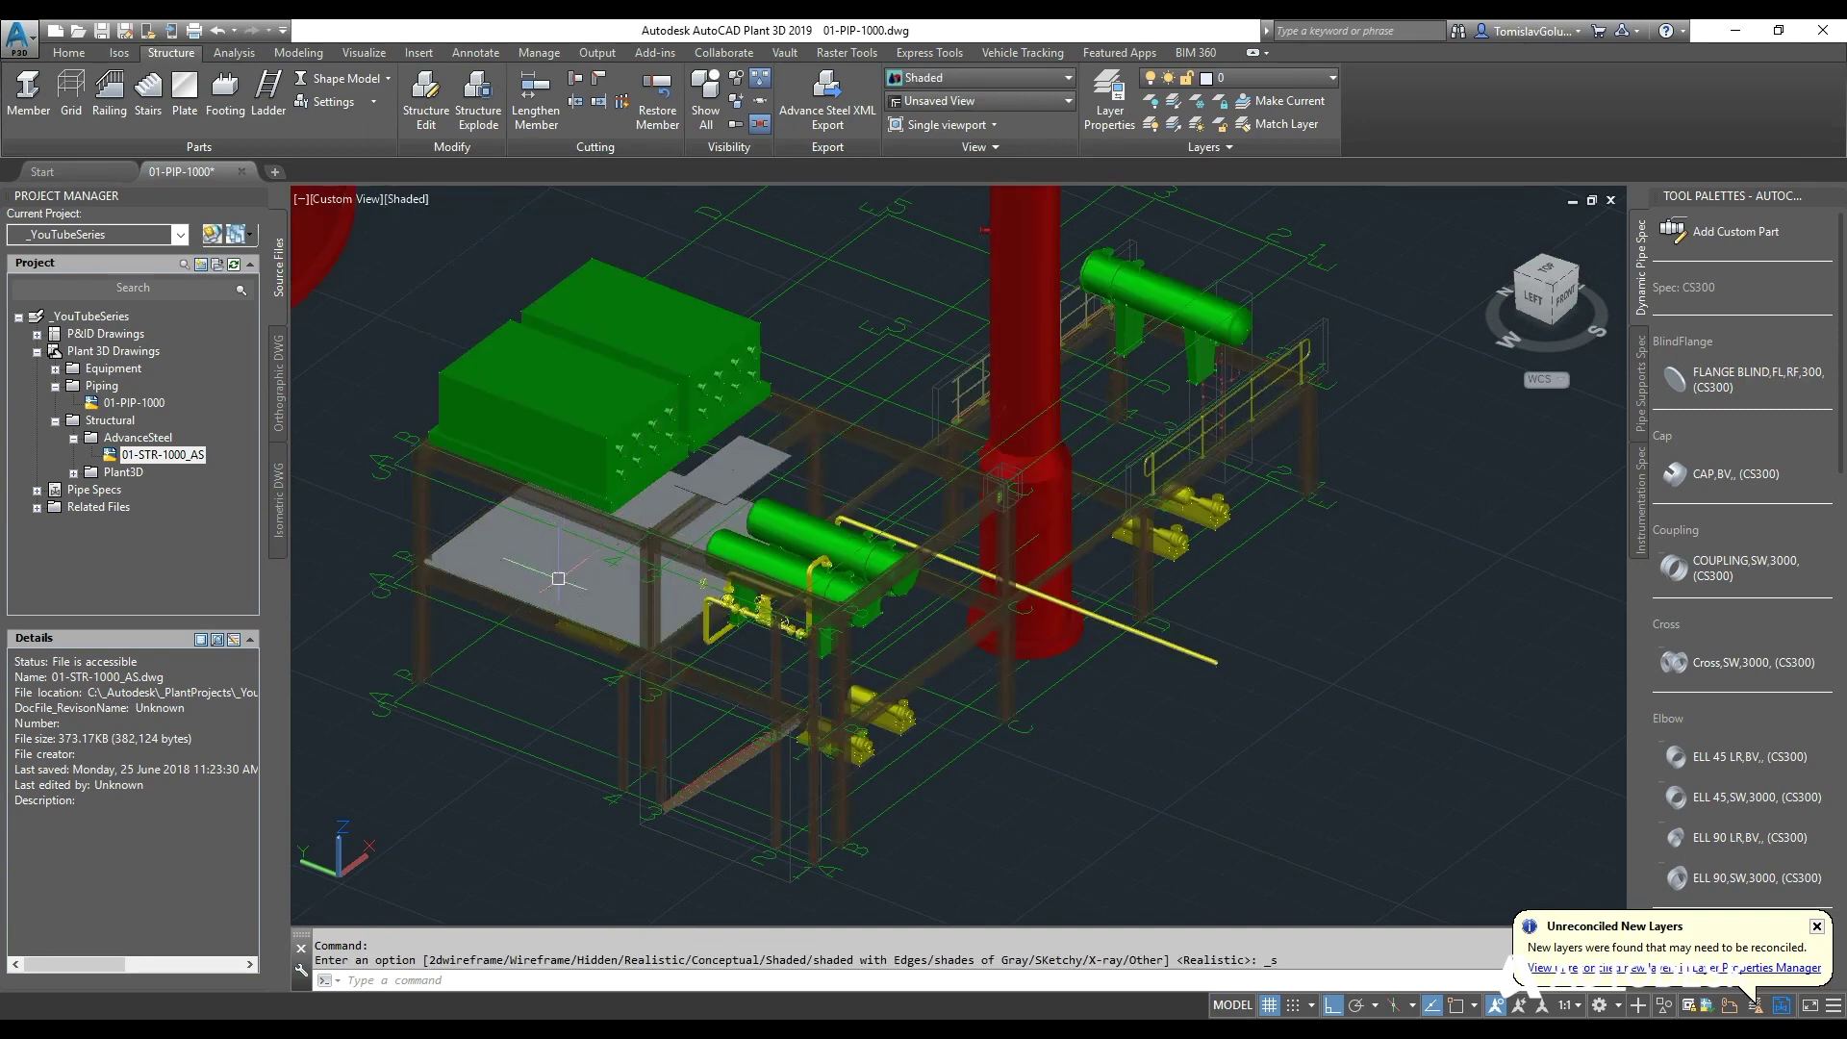
scroll(800, 536, up, 3)
click(413, 199)
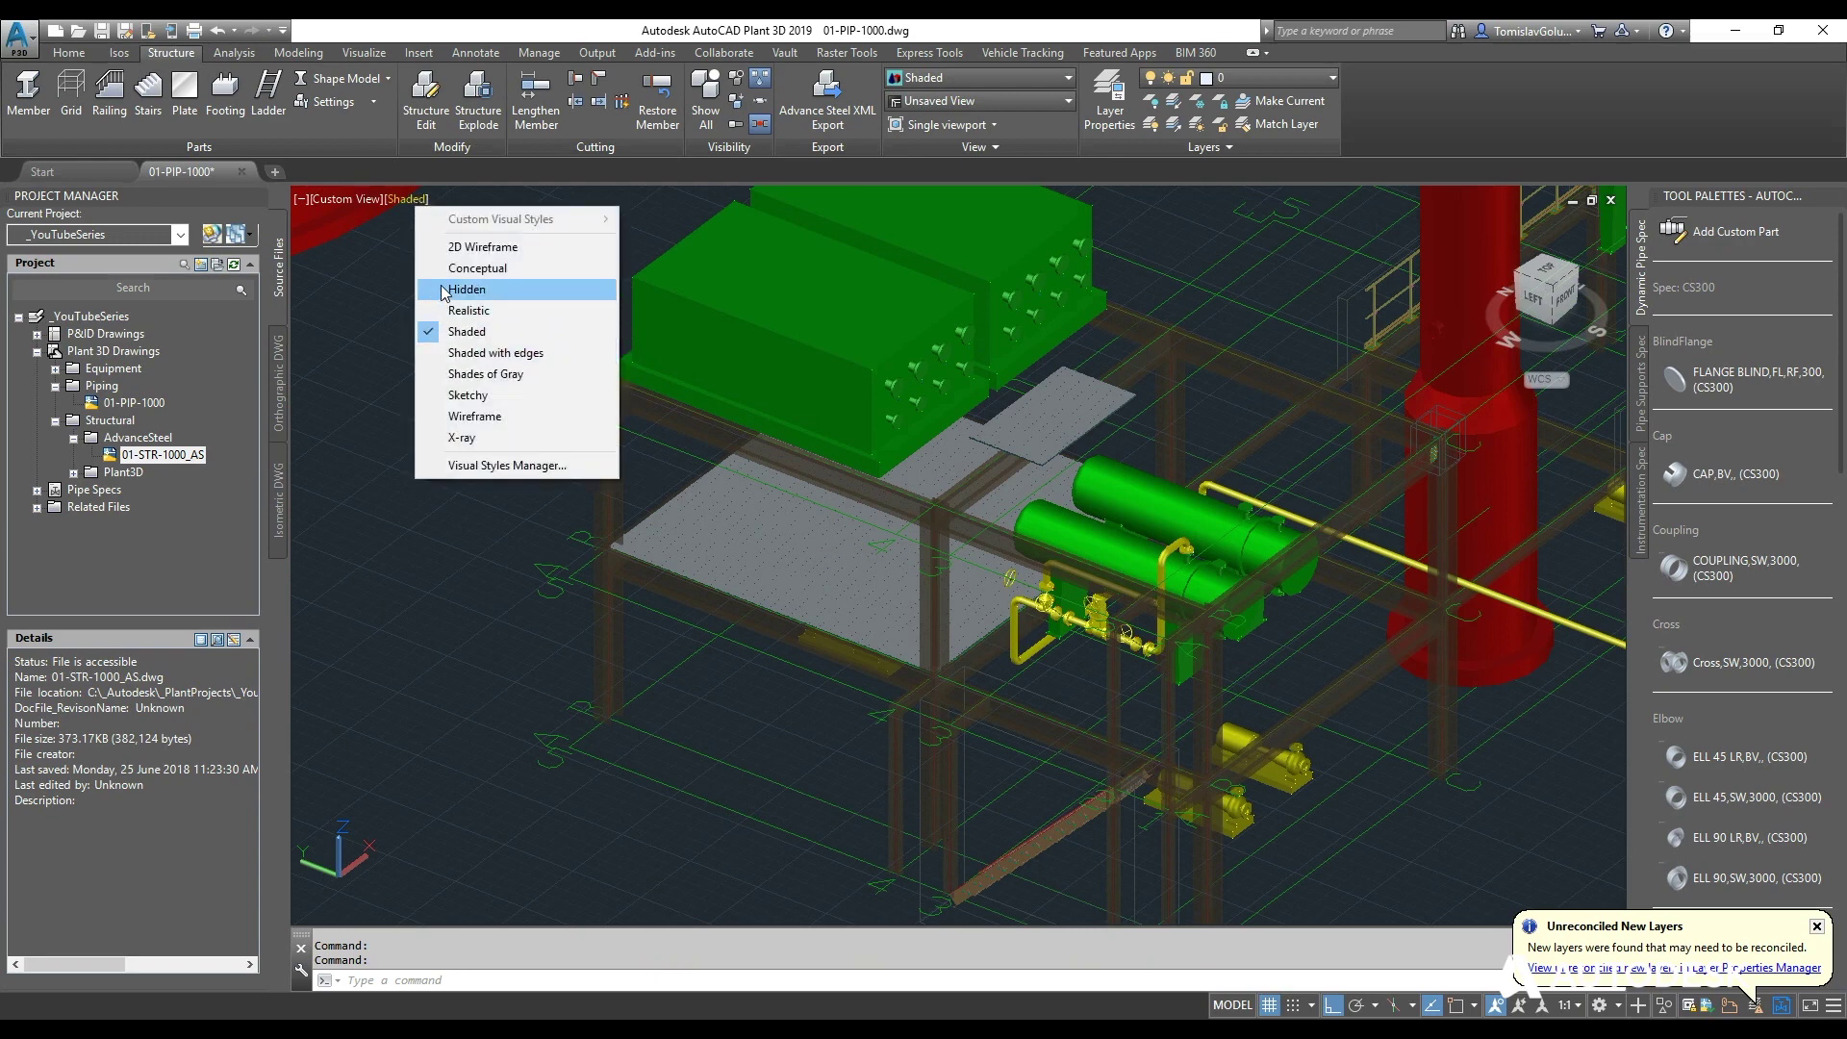
click(371, 422)
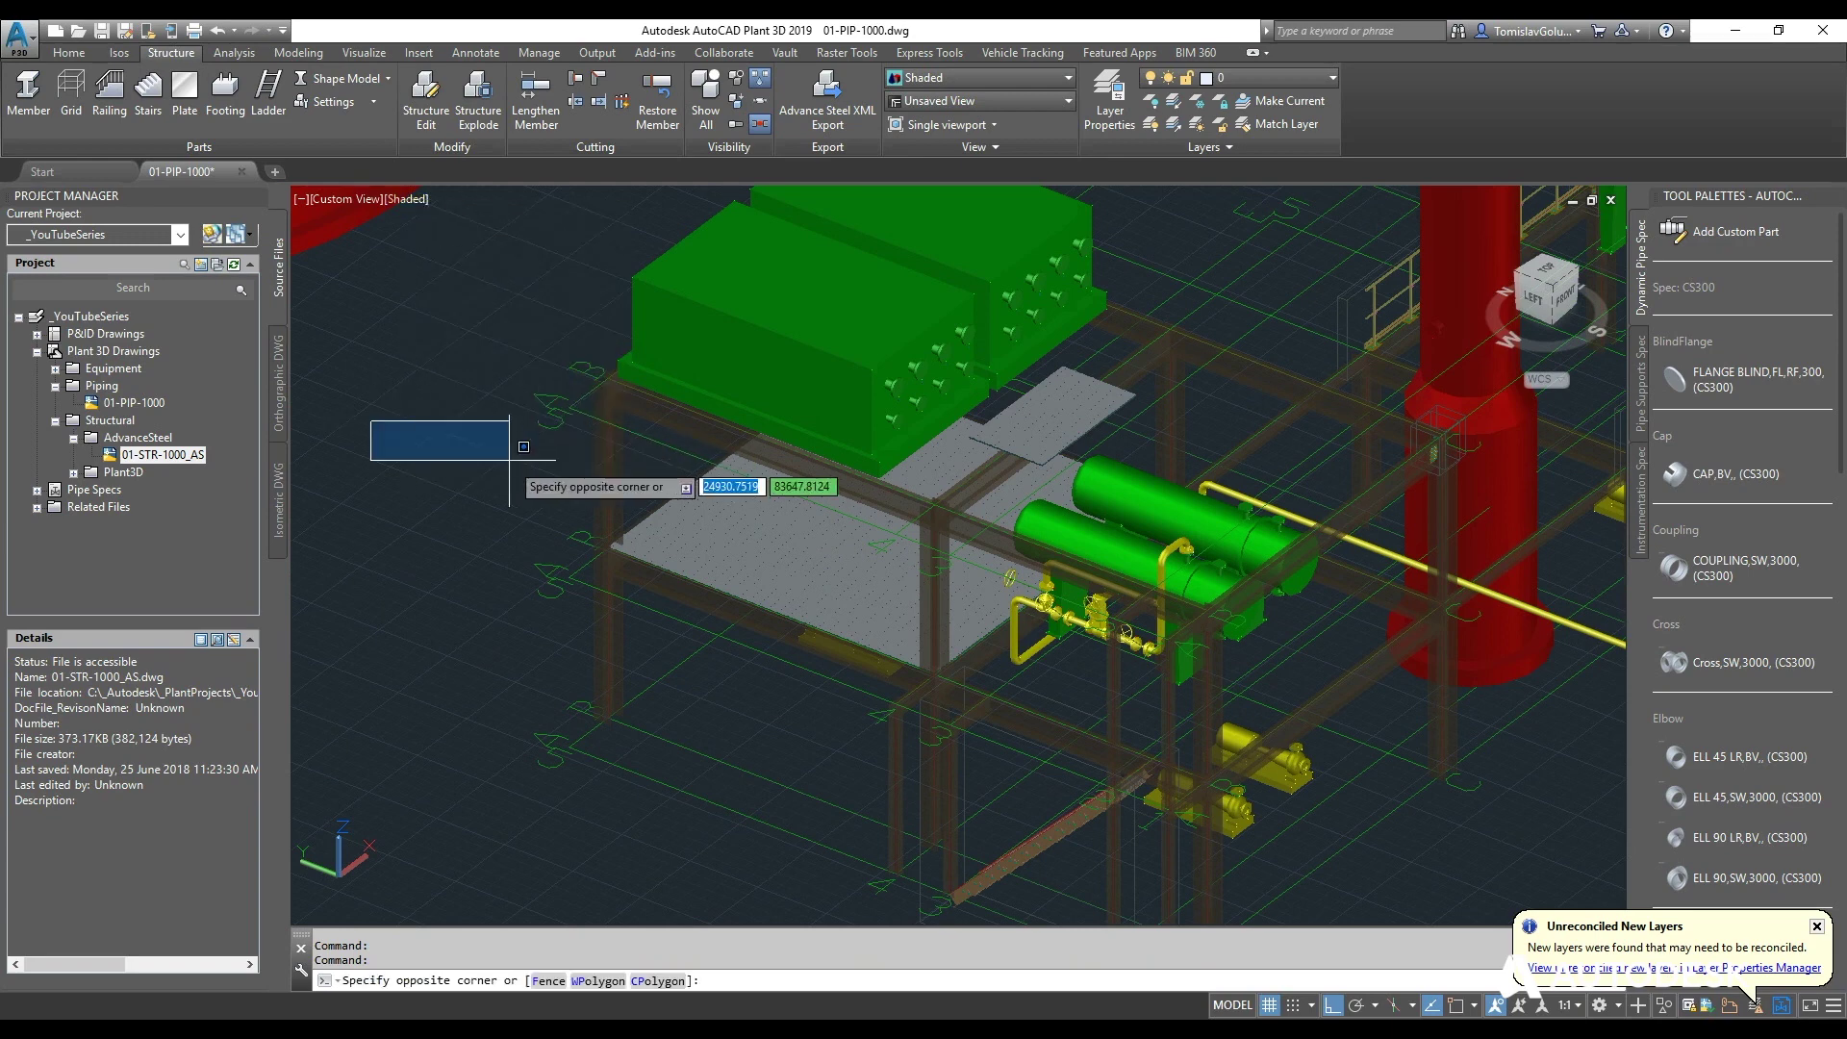
click(505, 463)
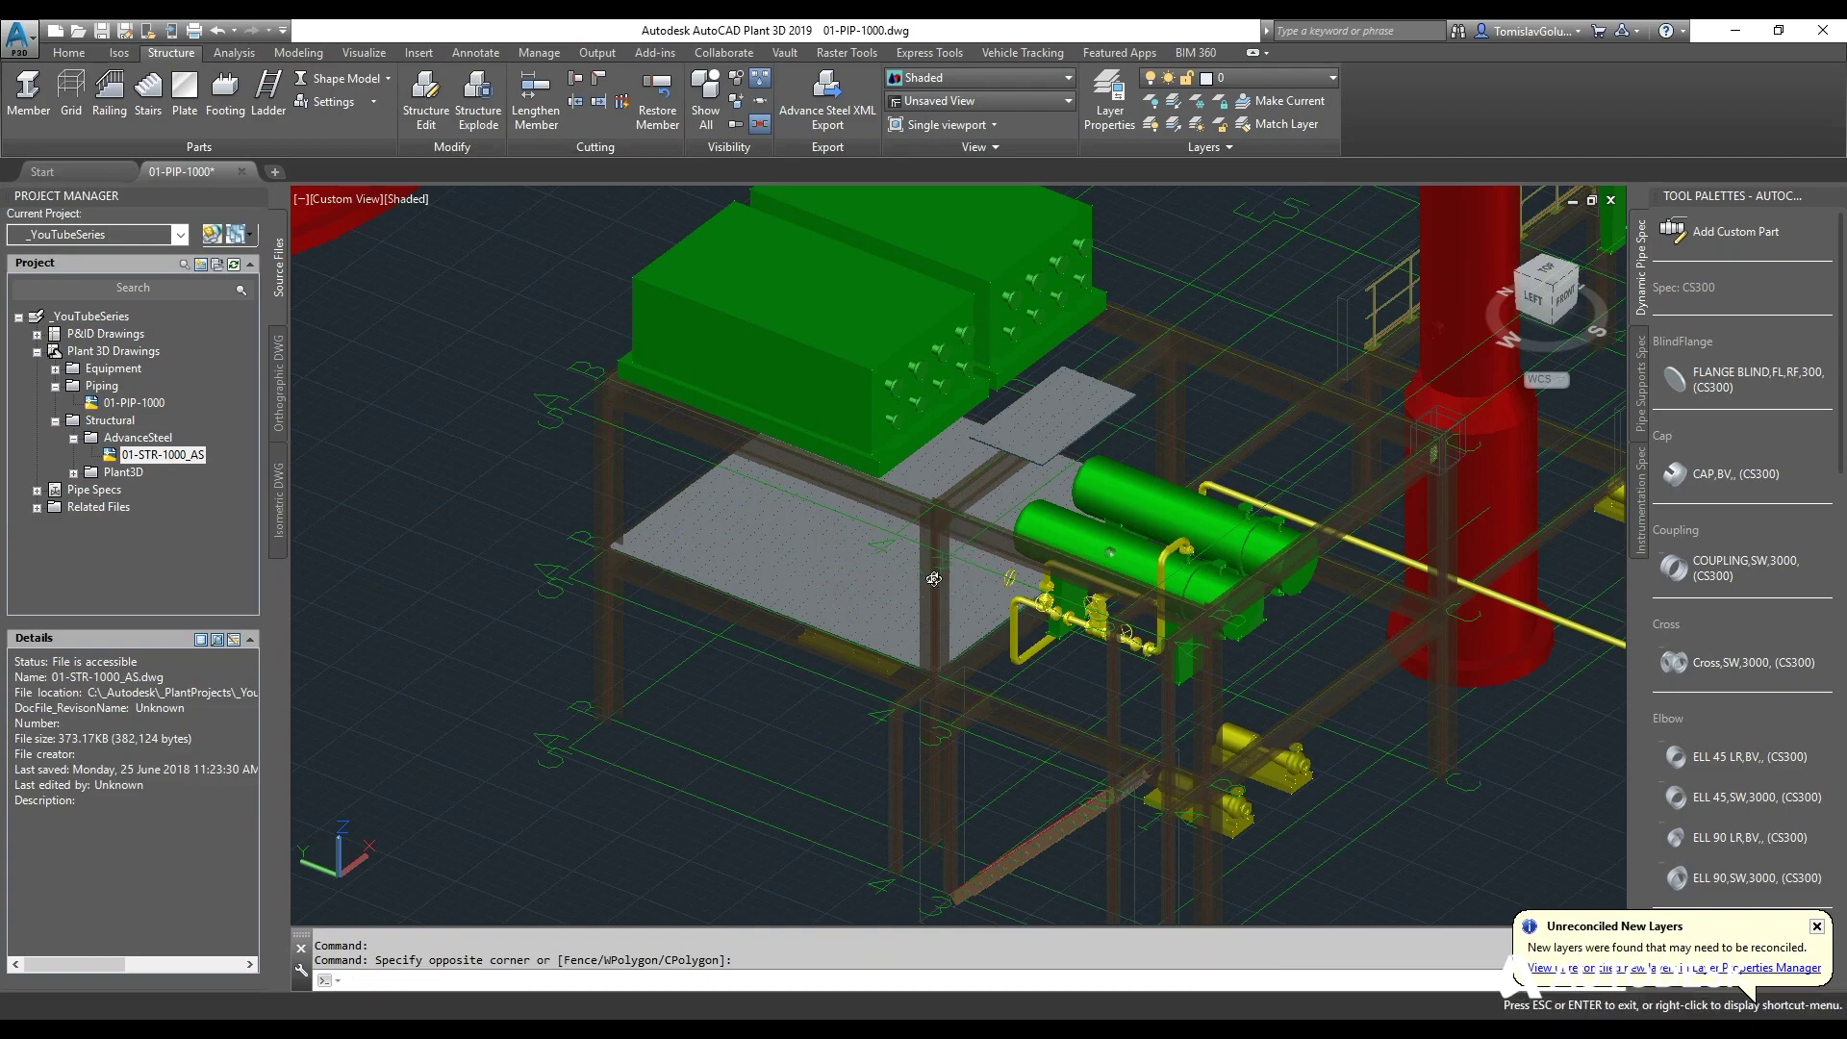
shift+middle_drag(947, 563, 795, 585)
- Zoom out and orbit the plant model to view the steel frame from the back-left
scroll(796, 584, down, 2)
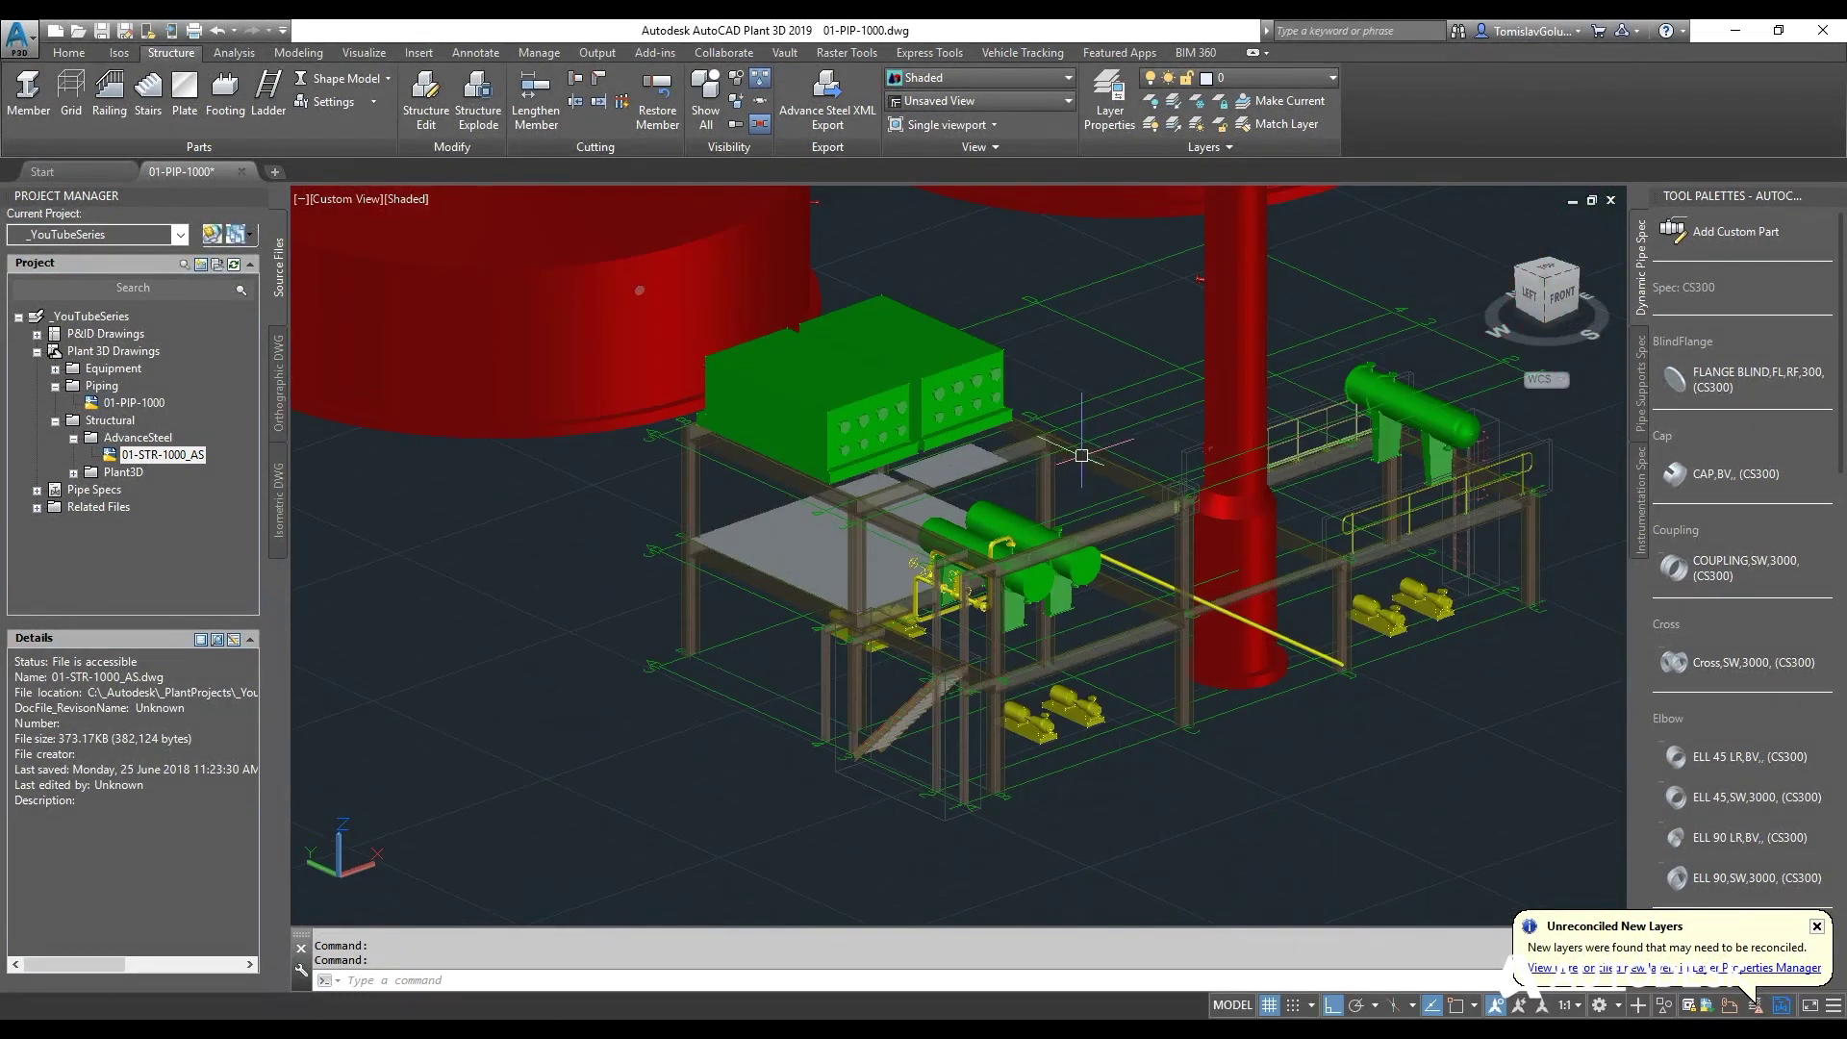
scroll(795, 585, down, 2)
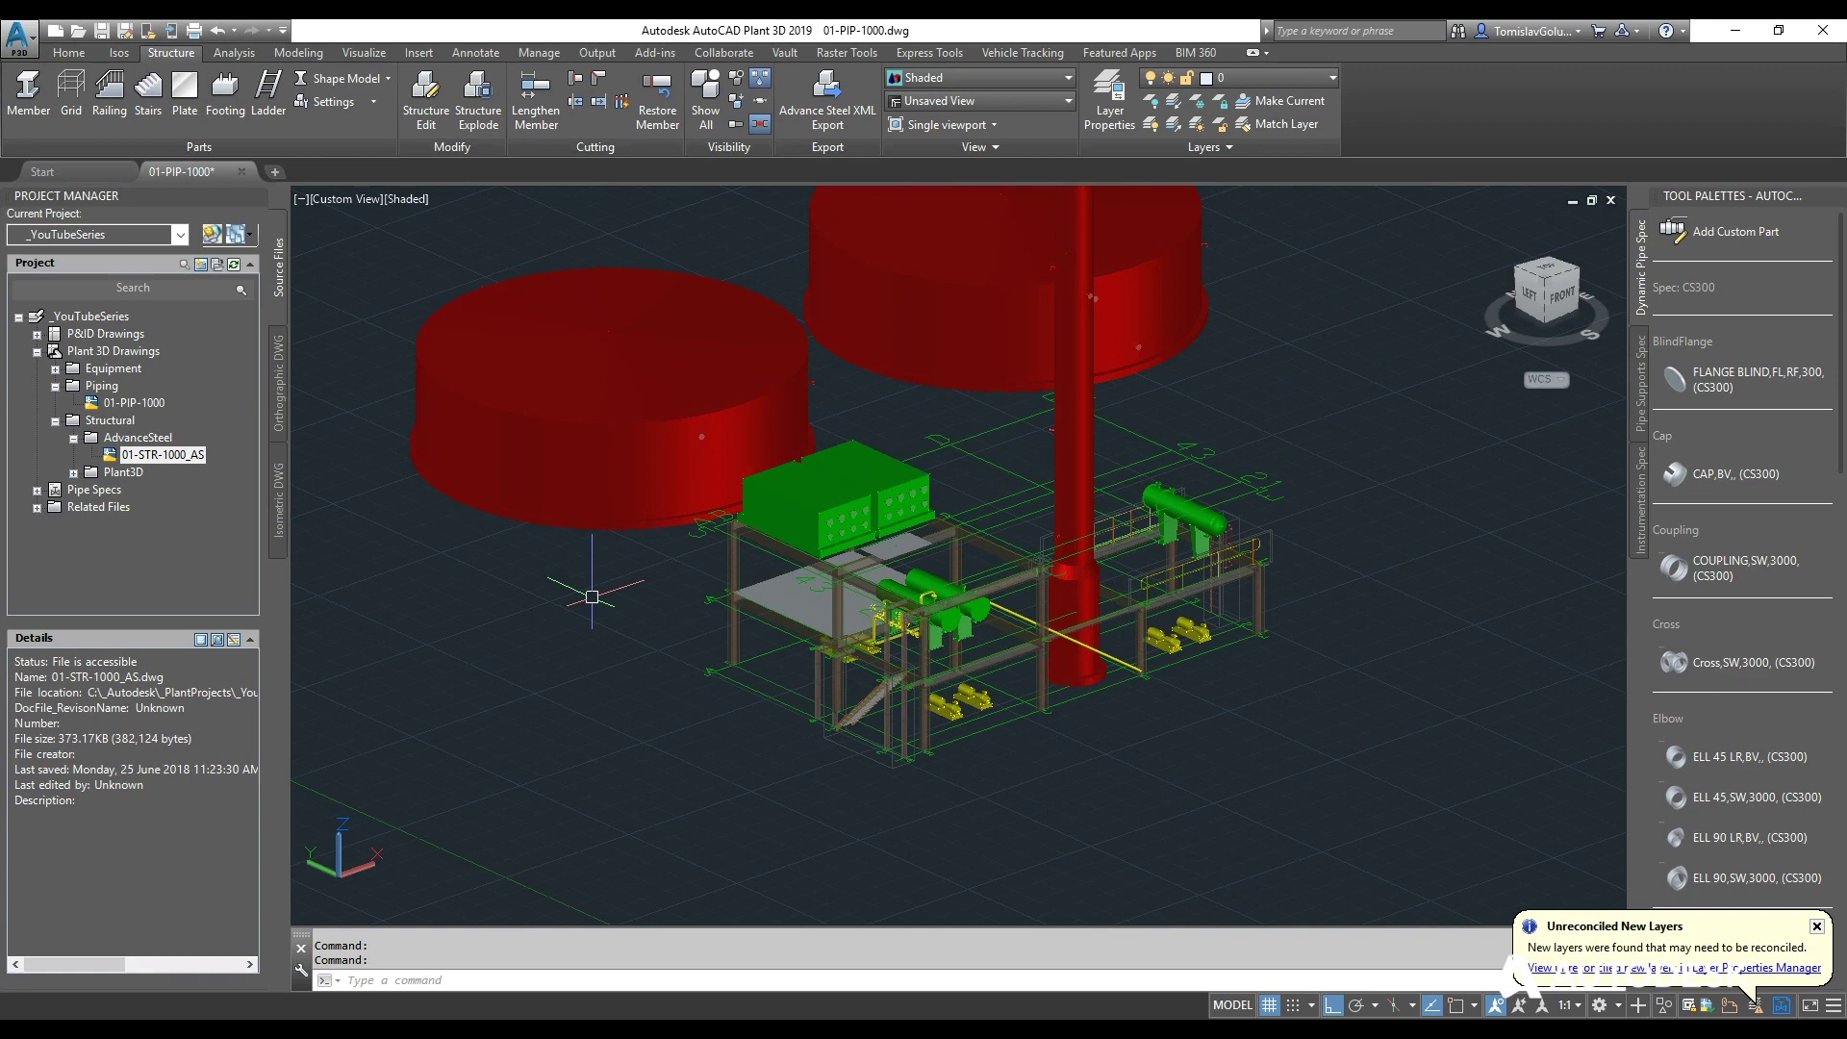
shift+middle_drag(591, 597, 845, 565)
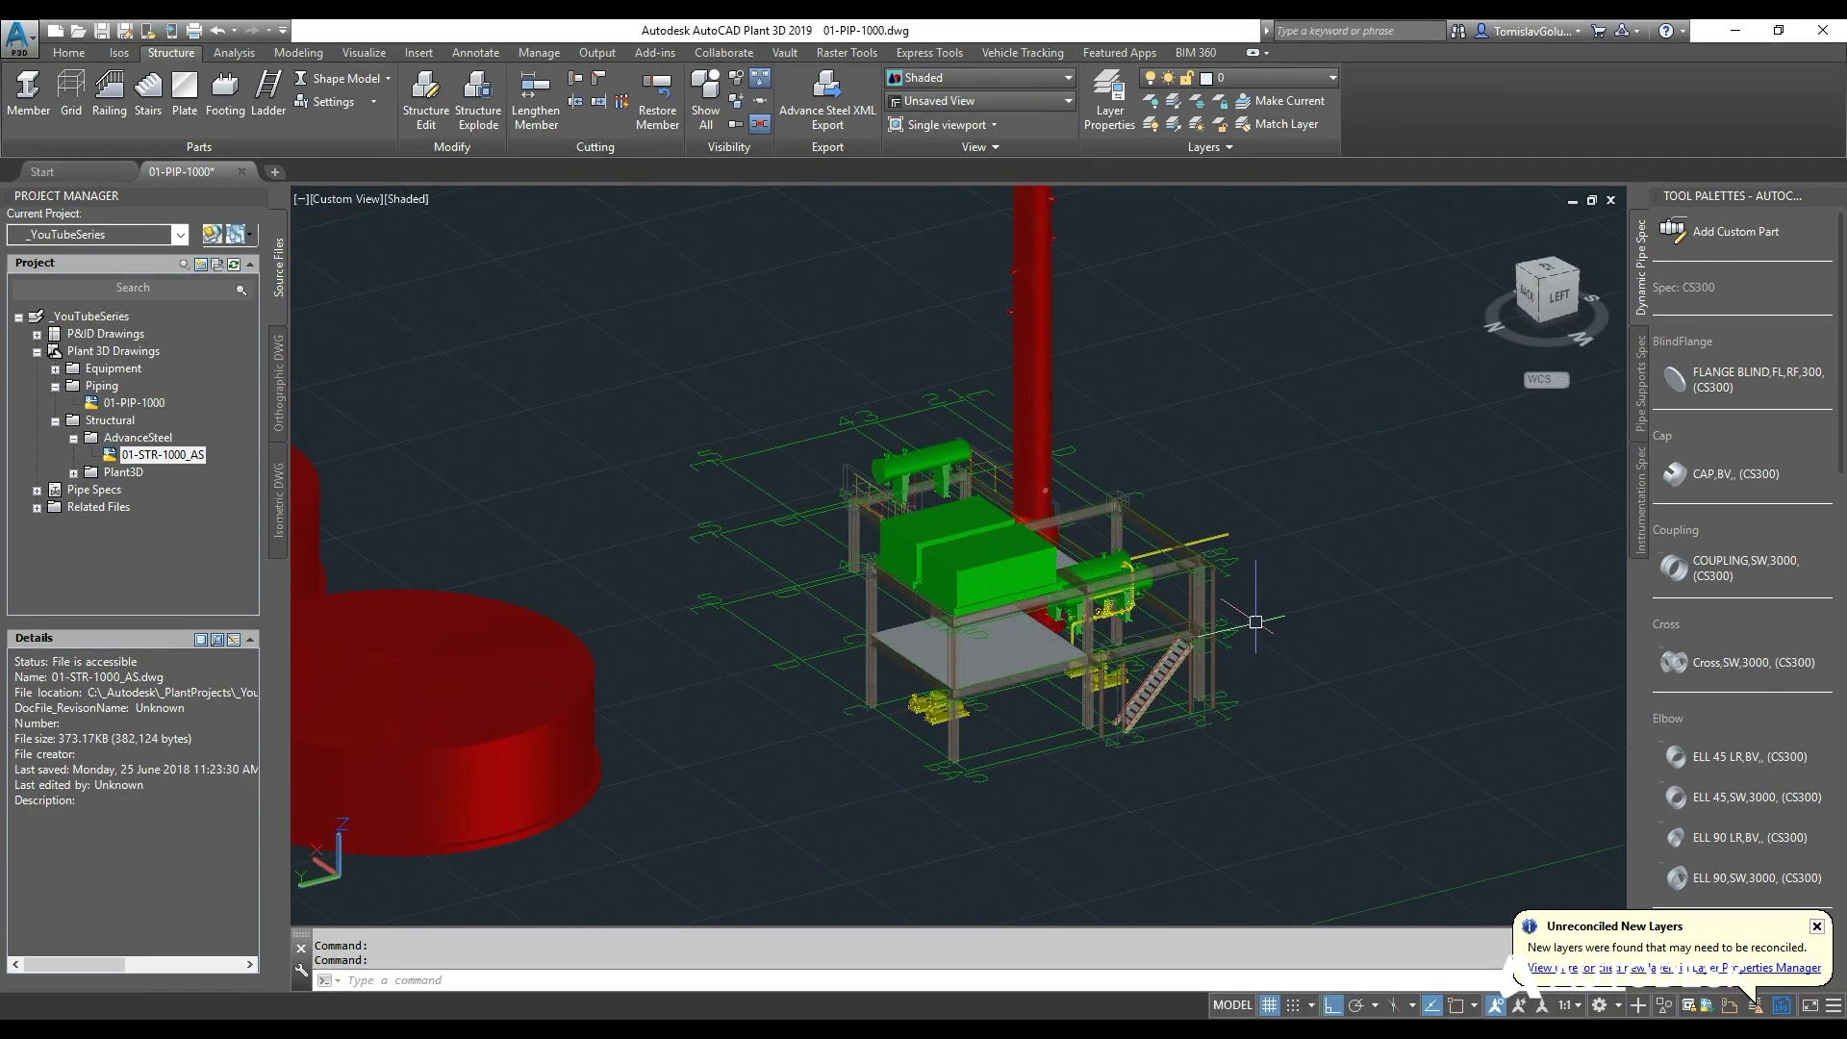